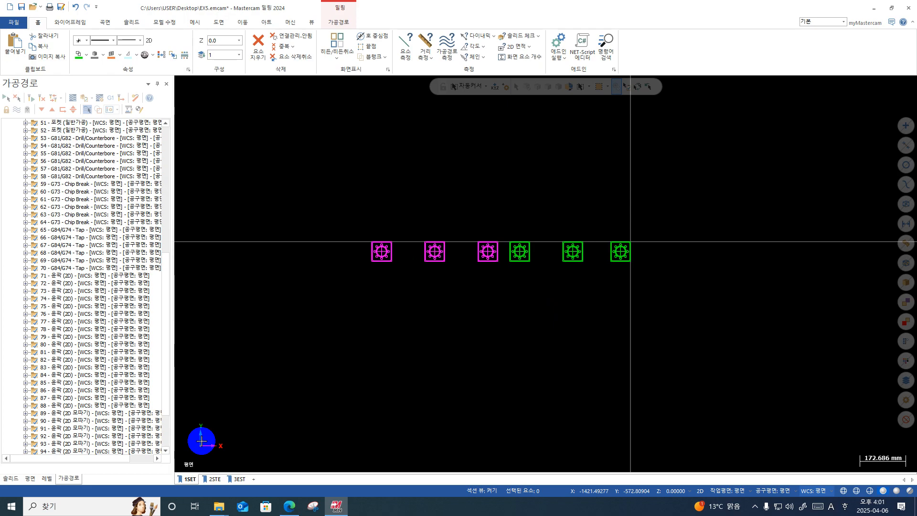
Move the geometry of all six displayed part copies to level 20 using the move (이동) option.
{"action": "left_click", "coordinate": [47, 478]}
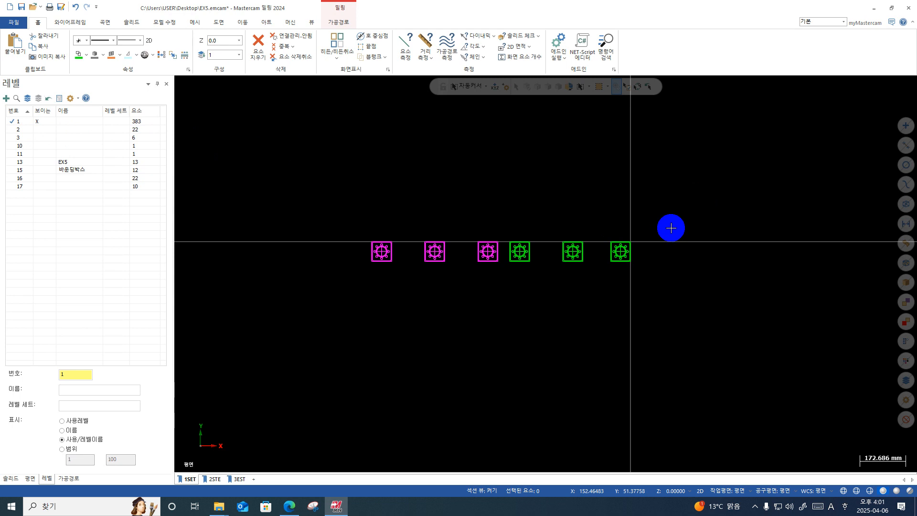
{"action": "left_click_drag", "start_coordinate": [689, 222], "coordinate": [367, 287]}
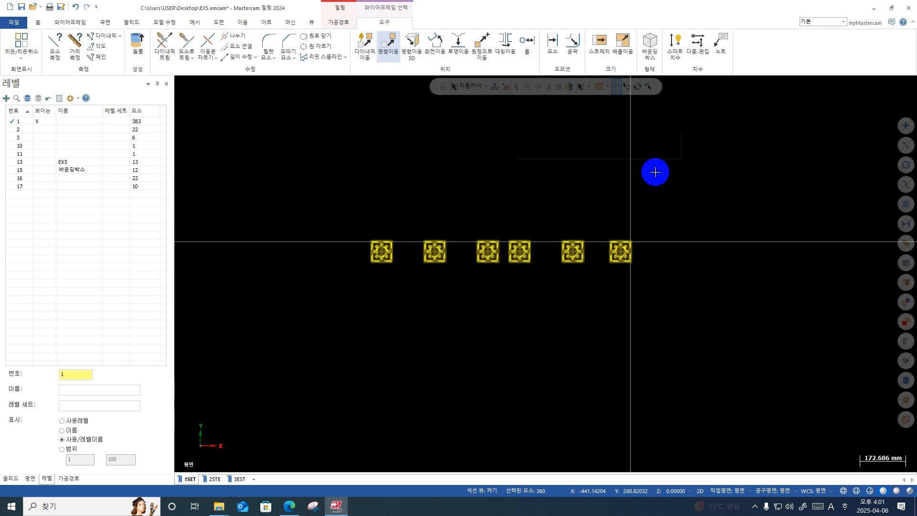
{"action": "right_click", "coordinate": [676, 161]}
{"action": "left_click", "coordinate": [628, 151]}
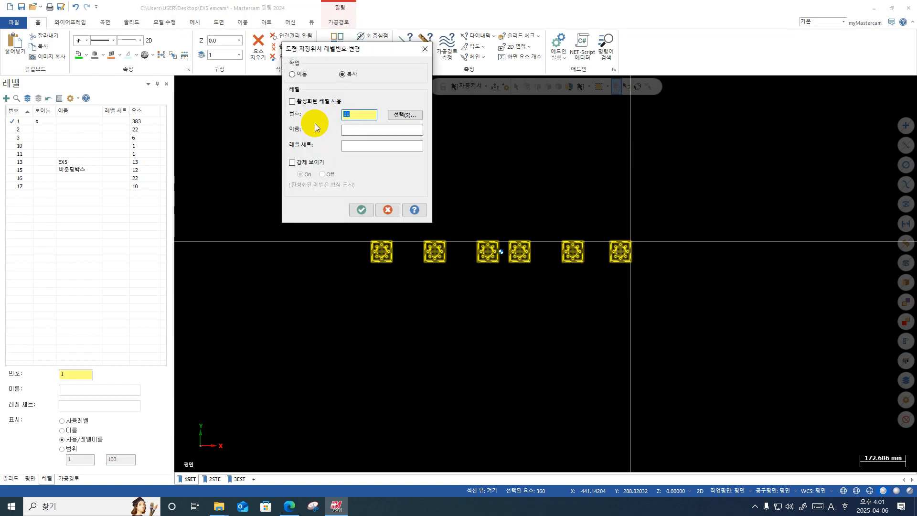
{"action": "left_click", "coordinate": [292, 74]}
{"action": "double_click", "coordinate": [364, 119]}
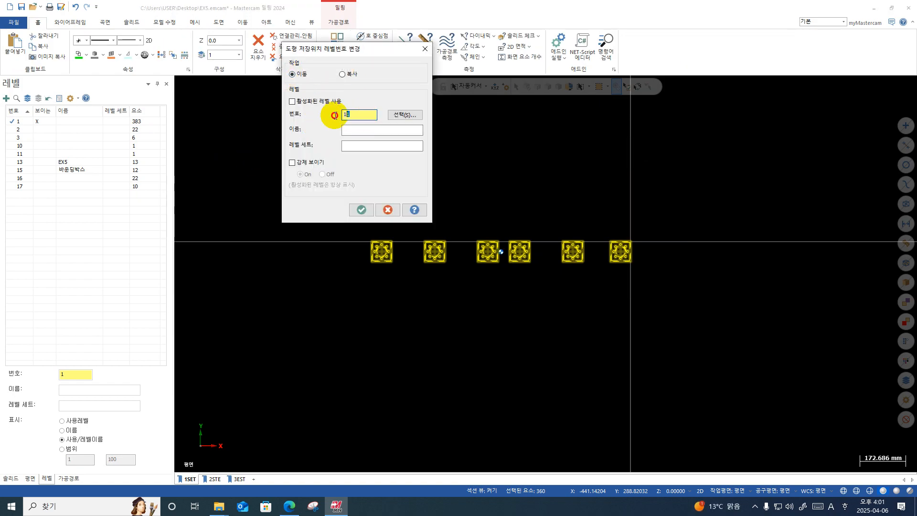
{"action": "type", "text": "20"}
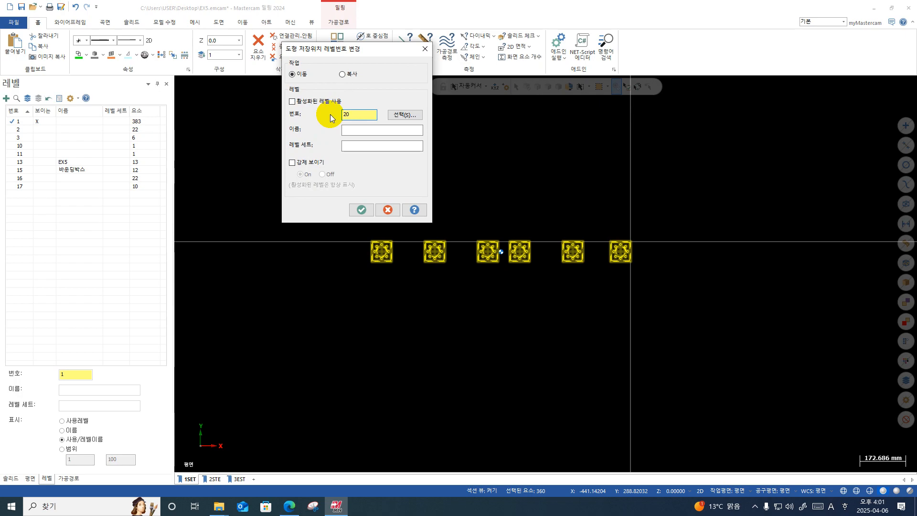
{"action": "key", "text": "Return"}
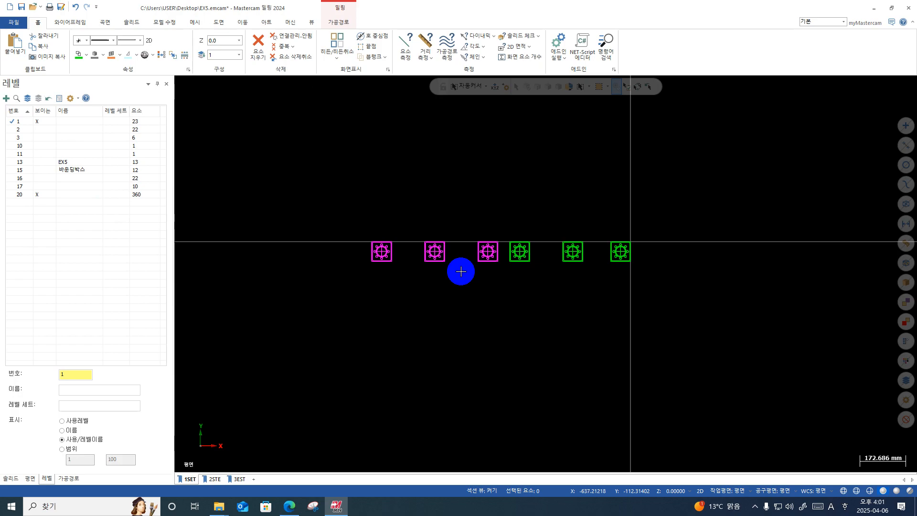
Hide level 20 and unblank the original part geometry next to the origin on level 1.
{"action": "left_click", "coordinate": [36, 195]}
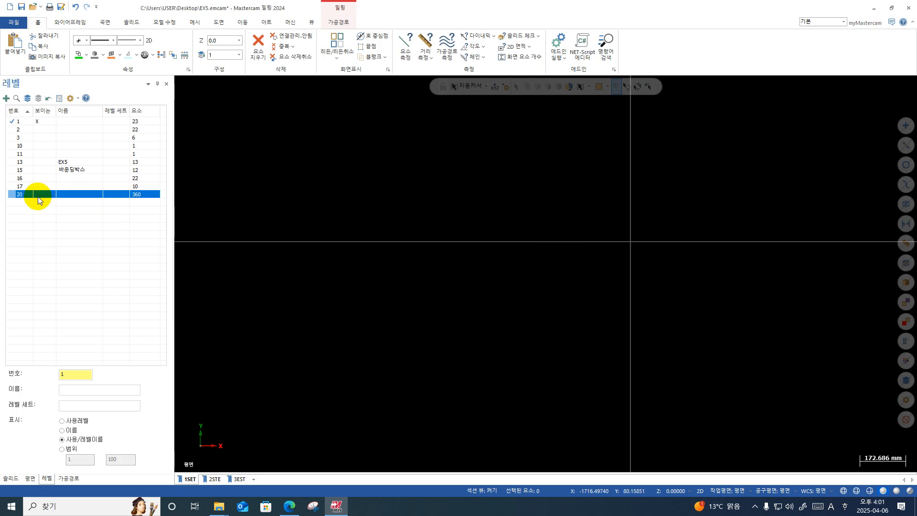
{"action": "left_click", "coordinate": [16, 123]}
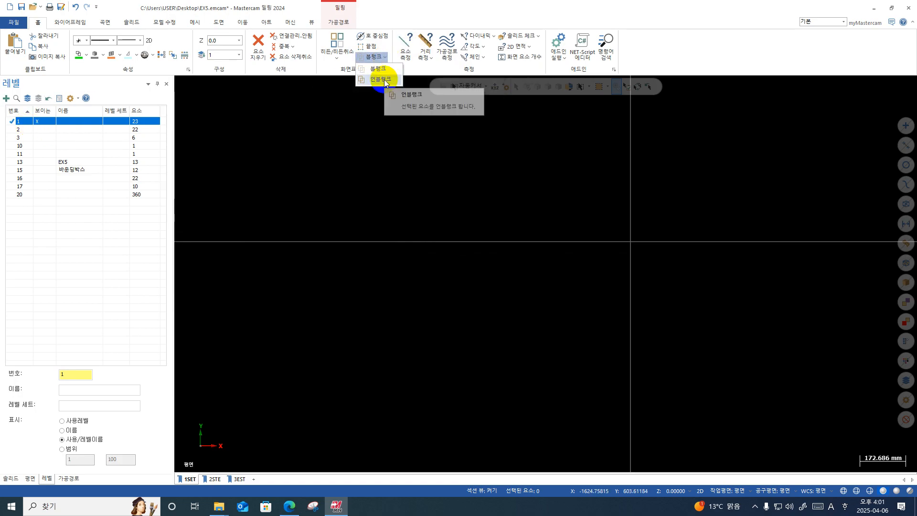
{"action": "left_click", "coordinate": [383, 80]}
{"action": "left_click_drag", "start_coordinate": [705, 220], "coordinate": [585, 290]}
{"action": "key", "text": "Return"}
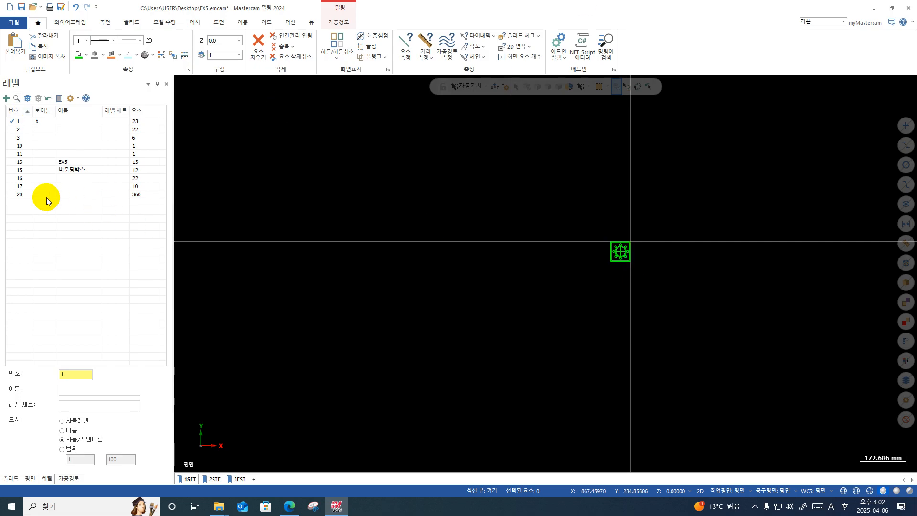
Make level 20 active with level 1 hidden, and delete all its geometry, including entities linked to toolpaths.
{"action": "left_click", "coordinate": [10, 195]}
{"action": "left_click", "coordinate": [36, 122]}
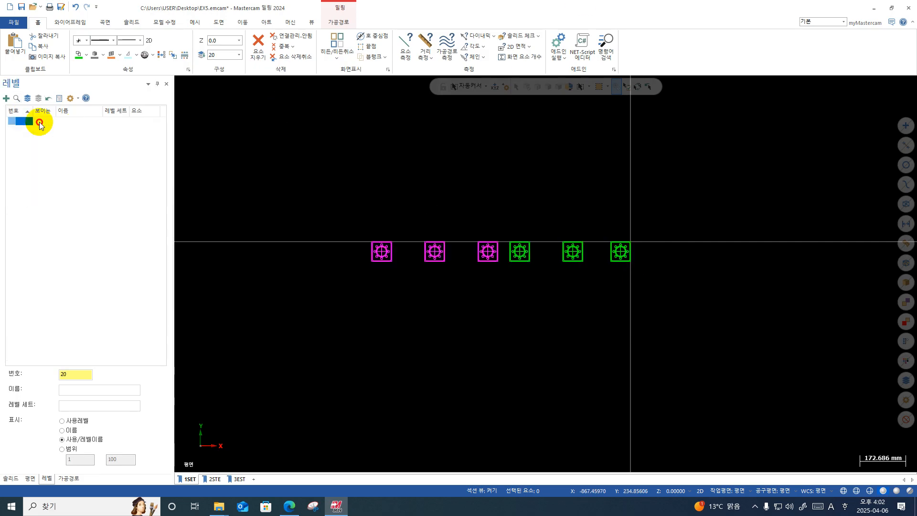
{"action": "left_click", "coordinate": [12, 195]}
{"action": "left_click_drag", "start_coordinate": [672, 219], "coordinate": [317, 346]}
{"action": "key", "text": "Delete"}
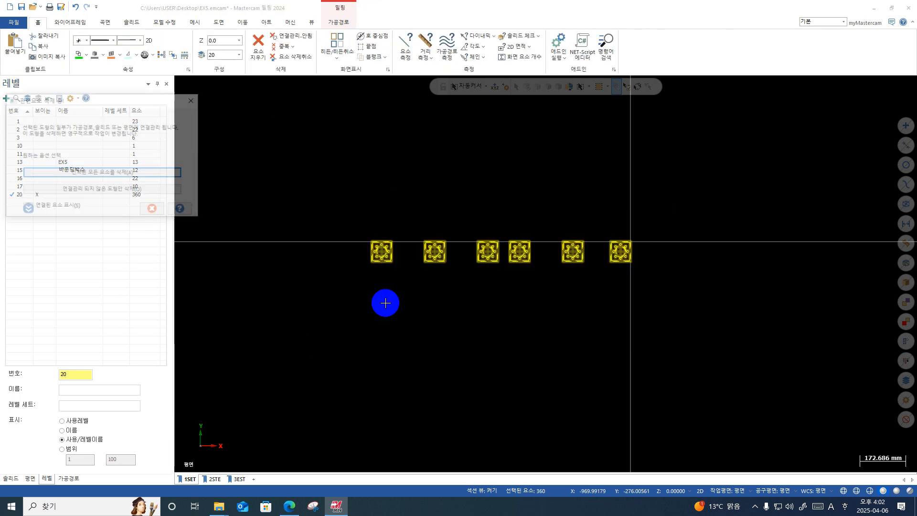
{"action": "left_click", "coordinate": [151, 175]}
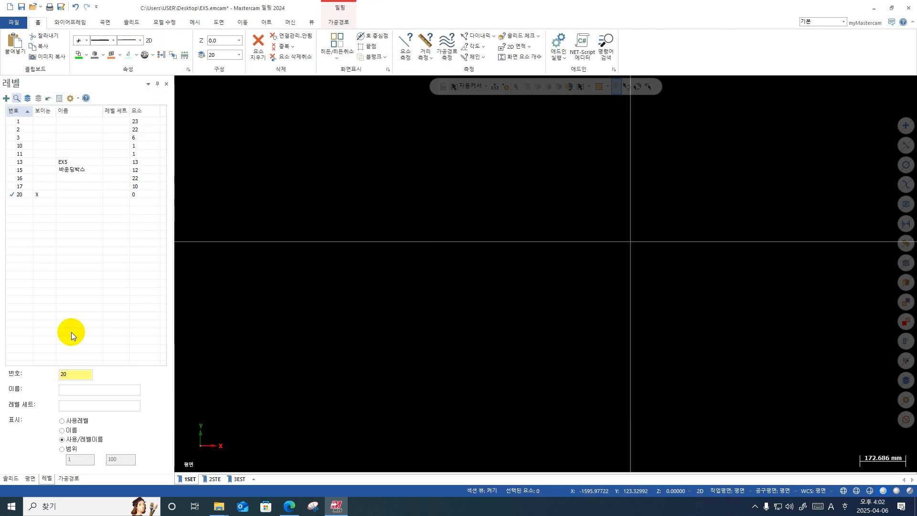
Delete all the operations in 가공경로 그룹-6.
{"action": "left_click", "coordinate": [69, 478]}
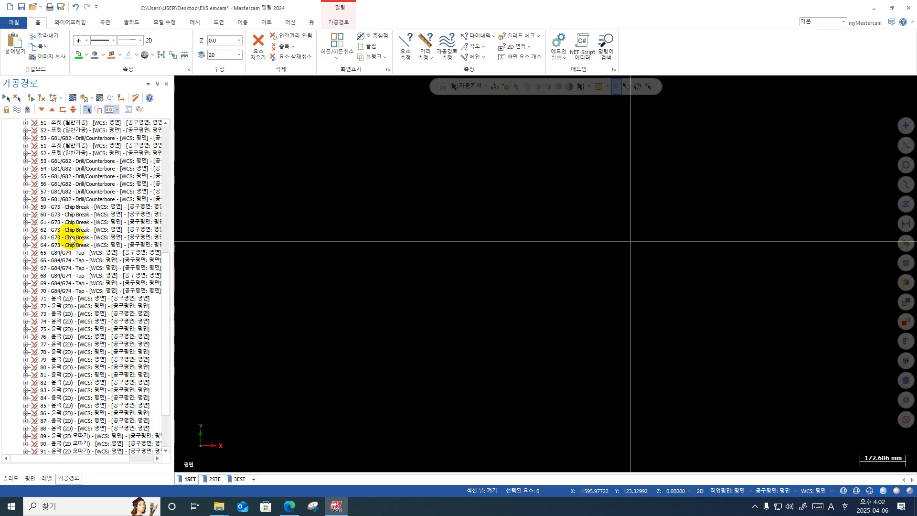
{"action": "scroll", "coordinate": [72, 241], "scroll_direction": "up", "scroll_amount": 4}
{"action": "scroll", "coordinate": [74, 243], "scroll_direction": "up", "scroll_amount": 2}
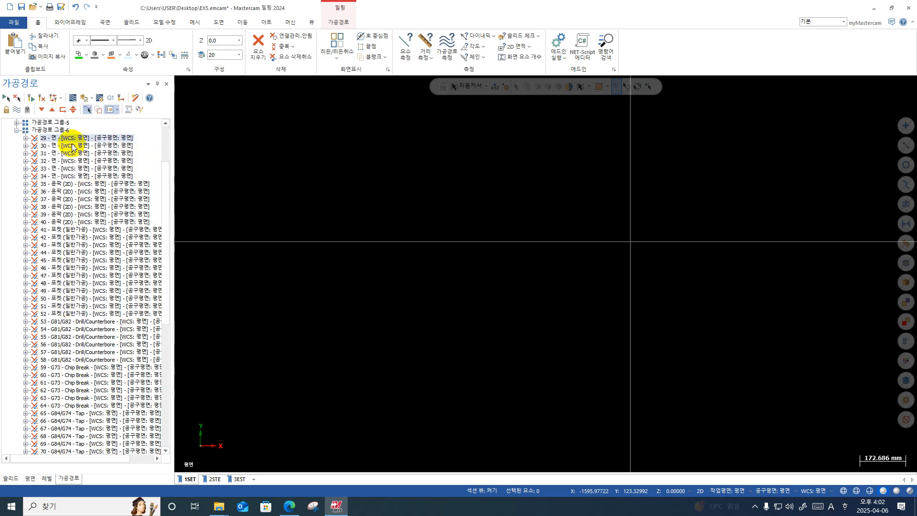
{"action": "left_click", "coordinate": [61, 130]}
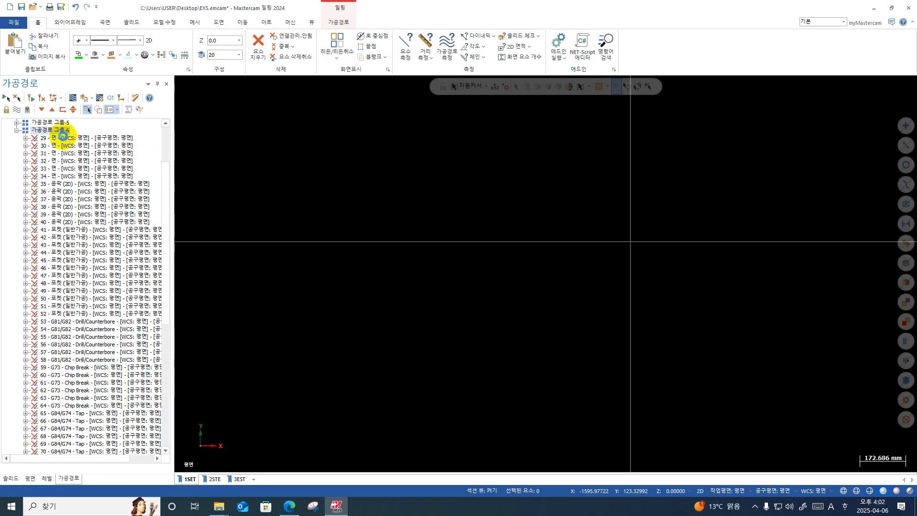
{"action": "key", "text": "Delete"}
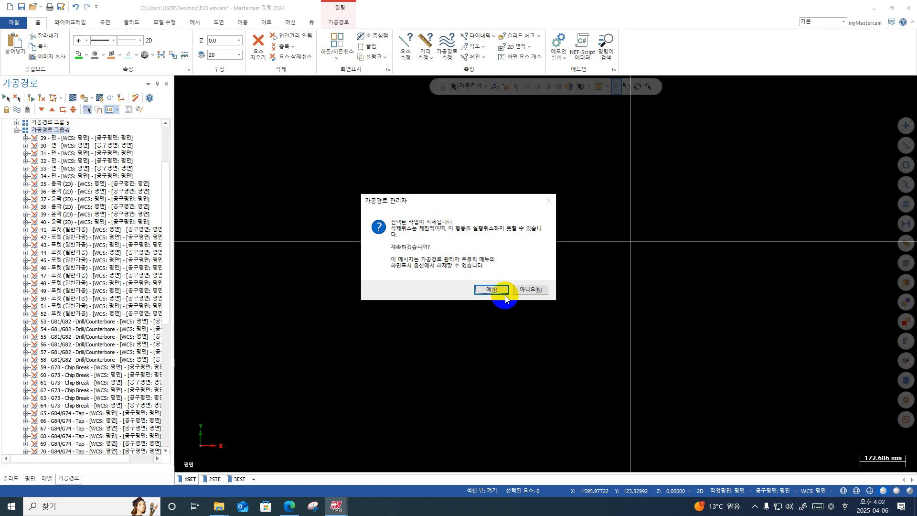
{"action": "left_click", "coordinate": [494, 290]}
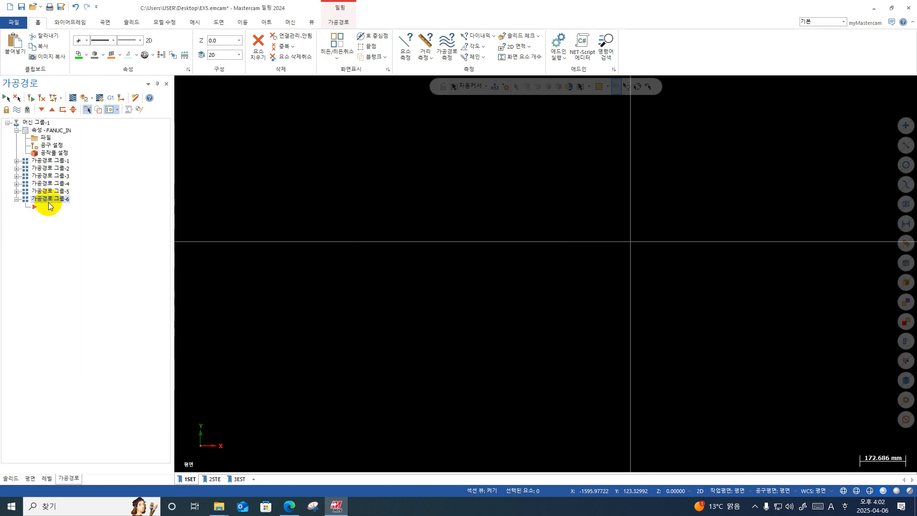
Make level 1 the active level again.
{"action": "left_click", "coordinate": [43, 480]}
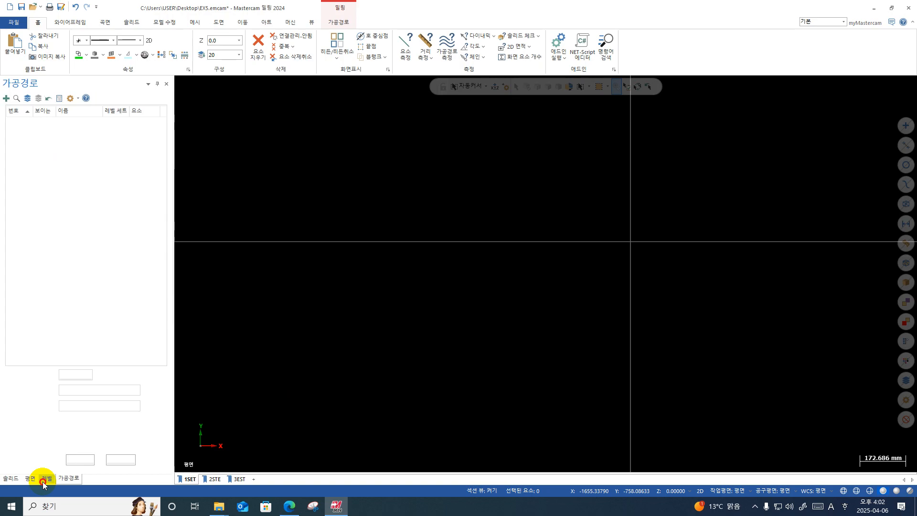
{"action": "left_click", "coordinate": [16, 125]}
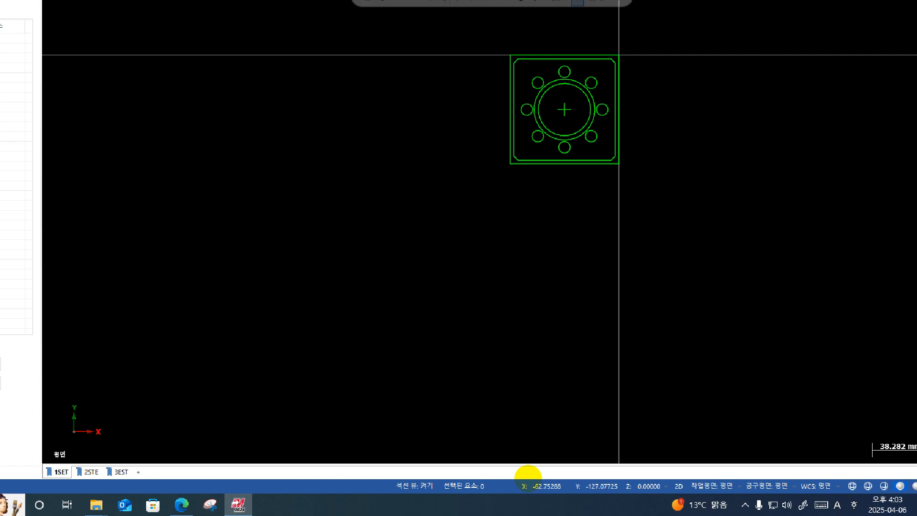
{"action": "mouse_move", "coordinate": [426, 303]}
{"action": "left_mouse_down"}
{"action": "mouse_move", "coordinate": [436, 204]}
{"action": "mouse_move", "coordinate": [234, 205]}
{"action": "left_mouse_up"}
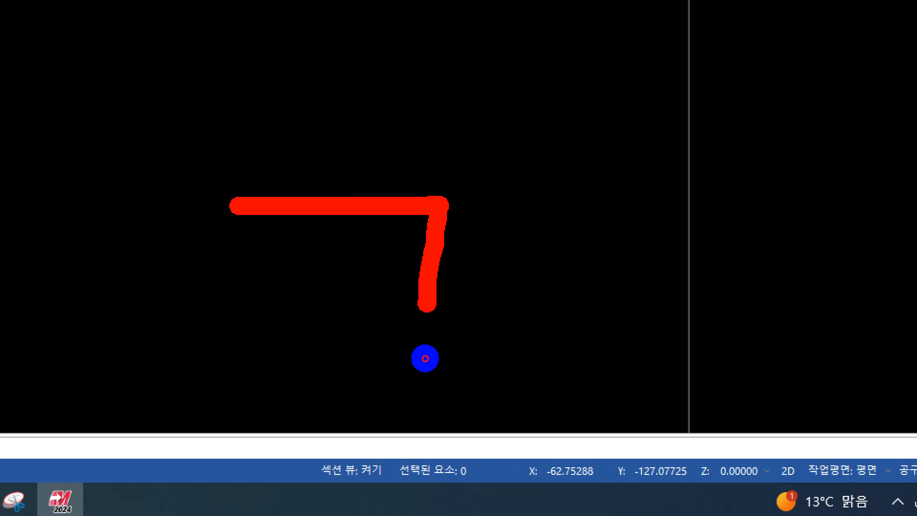
{"action": "left_click_drag", "start_coordinate": [100, 205], "coordinate": [291, 198]}
{"action": "left_click", "coordinate": [464, 301]}
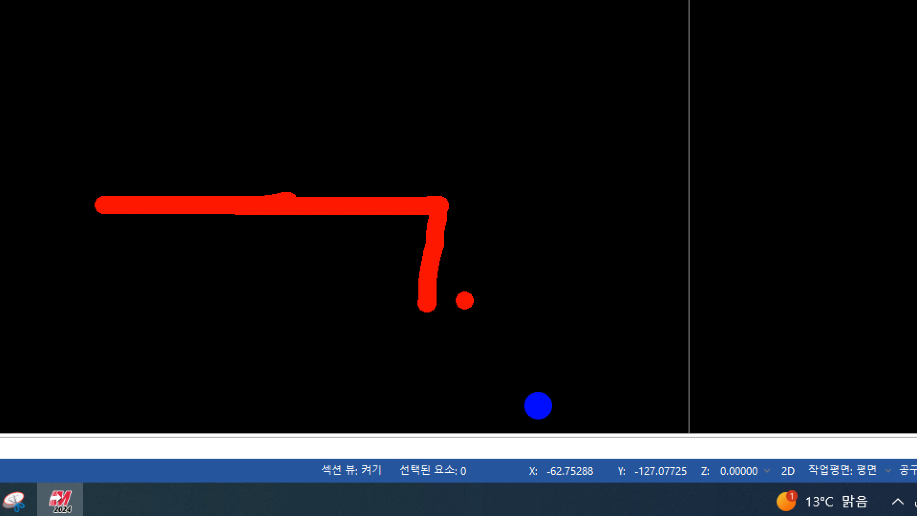
{"action": "key", "text": "Escape"}
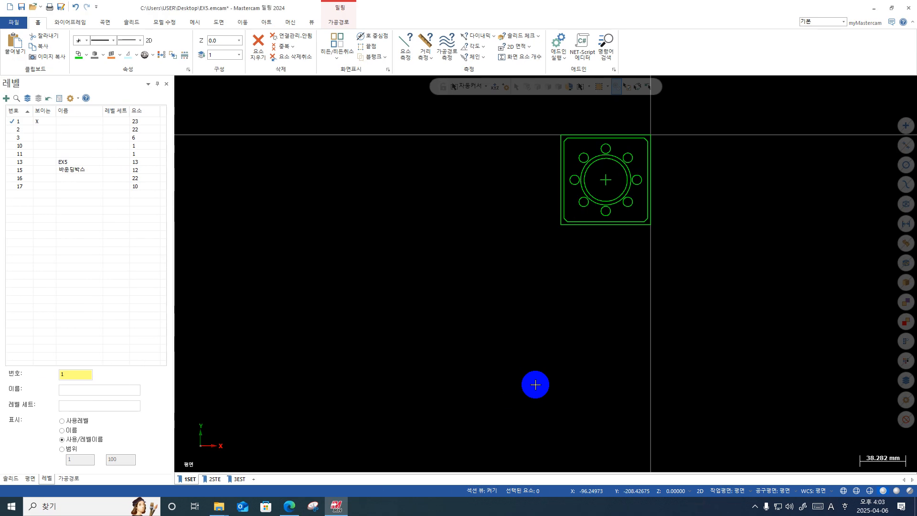
Expand 가공경로 그룹-1 and turn posting back on for its operations.
{"action": "left_click", "coordinate": [56, 481]}
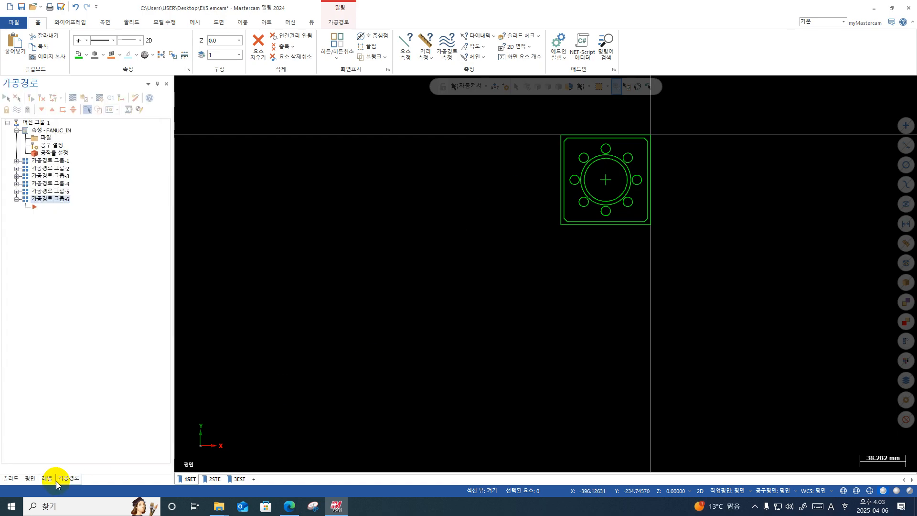
{"action": "left_click", "coordinate": [16, 161]}
{"action": "left_click", "coordinate": [43, 161]}
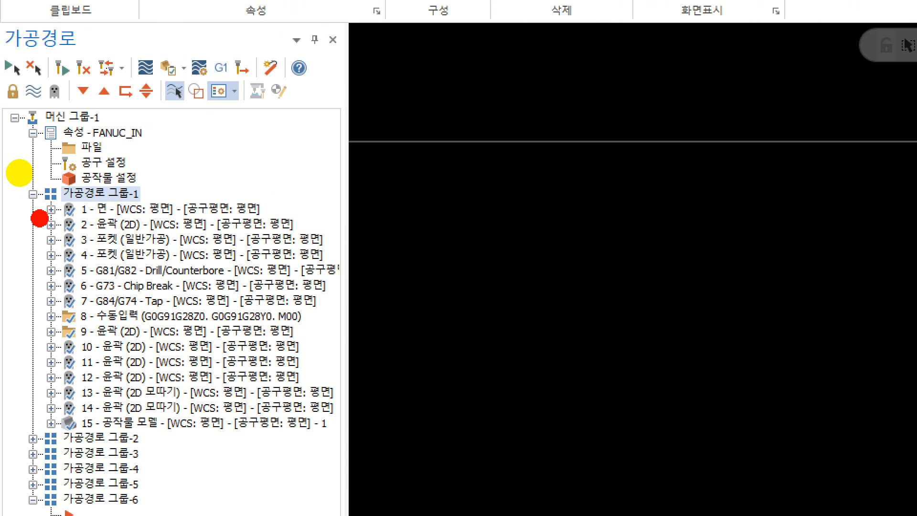
{"action": "left_click_drag", "start_coordinate": [53, 209], "coordinate": [40, 292]}
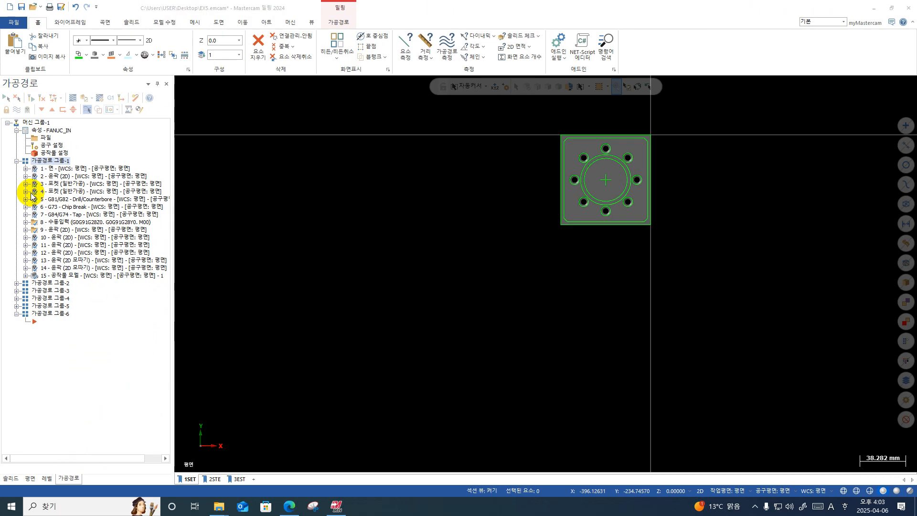
{"action": "left_click", "coordinate": [28, 111]}
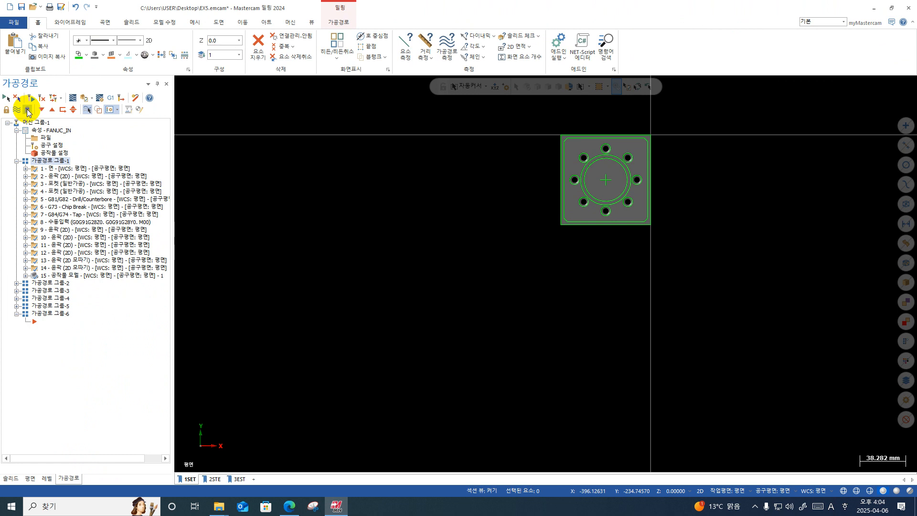
{"action": "left_click", "coordinate": [91, 171]}
{"action": "left_click", "coordinate": [77, 268]}
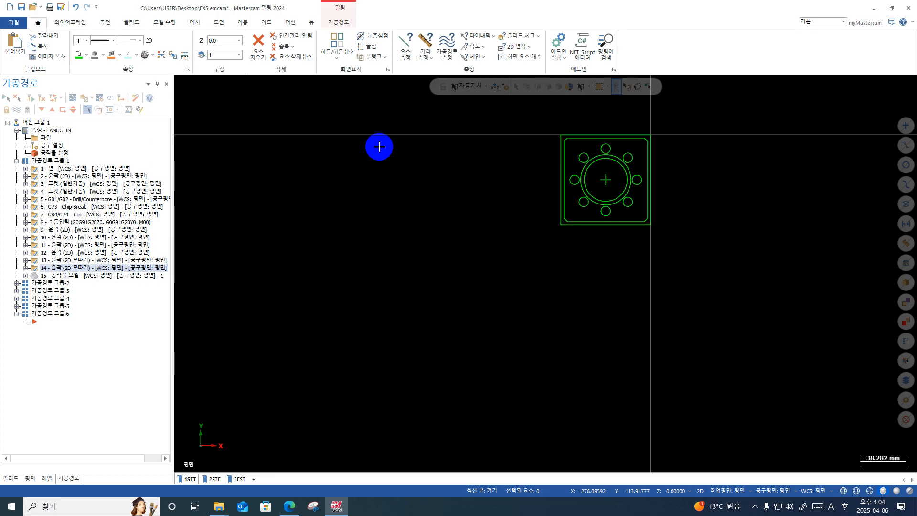
Start a transform toolpath (선형배열 가공) of type 대칭, applied by tool plane with 원점 포함 enabled.
{"action": "left_click", "coordinate": [291, 22]}
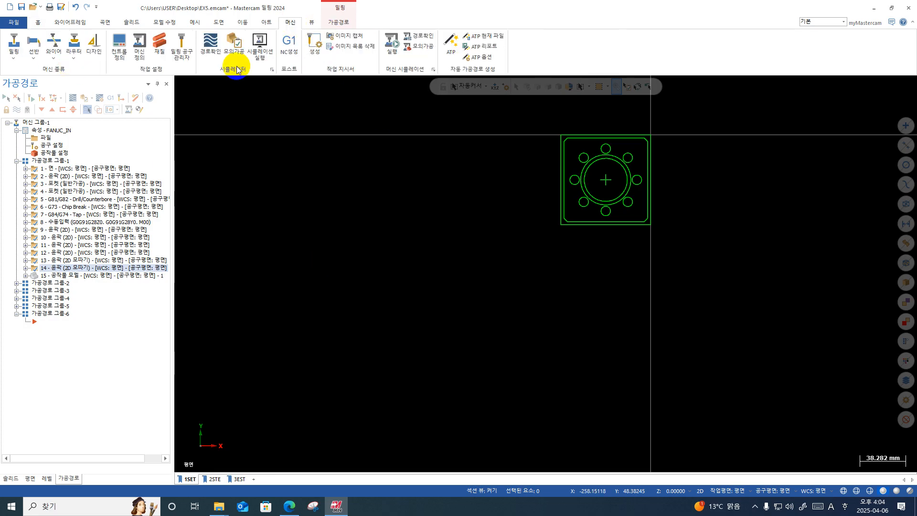
{"action": "left_click", "coordinate": [340, 23]}
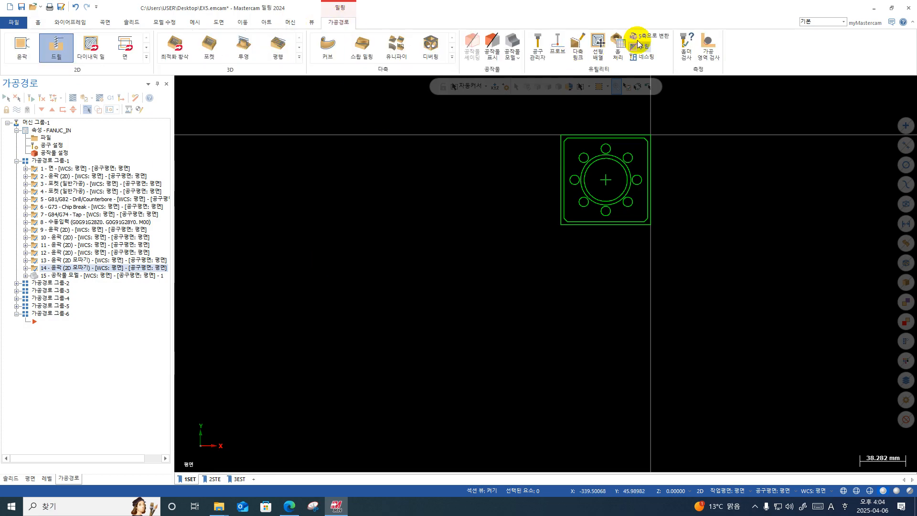
{"action": "left_click", "coordinate": [602, 47]}
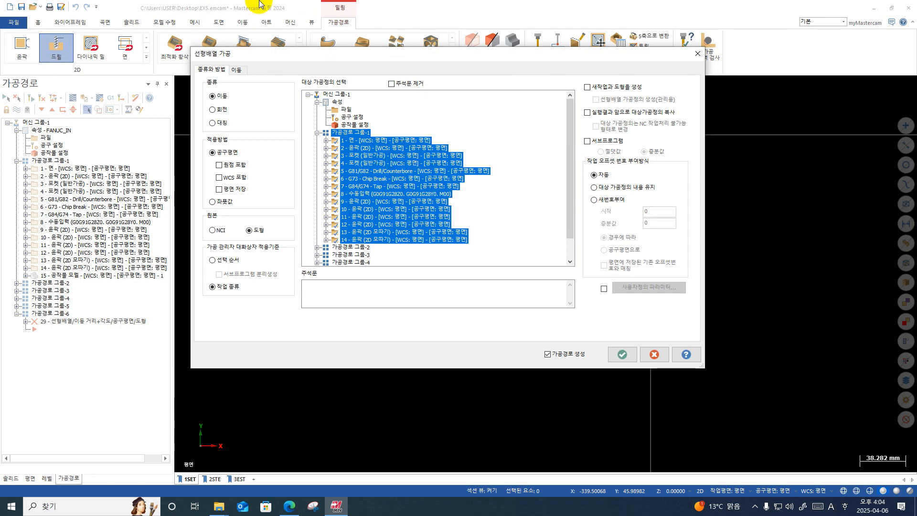
{"action": "left_click", "coordinate": [226, 123]}
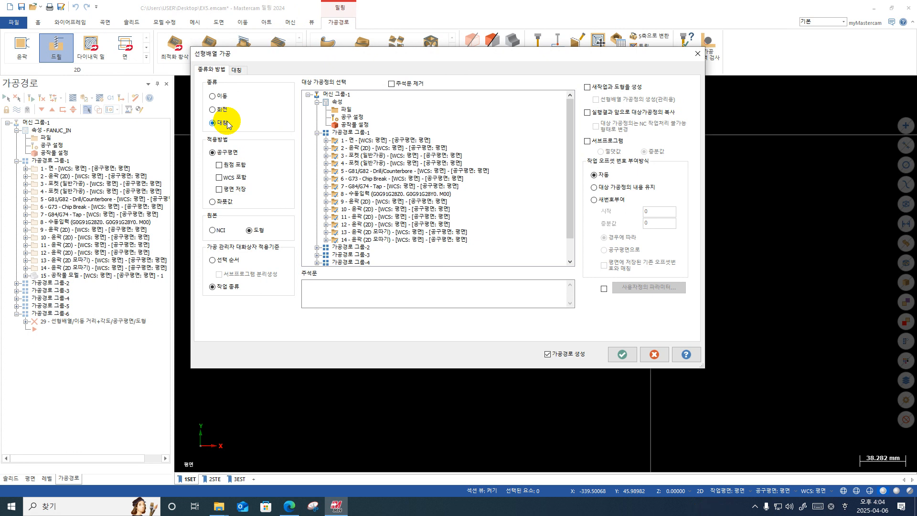
{"action": "left_click", "coordinate": [226, 168]}
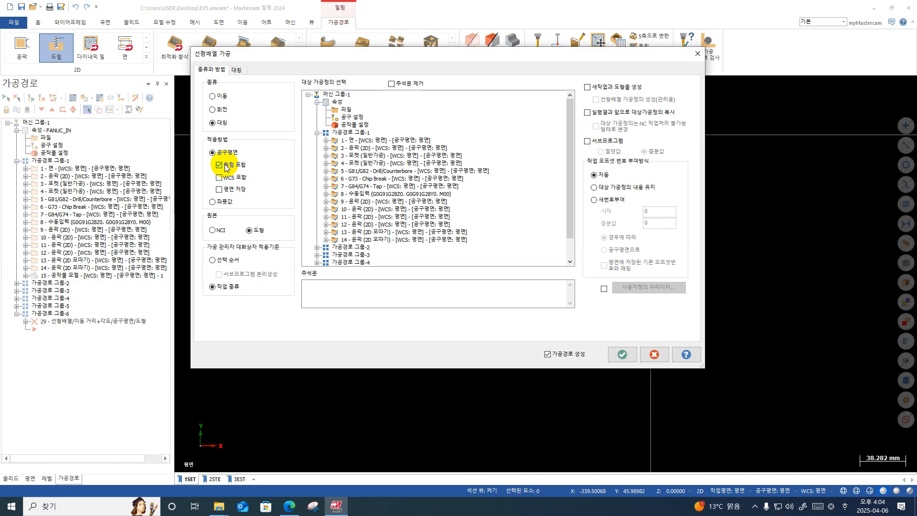
In the mirror settings, turn off 역방향 순서 and choose 시작 요소 유지 for the cutting direction.
{"action": "left_click", "coordinate": [236, 71]}
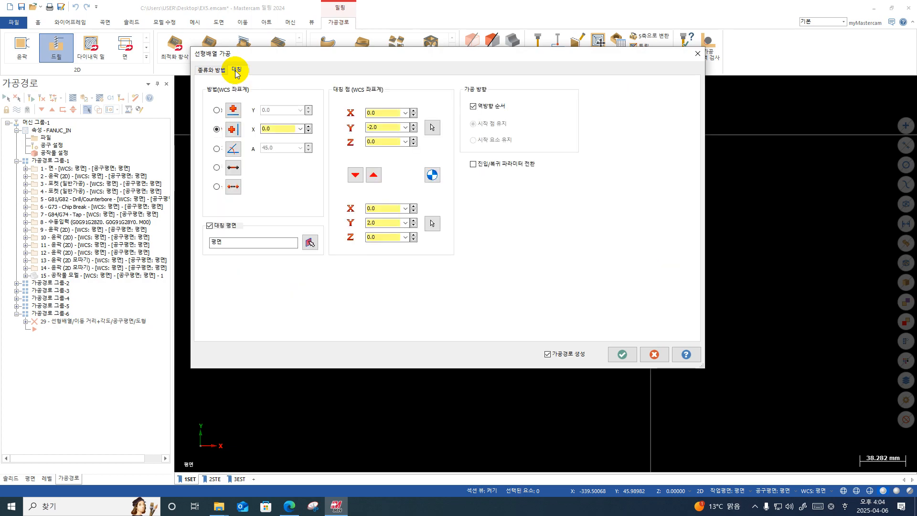
{"action": "left_click", "coordinate": [473, 106]}
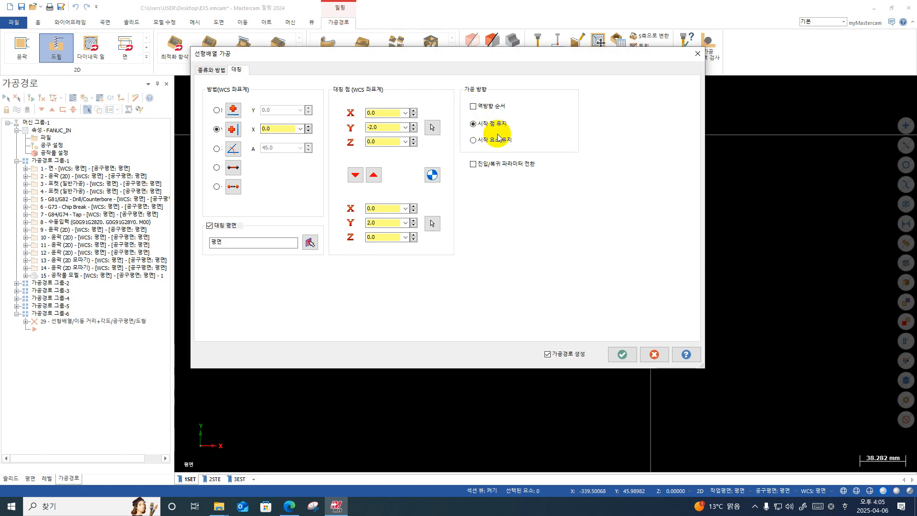
{"action": "left_click", "coordinate": [474, 141]}
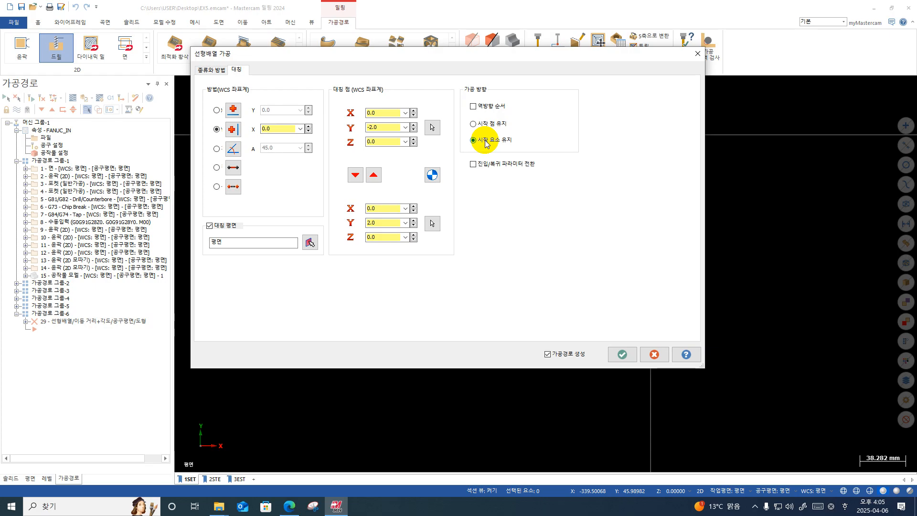
Enable 진입/복귀 파라미터 전환 for the Y-axis mirror, recheck the type and method settings, and generate the mirrored transform toolpath.
{"action": "left_click", "coordinate": [475, 166]}
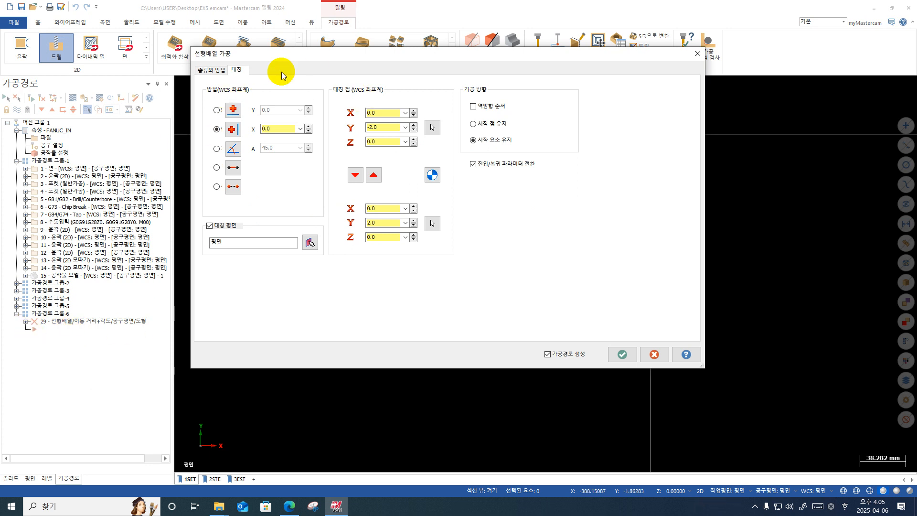
{"action": "left_click", "coordinate": [211, 69]}
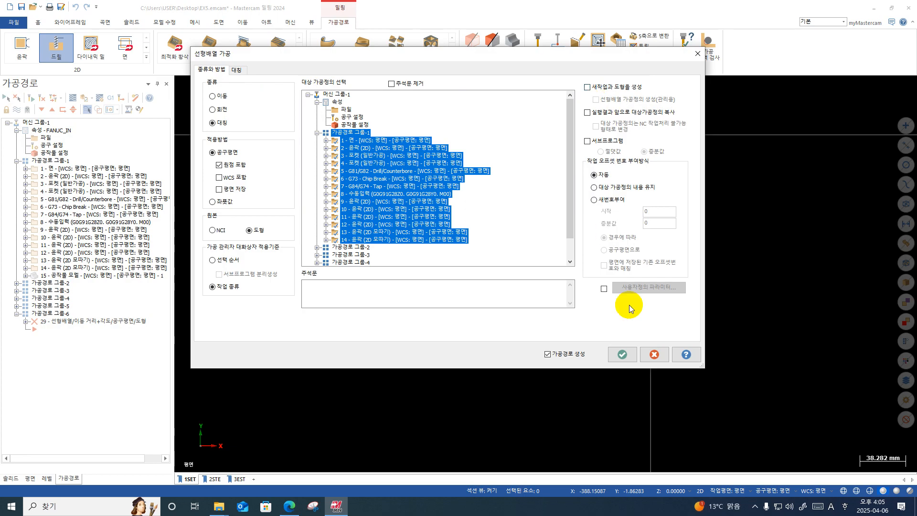
{"action": "left_click", "coordinate": [609, 356]}
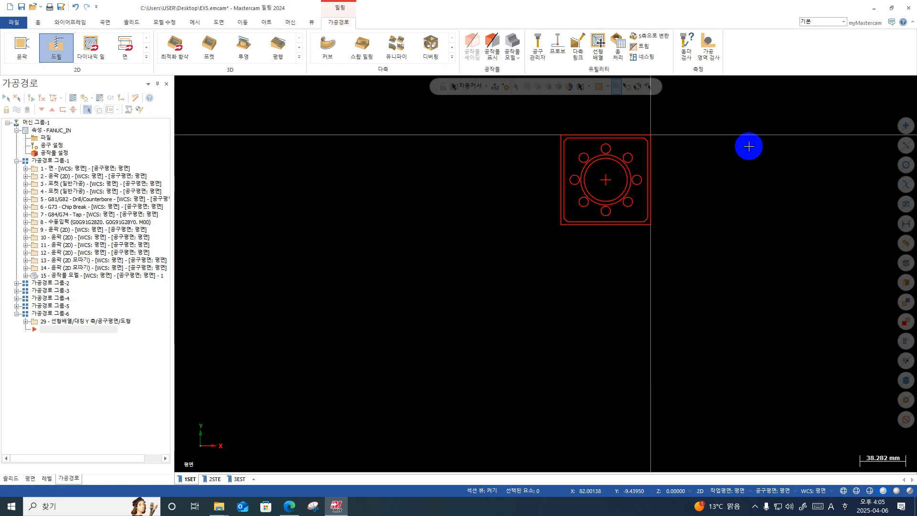
Backplot the mirrored transform operation 29 and inspect its entry and exit moves near the part's lower corner at close range.
{"action": "left_click", "coordinate": [90, 321]}
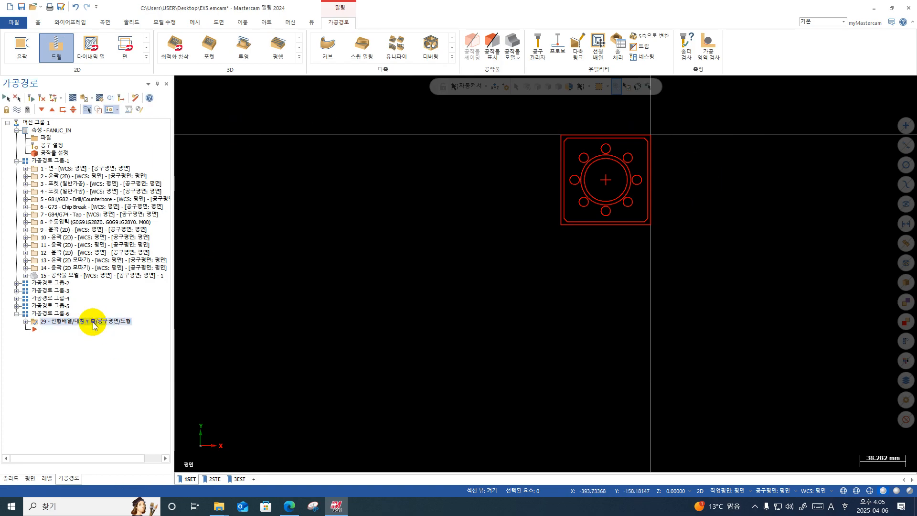
{"action": "left_click", "coordinate": [69, 99]}
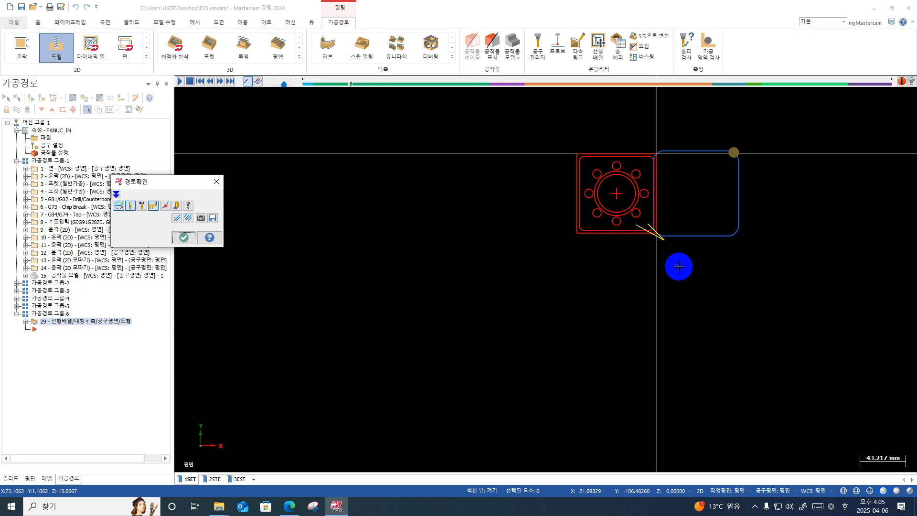
{"action": "key", "text": "F1"}
{"action": "left_click_drag", "start_coordinate": [700, 211], "coordinate": [631, 256]}
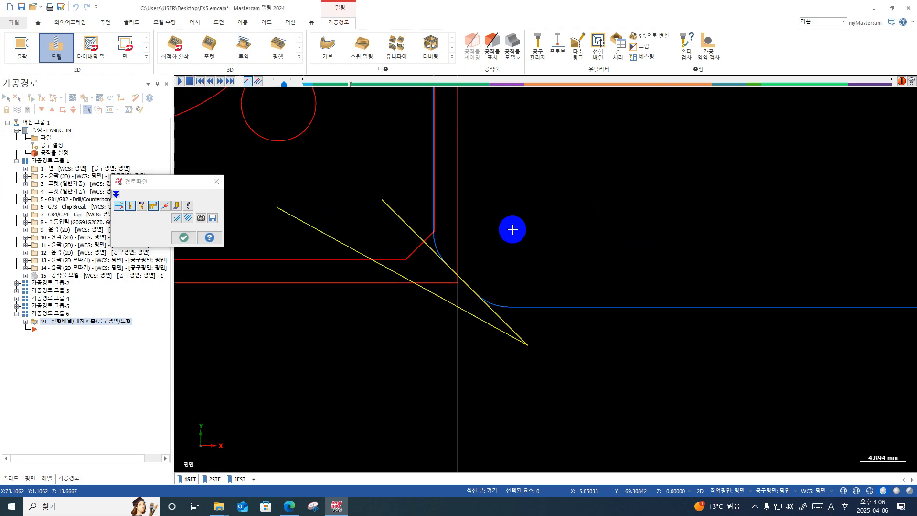
{"action": "key", "text": "F2"}
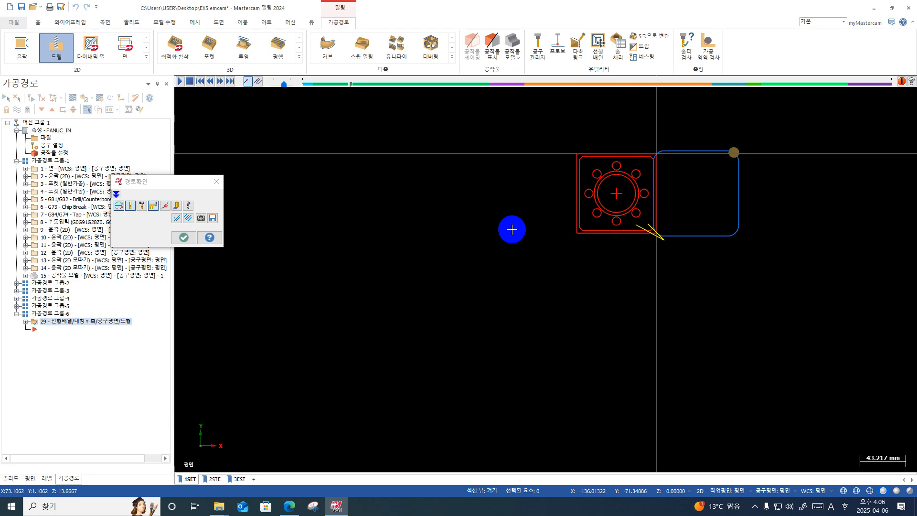
{"action": "key", "text": "Escape"}
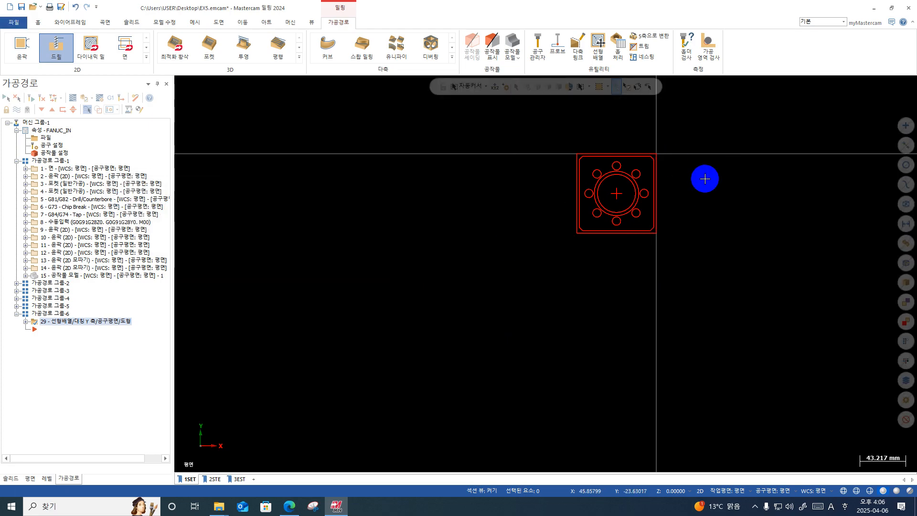
Select the whole original part geometry and blank it from the display.
{"action": "left_click_drag", "start_coordinate": [744, 126], "coordinate": [485, 289]}
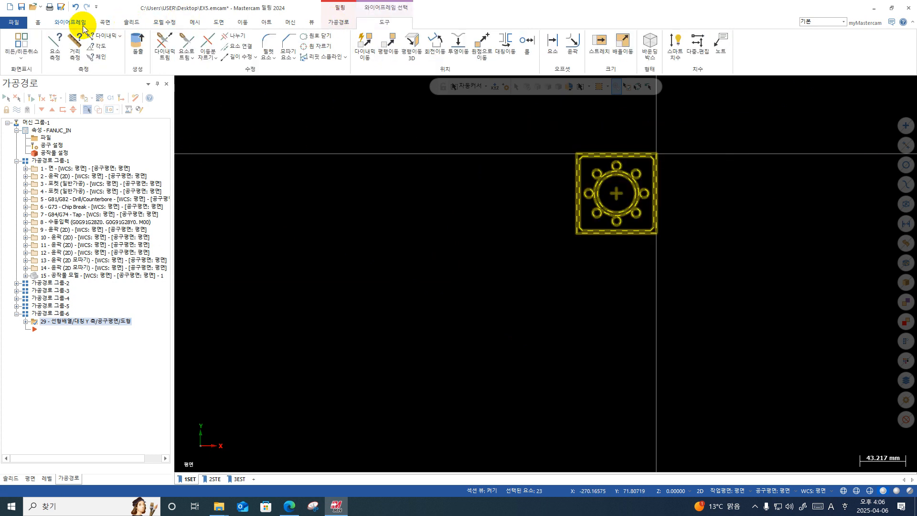
{"action": "left_click", "coordinate": [39, 22]}
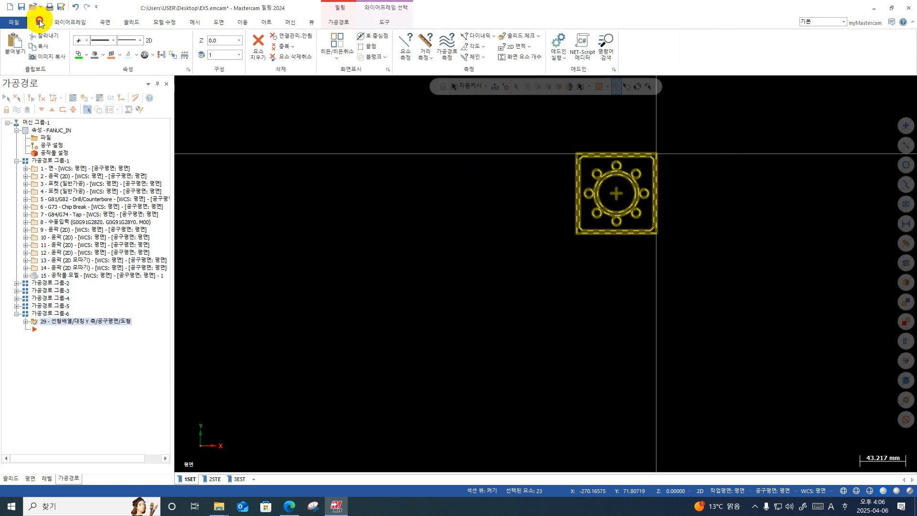
{"action": "left_click", "coordinate": [371, 57]}
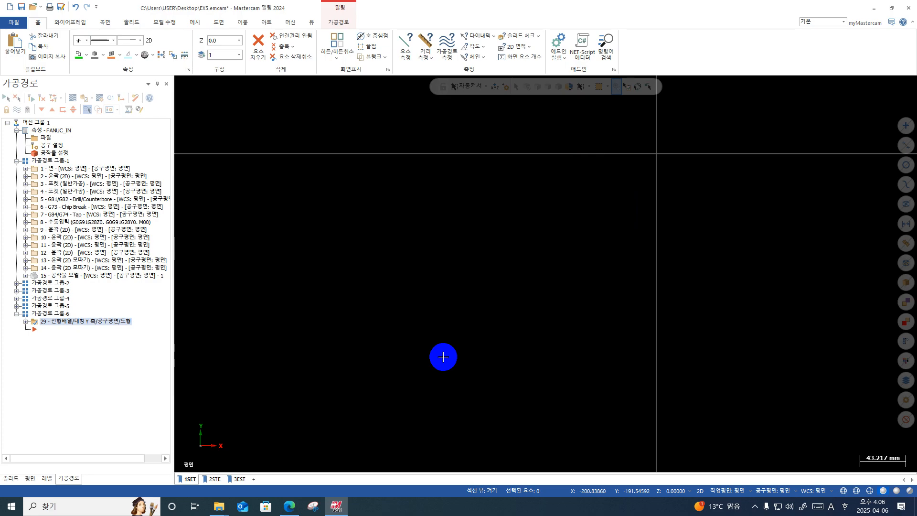
Reopen the parameters of transform operation 29, enable 새작업과 도형을 생성, and regenerate it as new operations with geometry.
{"action": "left_click", "coordinate": [25, 321]}
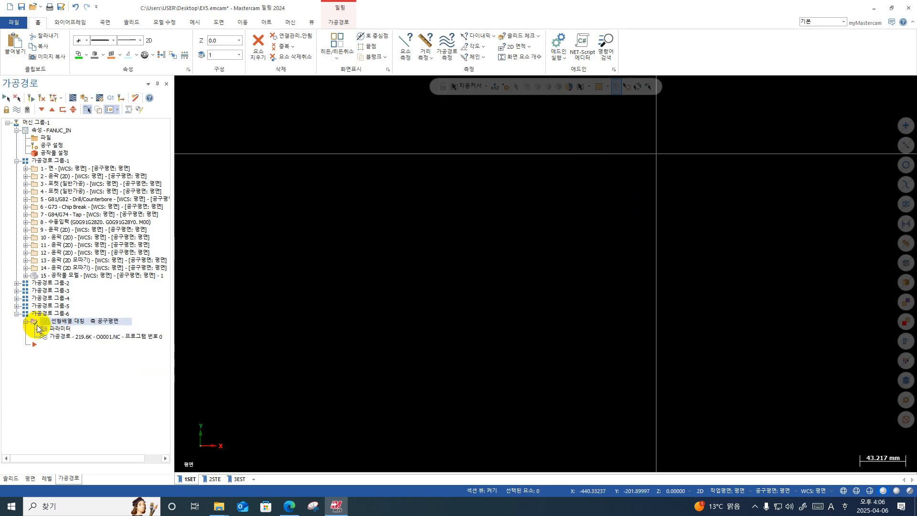
{"action": "left_click", "coordinate": [54, 330]}
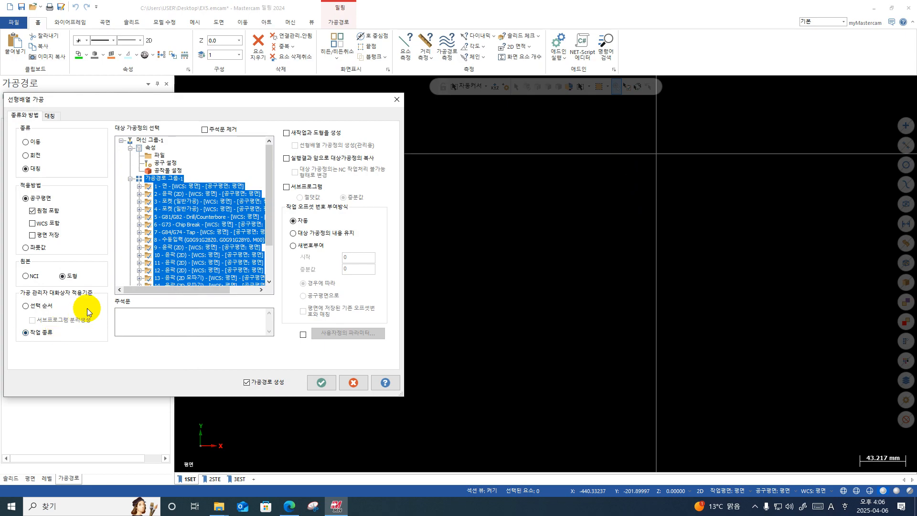
{"action": "left_click", "coordinate": [286, 132]}
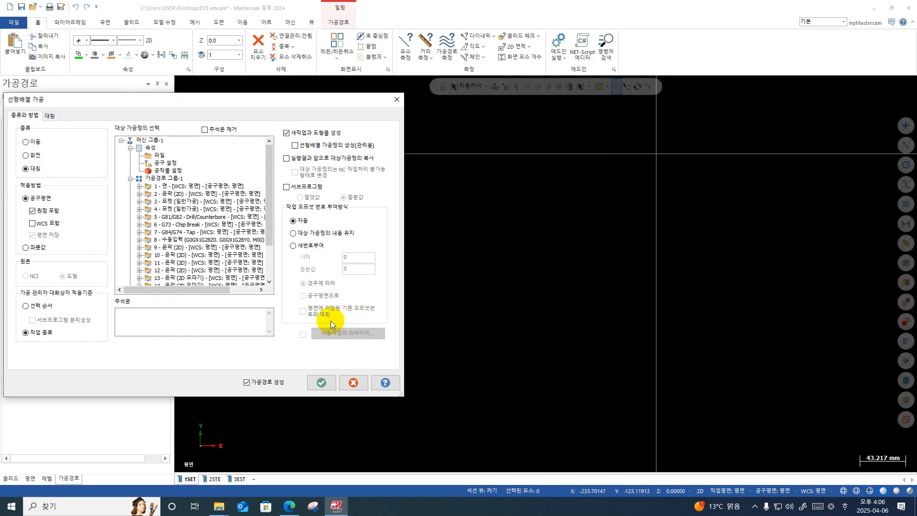
{"action": "left_click", "coordinate": [321, 383]}
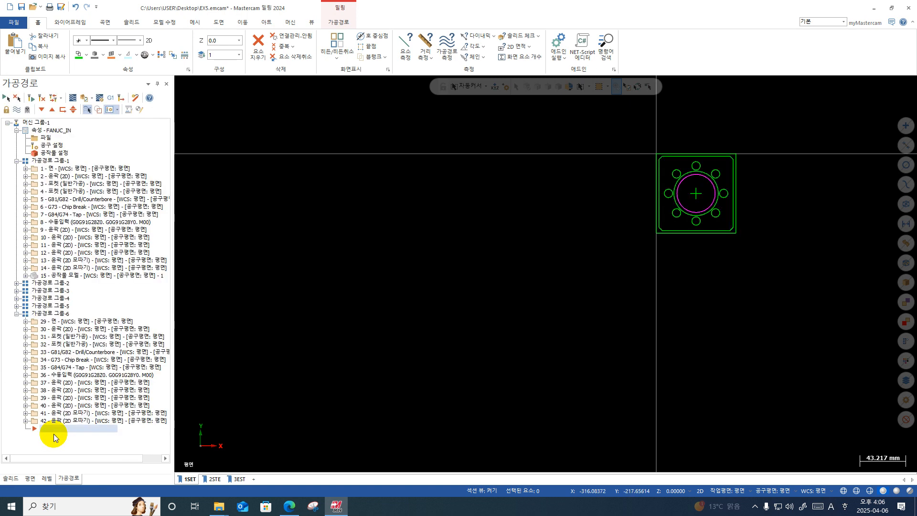
Mirror-move all of the newly generated geometry across the Y axis (대칭이동), keeping no copy.
{"action": "right_click", "coordinate": [794, 254]}
{"action": "left_click_drag", "start_coordinate": [764, 130], "coordinate": [559, 285]}
{"action": "left_click", "coordinate": [471, 46]}
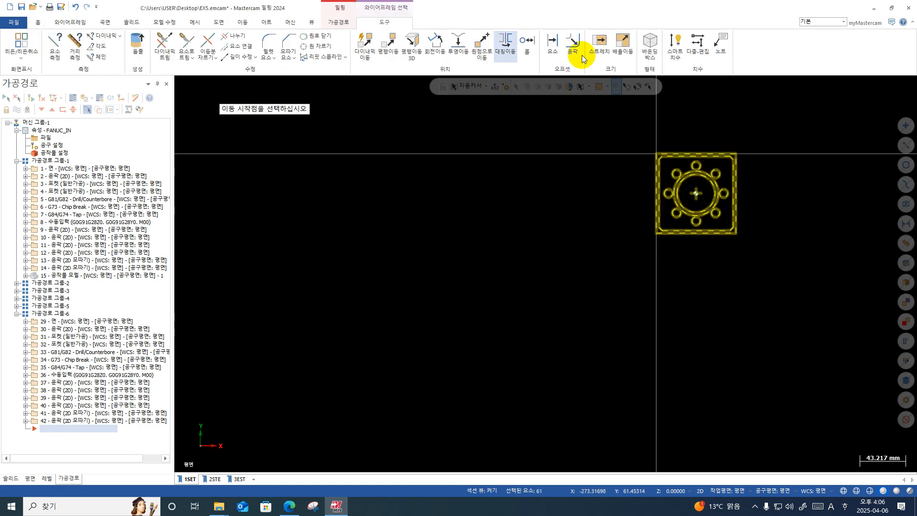
{"action": "left_click", "coordinate": [745, 154]}
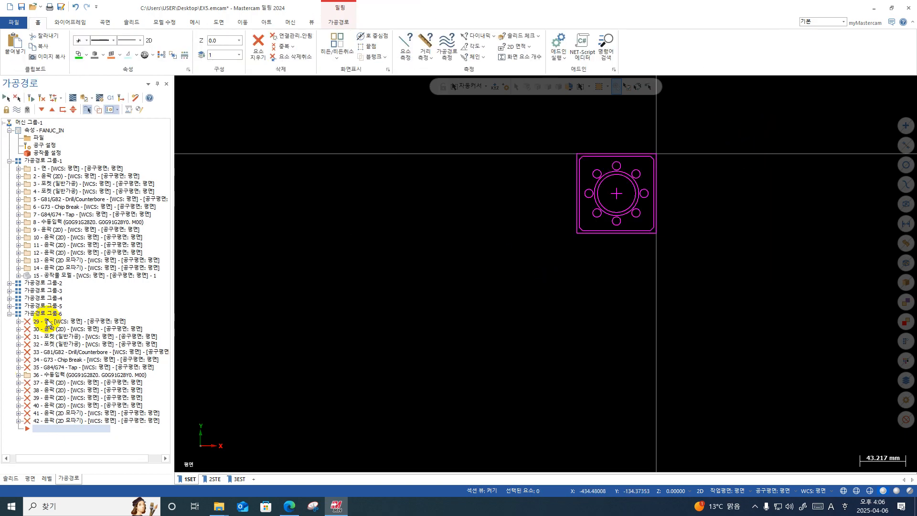
Regenerate all operations in 가공경로 그룹-6 for the mirrored geometry.
{"action": "left_click", "coordinate": [43, 313]}
{"action": "left_click", "coordinate": [34, 98]}
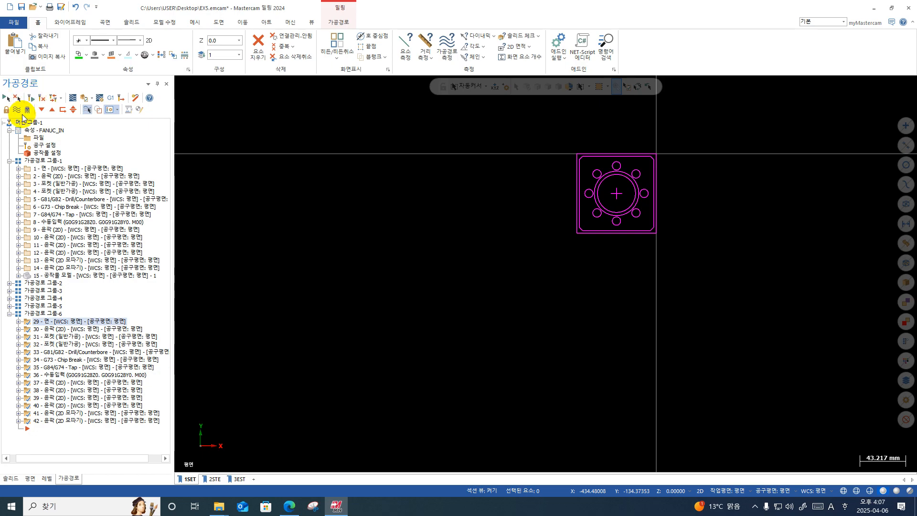
{"action": "left_click", "coordinate": [56, 330]}
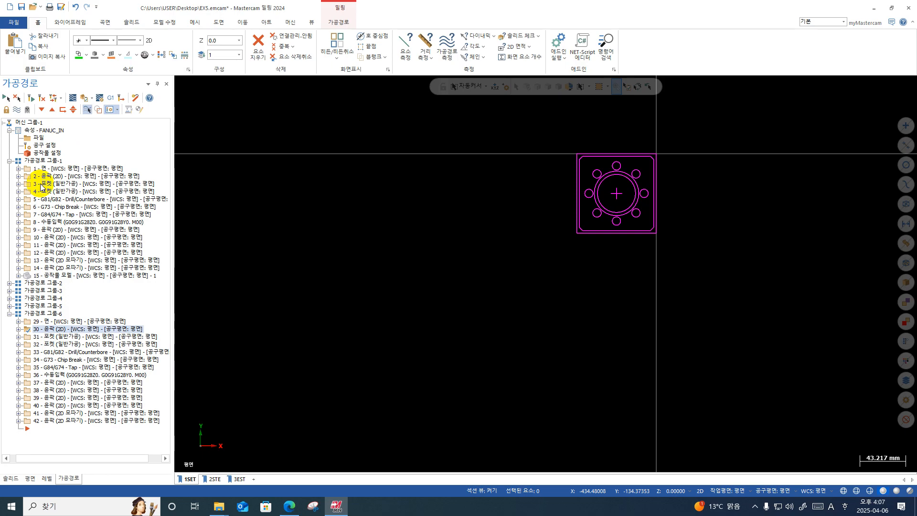
Select all of the mirrored geometry and move it to level 21.
{"action": "left_click", "coordinate": [647, 102]}
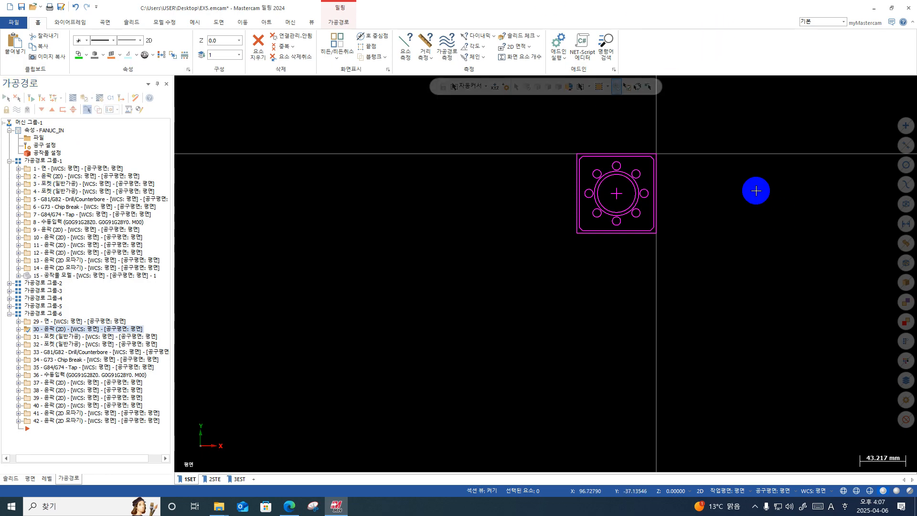
{"action": "left_click_drag", "start_coordinate": [759, 155], "coordinate": [527, 250]}
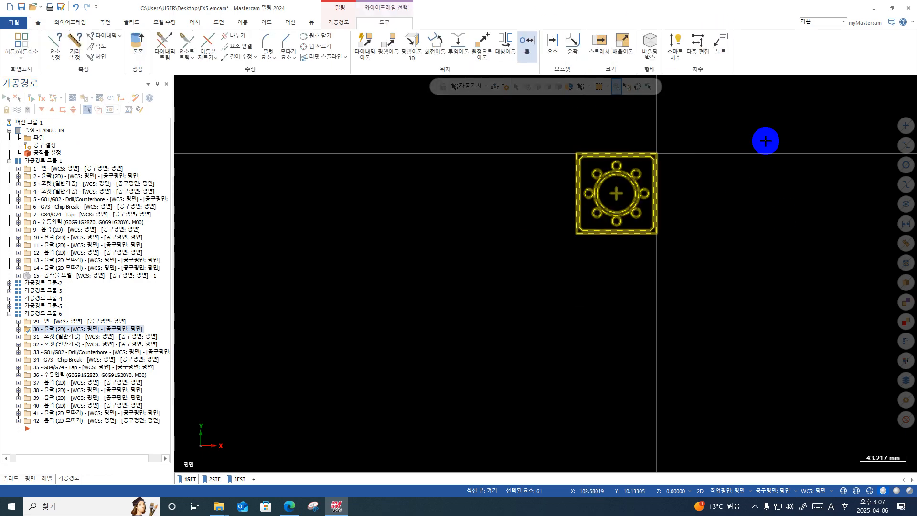
{"action": "right_click", "coordinate": [765, 142]}
{"action": "left_click", "coordinate": [863, 126]}
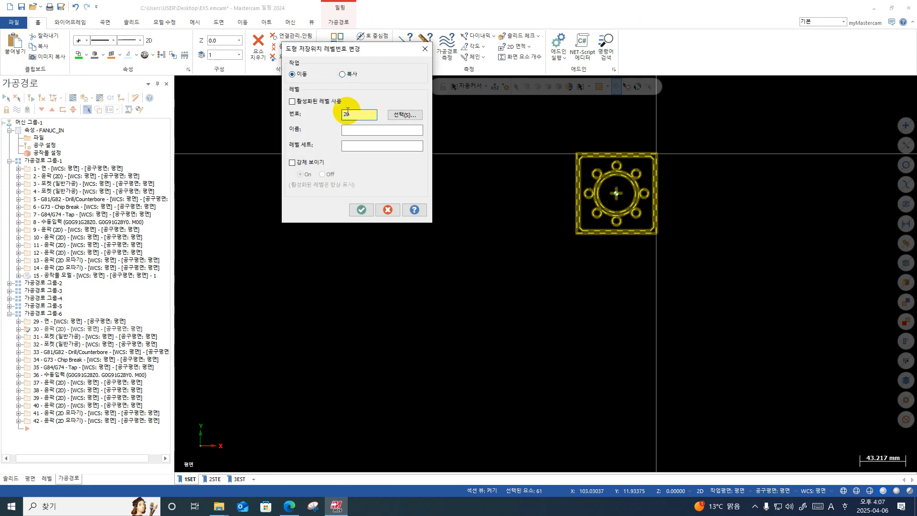
{"action": "left_click_drag", "start_coordinate": [350, 114], "coordinate": [292, 123]}
{"action": "type", "text": "10"}
{"action": "key", "text": "Return"}
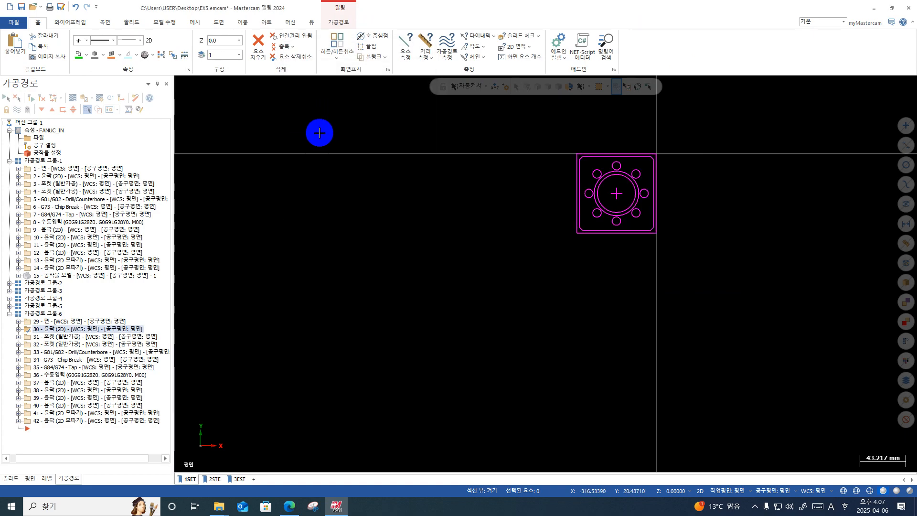
Hide level 21 and unblank the original part geometry on level 1.
{"action": "left_click", "coordinate": [46, 478]}
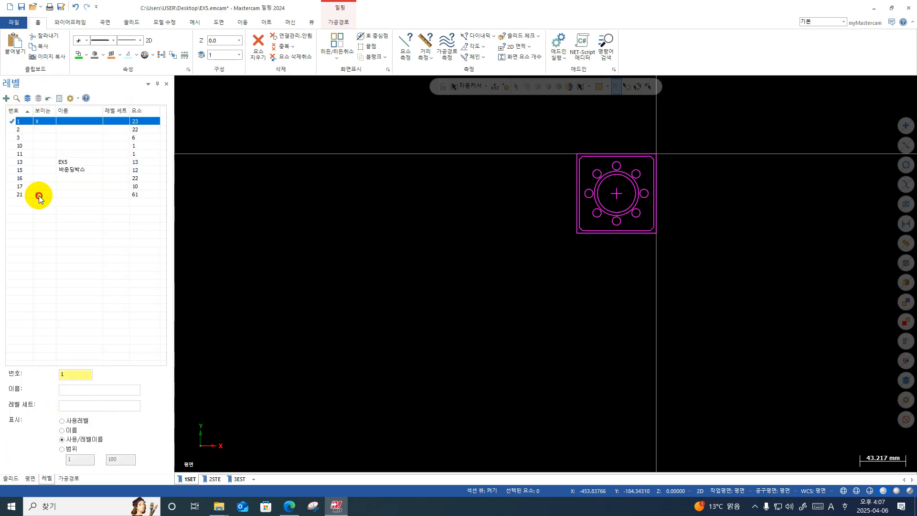
{"action": "left_click", "coordinate": [39, 196]}
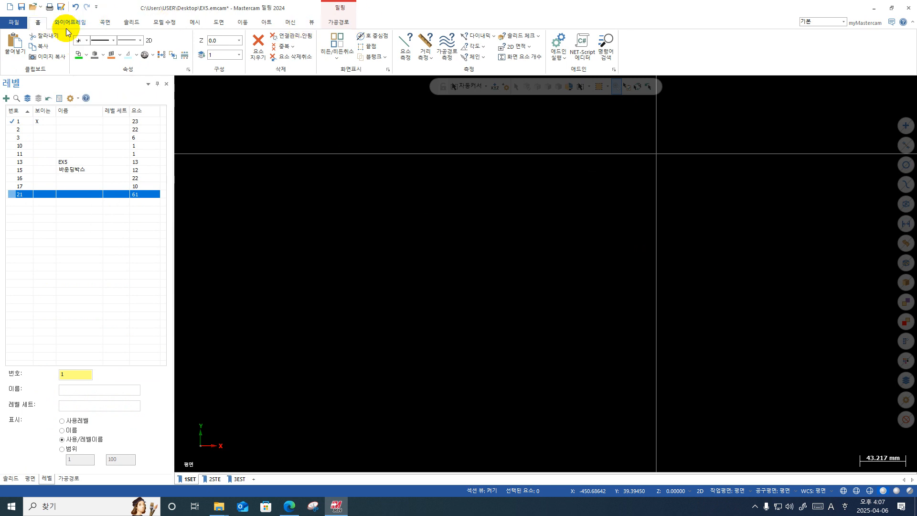
{"action": "left_click", "coordinate": [386, 57]}
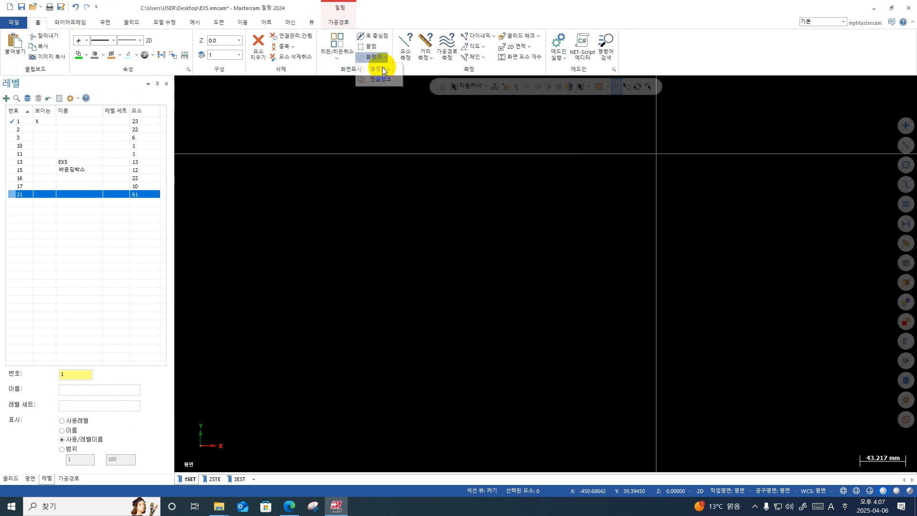
{"action": "left_click", "coordinate": [378, 79]}
{"action": "left_click_drag", "start_coordinate": [758, 135], "coordinate": [519, 300]}
{"action": "key", "text": "Return"}
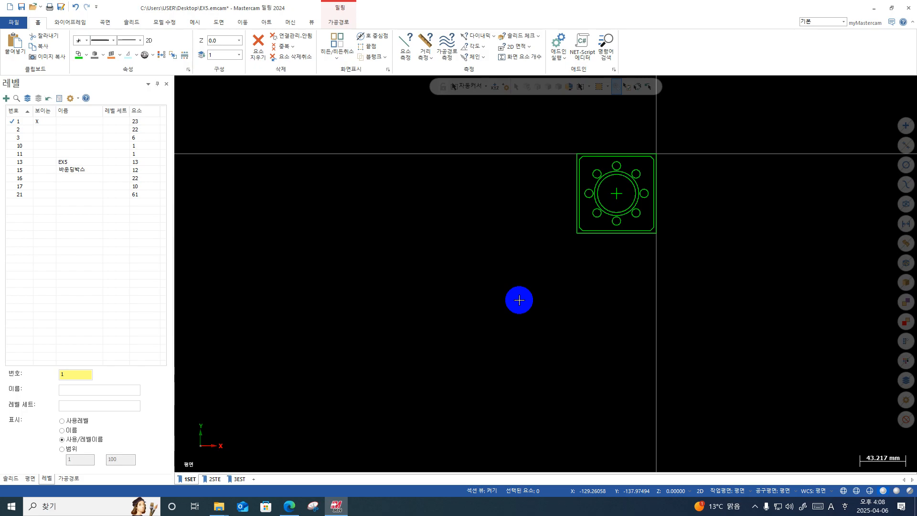
Make level 21 the active level and hide level 1.
{"action": "left_click", "coordinate": [20, 194]}
{"action": "left_click", "coordinate": [38, 122]}
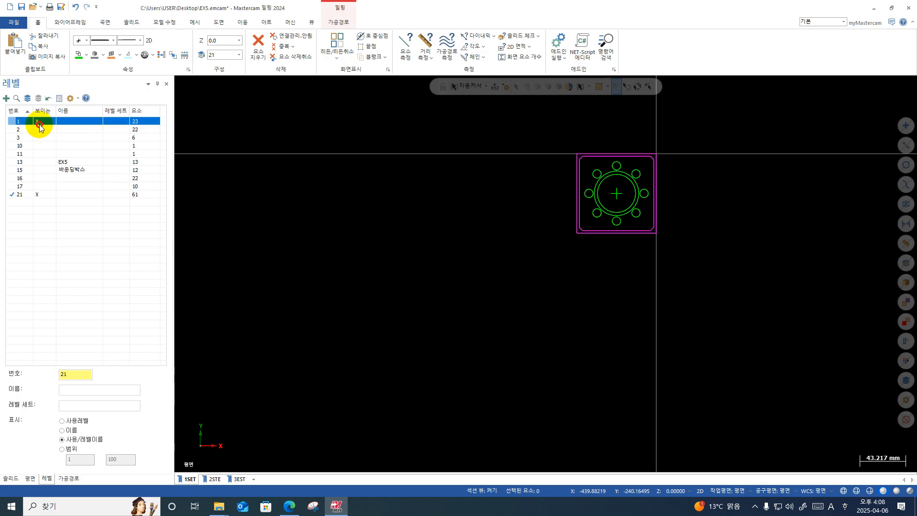
Backplot the first part of contour operation 30 in 가공경로 그룹-6 to check its cutting direction.
{"action": "left_click", "coordinate": [68, 478]}
{"action": "left_click", "coordinate": [51, 314]}
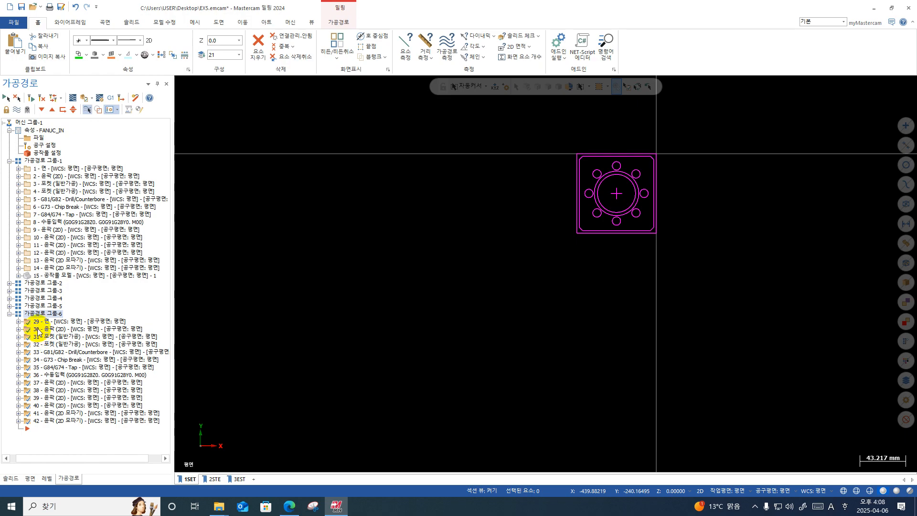
{"action": "left_click", "coordinate": [431, 208]}
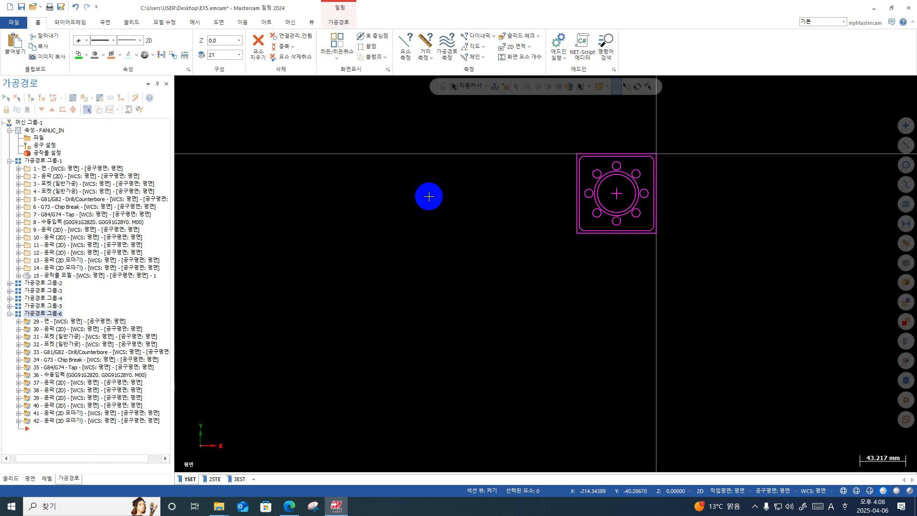
{"action": "left_click", "coordinate": [53, 329]}
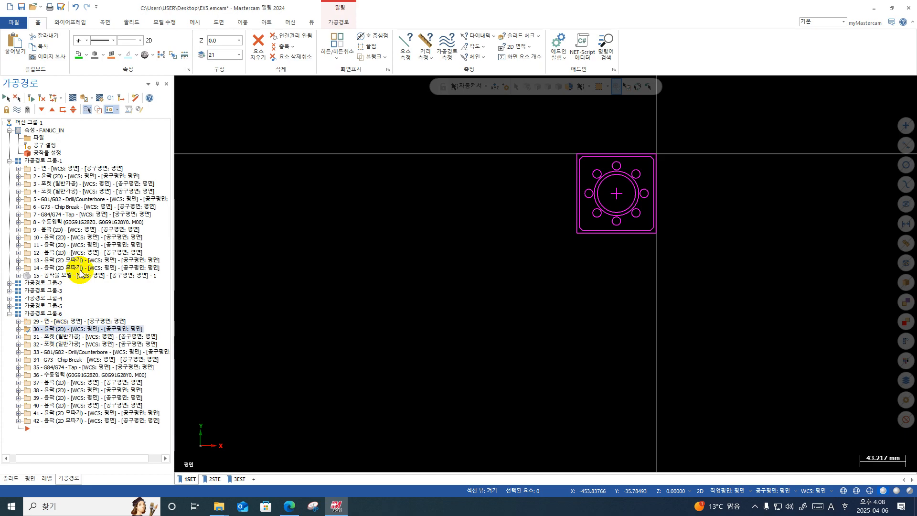
{"action": "left_click", "coordinate": [74, 99]}
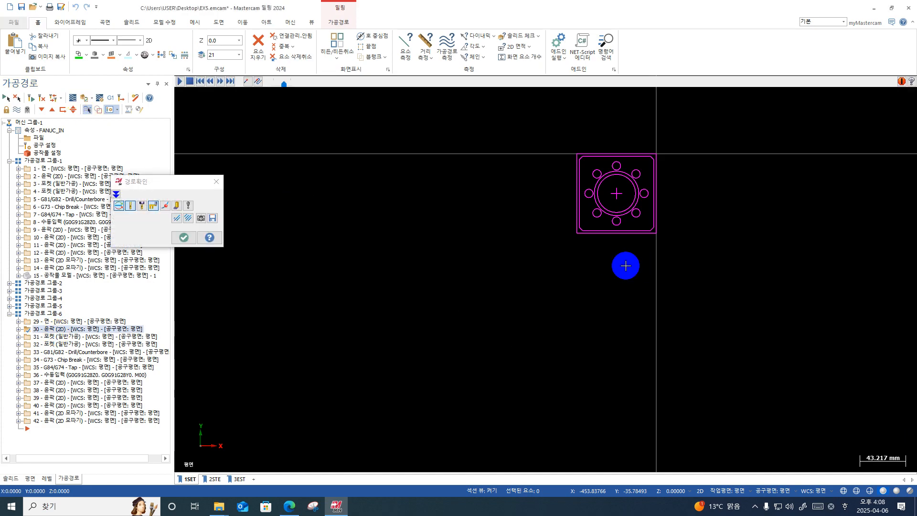
{"action": "key", "text": "s"}
{"action": "key", "text": "s"}
{"action": "key", "text": "s"}
{"action": "key", "text": "s"}
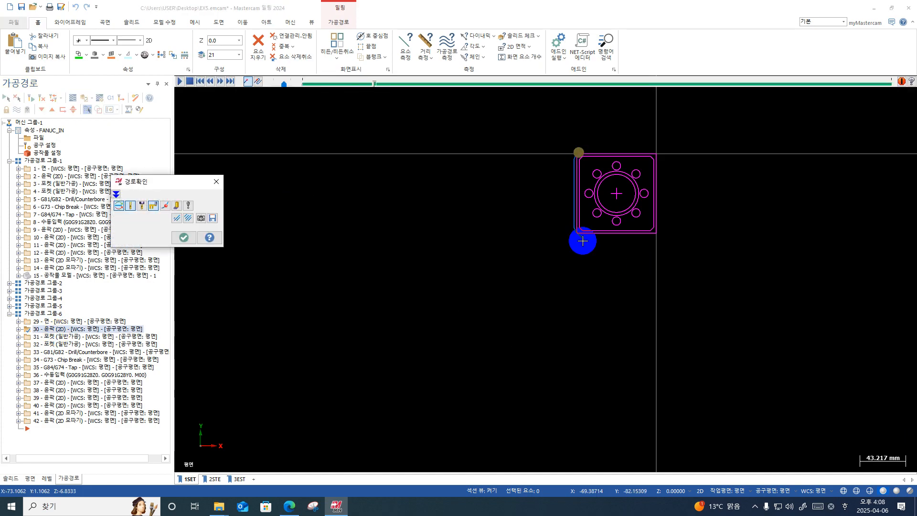
{"action": "left_click", "coordinate": [183, 237]}
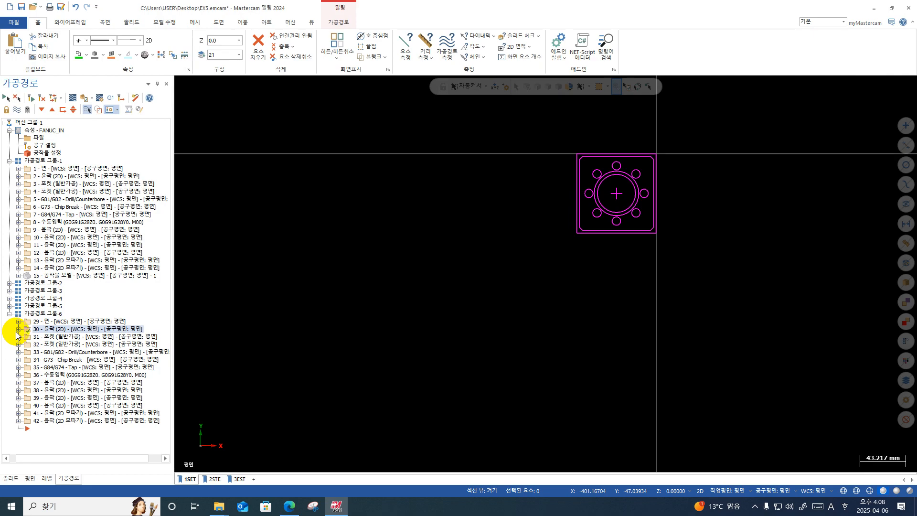
{"action": "left_click", "coordinate": [18, 329]}
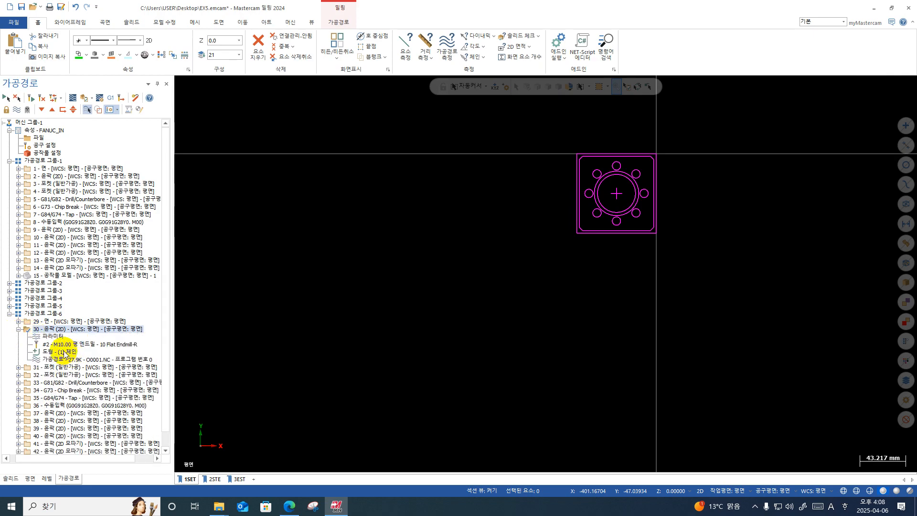
{"action": "left_click", "coordinate": [64, 353]}
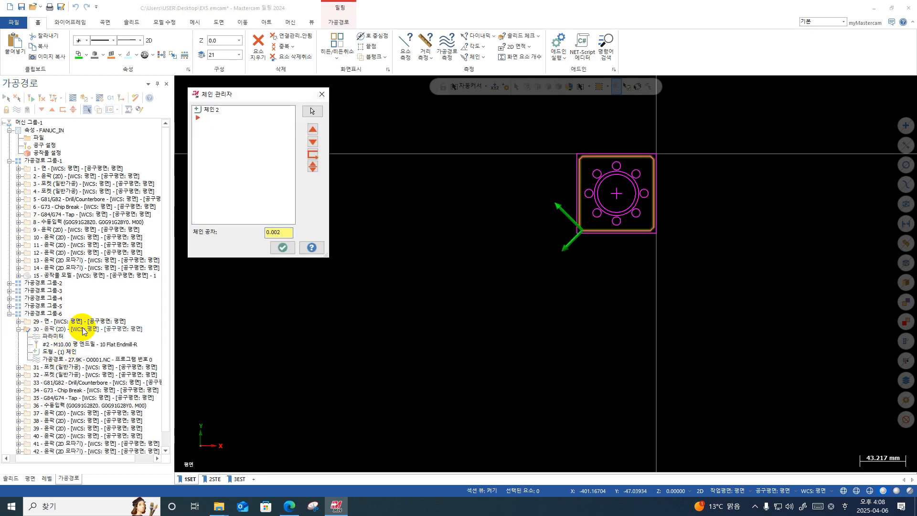
{"action": "left_click", "coordinate": [206, 110]}
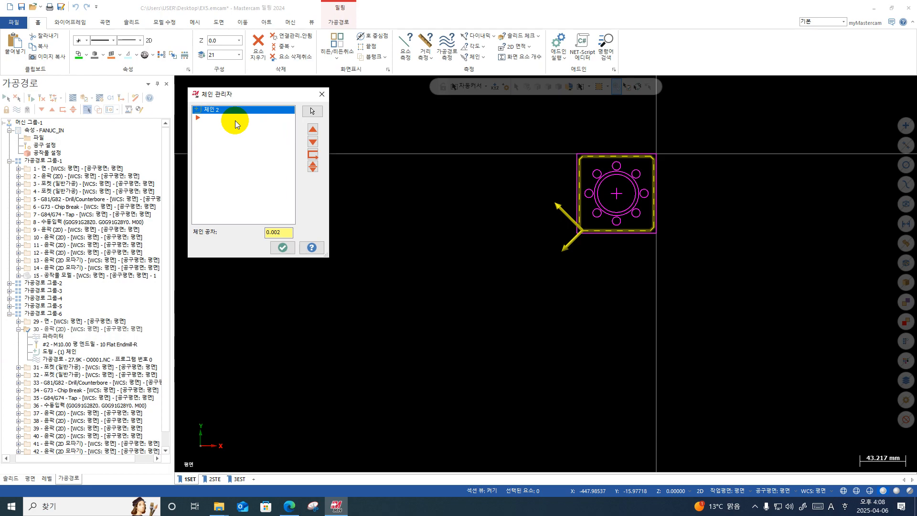
{"action": "right_click", "coordinate": [225, 114]}
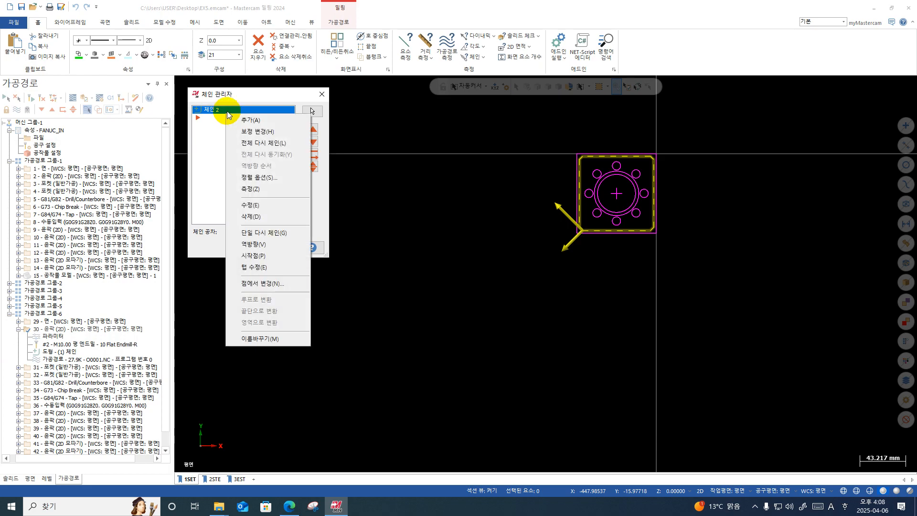
{"action": "left_click", "coordinate": [260, 204]}
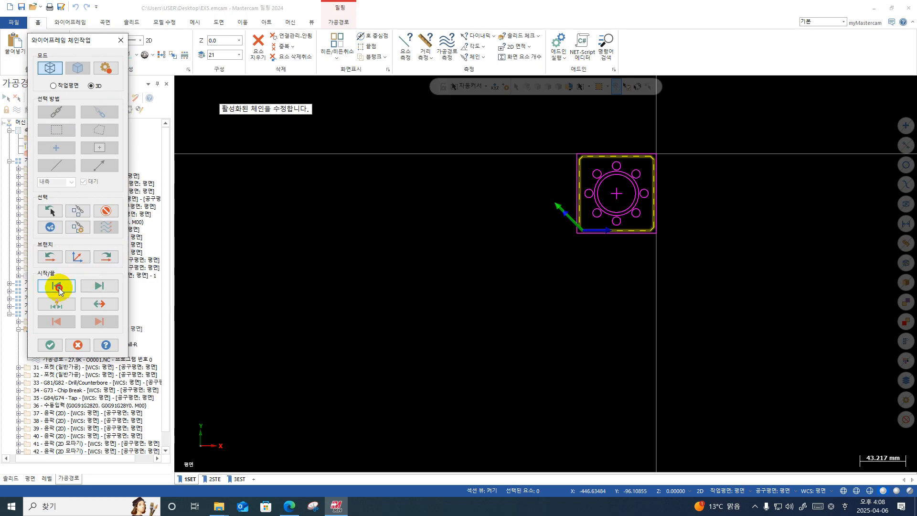
{"action": "left_click", "coordinate": [59, 288]}
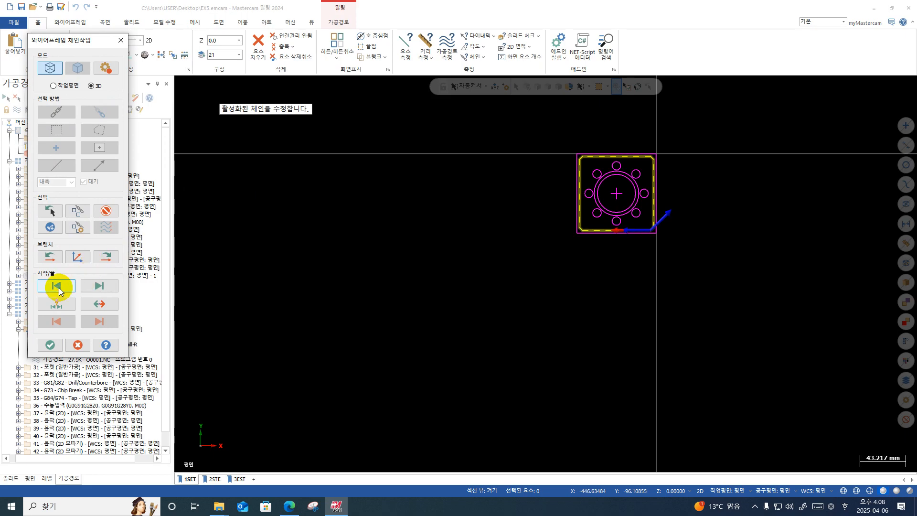
{"action": "left_click", "coordinate": [121, 41]}
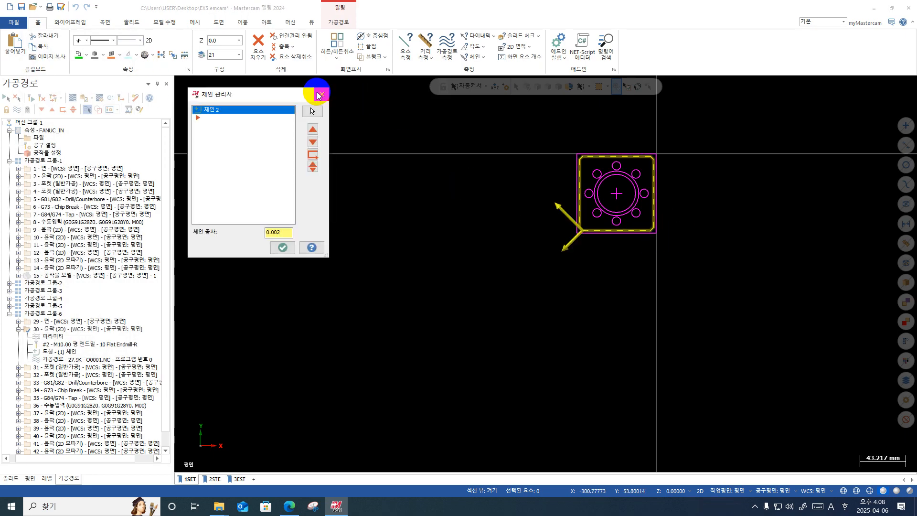
{"action": "left_click", "coordinate": [319, 95]}
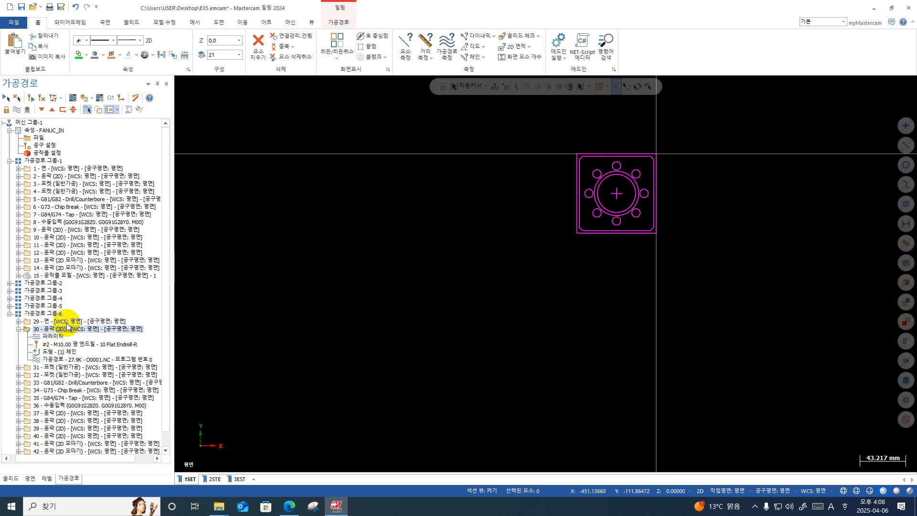
Move the start point of contour operation 30's chain forward to the profile's lower-right corner and regenerate the operation.
{"action": "left_click", "coordinate": [70, 352]}
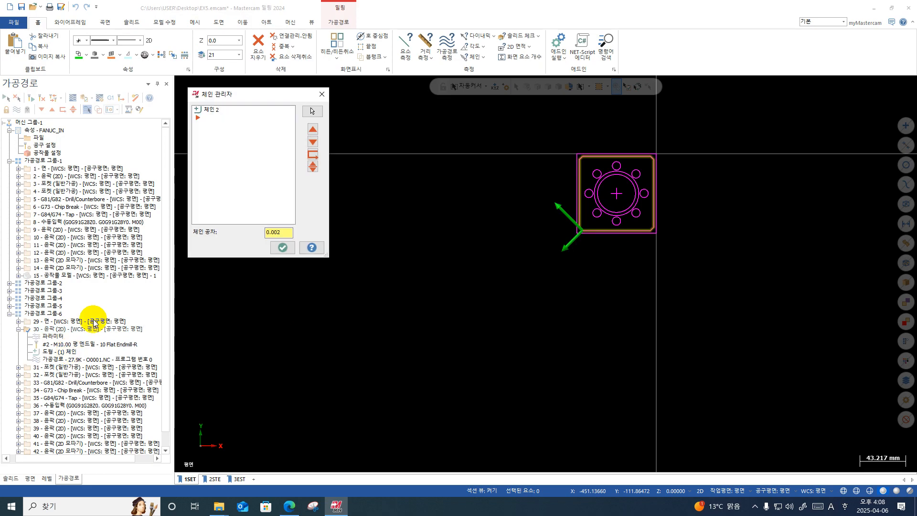
{"action": "right_click", "coordinate": [211, 110]}
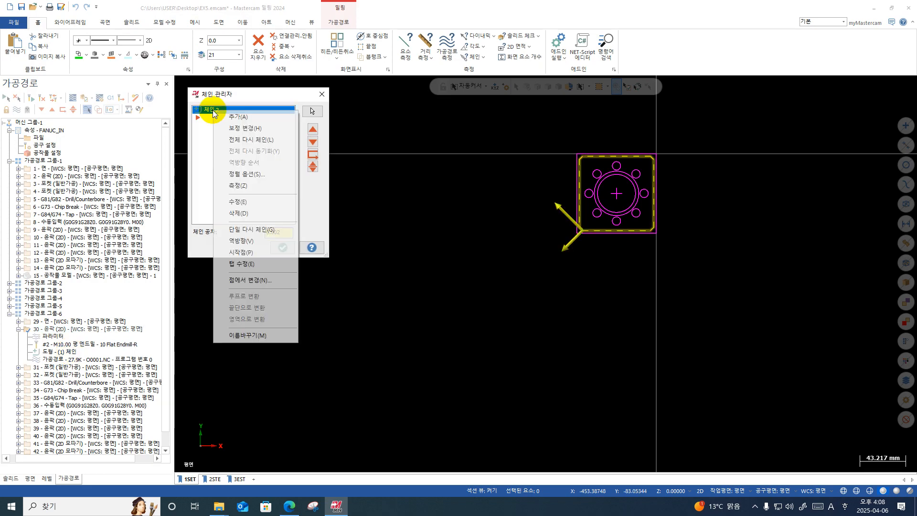
{"action": "left_click", "coordinate": [234, 203]}
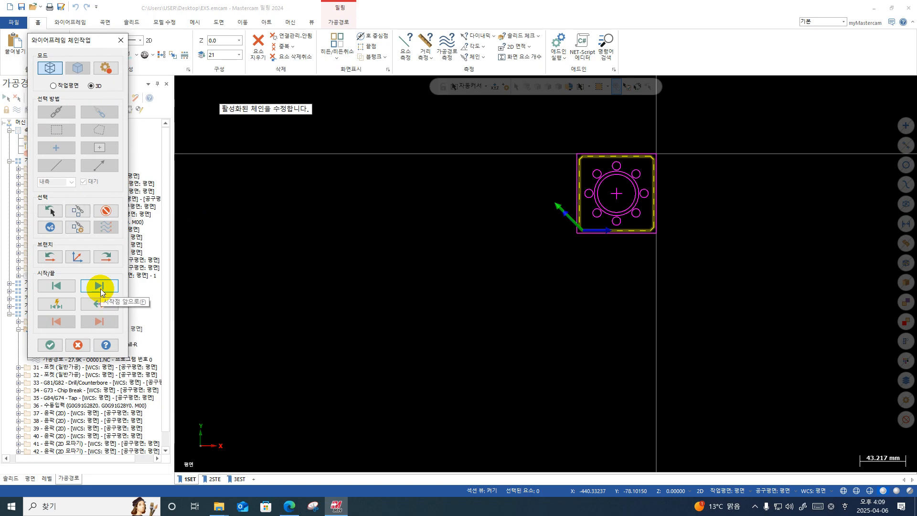
{"action": "left_click", "coordinate": [100, 288]}
{"action": "left_click", "coordinate": [99, 288]}
{"action": "left_click", "coordinate": [99, 288]}
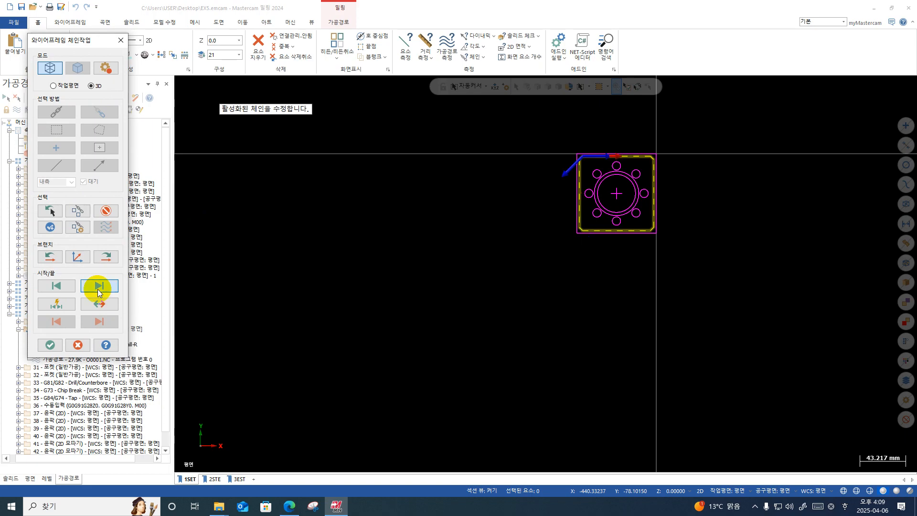
{"action": "left_click", "coordinate": [99, 288]}
{"action": "left_click", "coordinate": [100, 287]}
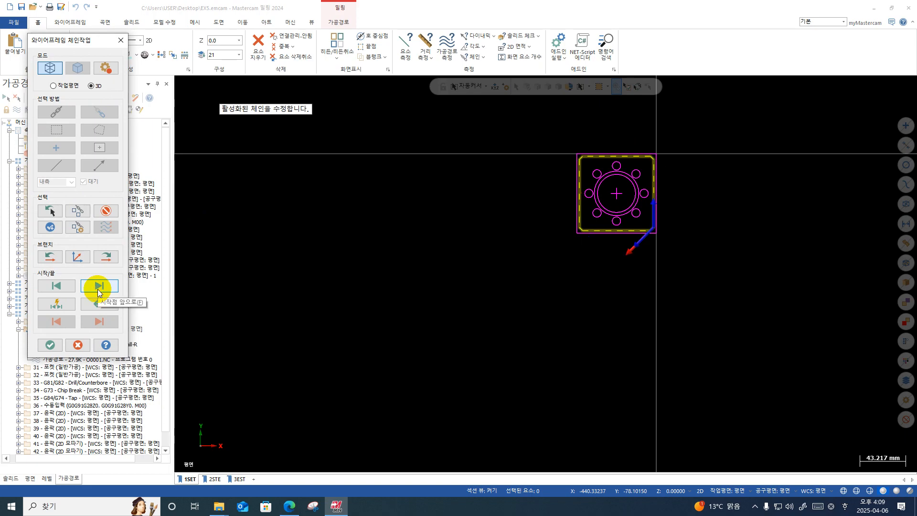
{"action": "left_click", "coordinate": [49, 344]}
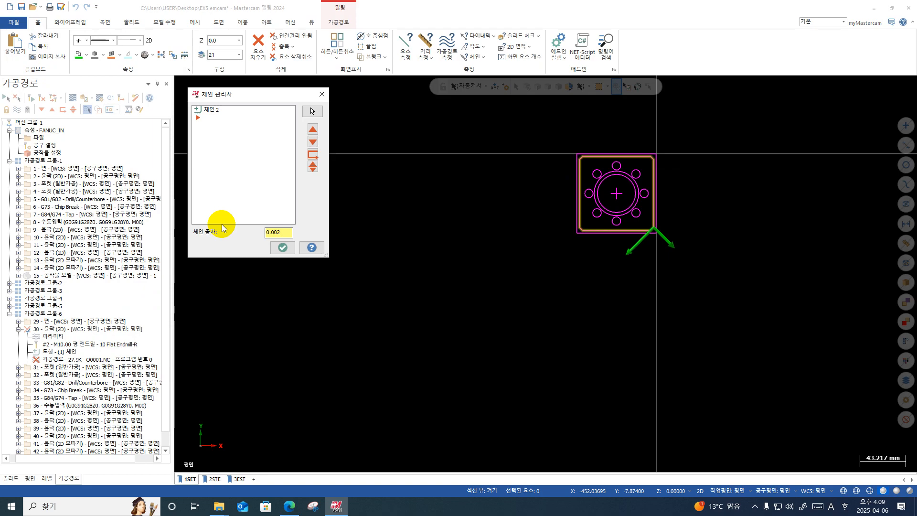
{"action": "left_click", "coordinate": [282, 246]}
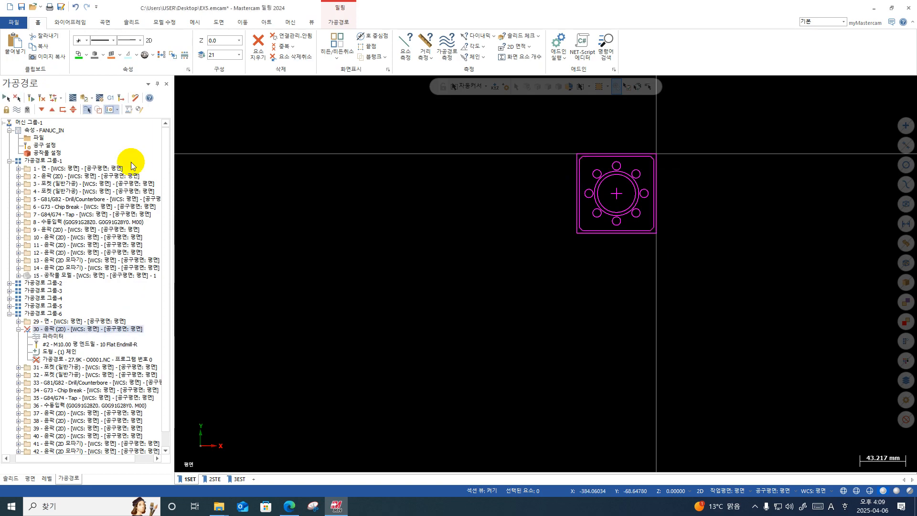
{"action": "left_click", "coordinate": [30, 99]}
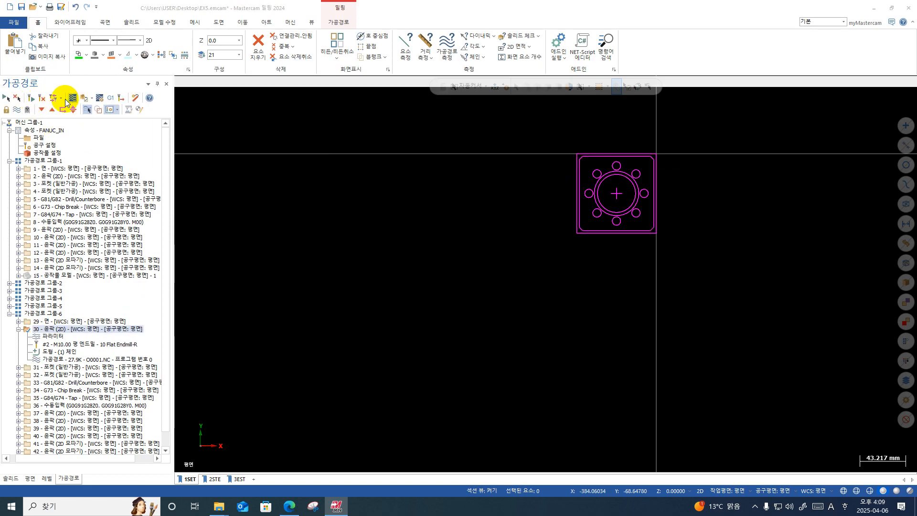
Backplot contour operation 30 to check its cutting path from the new start point.
{"action": "left_click", "coordinate": [71, 98]}
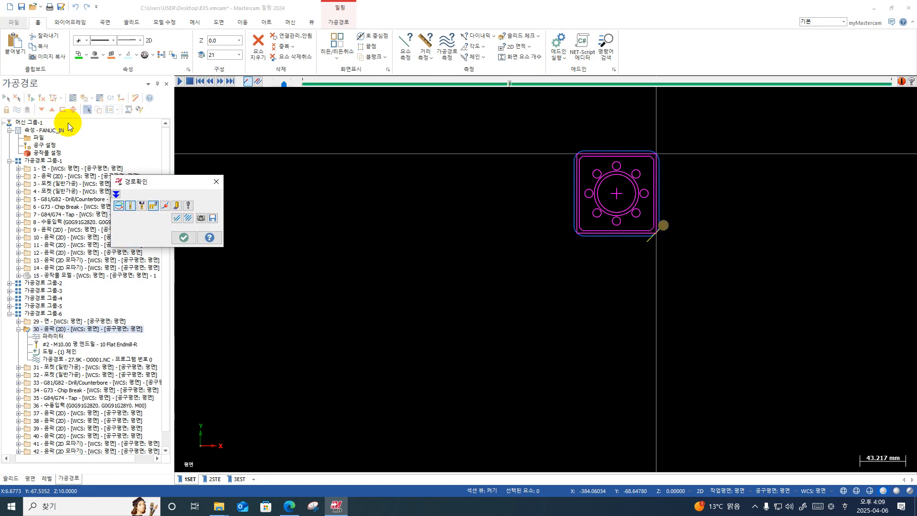
{"action": "left_click", "coordinate": [177, 207]}
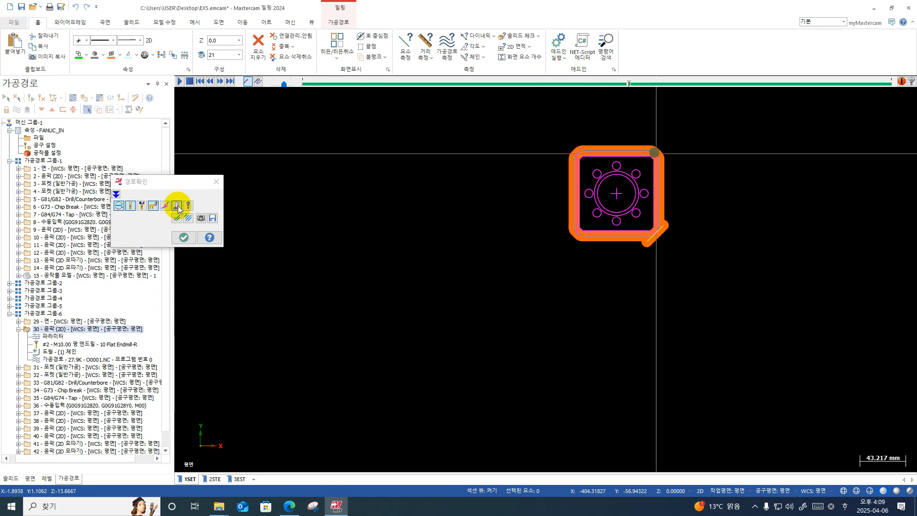
{"action": "right_click", "coordinate": [177, 205]}
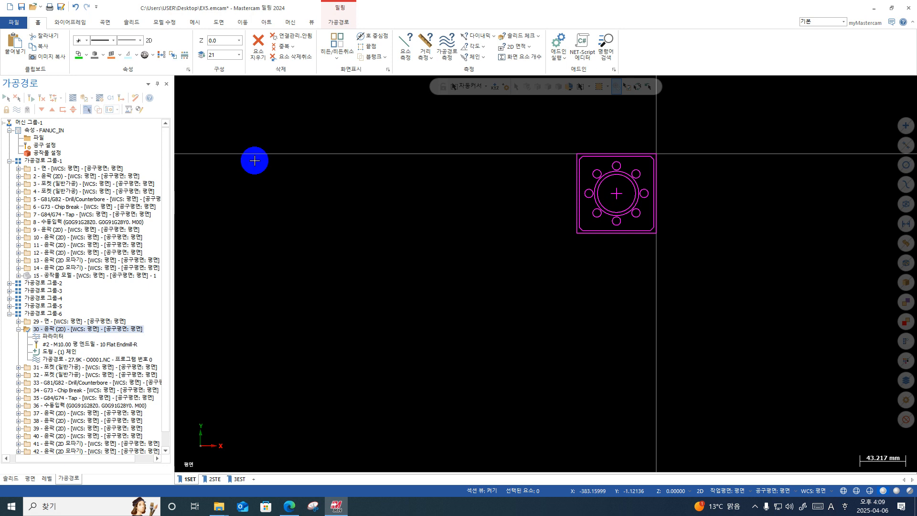
Clear the transform colours from the mirrored geometry.
{"action": "right_click", "coordinate": [571, 259]}
{"action": "left_click", "coordinate": [542, 234]}
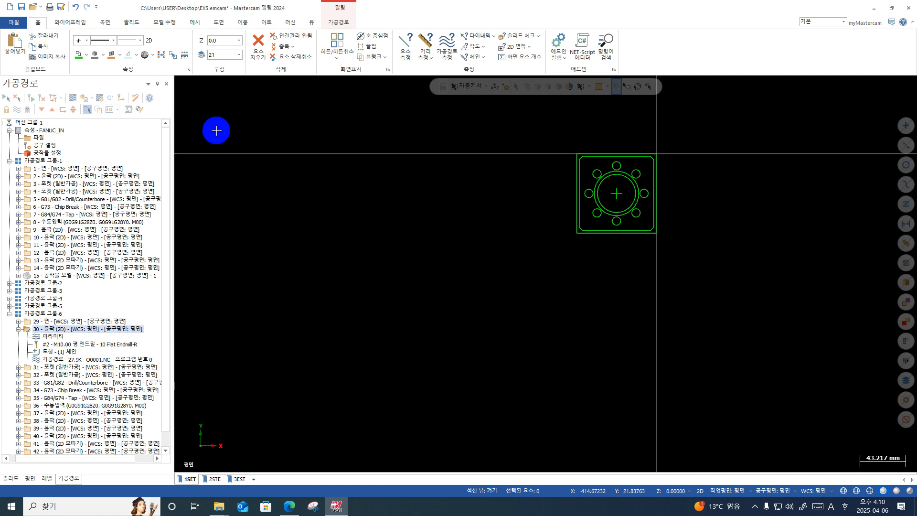
{"action": "scroll", "coordinate": [863, 321], "scroll_direction": "down", "scroll_amount": 1}
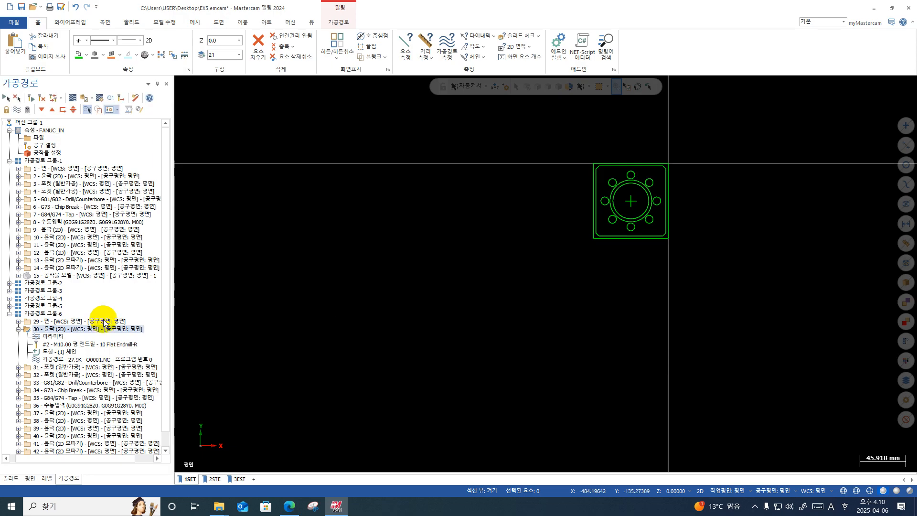
Collapse 가공경로 그룹-6 and 가공경로 그룹-1 in the operations tree.
{"action": "left_click", "coordinate": [9, 313]}
{"action": "left_click", "coordinate": [9, 160]}
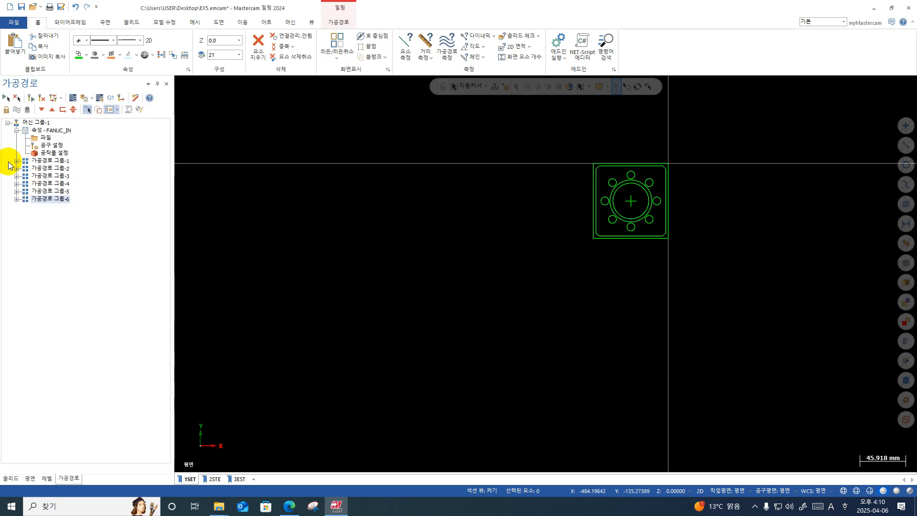
{"action": "scroll", "coordinate": [588, 243], "scroll_direction": "down", "scroll_amount": 2}
{"action": "scroll", "coordinate": [745, 134], "scroll_direction": "up", "scroll_amount": 1}
{"action": "scroll", "coordinate": [725, 152], "scroll_direction": "up", "scroll_amount": 2}
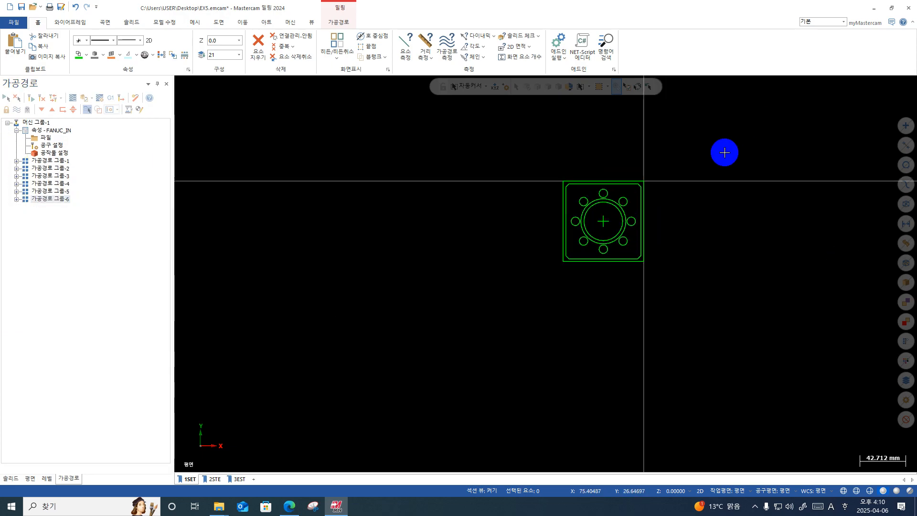
{"action": "scroll", "coordinate": [716, 175], "scroll_direction": "up", "scroll_amount": 1}
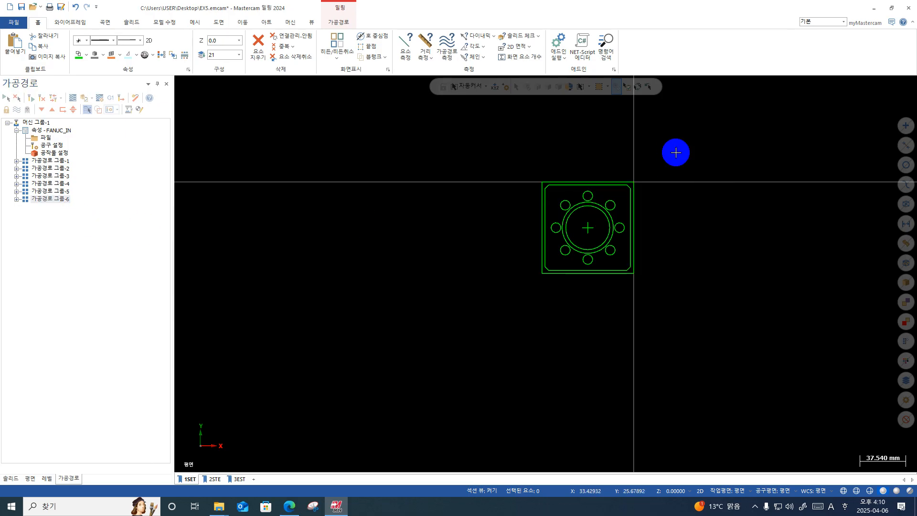
Make level 1 the active level, hide level 21 and return to the toolpath list.
{"action": "left_click", "coordinate": [46, 478]}
{"action": "left_click", "coordinate": [17, 122]}
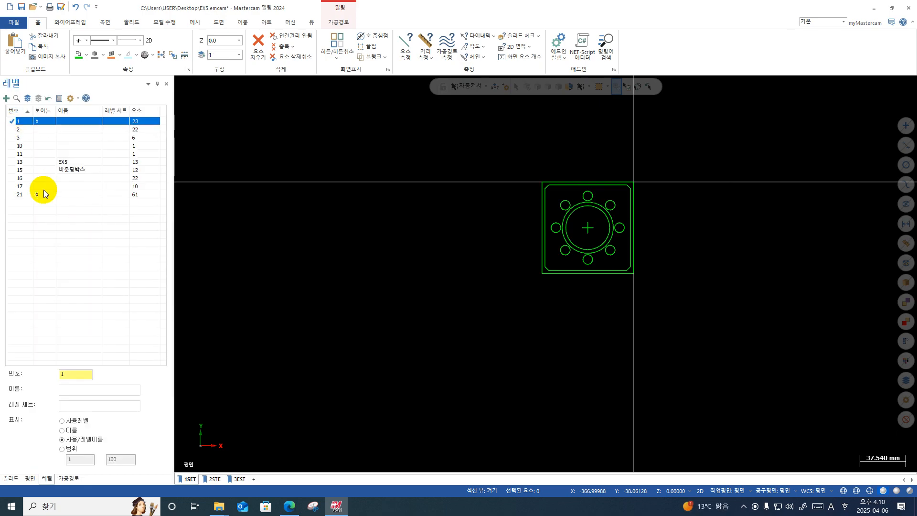
{"action": "left_click", "coordinate": [39, 196]}
{"action": "left_click", "coordinate": [14, 124]}
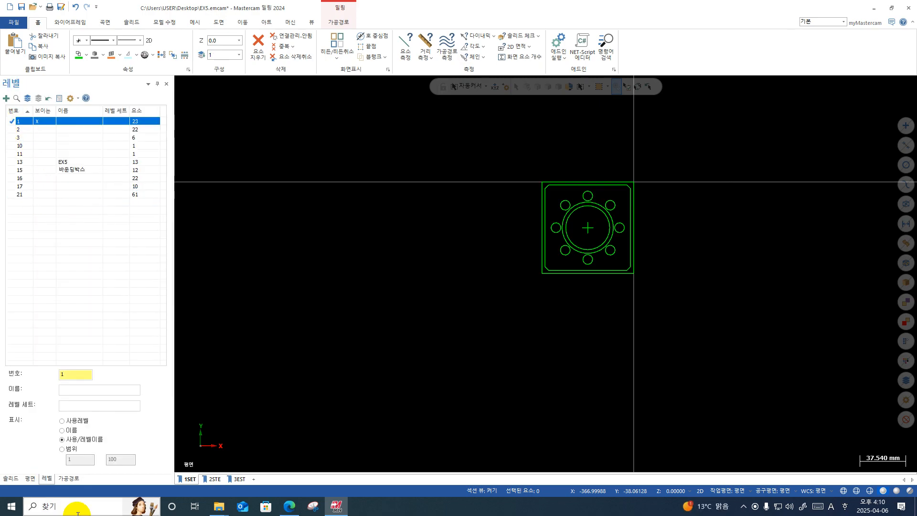
{"action": "left_click", "coordinate": [68, 477]}
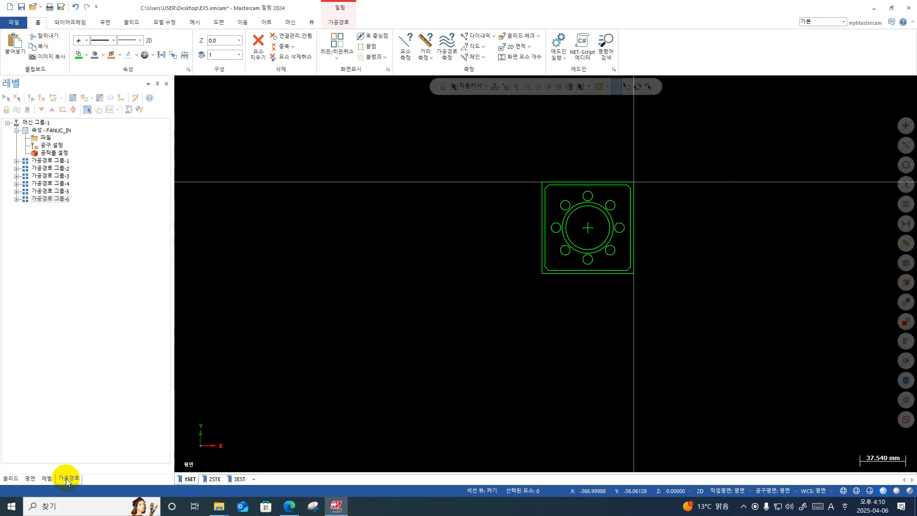
{"action": "right_click", "coordinate": [53, 200]}
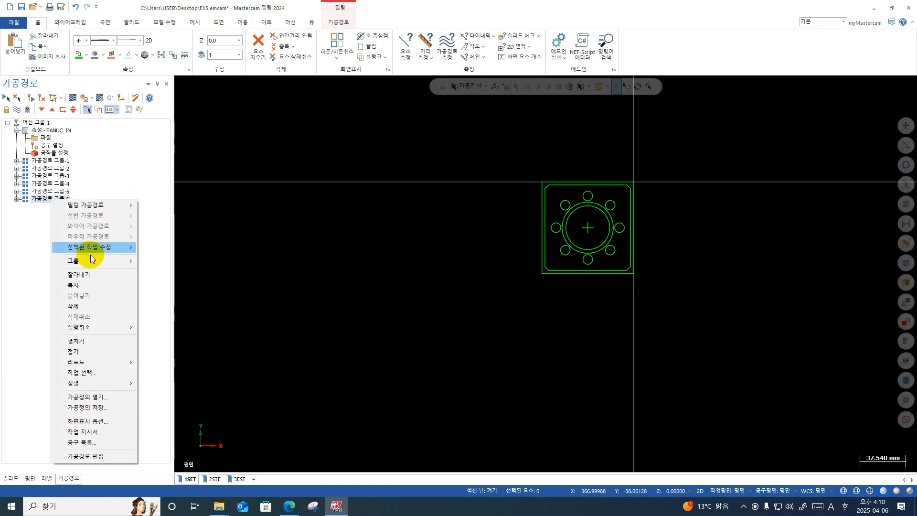
{"action": "mouse_move", "coordinate": [86, 265]}
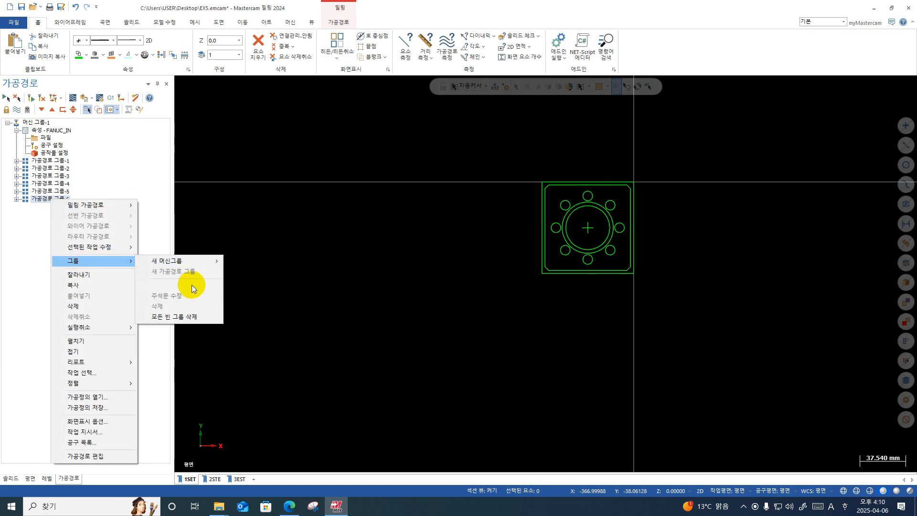
{"action": "left_click", "coordinate": [48, 189]}
Expand 가공경로 그룹-6 and collapse the details of its contour operation 30.
{"action": "left_click", "coordinate": [16, 198]}
{"action": "left_click", "coordinate": [24, 207]}
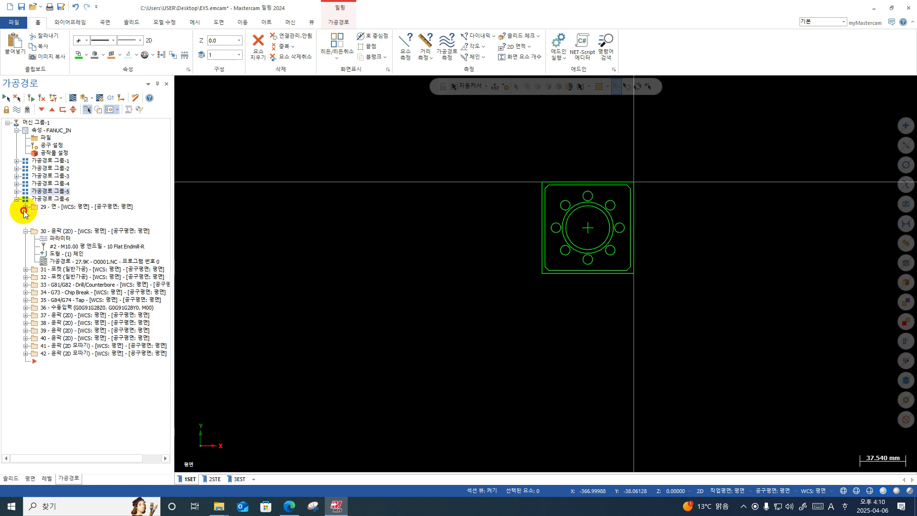
{"action": "left_click", "coordinate": [25, 207]}
{"action": "left_click", "coordinate": [25, 215]}
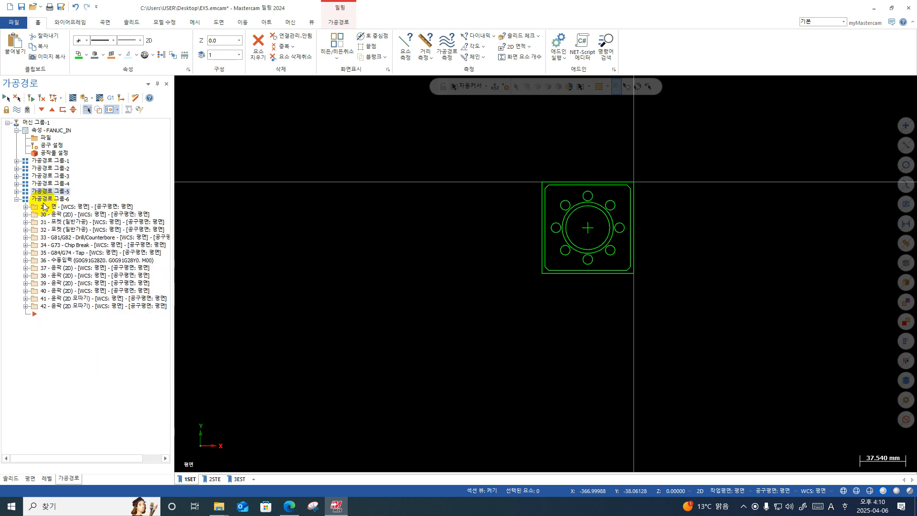
Rename 가공경로 그룹-6 as 대칭 and collapse the group.
{"action": "right_click", "coordinate": [46, 201]}
{"action": "mouse_move", "coordinate": [102, 262]}
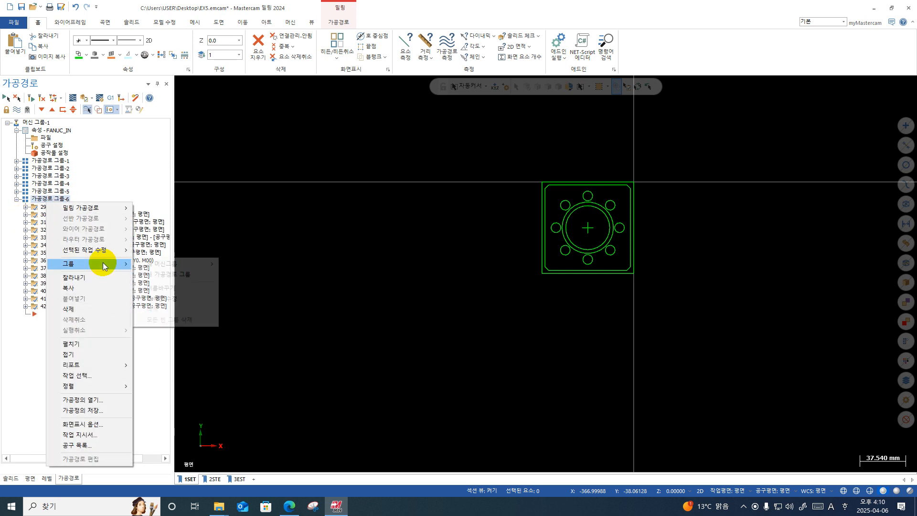
{"action": "left_click", "coordinate": [179, 290]}
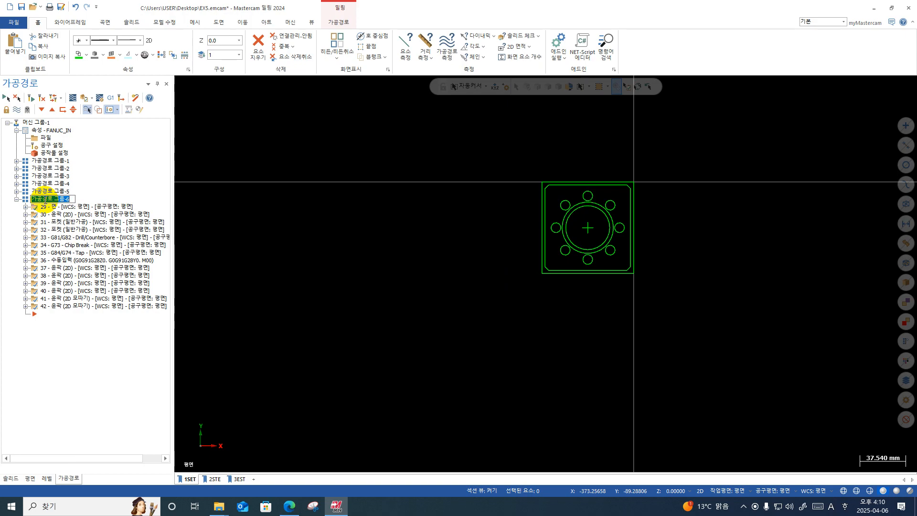
{"action": "type", "text": "ㅌ"}
{"action": "key", "text": "Hangul"}
{"action": "type", "text": "ㅌ"}
{"action": "type", "text": "칭"}
{"action": "key", "text": "Return"}
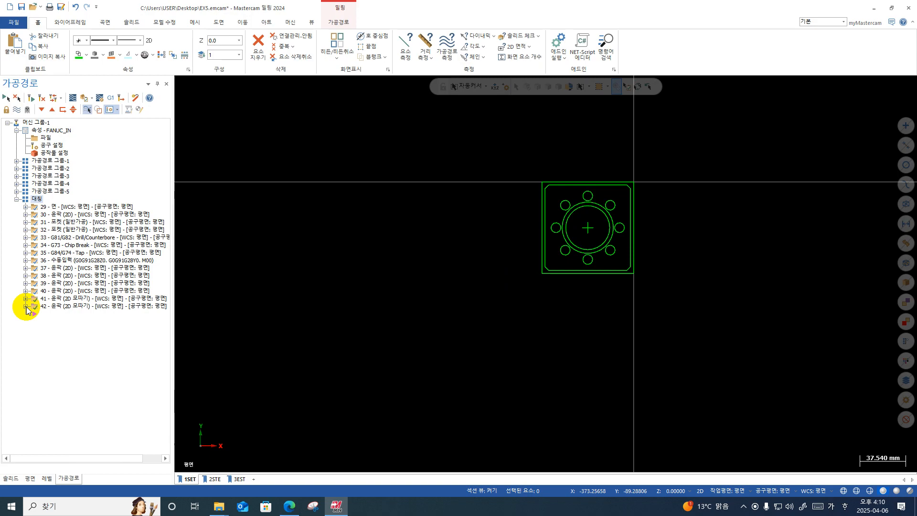
{"action": "left_click", "coordinate": [17, 199]}
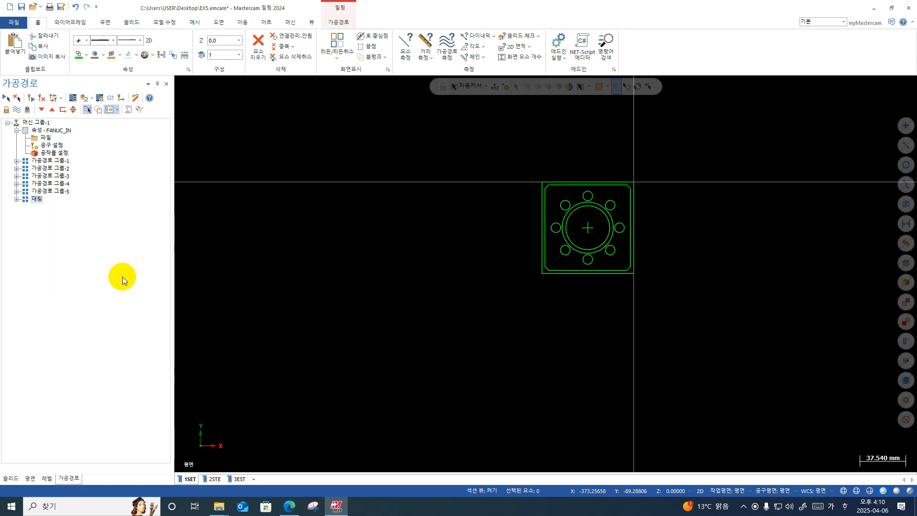
Check the geometry and active levels of the 1SET and 3EST viewsheets, ending on 1SET with the toolpath list shown.
{"action": "left_click", "coordinate": [278, 333]}
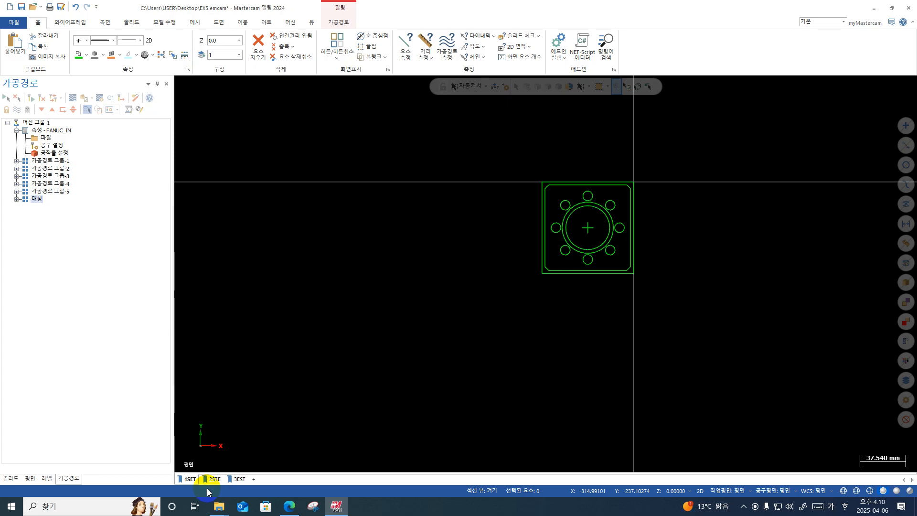
{"action": "left_click", "coordinate": [189, 479]}
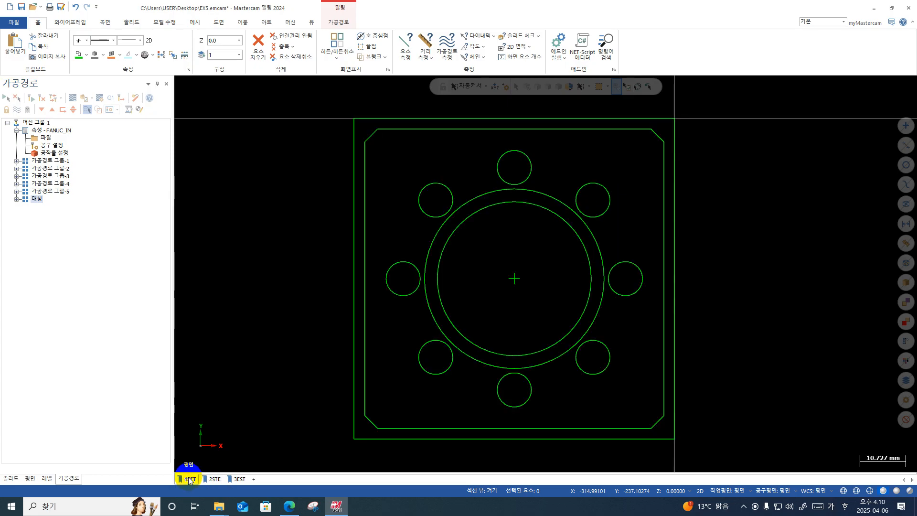
{"action": "left_click", "coordinate": [240, 478]}
{"action": "scroll", "coordinate": [513, 320], "scroll_direction": "down", "scroll_amount": 3}
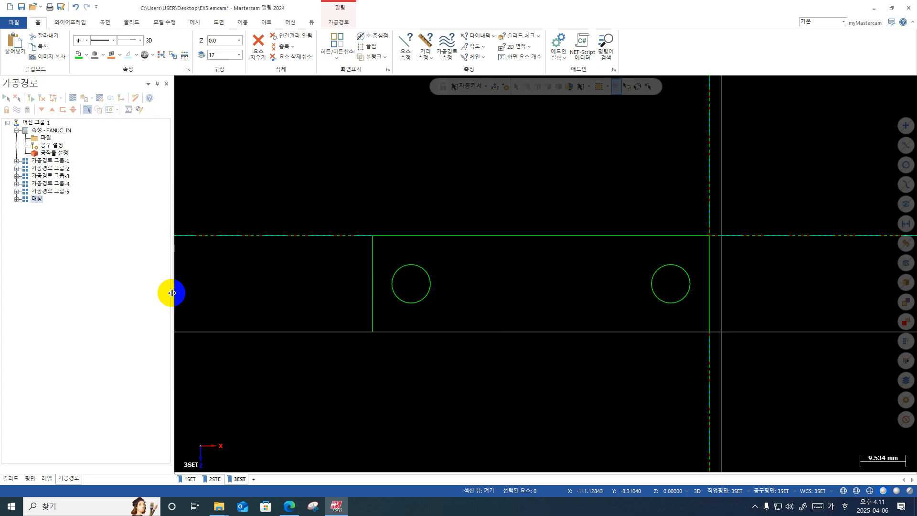
{"action": "left_click", "coordinate": [51, 479]}
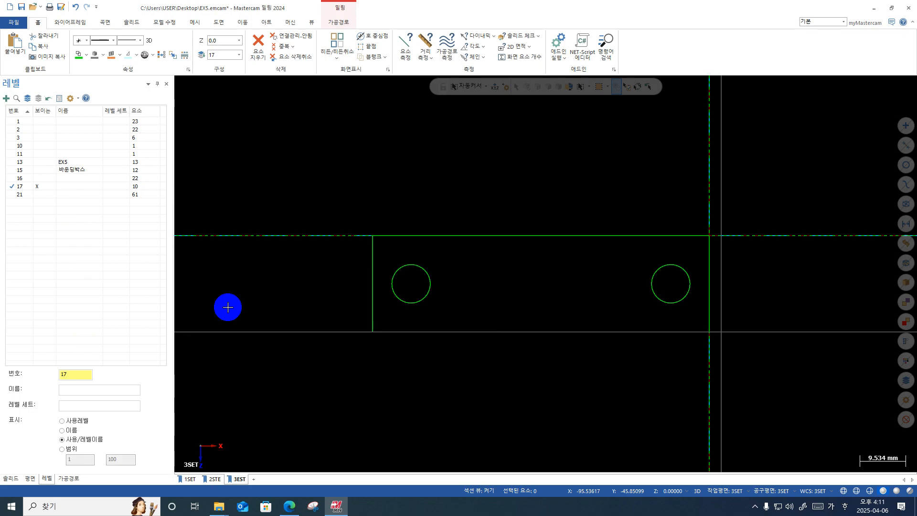
{"action": "left_click", "coordinate": [190, 480]}
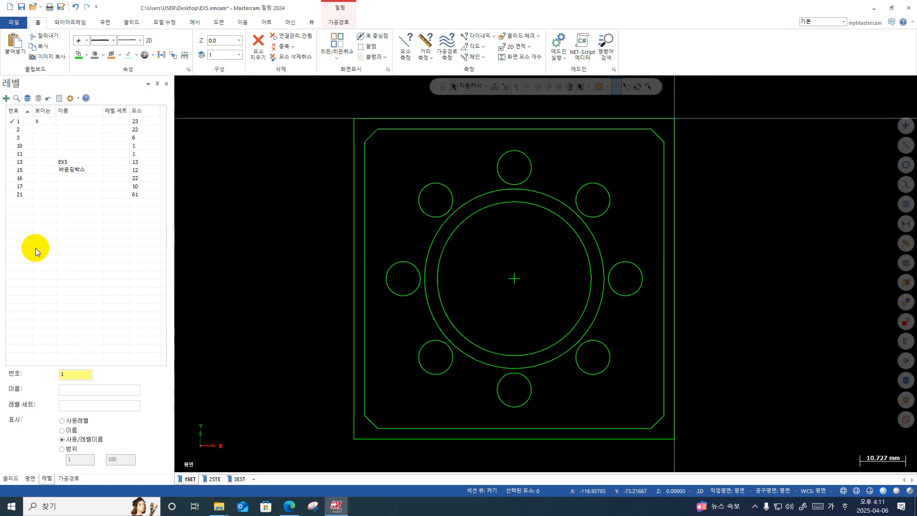
{"action": "left_click", "coordinate": [75, 481]}
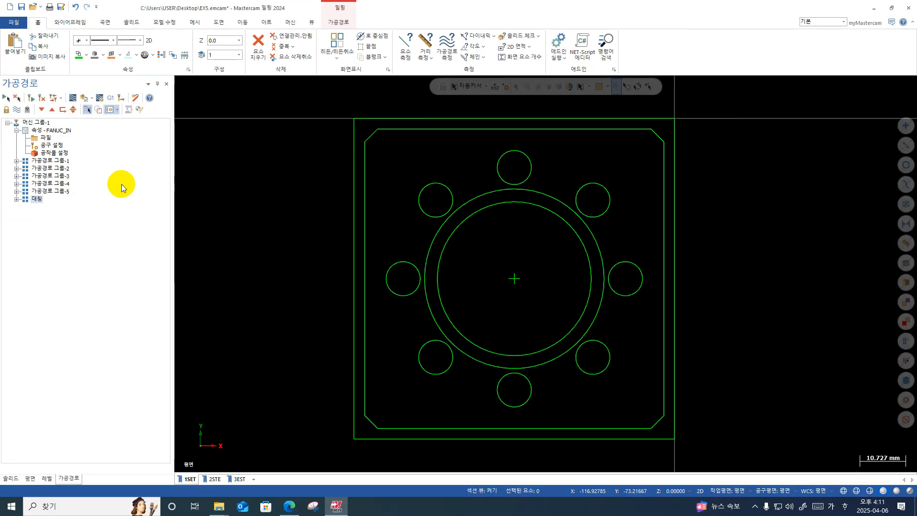
Add a new toolpath group to 머신 그룹-1, and expand and select 가공경로 그룹-1.
{"action": "right_click", "coordinate": [39, 126]}
{"action": "mouse_move", "coordinate": [82, 184]}
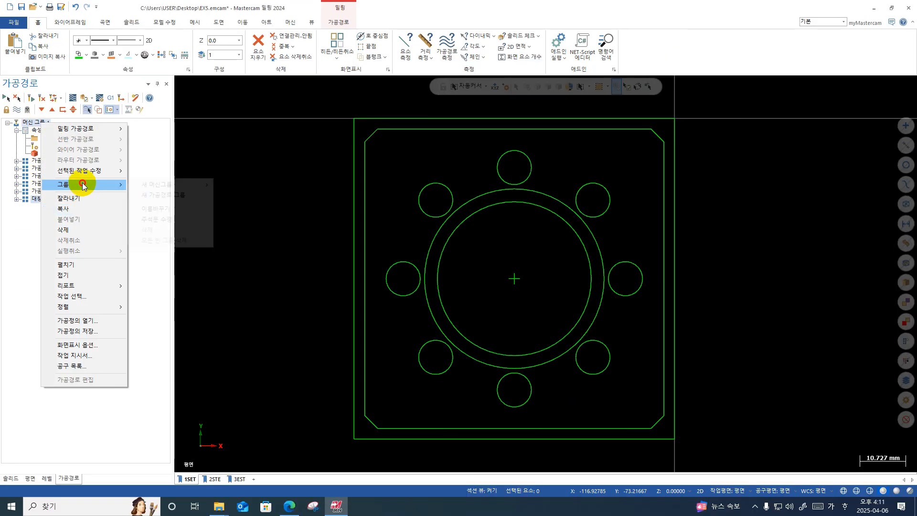
{"action": "left_click", "coordinate": [154, 197]}
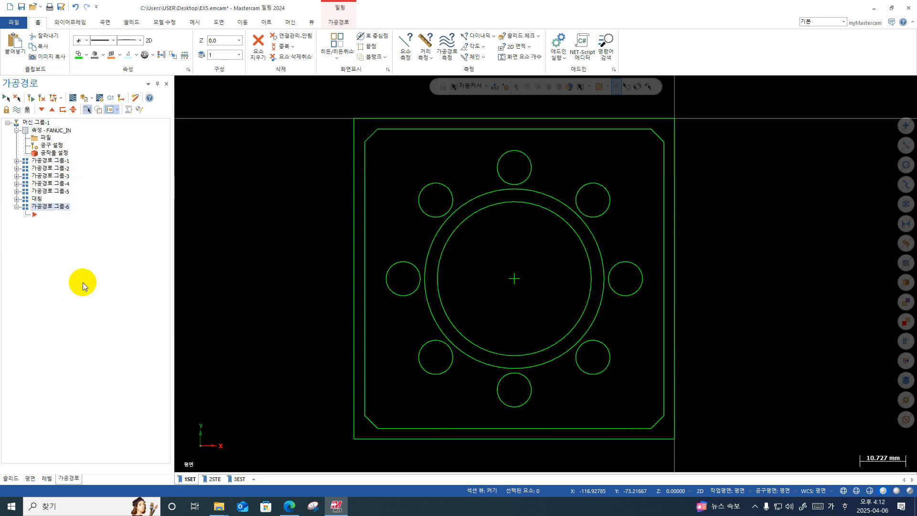
{"action": "left_click", "coordinate": [17, 163]}
{"action": "left_click", "coordinate": [54, 162]}
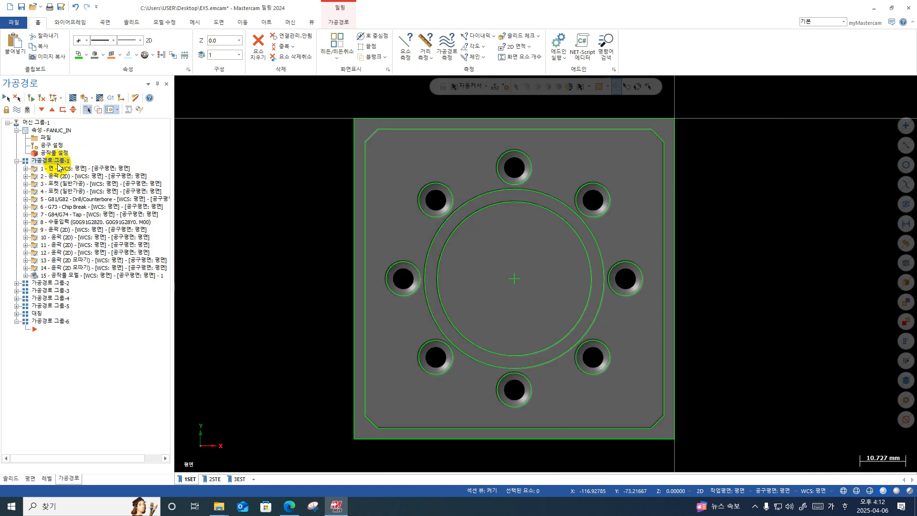
{"action": "key", "text": "ctrl+1"}
{"action": "left_click", "coordinate": [94, 195]}
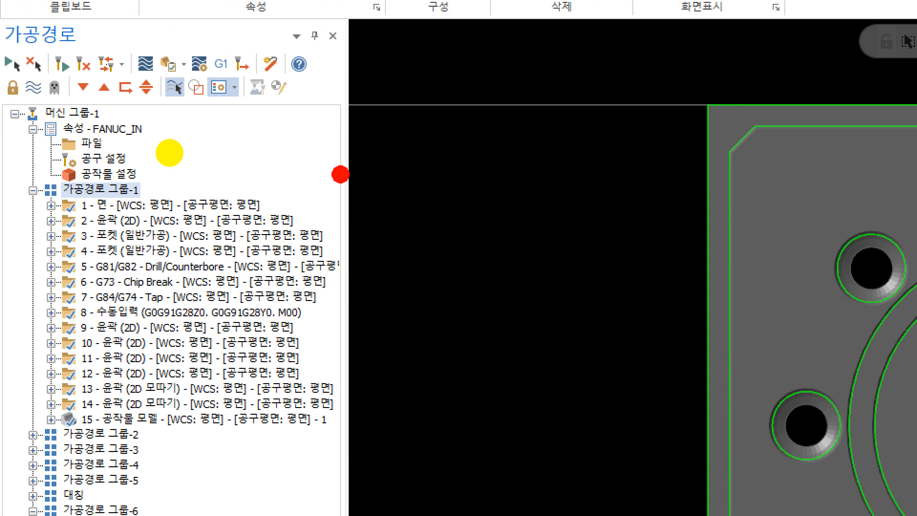
{"action": "left_click_drag", "start_coordinate": [169, 153], "coordinate": [136, 176]}
{"action": "mouse_move", "coordinate": [131, 157]}
{"action": "left_mouse_down"}
{"action": "mouse_move", "coordinate": [130, 184]}
{"action": "mouse_move", "coordinate": [220, 183]}
{"action": "left_mouse_up"}
{"action": "scroll", "coordinate": [162, 213], "scroll_direction": "down", "scroll_amount": 1}
{"action": "mouse_move", "coordinate": [153, 233]}
{"action": "left_mouse_down"}
{"action": "mouse_move", "coordinate": [87, 275]}
{"action": "mouse_move", "coordinate": [106, 282]}
{"action": "mouse_move", "coordinate": [232, 263]}
{"action": "left_mouse_up"}
{"action": "right_click", "coordinate": [253, 275]}
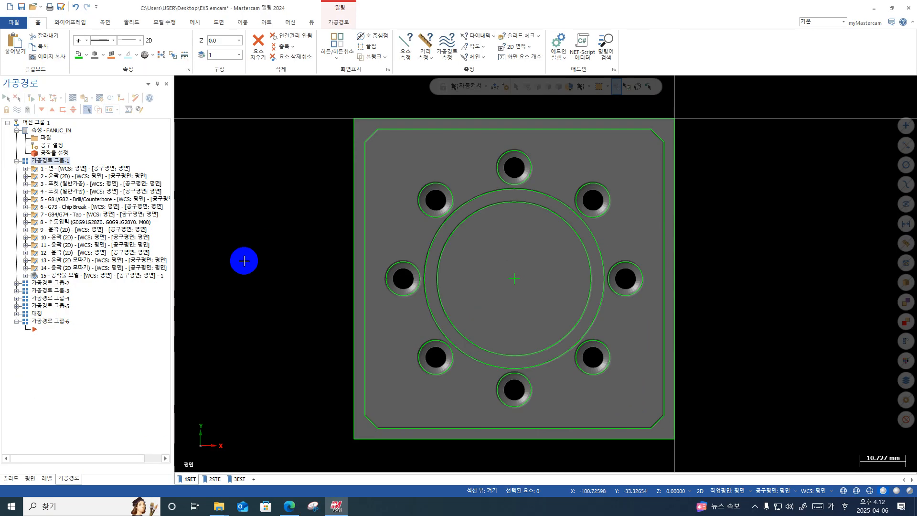
Look up the work offset renumbering option for all operations of 가공경로 그룹-1.
{"action": "left_click", "coordinate": [77, 169]}
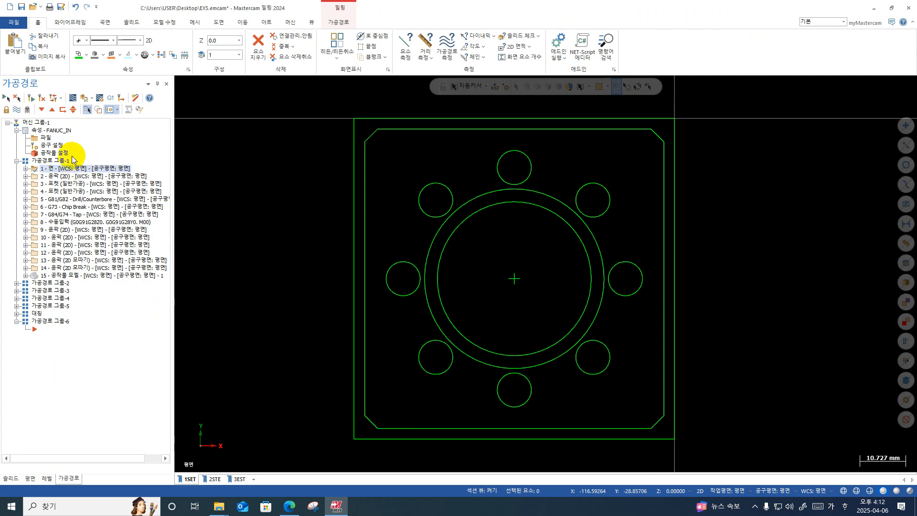
{"action": "left_click", "coordinate": [50, 163]}
{"action": "right_click", "coordinate": [50, 165]}
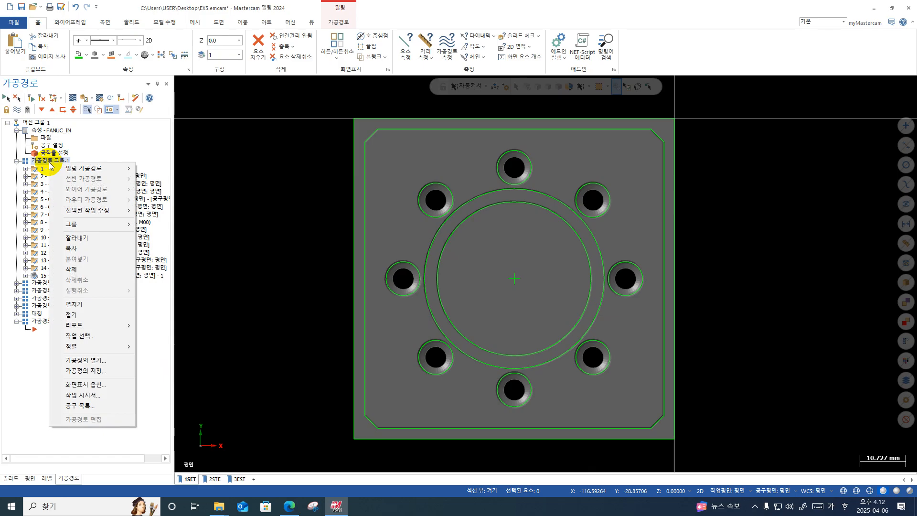
{"action": "mouse_move", "coordinate": [82, 224]}
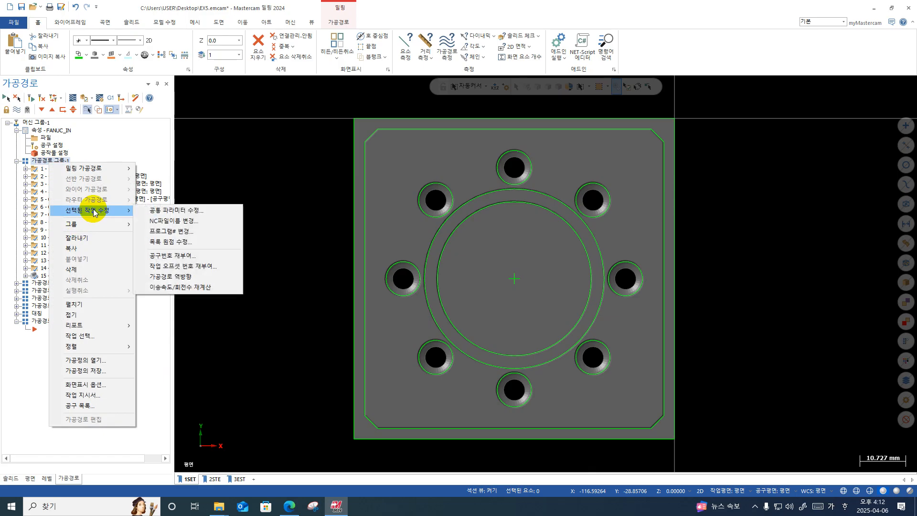
{"action": "left_click", "coordinate": [195, 266]}
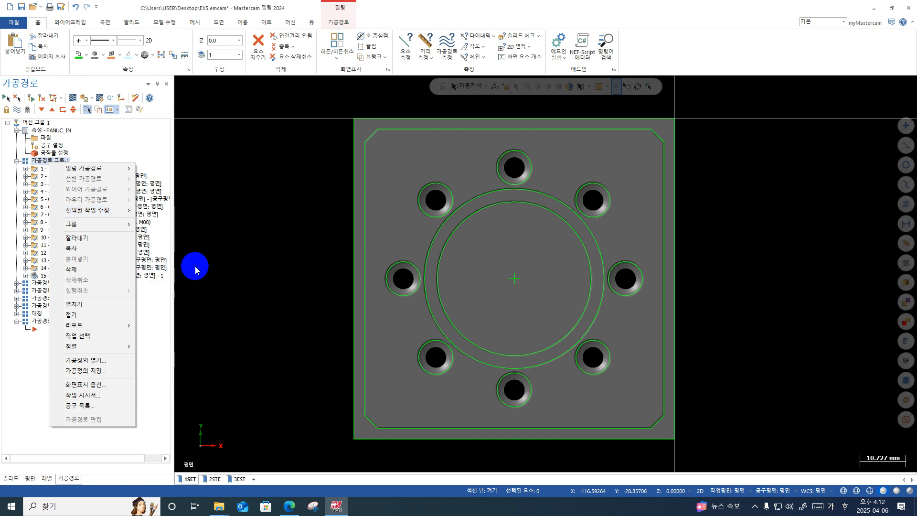
Expand contour operation 2 in 가공경로 그룹-1 and open the planes page of its parameters.
{"action": "left_click", "coordinate": [25, 176]}
{"action": "left_click", "coordinate": [51, 176]}
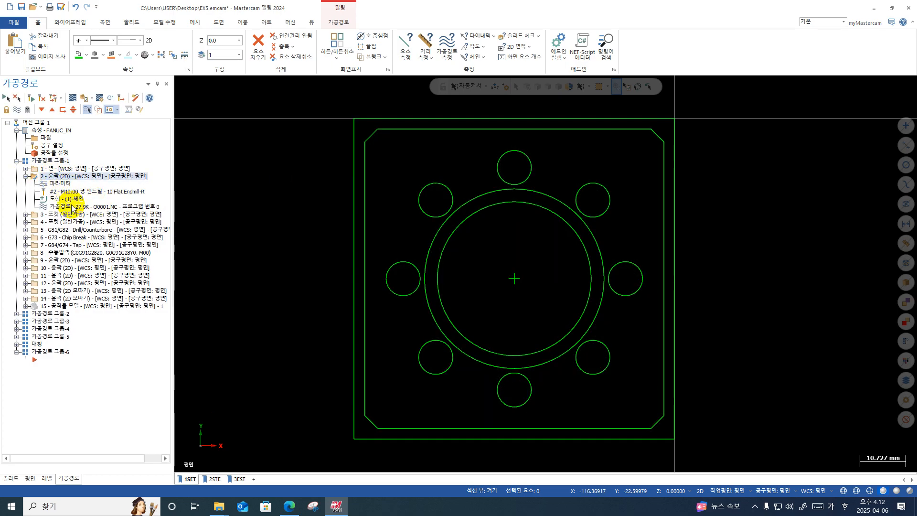
{"action": "left_click", "coordinate": [61, 184]}
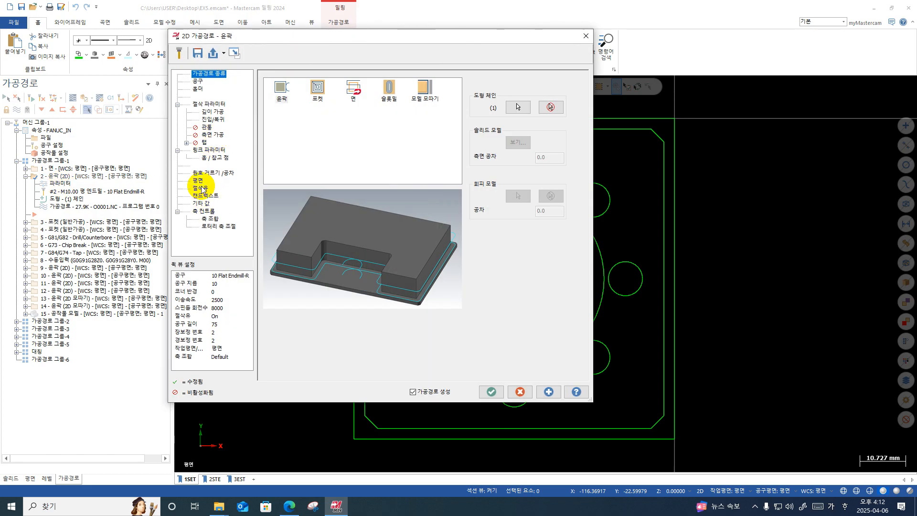
{"action": "left_click", "coordinate": [200, 181]}
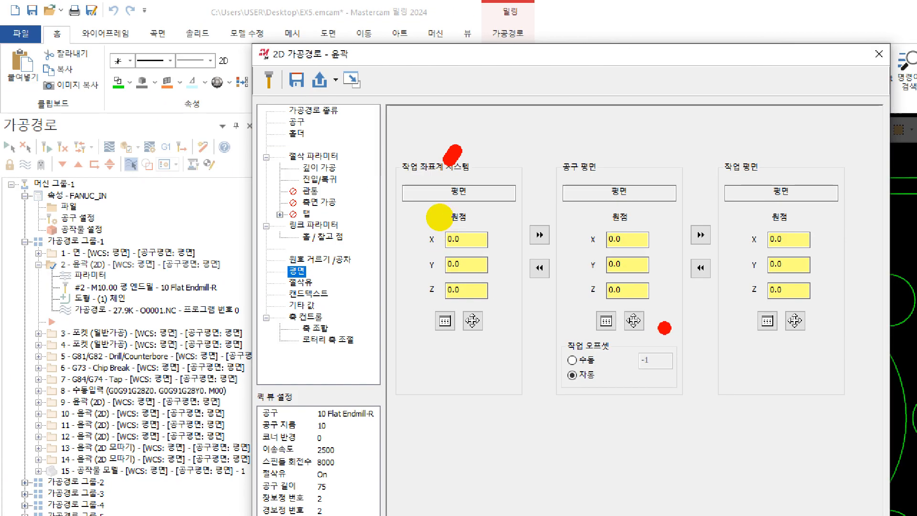
{"action": "mouse_move", "coordinate": [665, 328]}
{"action": "left_mouse_down"}
{"action": "mouse_move", "coordinate": [518, 397]}
{"action": "mouse_move", "coordinate": [644, 415]}
{"action": "mouse_move", "coordinate": [677, 325]}
{"action": "left_mouse_up"}
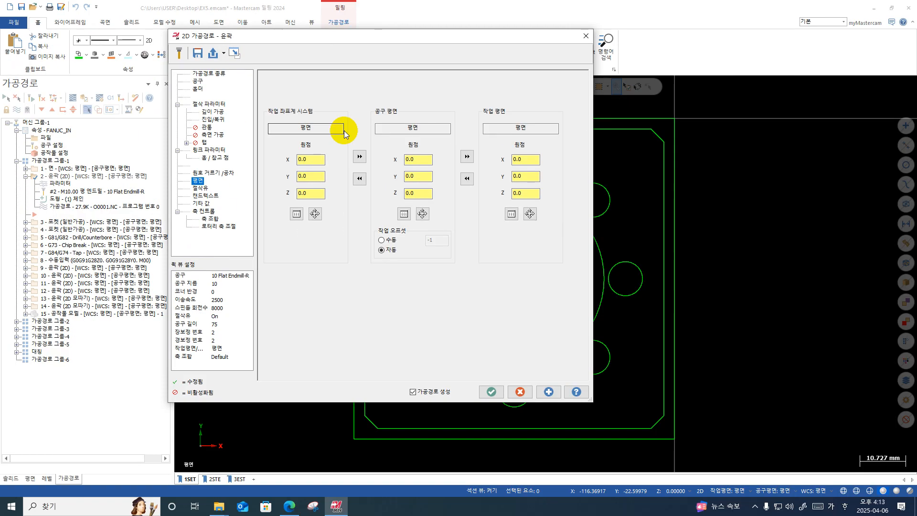
Set the work offset of contour operation 2 manually to 2, updating only this operation without changing the plane.
{"action": "left_click", "coordinate": [381, 240]}
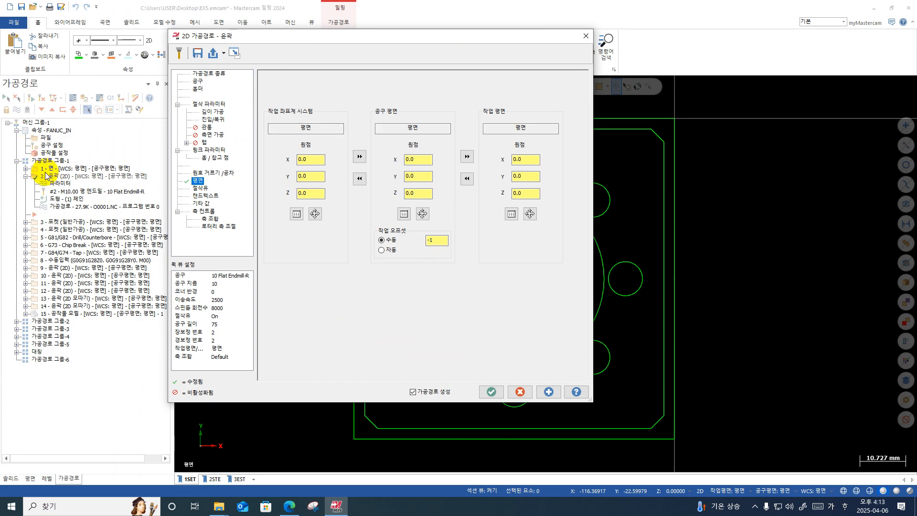
{"action": "left_click", "coordinate": [435, 239]}
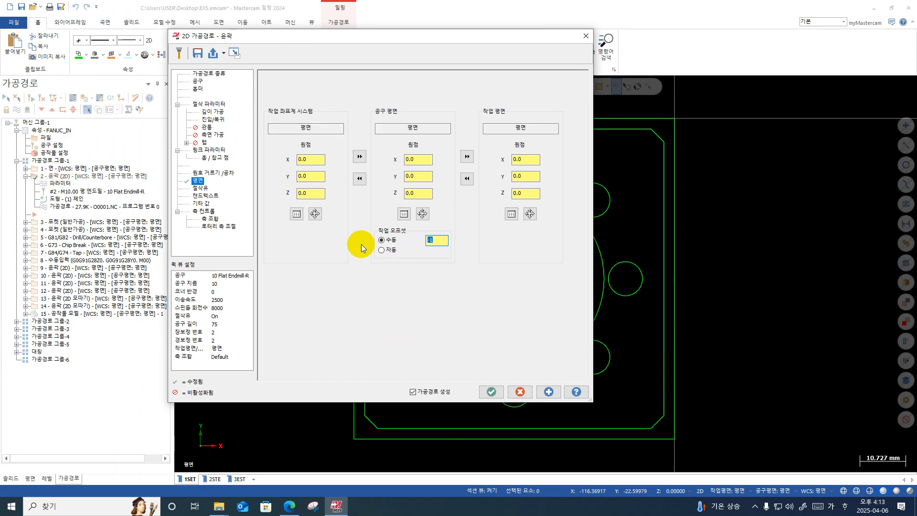
{"action": "type", "text": "2"}
{"action": "key", "text": "Tab"}
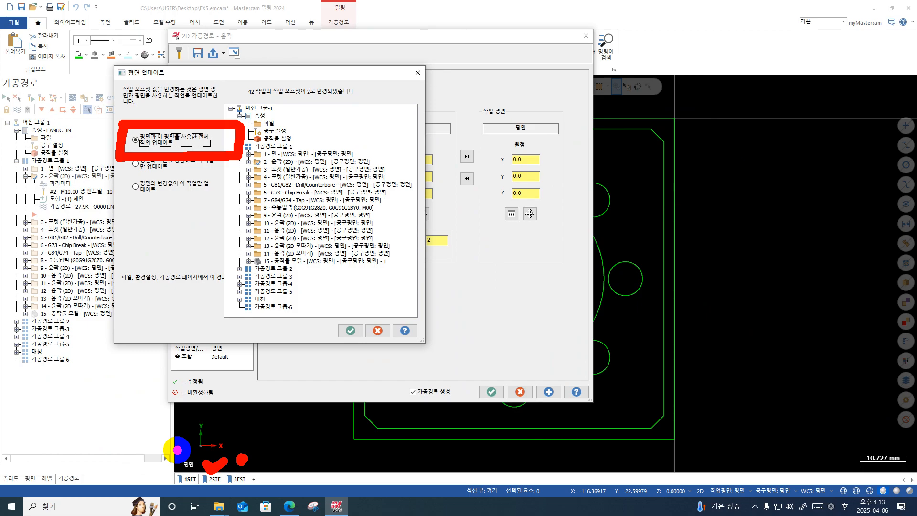
{"action": "key", "text": "Escape"}
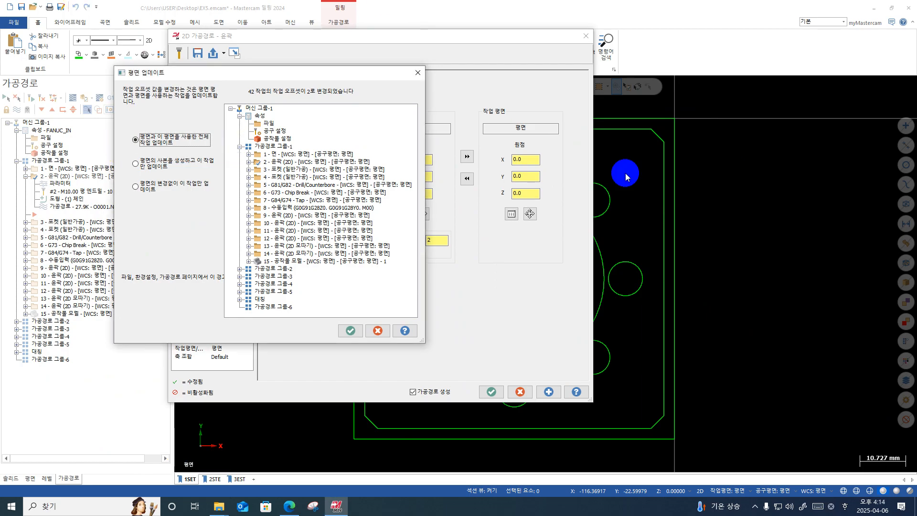
{"action": "left_click", "coordinate": [134, 187]}
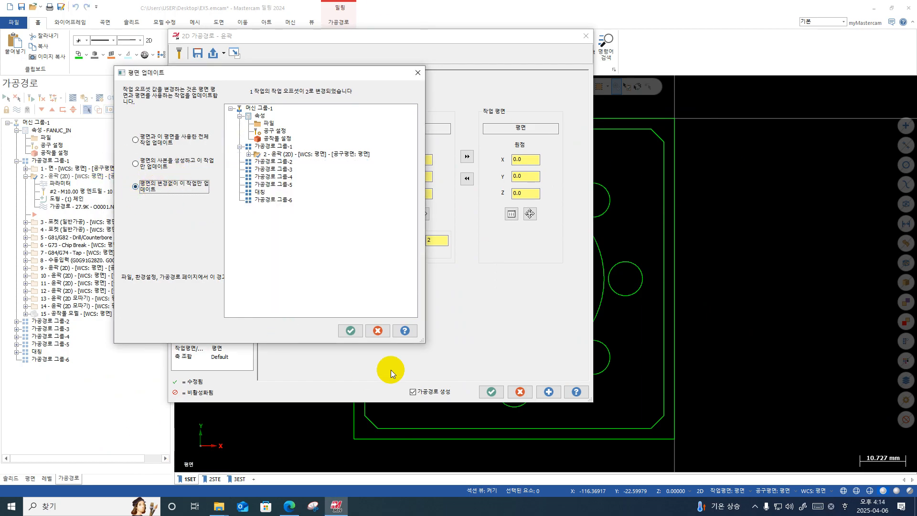
{"action": "left_click", "coordinate": [340, 332]}
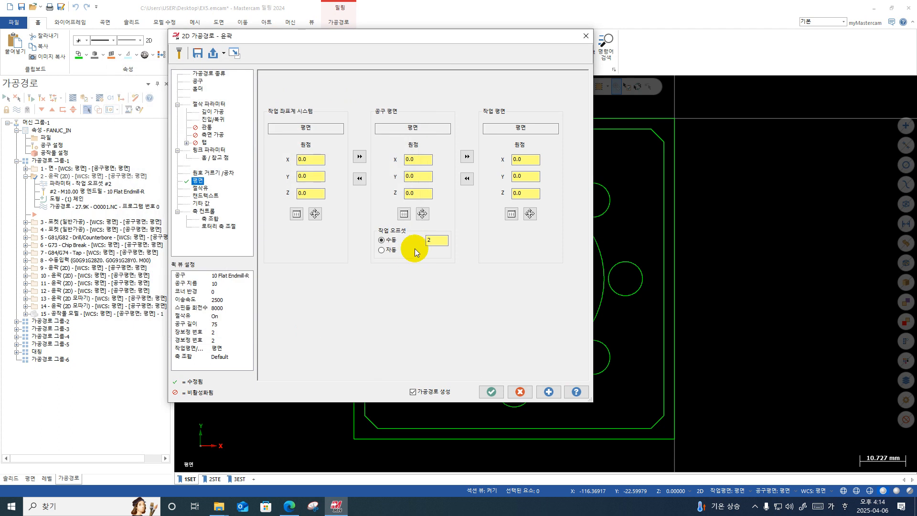
{"action": "left_click", "coordinate": [491, 392]}
Post contour operation 2 to 1.NC, replacing the existing file, and close the NC editor after checking the code.
{"action": "right_click", "coordinate": [81, 176]}
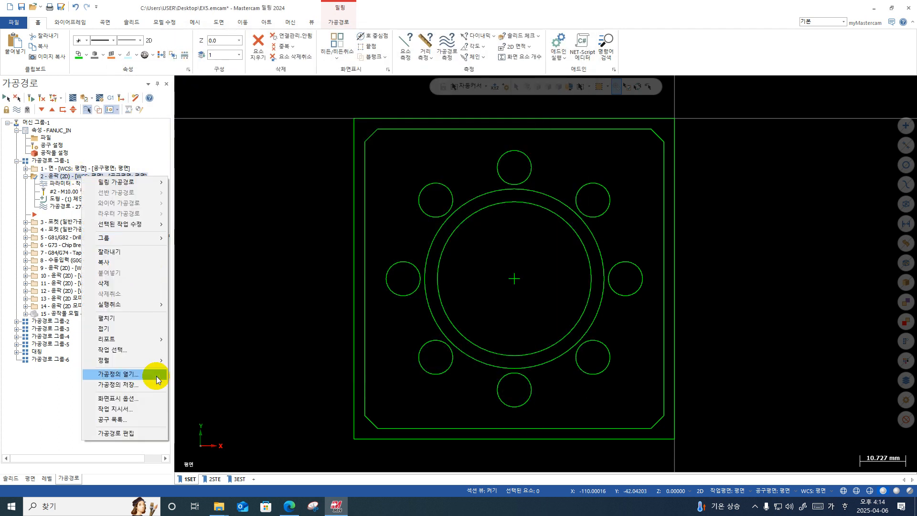
{"action": "left_click", "coordinate": [110, 98]}
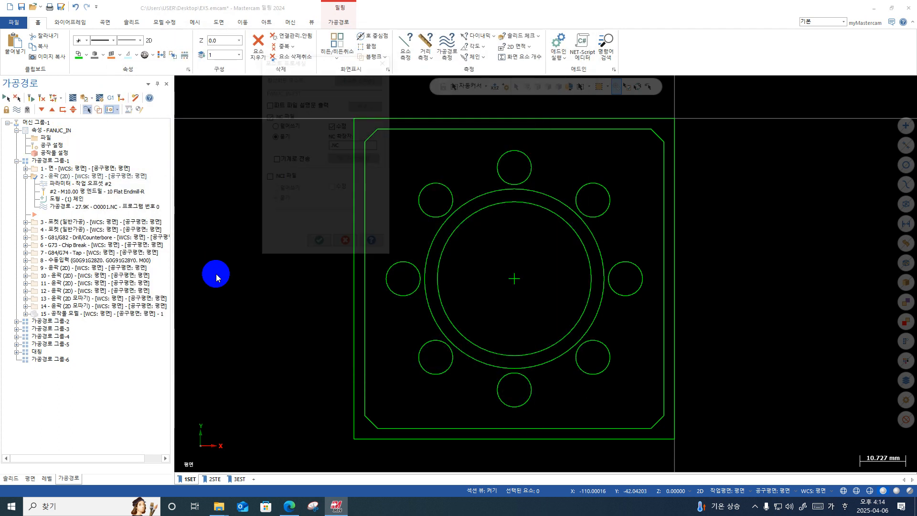
{"action": "left_click", "coordinate": [306, 247]}
{"action": "left_click", "coordinate": [488, 273]}
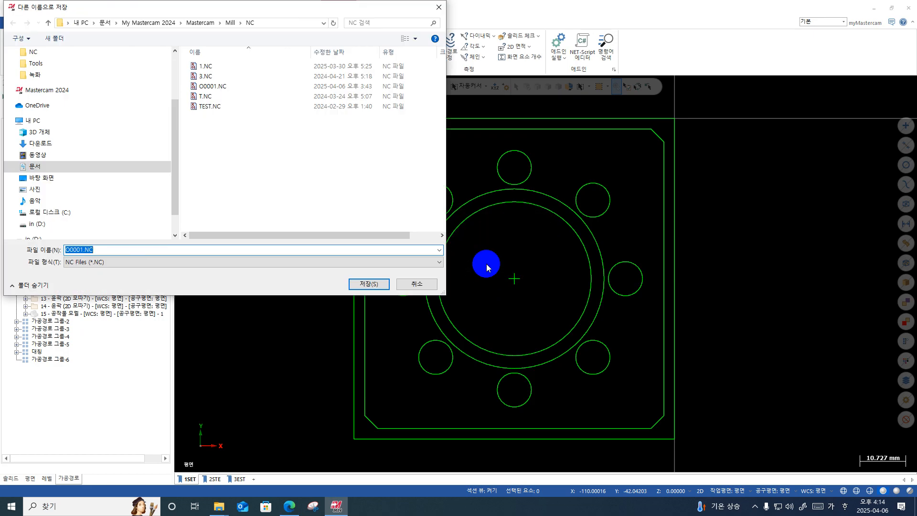
{"action": "key", "text": "BackSpace"}
{"action": "type", "text": "1"}
{"action": "key", "text": "Return"}
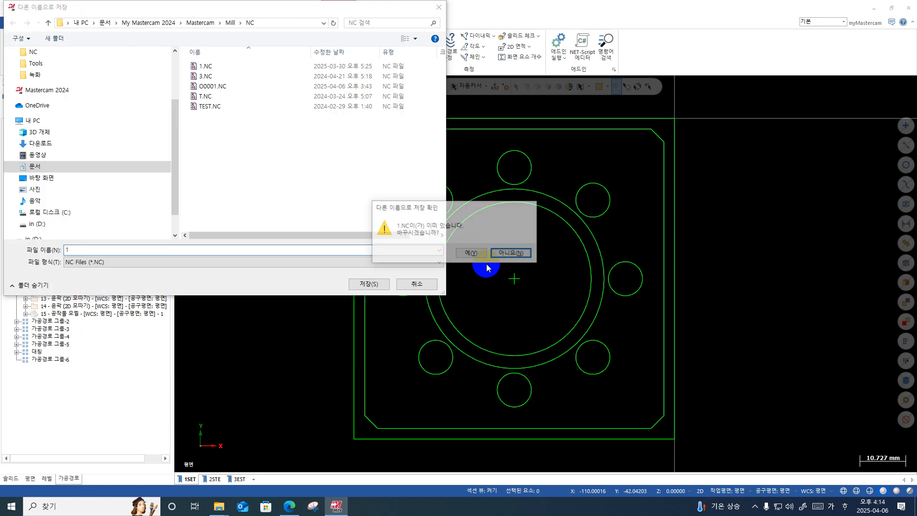
{"action": "key", "text": "Return"}
{"action": "left_click", "coordinate": [383, 276]}
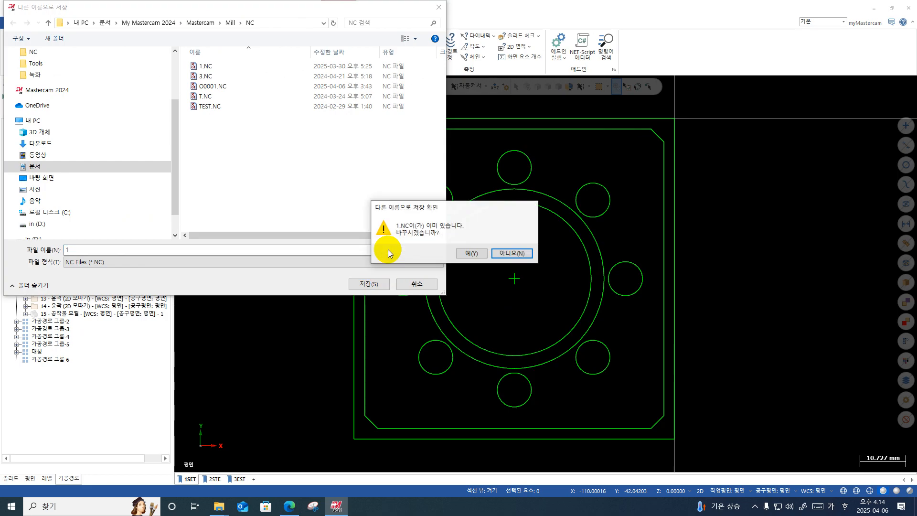
{"action": "left_click", "coordinate": [474, 253]}
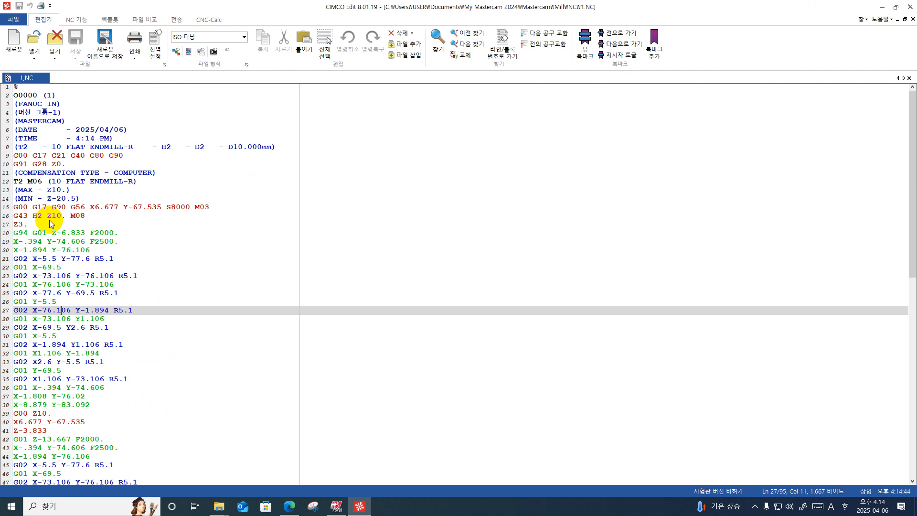
{"action": "left_click", "coordinate": [910, 7]}
Set the manual work offset of contour operation 2 to 9, for this operation only, and accept the parameters.
{"action": "left_click", "coordinate": [56, 184]}
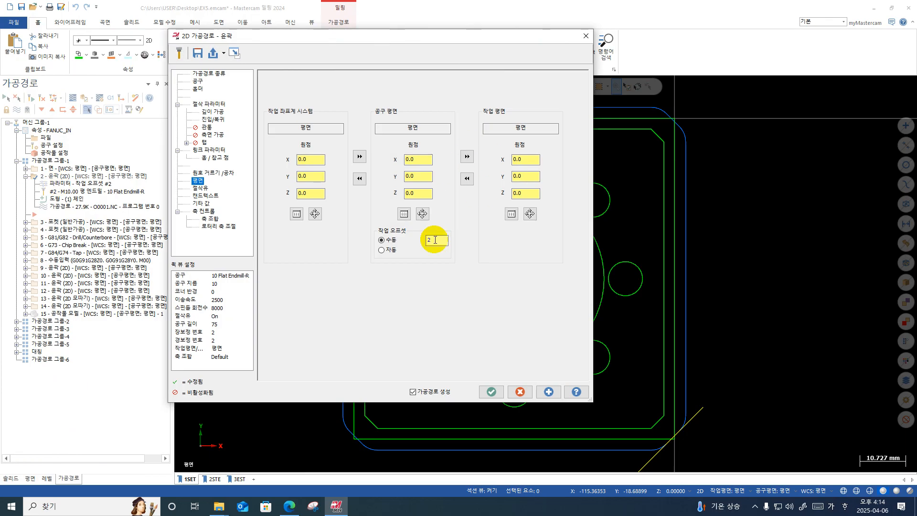
{"action": "type", "text": "9"}
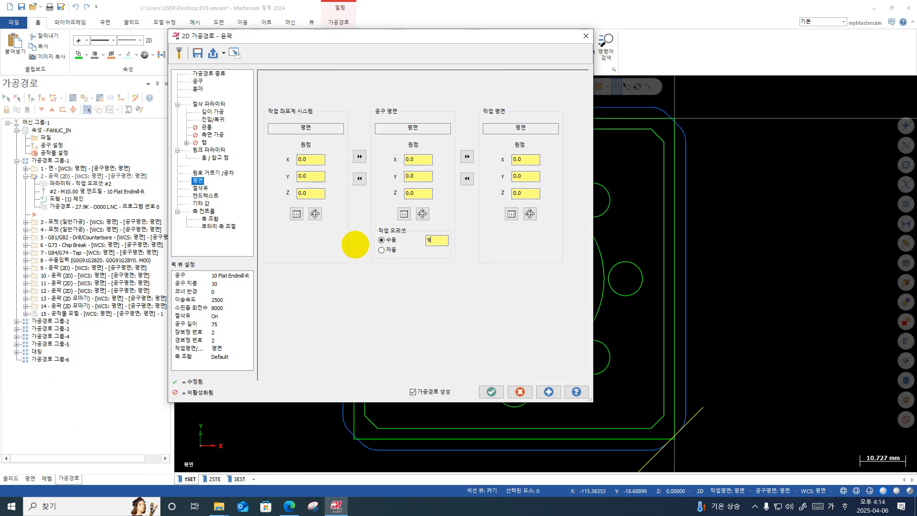
{"action": "key", "text": "Tab"}
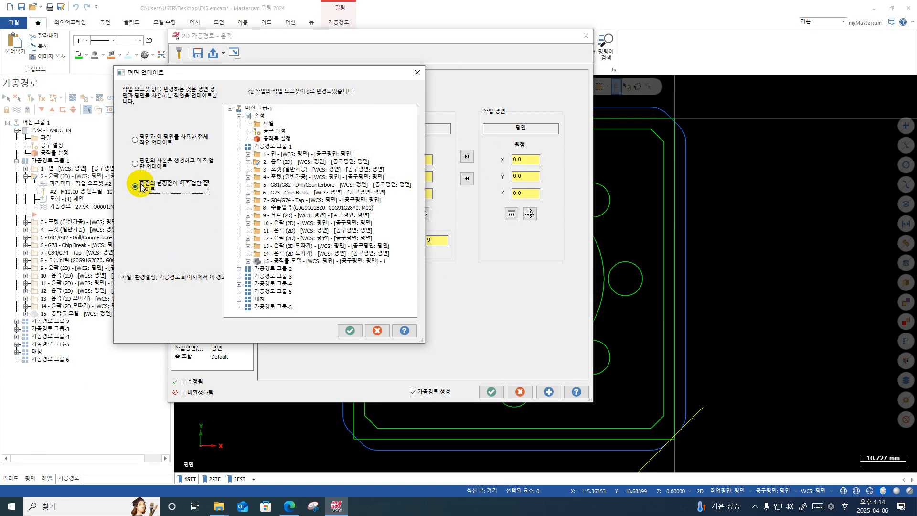
{"action": "left_click", "coordinate": [350, 330]}
{"action": "left_click", "coordinate": [490, 392]}
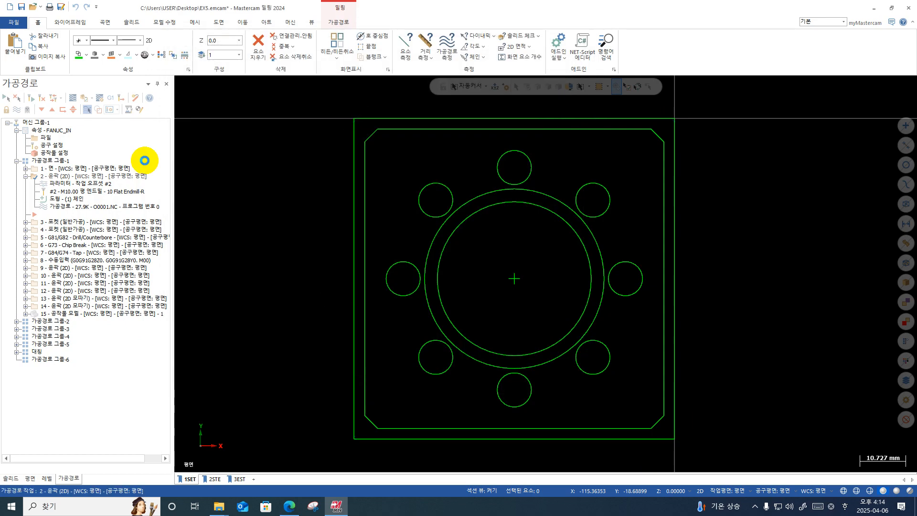
Post contour operation 2 to O0001.NC, replacing the existing file, inspect the work offset code, and close the NC editor.
{"action": "left_click", "coordinate": [111, 98]}
{"action": "left_click", "coordinate": [319, 244]}
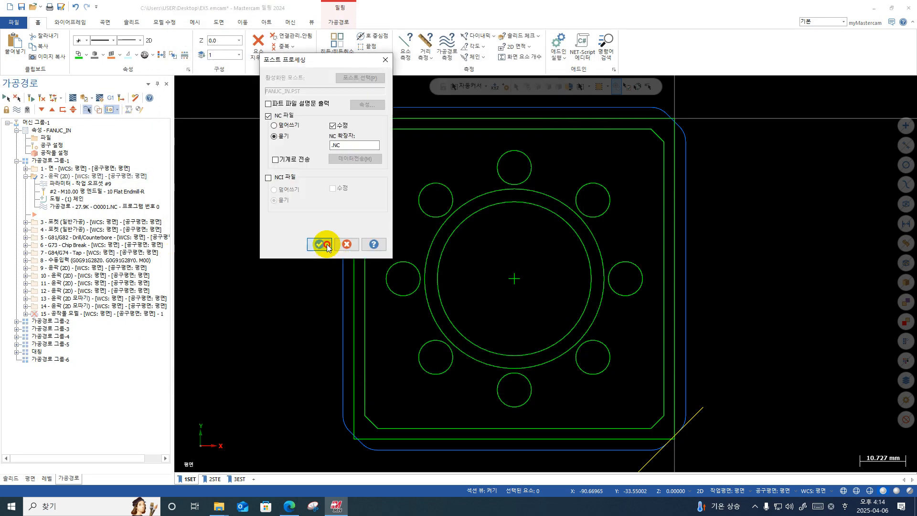
{"action": "left_click", "coordinate": [477, 270]}
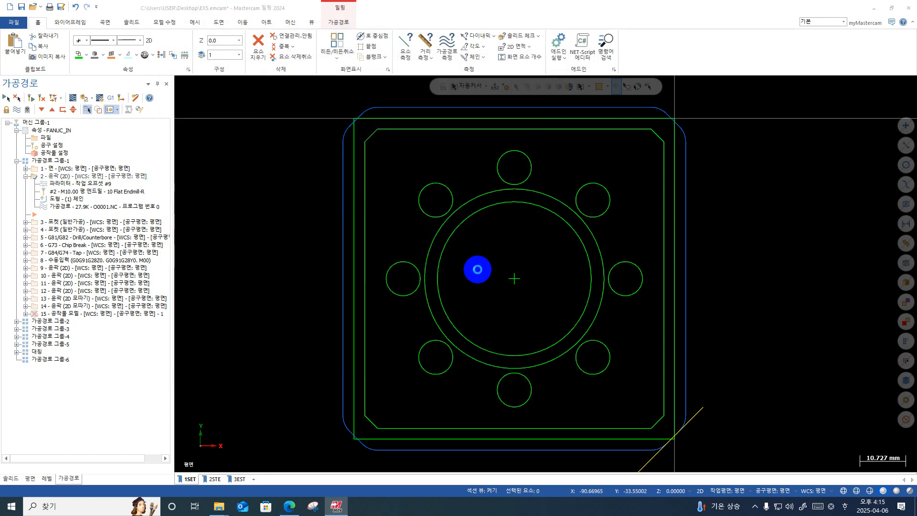
{"action": "key", "text": "Return"}
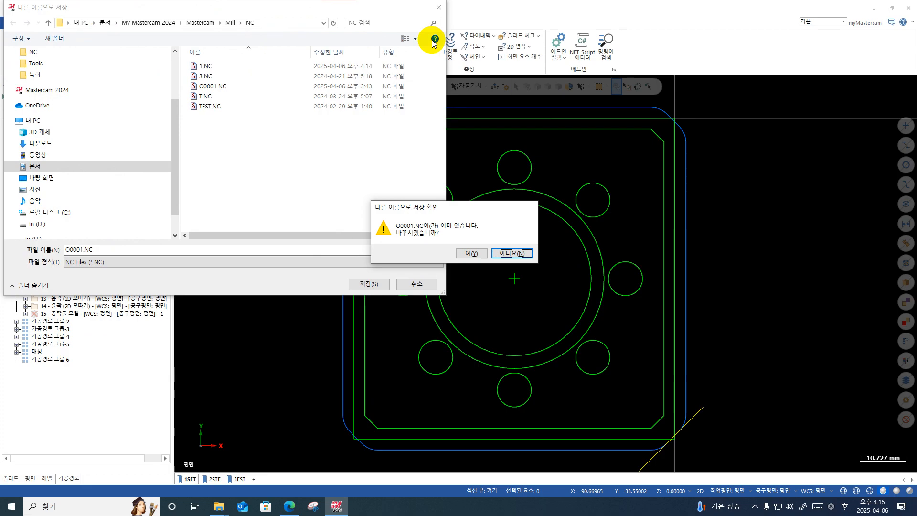
{"action": "left_click", "coordinate": [471, 253]}
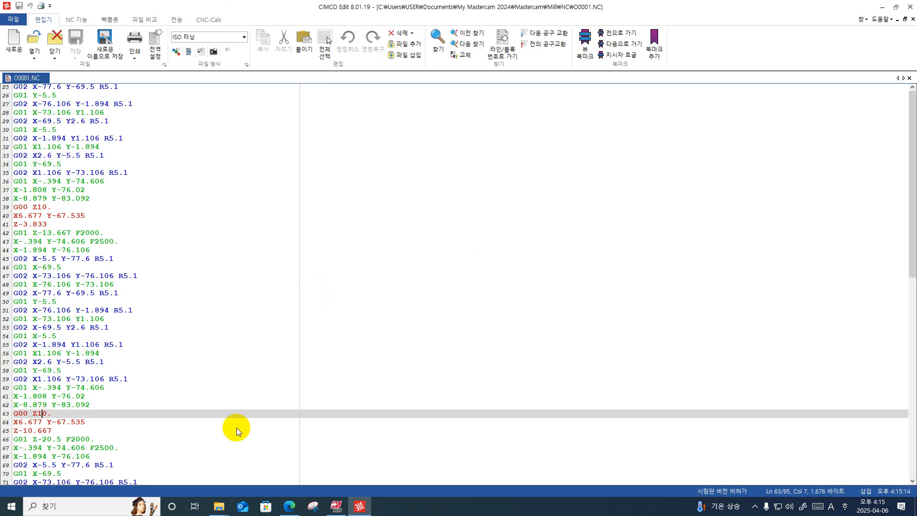
{"action": "scroll", "coordinate": [97, 308], "scroll_direction": "up", "scroll_amount": 4}
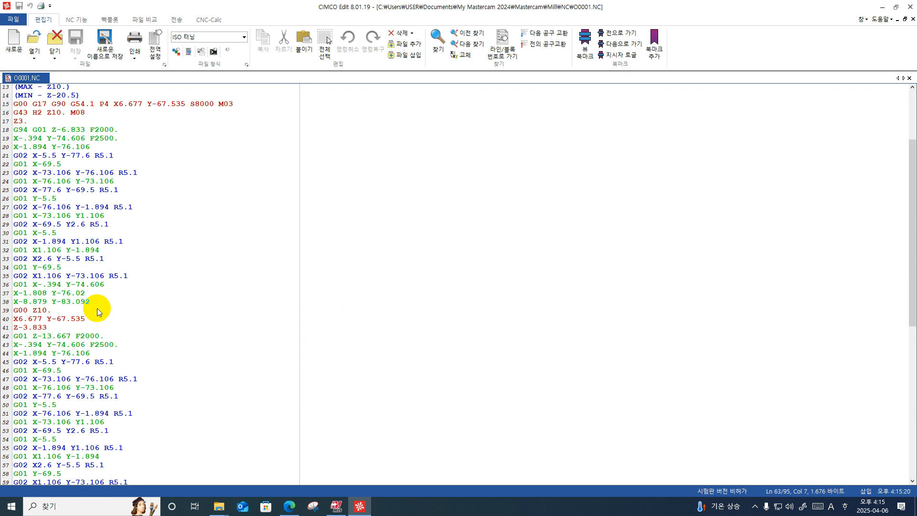
{"action": "scroll", "coordinate": [189, 340], "scroll_direction": "up", "scroll_amount": 4}
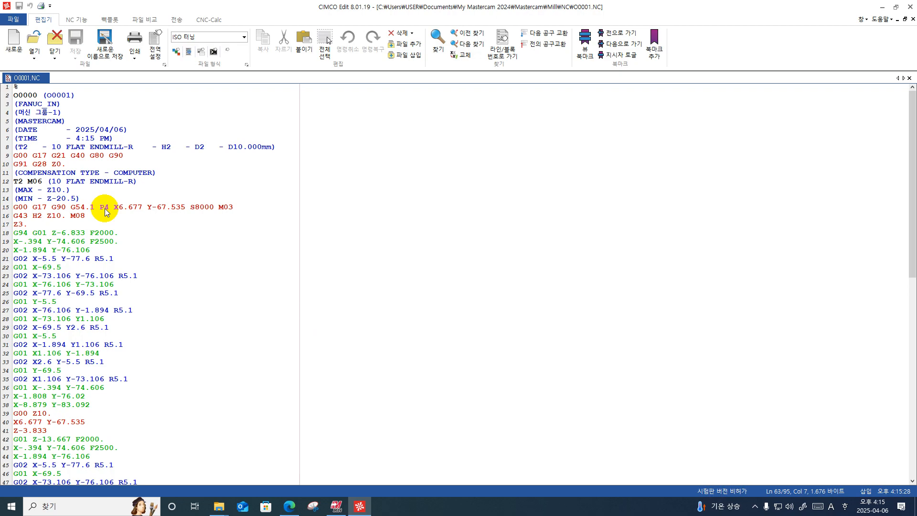
{"action": "left_click", "coordinate": [910, 7]}
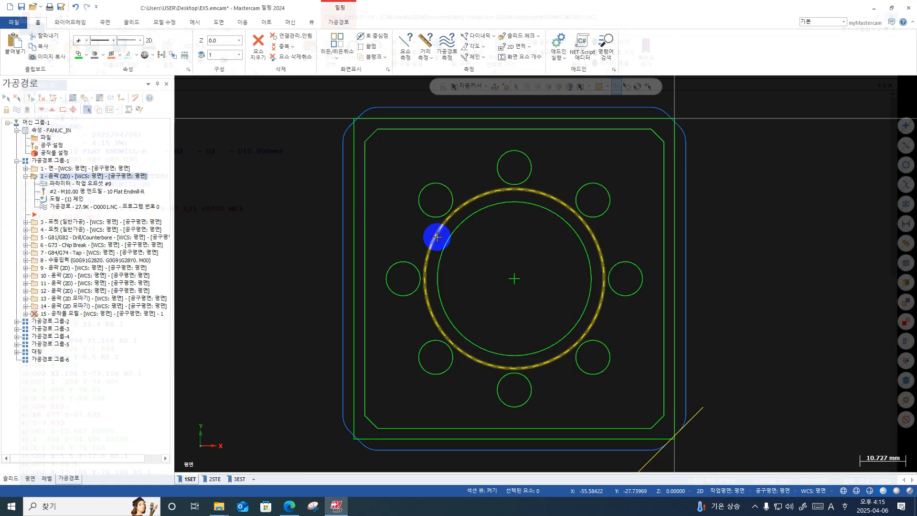
Renumber the work offsets of 가공경로 그룹-1 with start 0 and increment 0, matching existing offsets, and check operations 1 and 2.
{"action": "left_click", "coordinate": [26, 176]}
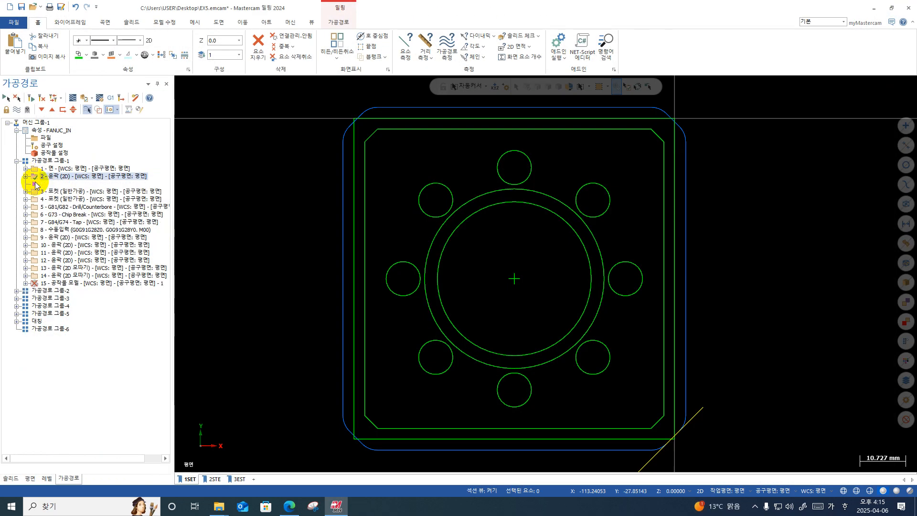
{"action": "left_click", "coordinate": [50, 161]}
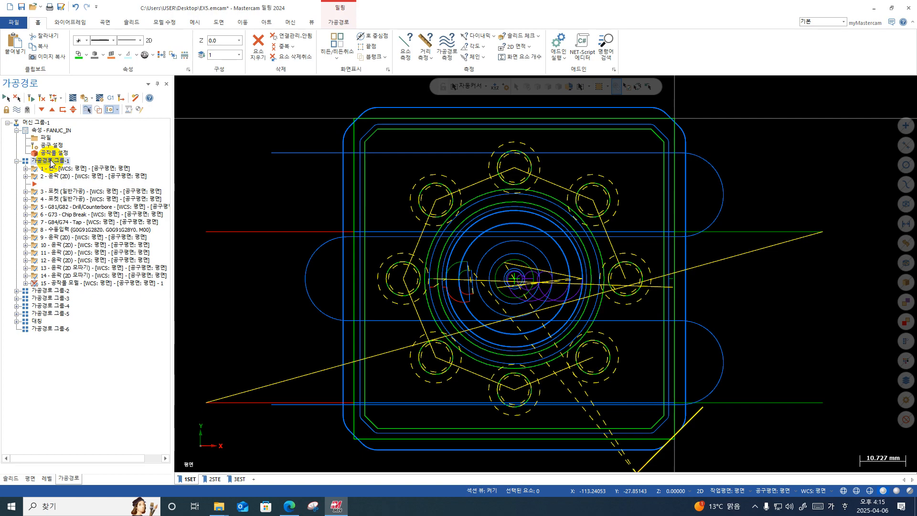
{"action": "right_click", "coordinate": [51, 161]}
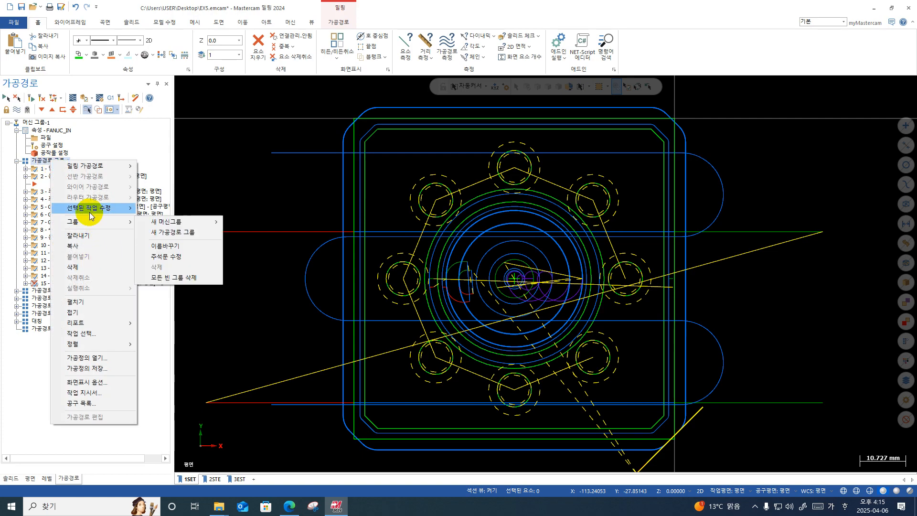
{"action": "mouse_move", "coordinate": [90, 212]}
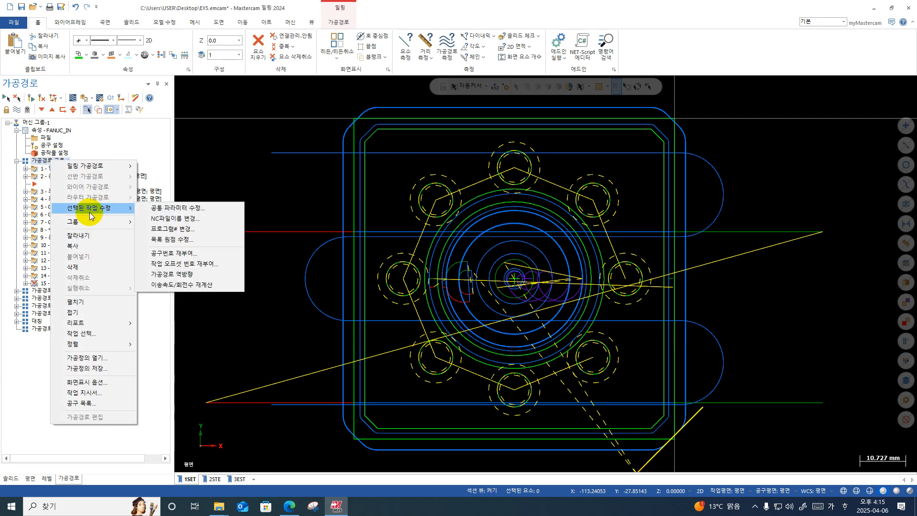
{"action": "left_click", "coordinate": [179, 264]}
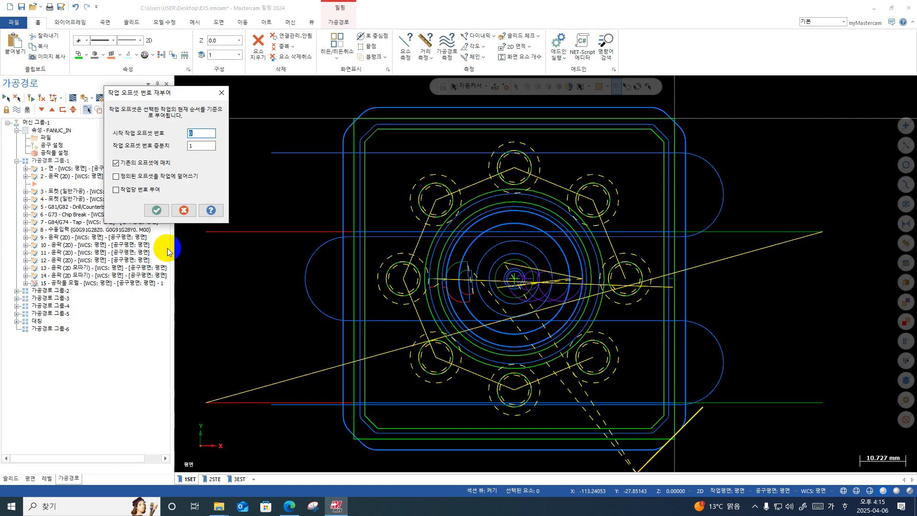
{"action": "left_click_drag", "start_coordinate": [142, 93], "coordinate": [341, 96]}
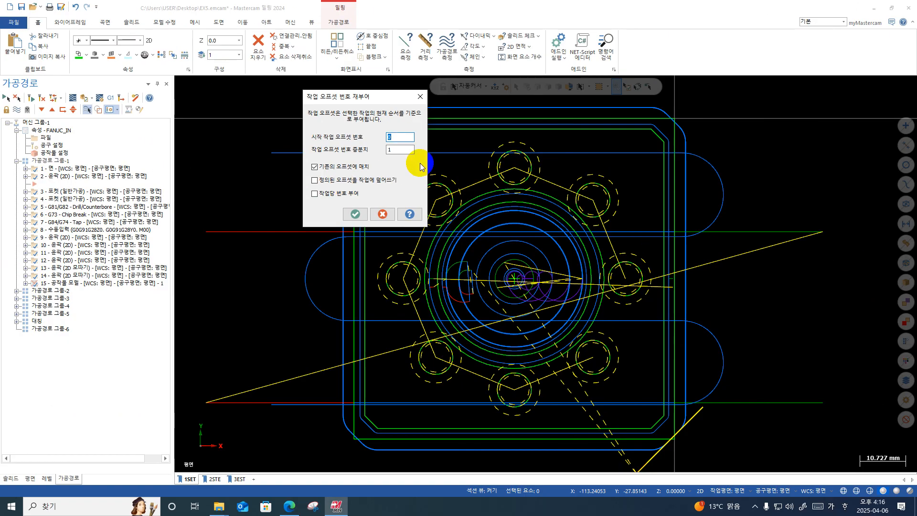
{"action": "double_click", "coordinate": [543, 185]}
{"action": "key", "text": "Tab"}
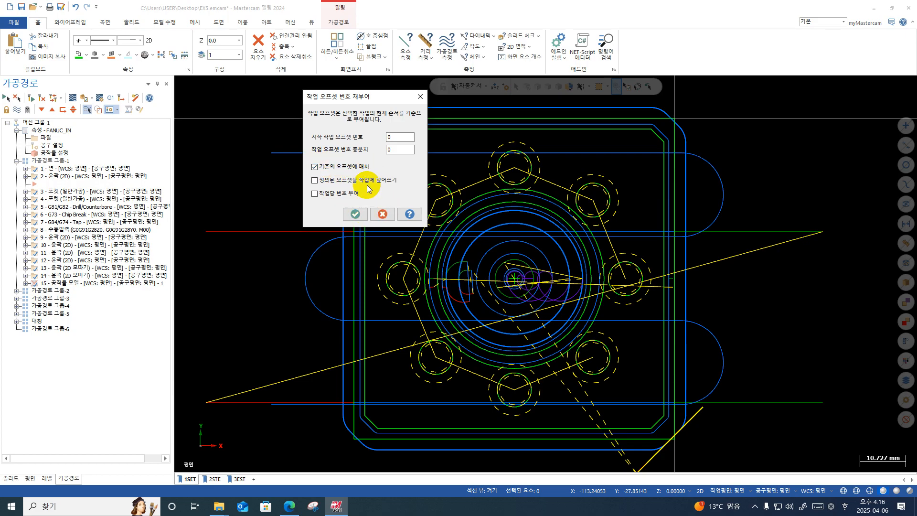
{"action": "left_click", "coordinate": [353, 211]}
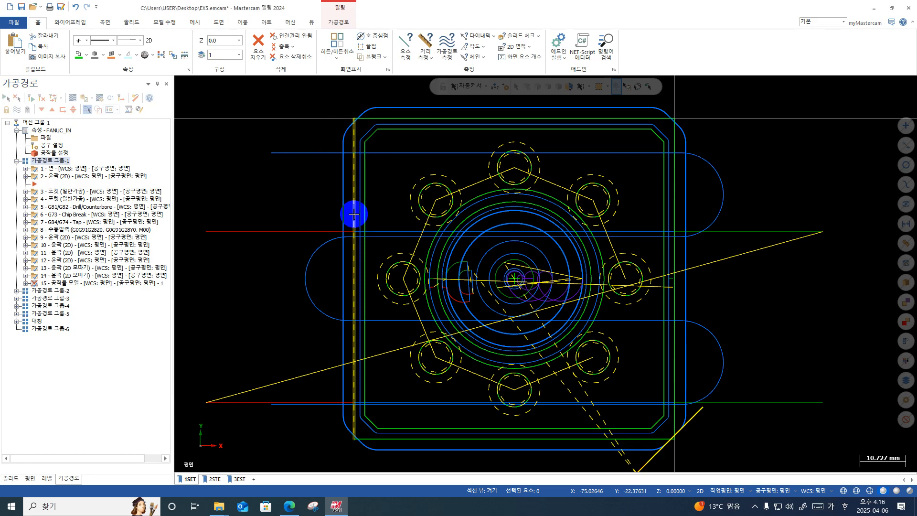
{"action": "left_click", "coordinate": [27, 169]}
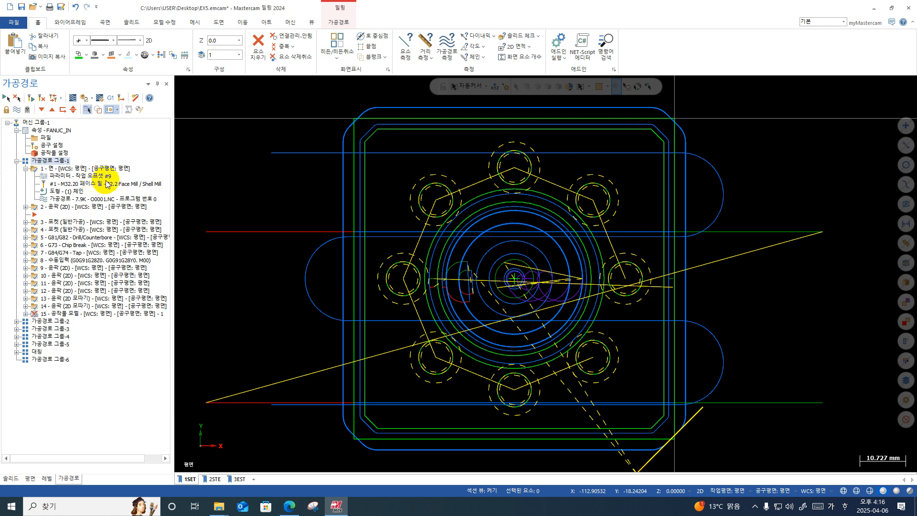
{"action": "left_click", "coordinate": [26, 207]}
{"action": "left_click", "coordinate": [26, 168]}
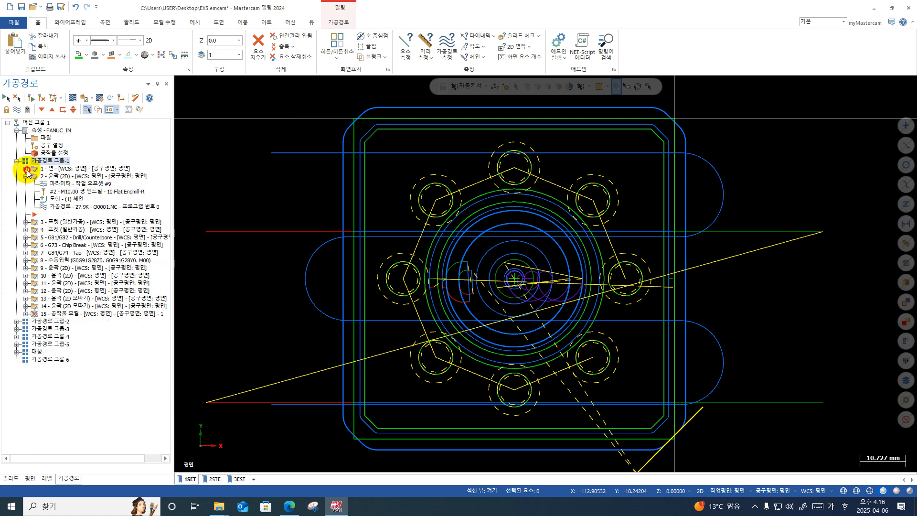
Renumber 가공경로 그룹-1 work offsets from 0, overwriting defined offsets instead of matching existing ones, and check operations 1, 2 and 14.
{"action": "right_click", "coordinate": [44, 162]}
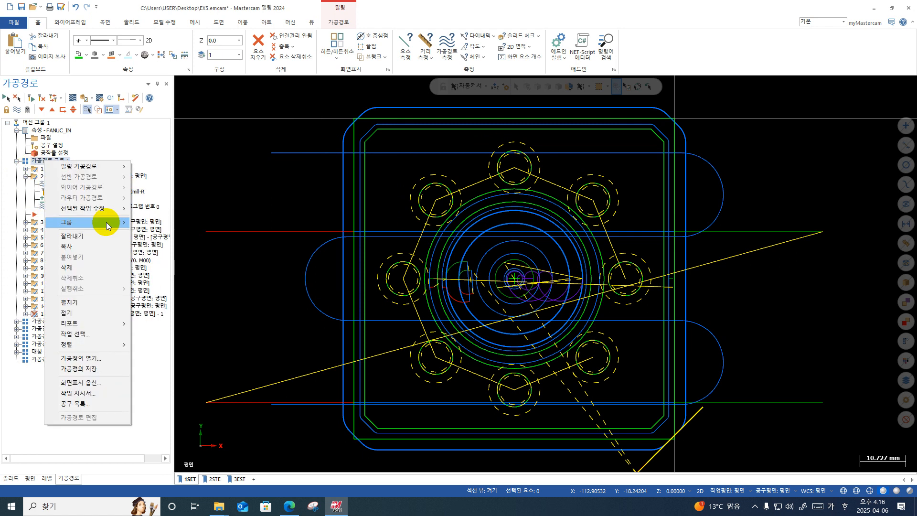
{"action": "mouse_move", "coordinate": [101, 210]}
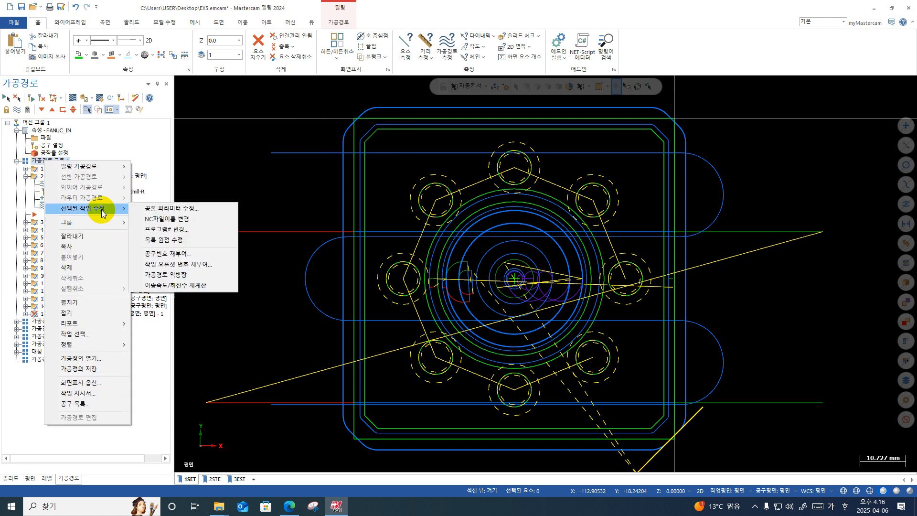
{"action": "left_click", "coordinate": [210, 264]}
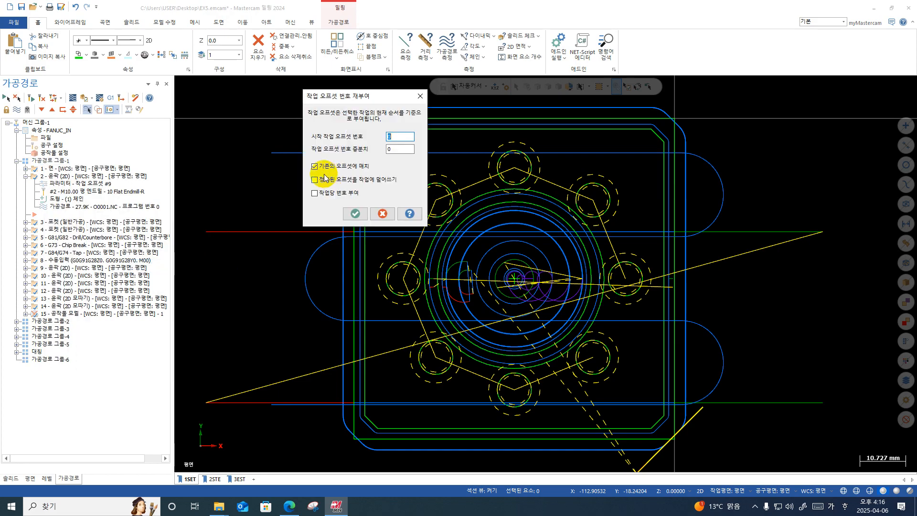
{"action": "left_click", "coordinate": [314, 180]}
{"action": "left_click", "coordinate": [315, 167]}
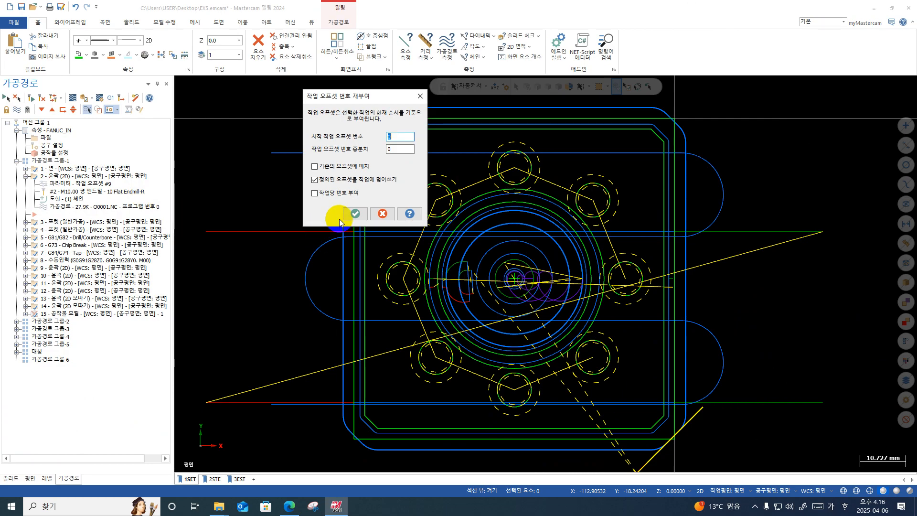
{"action": "left_click", "coordinate": [710, 291]}
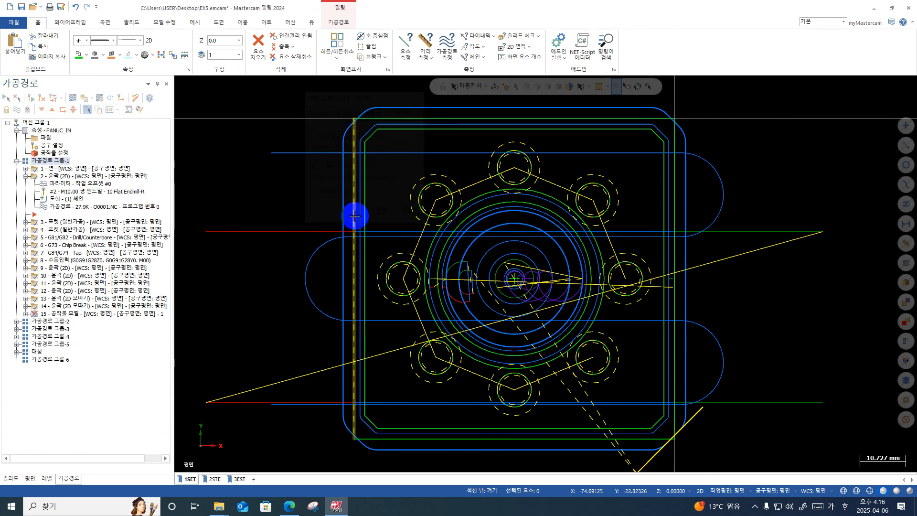
{"action": "left_click", "coordinate": [25, 168]}
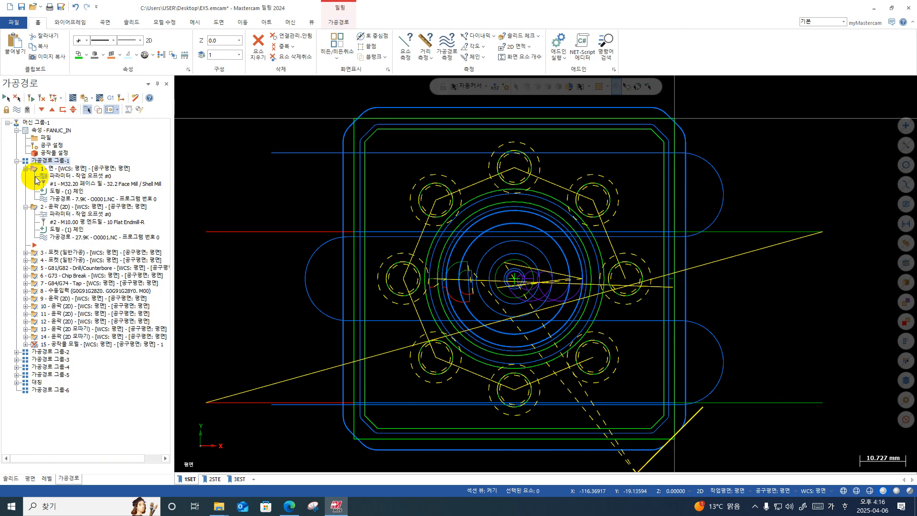
{"action": "left_click", "coordinate": [50, 212]}
{"action": "left_click", "coordinate": [50, 289]}
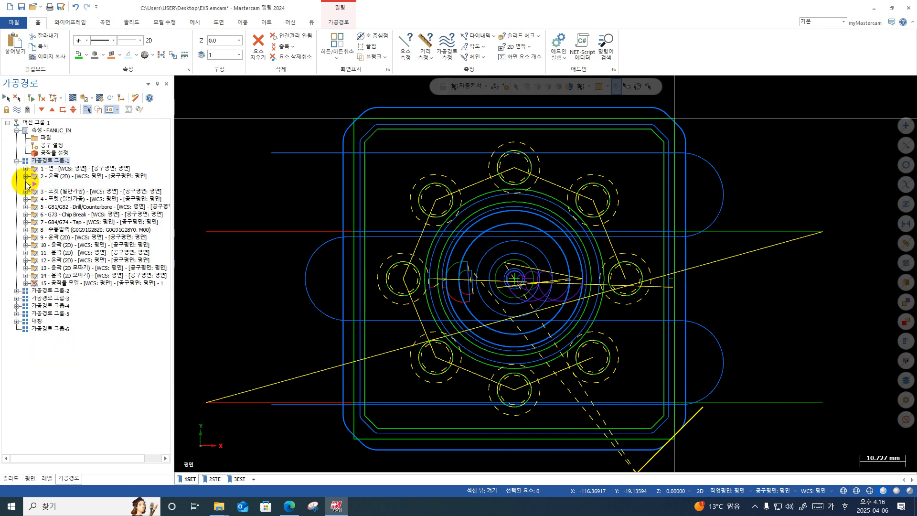
{"action": "left_click", "coordinate": [25, 275]}
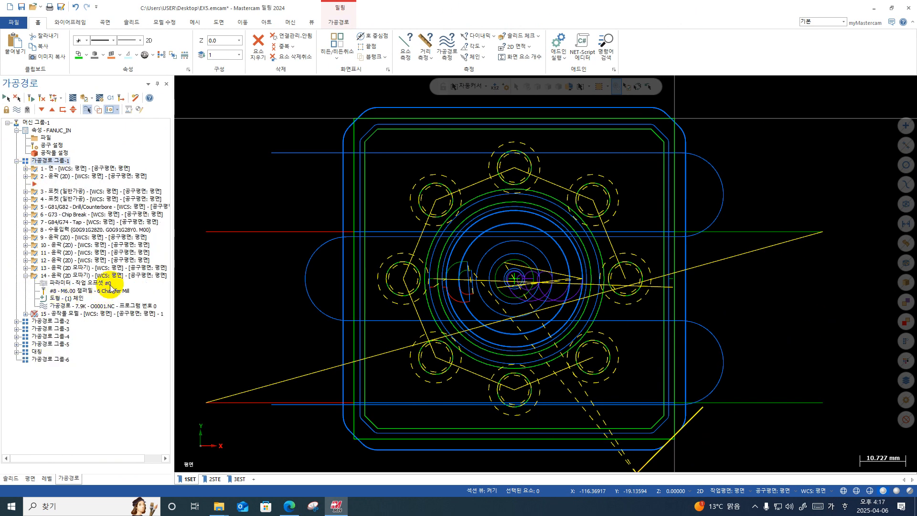
Renumber the work offsets of 가공경로 그룹-2 with start 1 and increment 0, overwriting defined offsets, and check operation 16.
{"action": "left_click", "coordinate": [17, 161]}
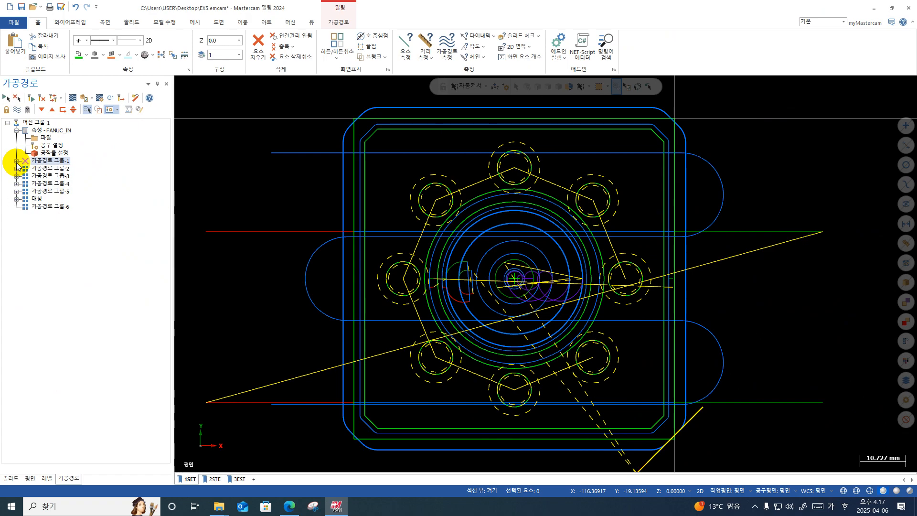
{"action": "left_click", "coordinate": [17, 169]}
{"action": "right_click", "coordinate": [58, 171]}
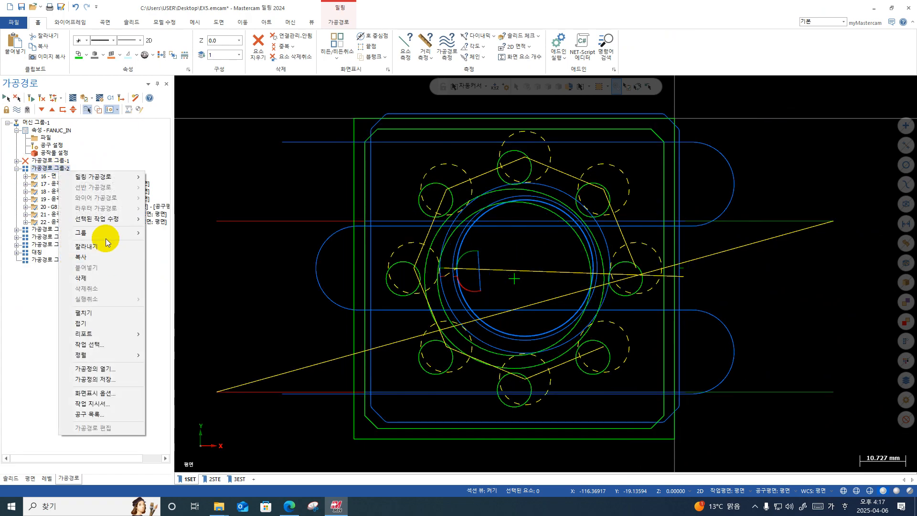
{"action": "mouse_move", "coordinate": [105, 221]}
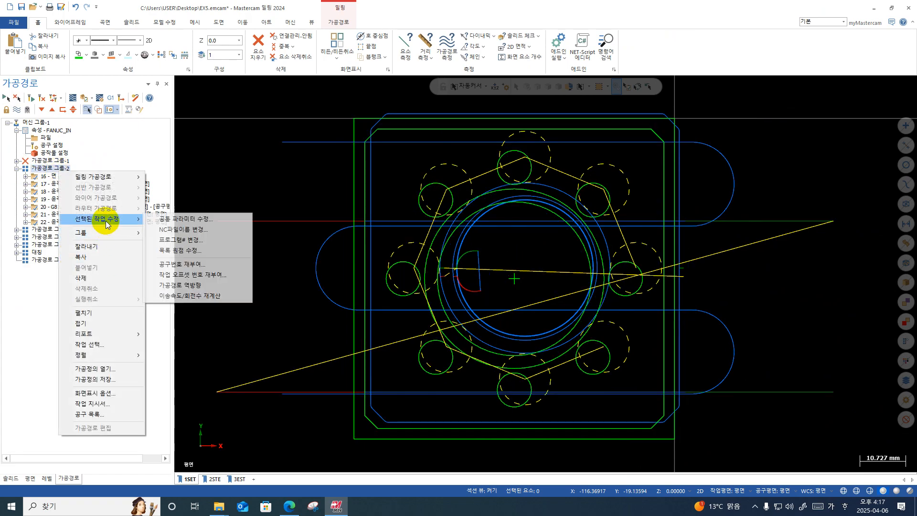
{"action": "left_click", "coordinate": [191, 276]}
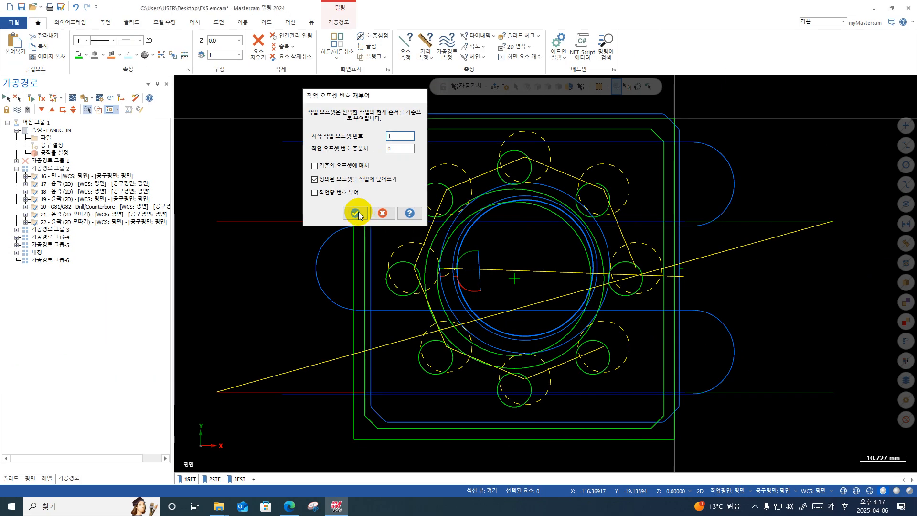
{"action": "left_click", "coordinate": [355, 214]}
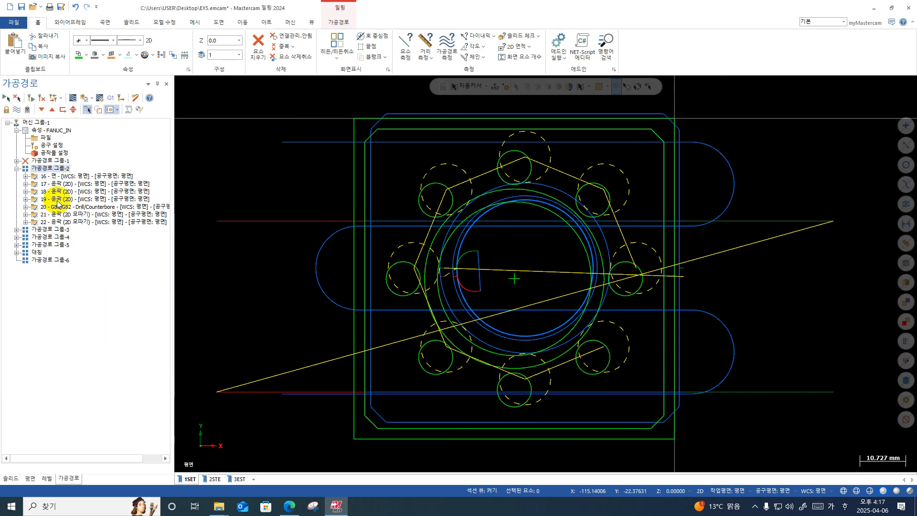
{"action": "left_click", "coordinate": [26, 176]}
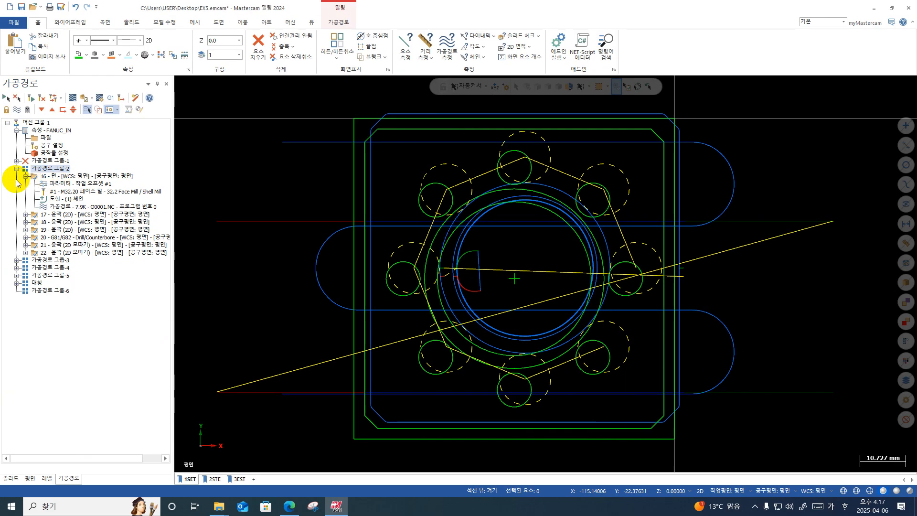
{"action": "left_click", "coordinate": [51, 243]}
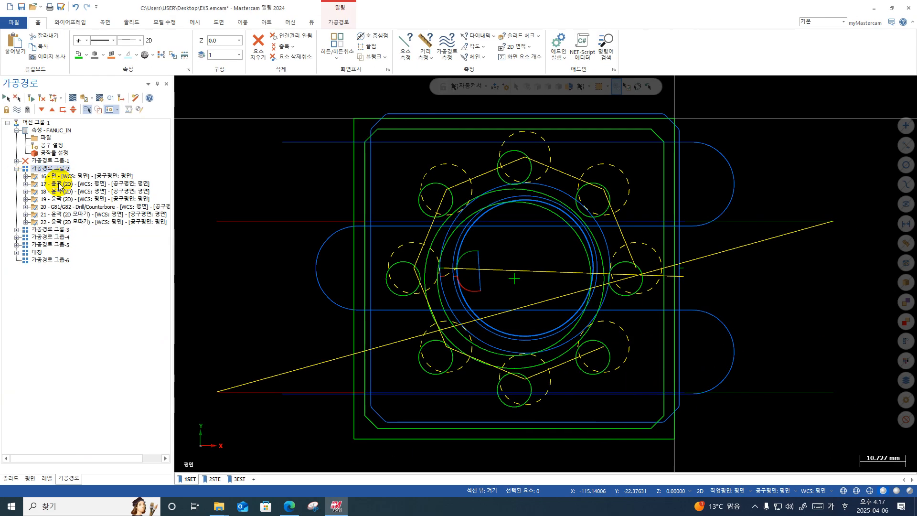
Post all operations of 가공경로 그룹-2 to O0001.NC, replacing the existing file.
{"action": "right_click", "coordinate": [57, 179]}
{"action": "left_click", "coordinate": [46, 194]}
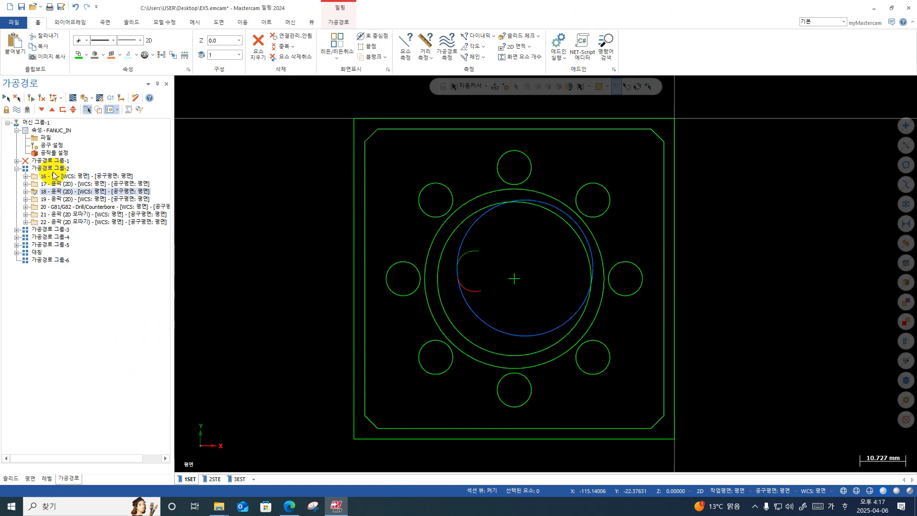
{"action": "left_click", "coordinate": [55, 169]}
{"action": "left_click", "coordinate": [109, 101]}
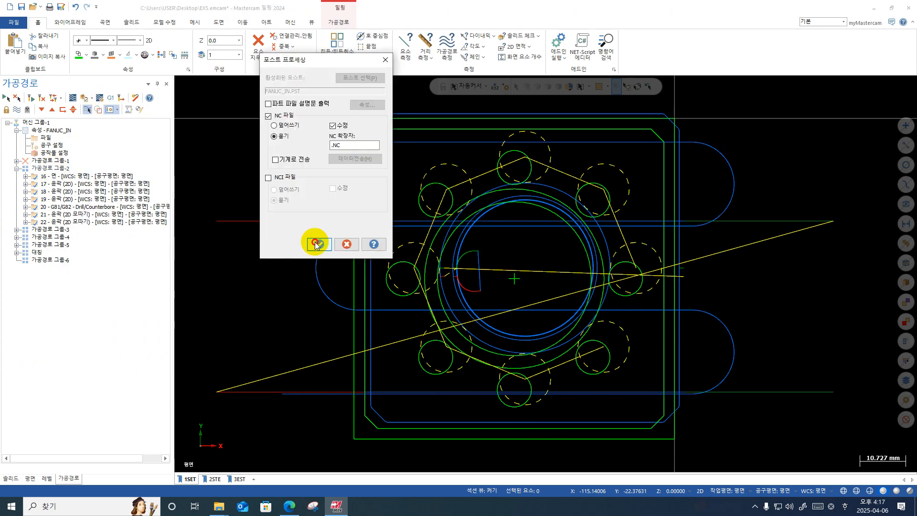
{"action": "left_click", "coordinate": [313, 239]}
{"action": "left_click", "coordinate": [489, 273]}
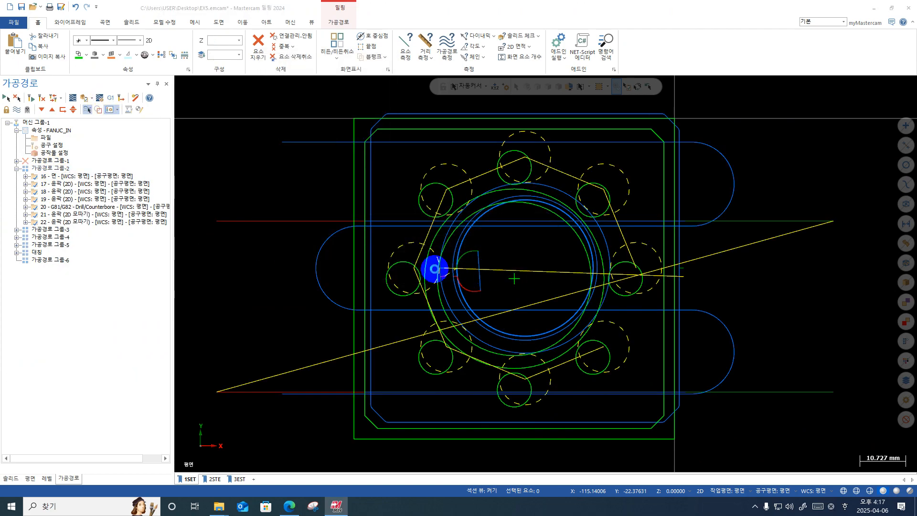
{"action": "left_click", "coordinate": [371, 280]}
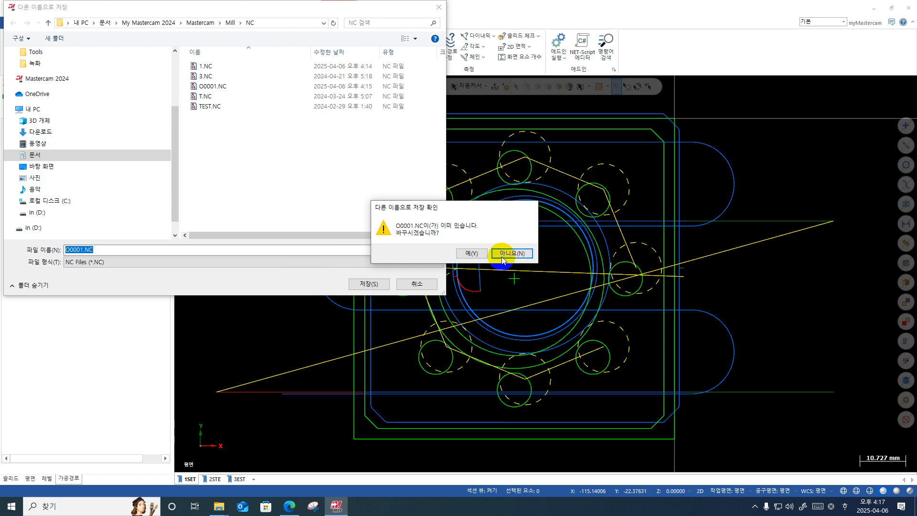
{"action": "left_click", "coordinate": [471, 256]}
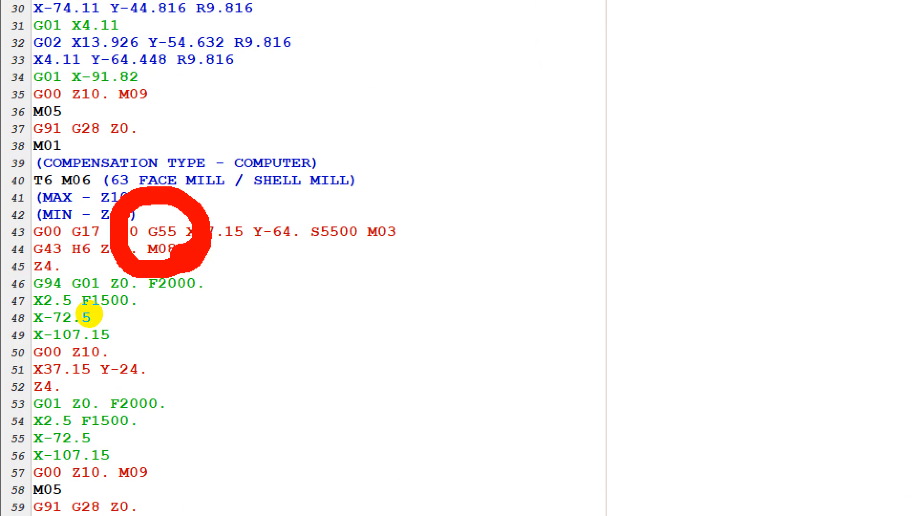
Check the work offset code after each tool change in the posted O0001.NC and close the NC editor.
{"action": "scroll", "coordinate": [88, 315], "scroll_direction": "down", "scroll_amount": 3}
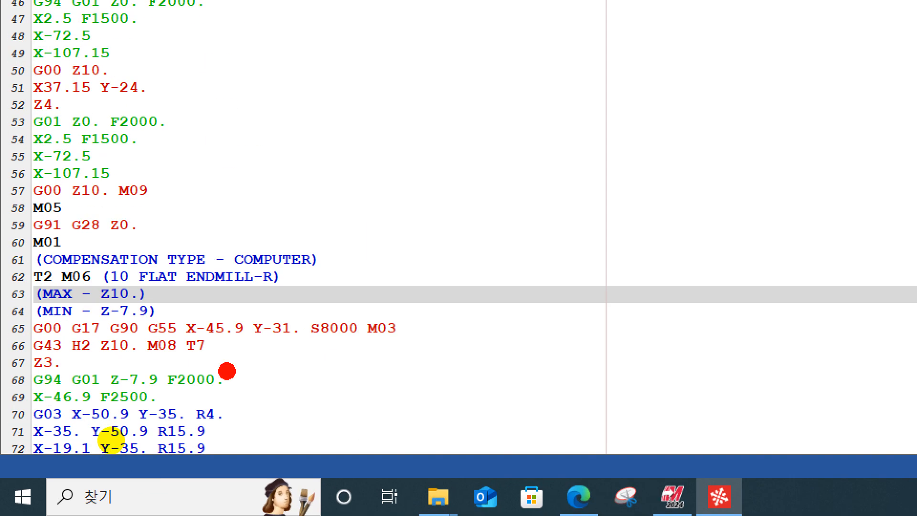
{"action": "mouse_move", "coordinate": [92, 399]}
{"action": "left_mouse_down"}
{"action": "mouse_move", "coordinate": [62, 438]}
{"action": "mouse_move", "coordinate": [116, 378]}
{"action": "left_mouse_up"}
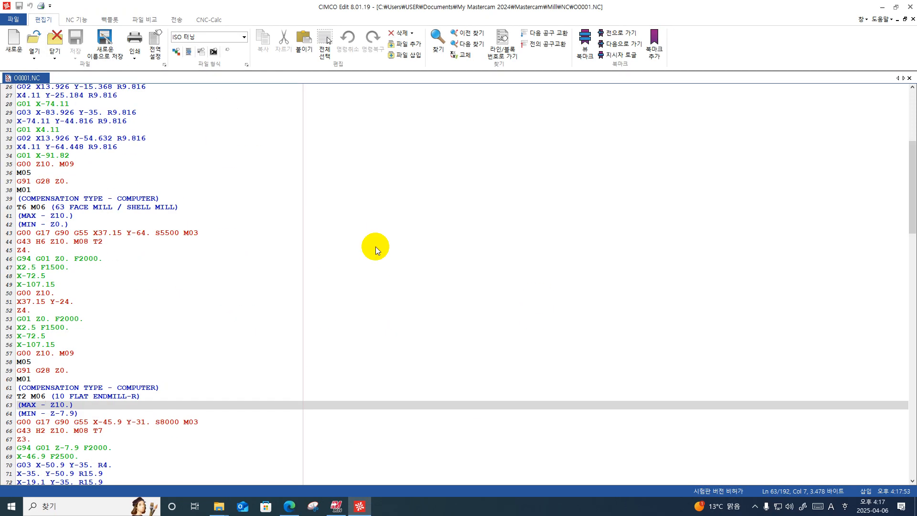
{"action": "left_click", "coordinate": [909, 7]}
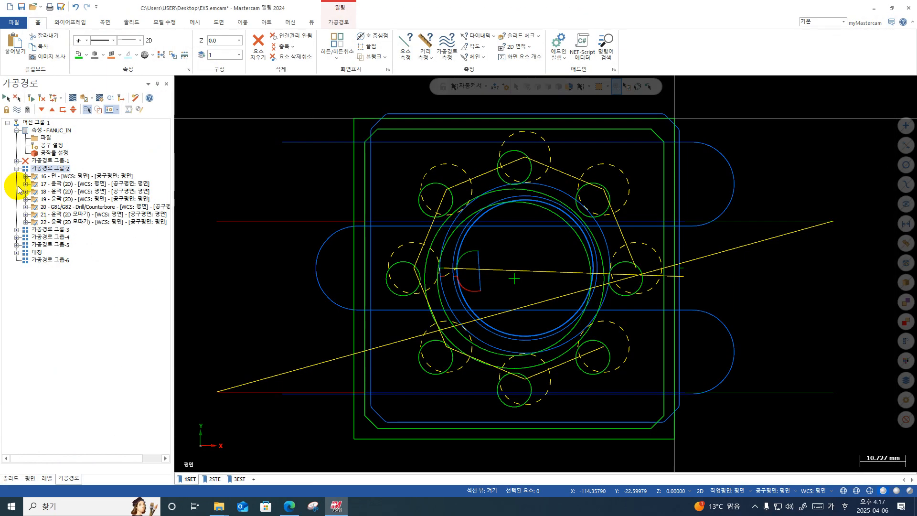
Renumber the work offsets of 가공경로 그룹-3 to G56 with increment 0, overwriting defined offsets.
{"action": "left_click", "coordinate": [16, 168]}
{"action": "left_click", "coordinate": [17, 176]}
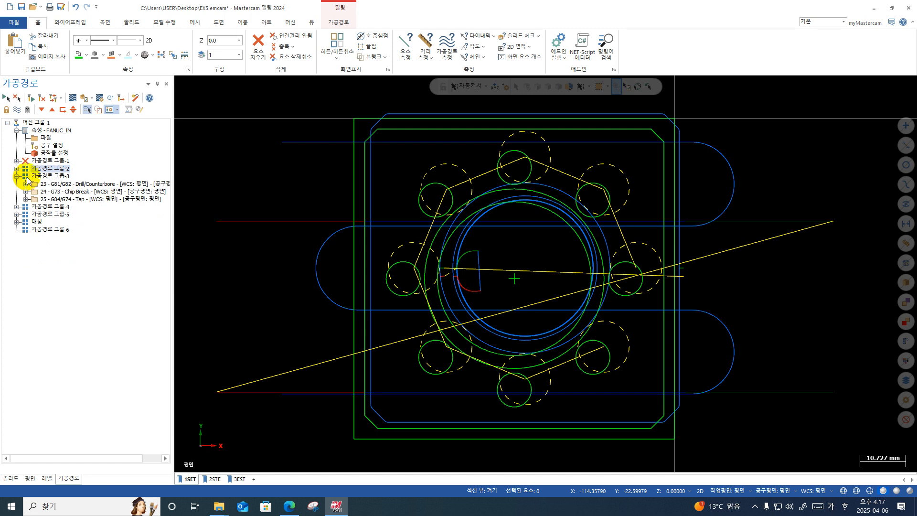
{"action": "right_click", "coordinate": [38, 178]}
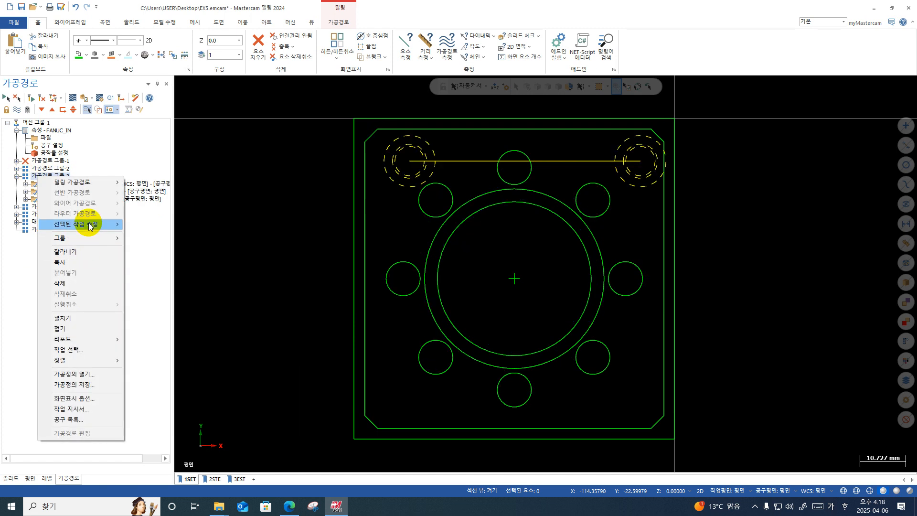
{"action": "mouse_move", "coordinate": [90, 224]}
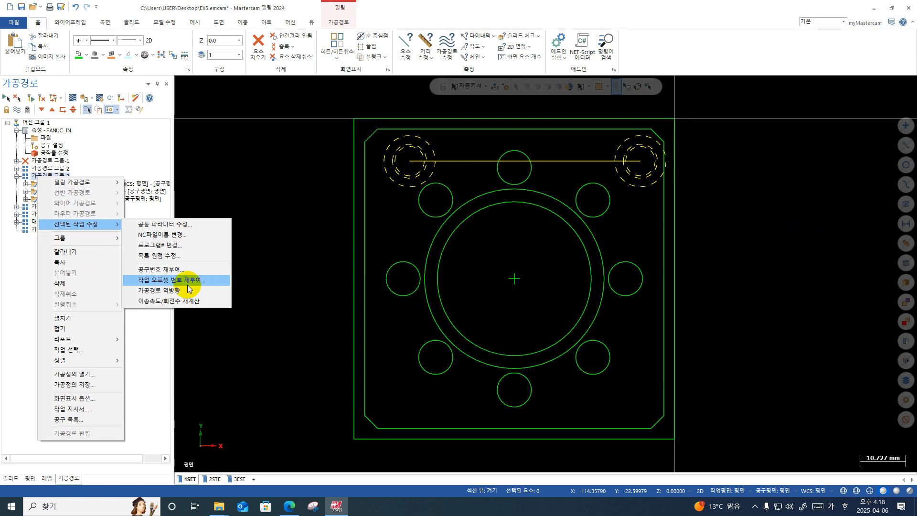
{"action": "left_click", "coordinate": [187, 284]}
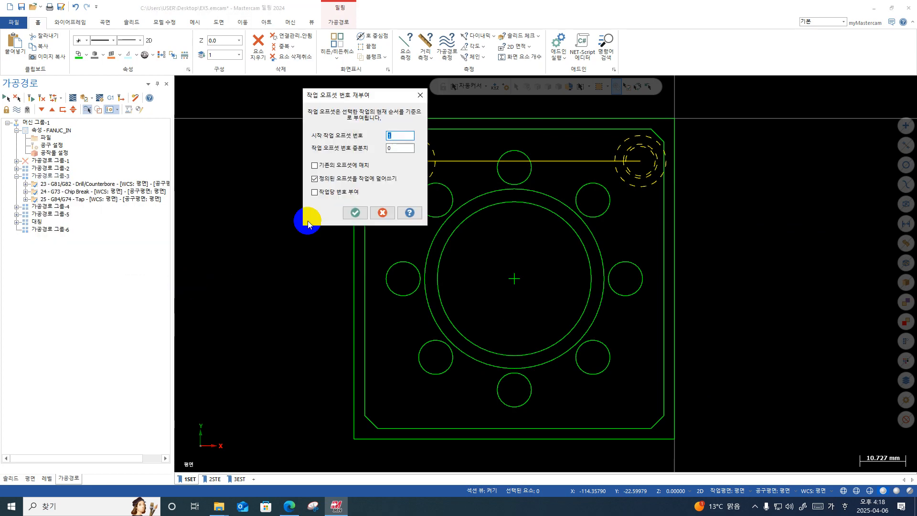
{"action": "left_click", "coordinate": [354, 213]}
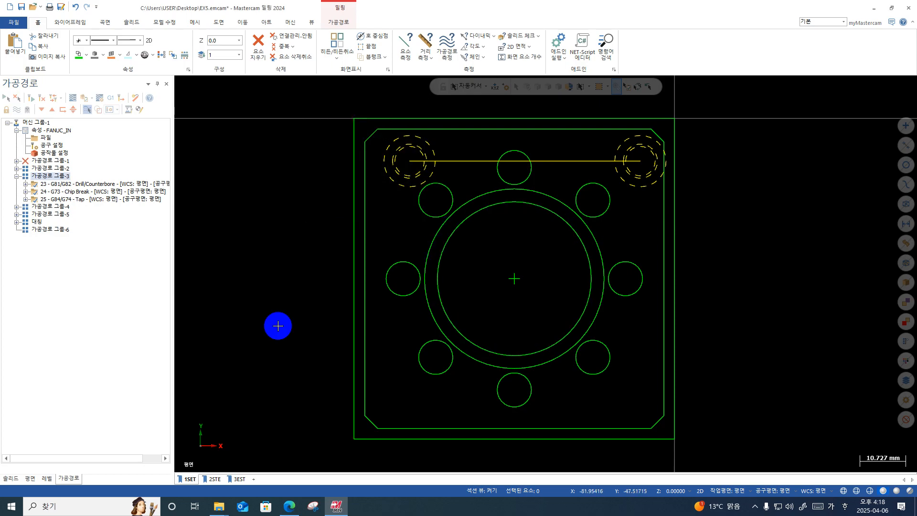
{"action": "left_click", "coordinate": [16, 176]}
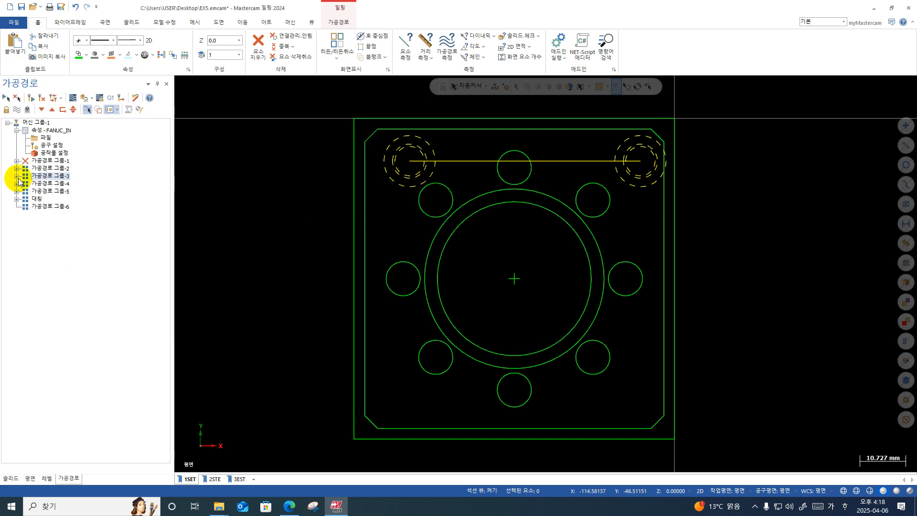
Post 가공경로 그룹-3 to O0001.NC, replacing the existing file, and check its work offset codes in the NC editor.
{"action": "right_click", "coordinate": [50, 178]}
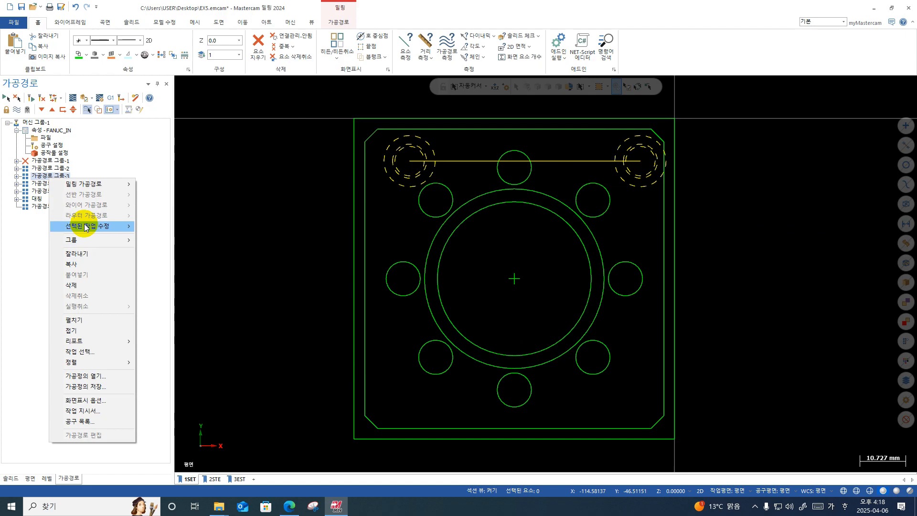
{"action": "left_click", "coordinate": [111, 97]}
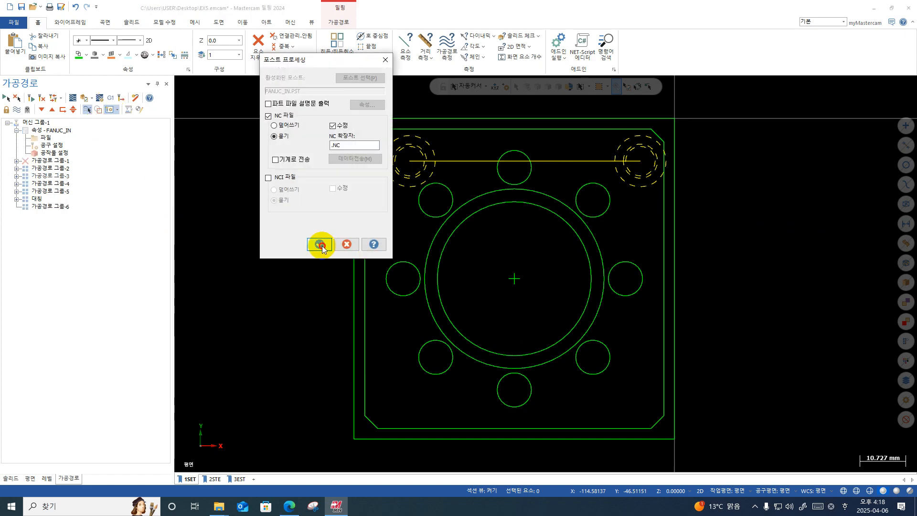
{"action": "left_click", "coordinate": [319, 245]}
{"action": "left_click", "coordinate": [492, 270]}
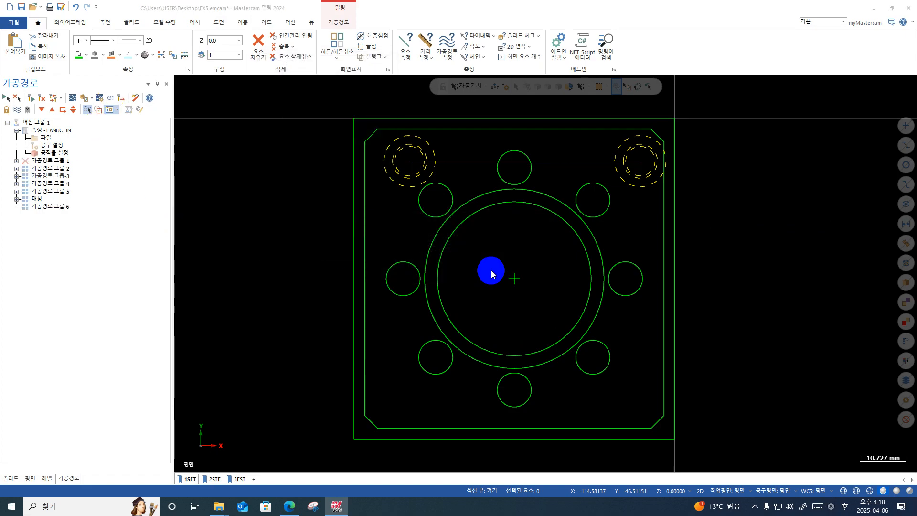
{"action": "key", "text": "Return"}
{"action": "left_click", "coordinate": [469, 254]}
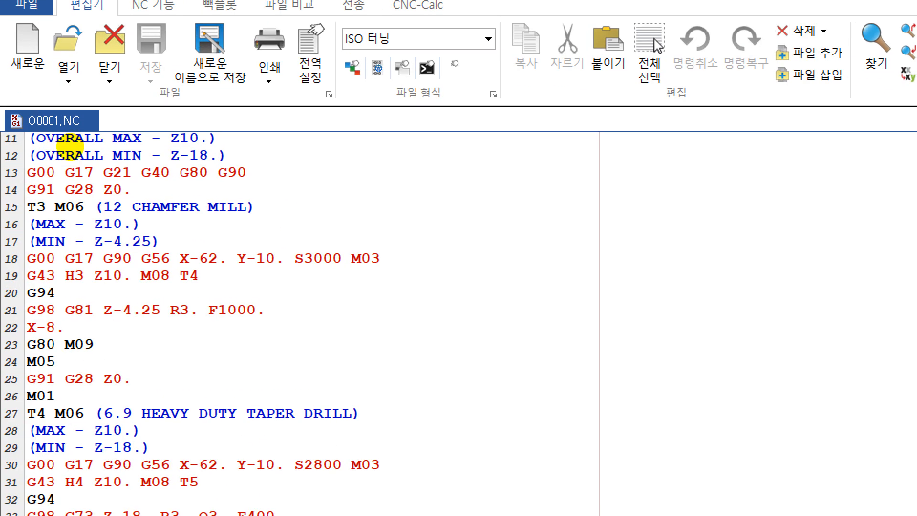
{"action": "mouse_move", "coordinate": [145, 233]}
{"action": "left_mouse_down"}
{"action": "mouse_move", "coordinate": [235, 239]}
{"action": "mouse_move", "coordinate": [54, 271]}
{"action": "mouse_move", "coordinate": [83, 206]}
{"action": "left_mouse_up"}
{"action": "left_click", "coordinate": [910, 7]}
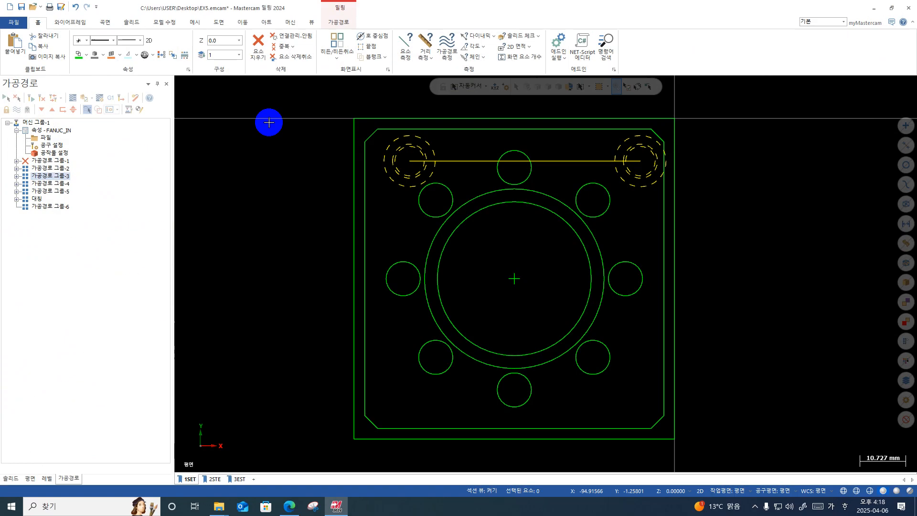
Move the insert position into 가공경로 그룹-6 and copy face operations 1 and 16 there.
{"action": "left_click", "coordinate": [17, 161]}
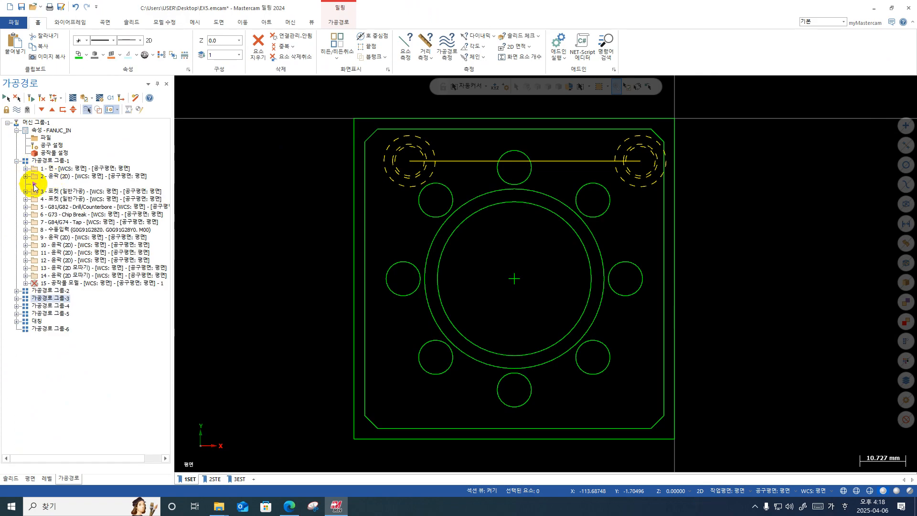
{"action": "left_click", "coordinate": [33, 184]}
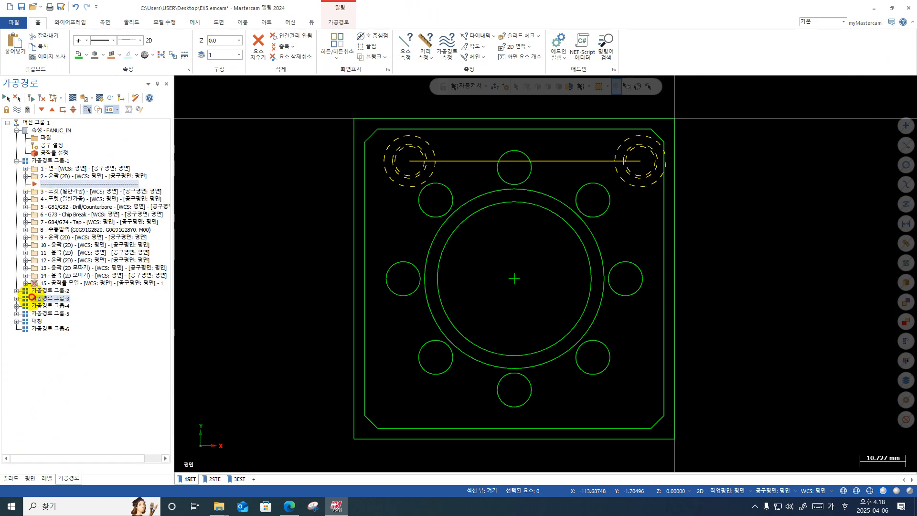
{"action": "left_click_drag", "start_coordinate": [34, 316], "coordinate": [37, 344]}
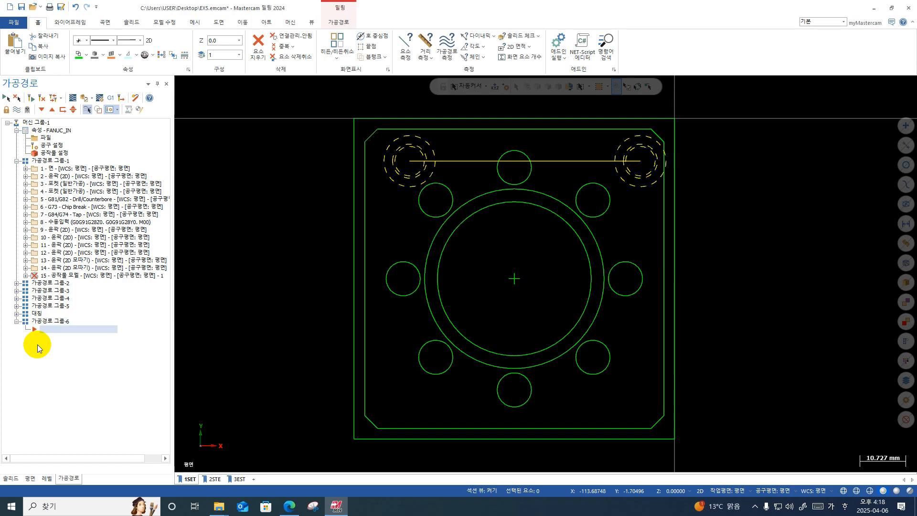
{"action": "left_click", "coordinate": [57, 168]}
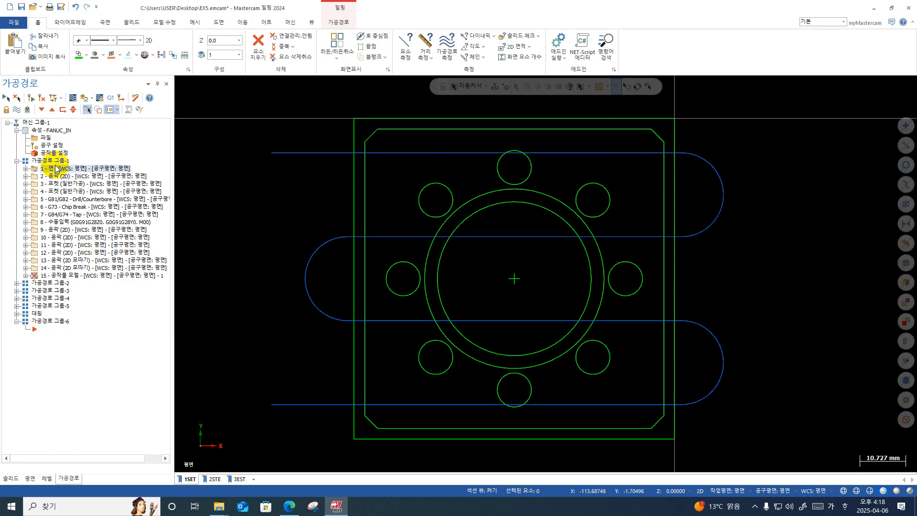
{"action": "left_click", "coordinate": [16, 282]}
{"action": "left_click", "coordinate": [48, 290]}
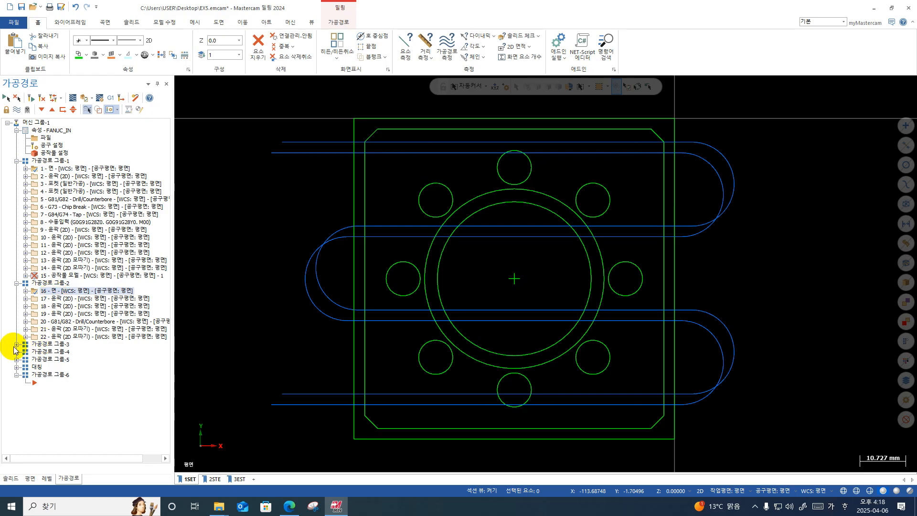
{"action": "key", "text": "ctrl+v"}
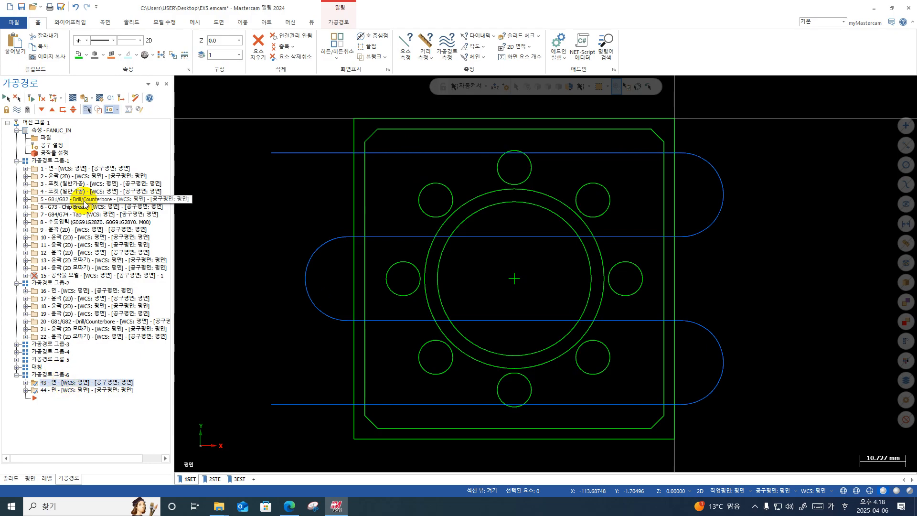
Copy contour operation 2, pocket operations 3 and 4, and contour operation 17 into 가공경로 그룹-6.
{"action": "left_click", "coordinate": [73, 177]}
{"action": "left_click", "coordinate": [71, 184], "text": "ctrl"}
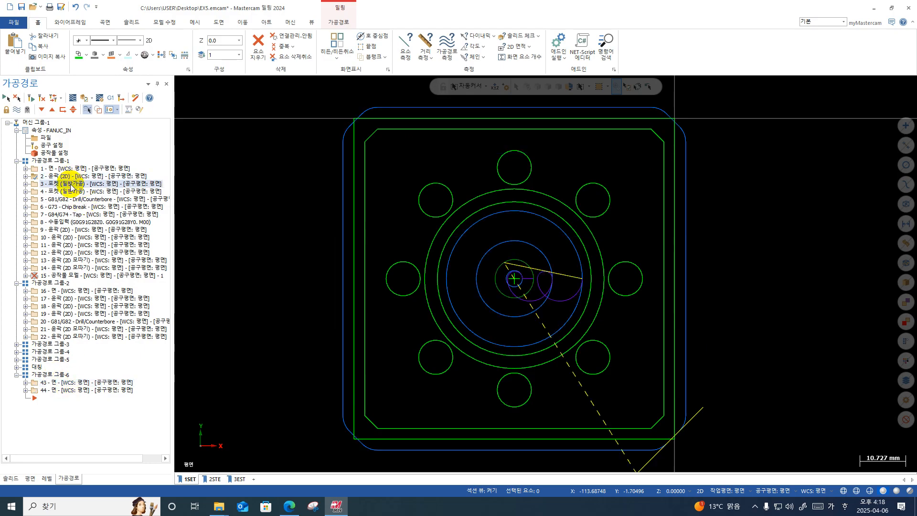
{"action": "left_click", "coordinate": [70, 191], "text": "ctrl"}
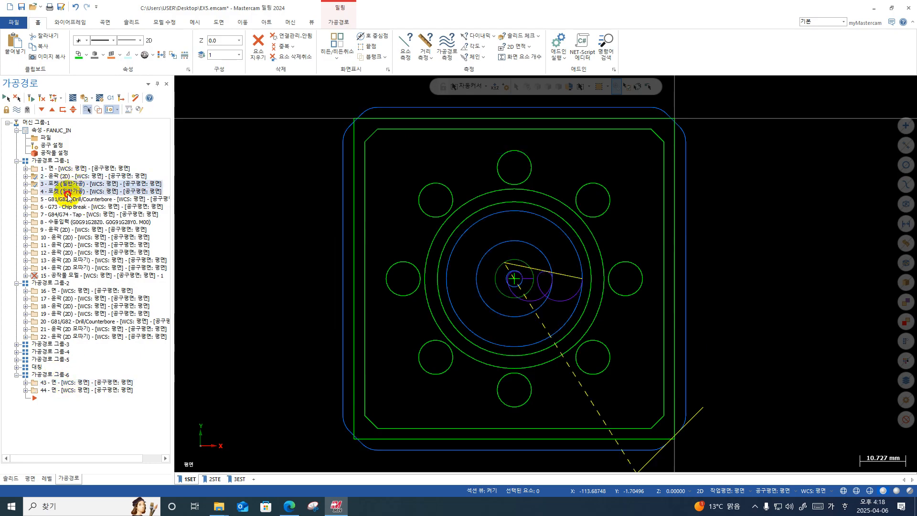
{"action": "left_click", "coordinate": [63, 300]}
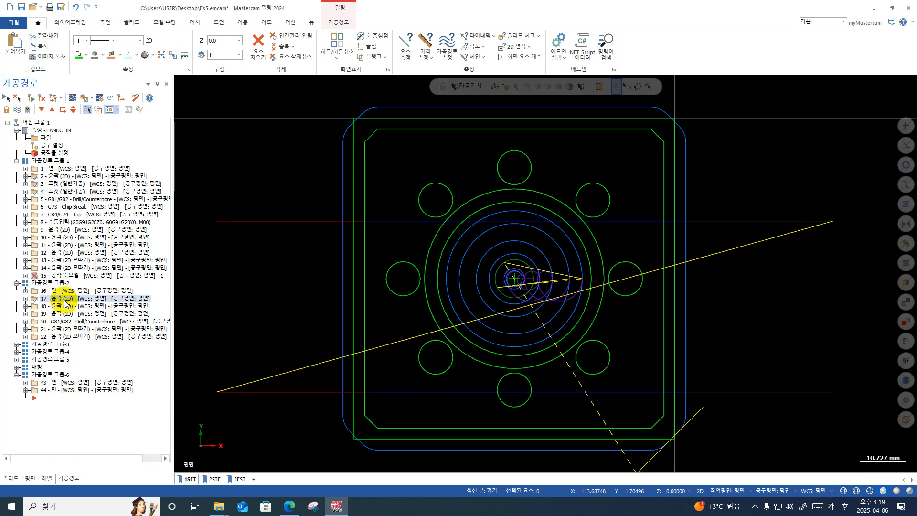
{"action": "key", "text": "ctrl+v"}
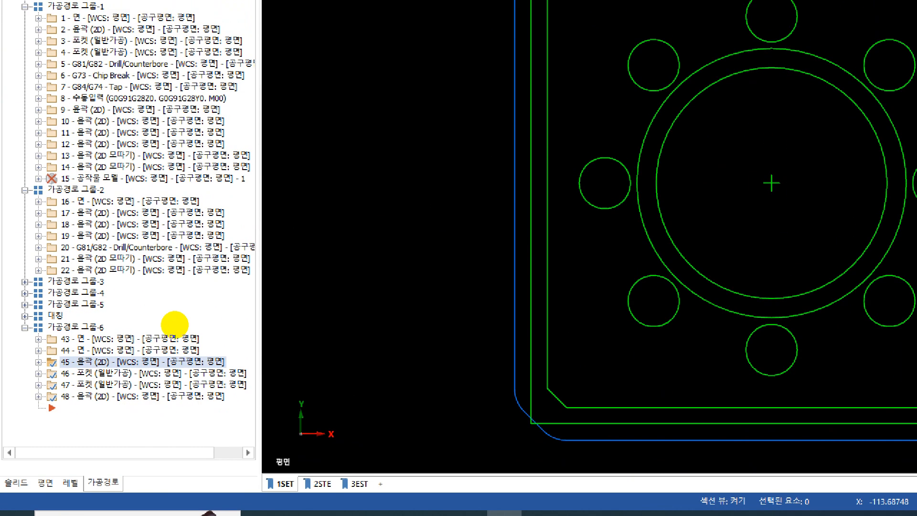
{"action": "mouse_move", "coordinate": [290, 230]}
{"action": "left_mouse_down"}
{"action": "mouse_move", "coordinate": [399, 220]}
{"action": "mouse_move", "coordinate": [457, 296]}
{"action": "left_mouse_up"}
{"action": "left_click_drag", "start_coordinate": [615, 185], "coordinate": [608, 259]}
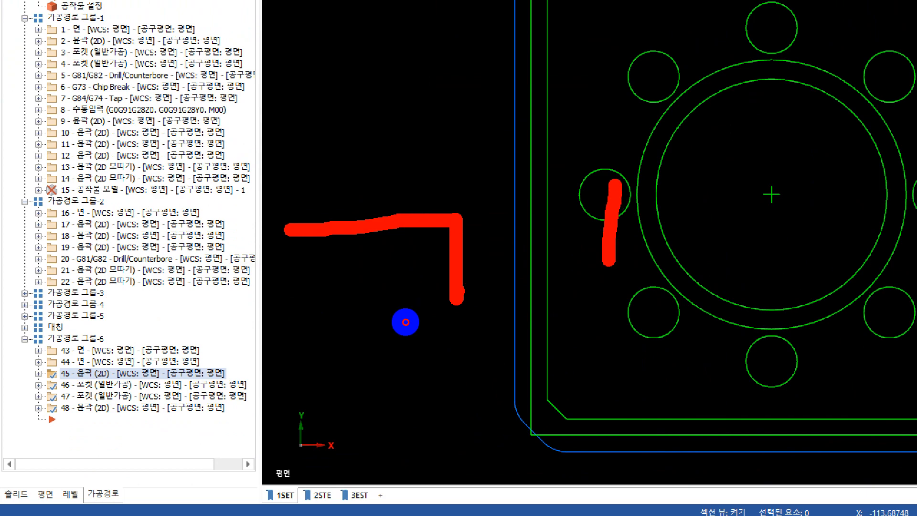
{"action": "left_click_drag", "start_coordinate": [620, 148], "coordinate": [886, 147]}
{"action": "left_click_drag", "start_coordinate": [528, 193], "coordinate": [553, 192]}
{"action": "left_click_drag", "start_coordinate": [536, 150], "coordinate": [567, 149]}
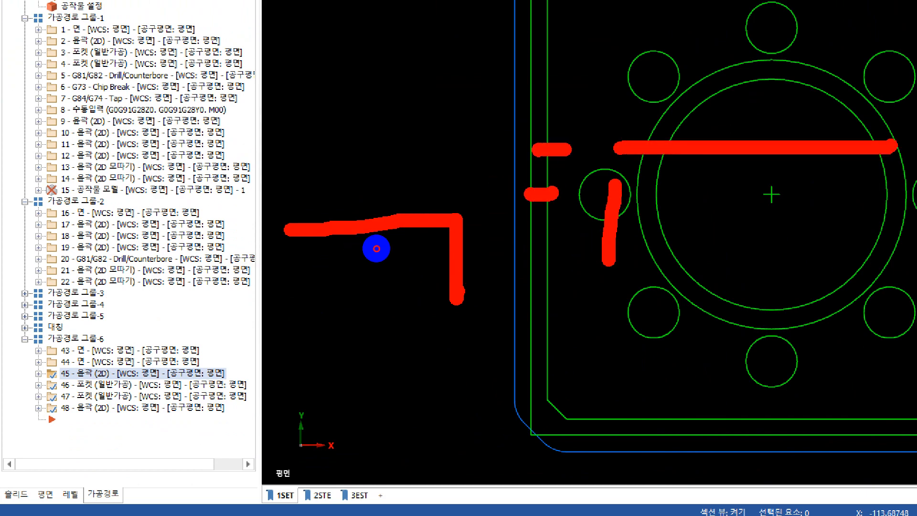
{"action": "mouse_move", "coordinate": [373, 187]}
{"action": "left_mouse_down"}
{"action": "mouse_move", "coordinate": [713, 89]}
{"action": "mouse_move", "coordinate": [691, 99]}
{"action": "left_mouse_up"}
{"action": "left_click_drag", "start_coordinate": [643, 77], "coordinate": [536, 158]}
{"action": "left_click_drag", "start_coordinate": [518, 106], "coordinate": [677, 191]}
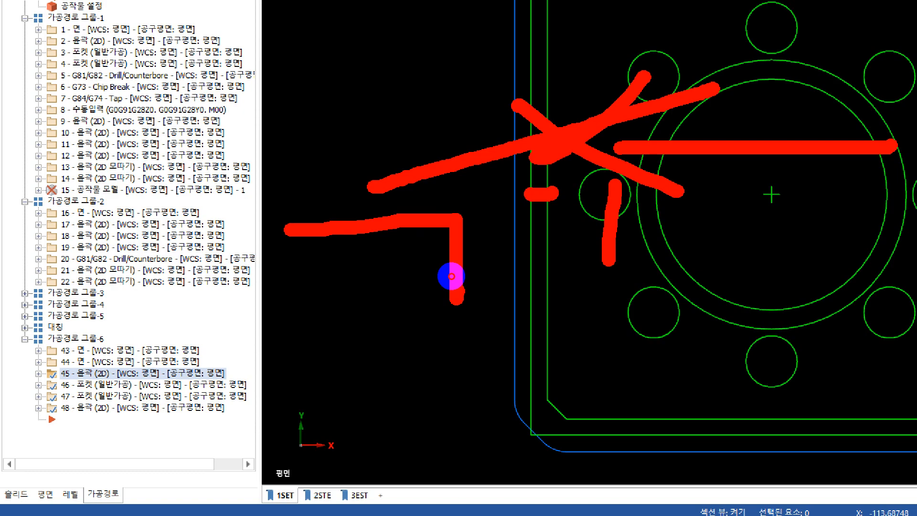
{"action": "key", "text": "Escape"}
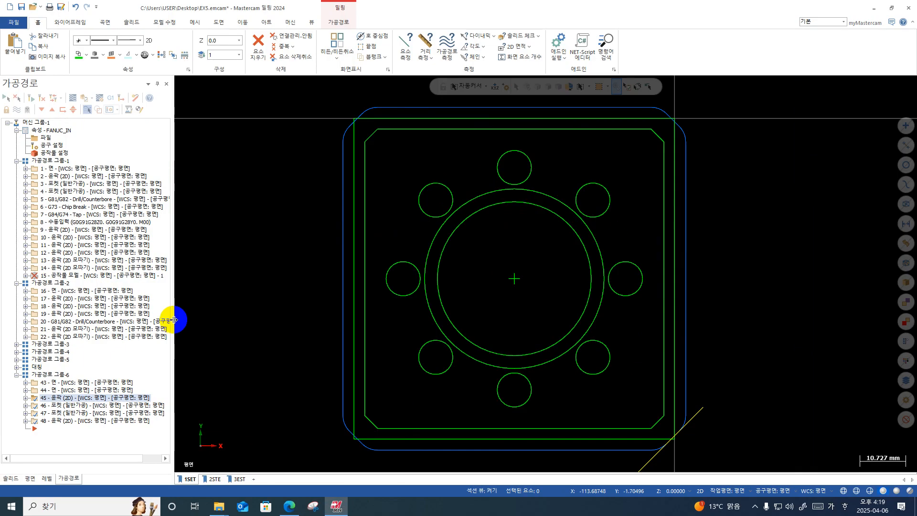
{"action": "key", "text": "ctrl+1"}
{"action": "mouse_move", "coordinate": [272, 368]}
{"action": "left_mouse_down"}
{"action": "mouse_move", "coordinate": [269, 308]}
{"action": "mouse_move", "coordinate": [158, 340]}
{"action": "mouse_move", "coordinate": [161, 357]}
{"action": "left_mouse_up"}
{"action": "scroll", "coordinate": [315, 377], "scroll_direction": "down", "scroll_amount": 5}
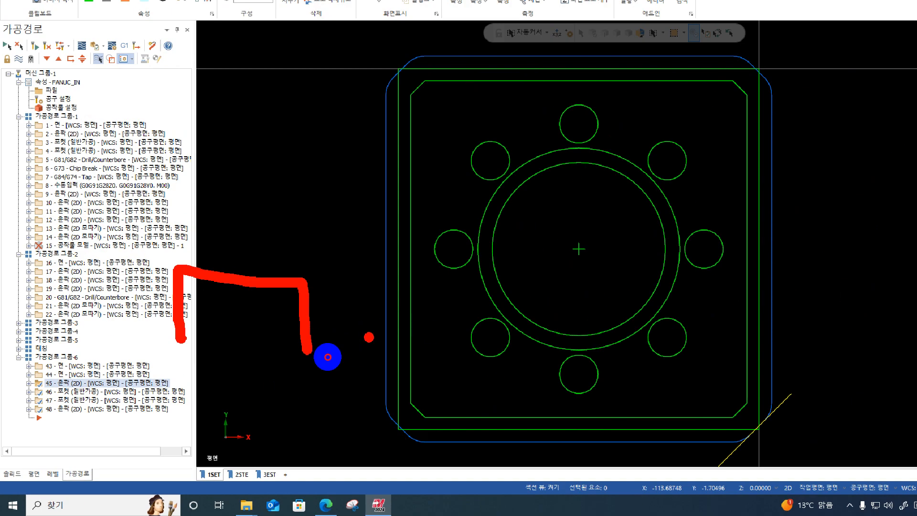
{"action": "mouse_move", "coordinate": [369, 337]}
{"action": "left_mouse_down"}
{"action": "mouse_move", "coordinate": [335, 84]}
{"action": "mouse_move", "coordinate": [544, 287]}
{"action": "mouse_move", "coordinate": [549, 329]}
{"action": "left_mouse_up"}
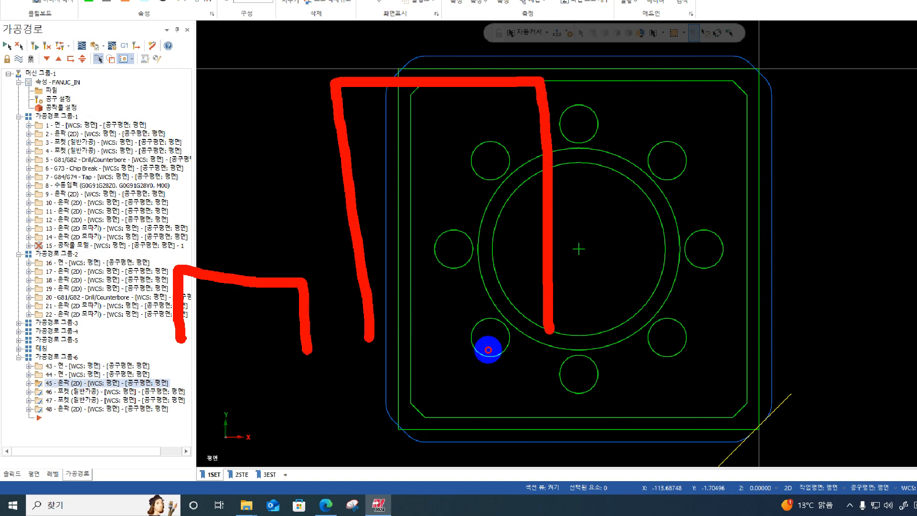
{"action": "mouse_move", "coordinate": [193, 276]}
{"action": "left_mouse_down"}
{"action": "mouse_move", "coordinate": [157, 262]}
{"action": "mouse_move", "coordinate": [181, 268]}
{"action": "left_mouse_up"}
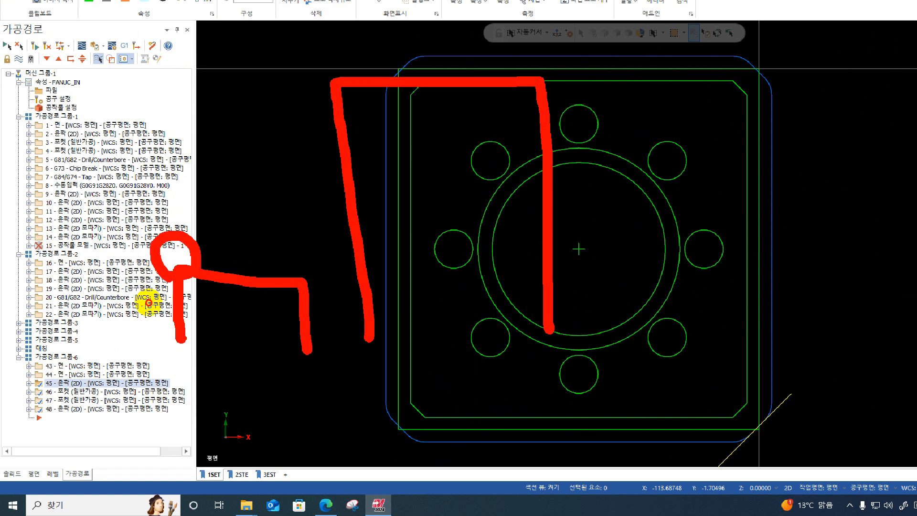
{"action": "mouse_move", "coordinate": [553, 58]}
{"action": "left_mouse_down"}
{"action": "mouse_move", "coordinate": [566, 85]}
{"action": "mouse_move", "coordinate": [572, 43]}
{"action": "left_mouse_up"}
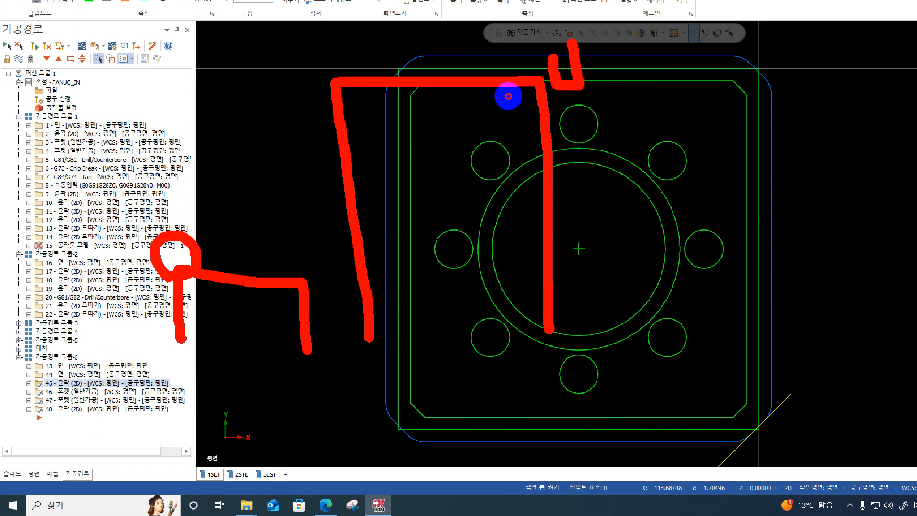
{"action": "left_click_drag", "start_coordinate": [192, 252], "coordinate": [171, 280]}
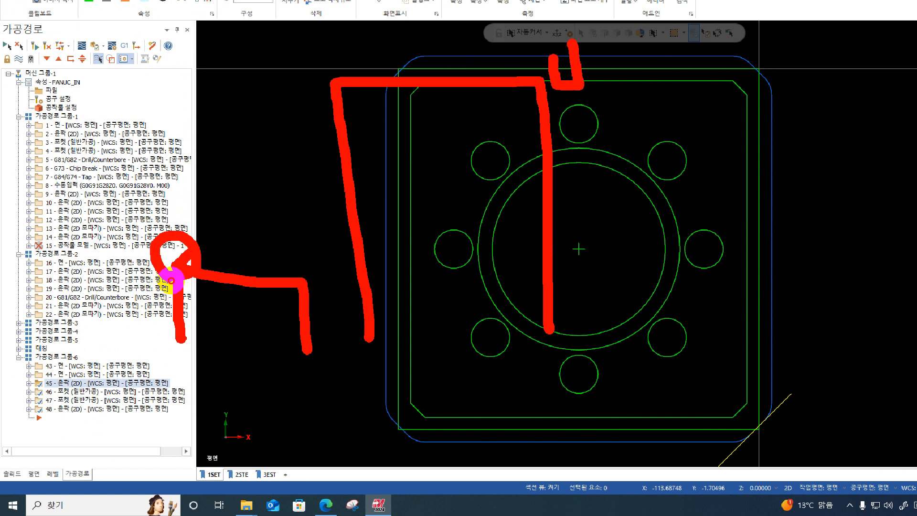
{"action": "left_click_drag", "start_coordinate": [138, 218], "coordinate": [198, 219]}
{"action": "left_click", "coordinate": [165, 248]}
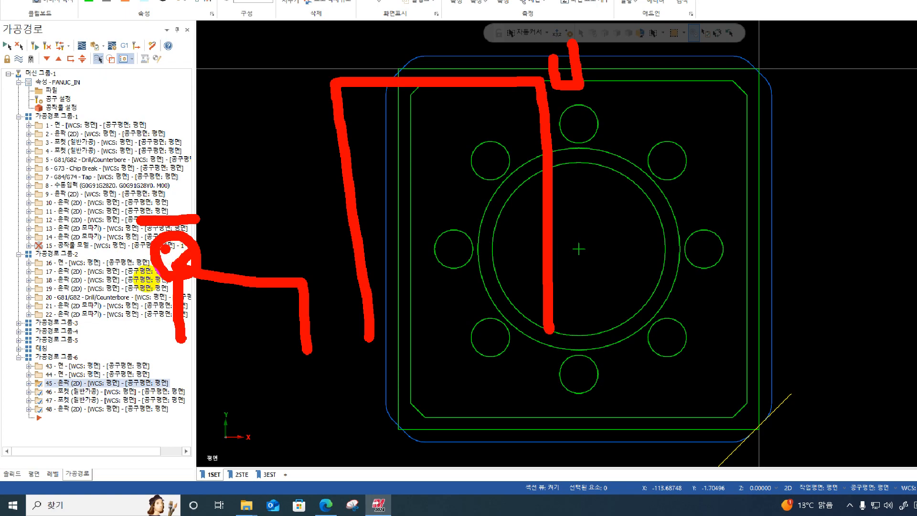
{"action": "left_click_drag", "start_coordinate": [507, 52], "coordinate": [506, 42]}
{"action": "left_click_drag", "start_coordinate": [163, 228], "coordinate": [511, 77]}
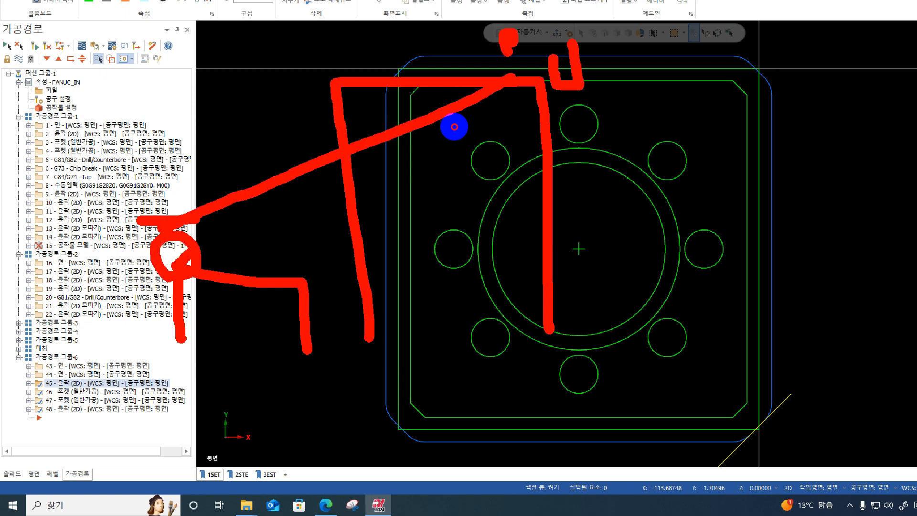
{"action": "left_click", "coordinate": [501, 98]}
{"action": "mouse_move", "coordinate": [549, 117]}
{"action": "left_mouse_down"}
{"action": "mouse_move", "coordinate": [416, 125]}
{"action": "mouse_move", "coordinate": [330, 56]}
{"action": "mouse_move", "coordinate": [549, 117]}
{"action": "left_mouse_up"}
{"action": "key", "text": "Escape"}
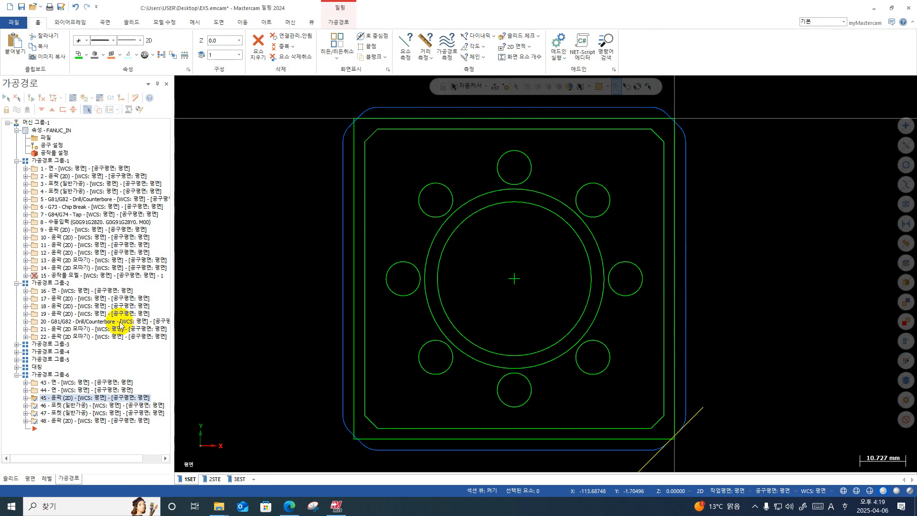
Enable the clearance height in the linking parameters of face operation 44 and set it to 100.0.
{"action": "left_click", "coordinate": [26, 390]}
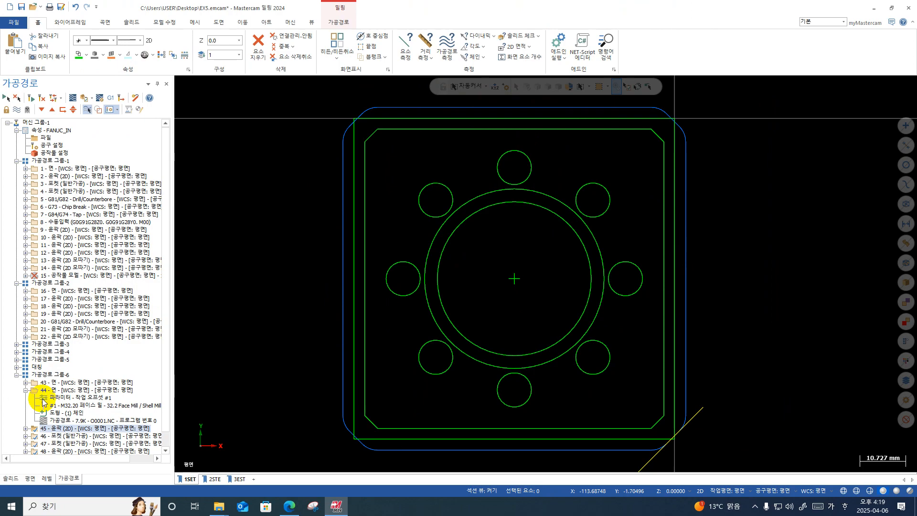
{"action": "left_click", "coordinate": [53, 390]}
{"action": "left_click", "coordinate": [54, 399]}
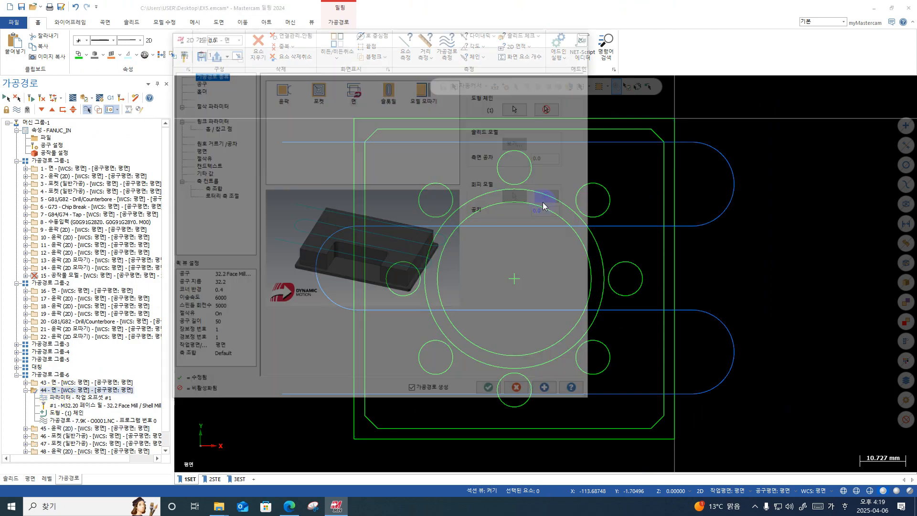
{"action": "left_click", "coordinate": [214, 120]}
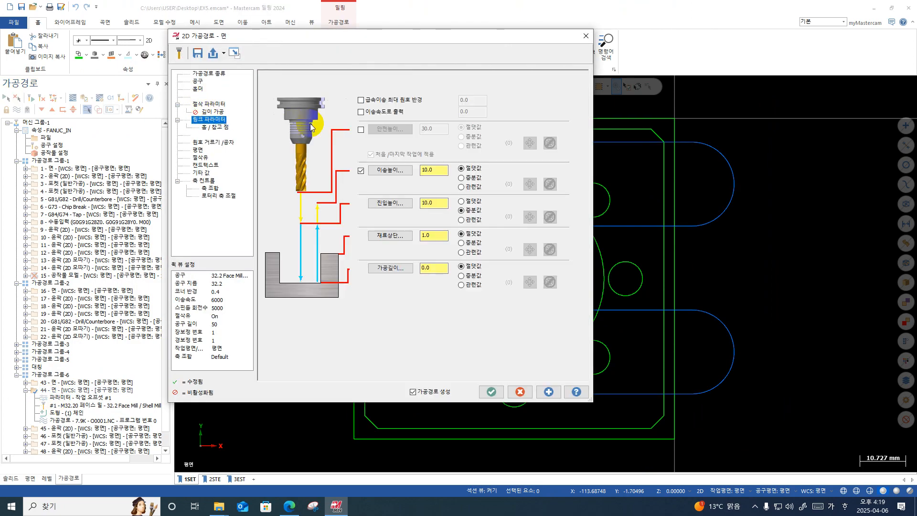
{"action": "left_click", "coordinate": [362, 129]}
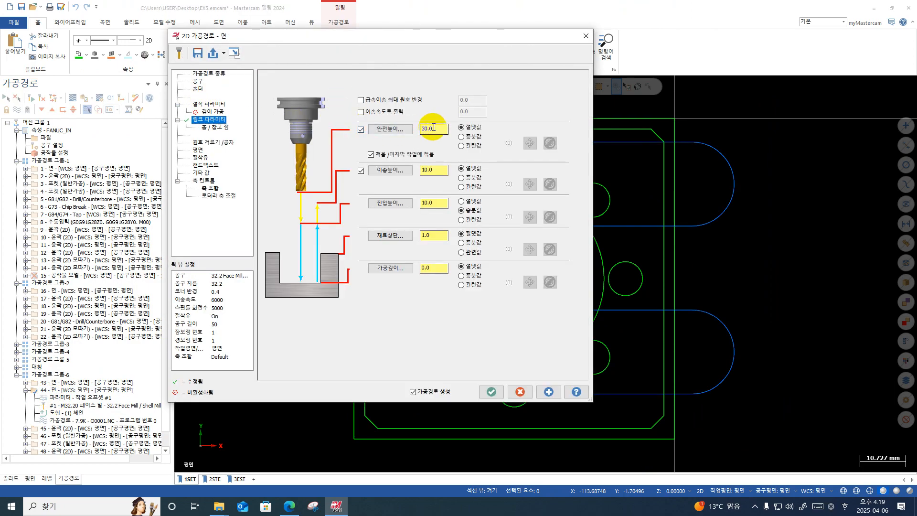
{"action": "left_click", "coordinate": [371, 133]}
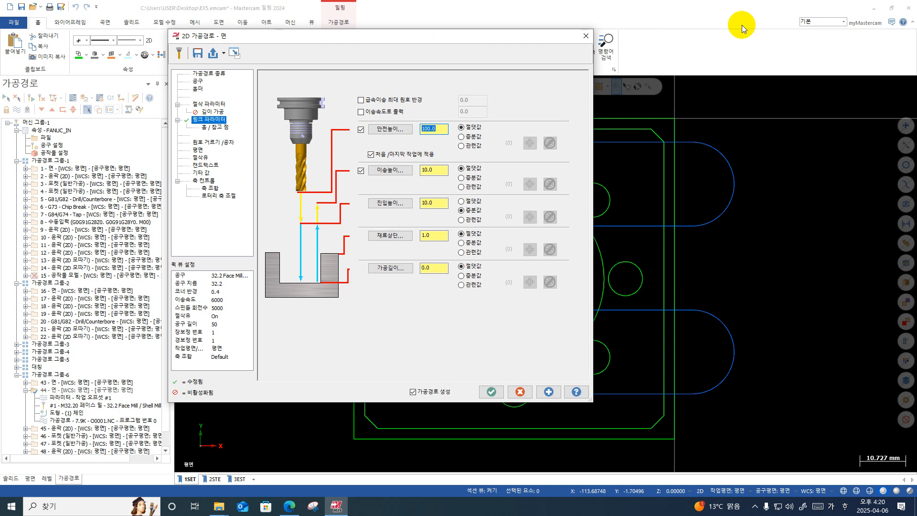
{"action": "left_click", "coordinate": [491, 391]}
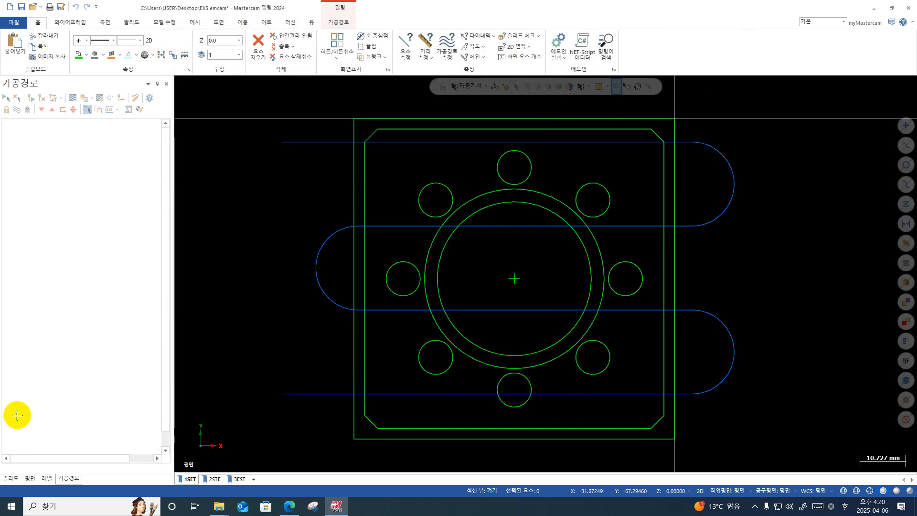
{"action": "left_click", "coordinate": [25, 390]}
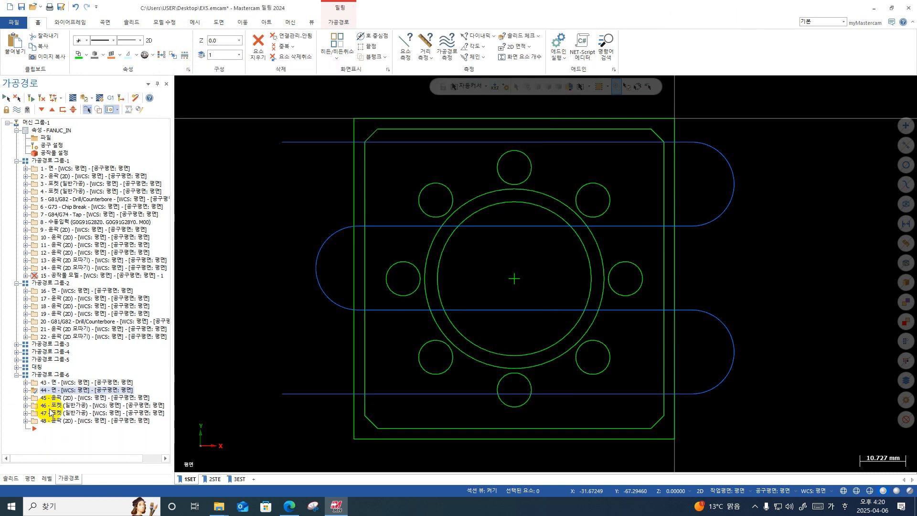
{"action": "left_click", "coordinate": [25, 398]}
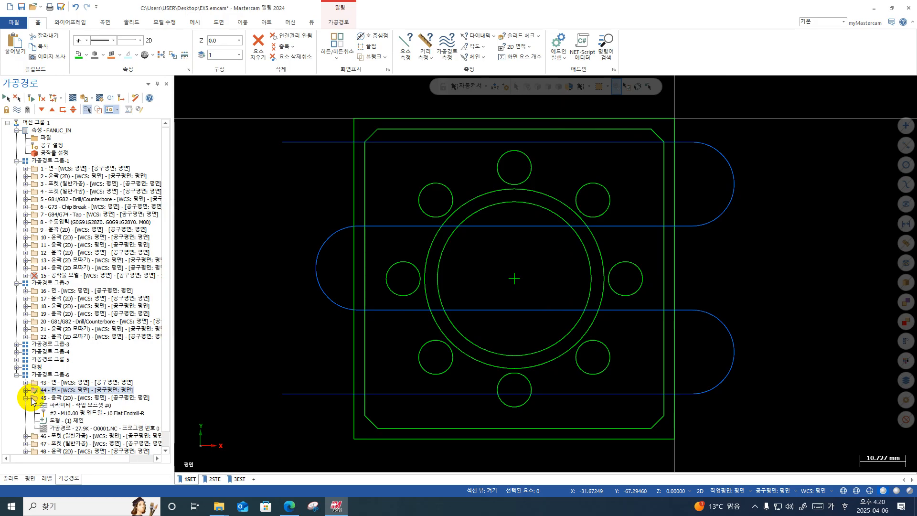
{"action": "left_click", "coordinate": [26, 398]}
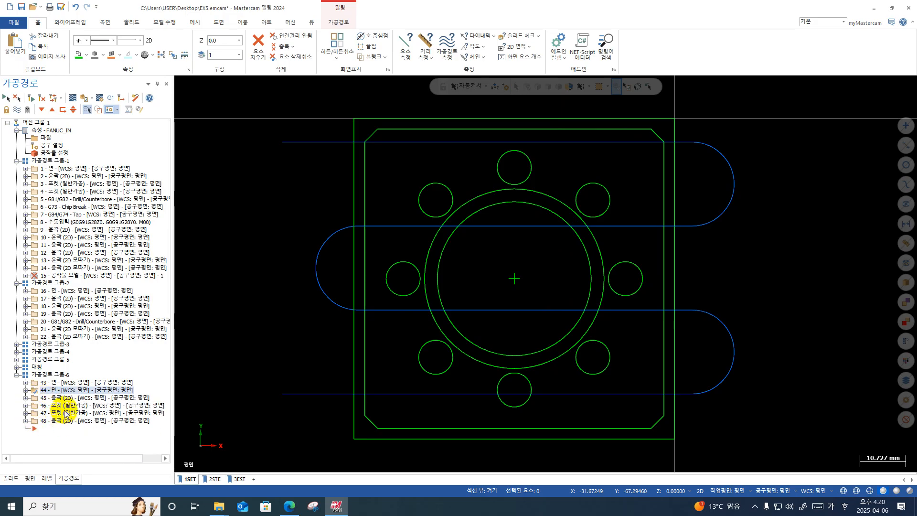
{"action": "left_click", "coordinate": [35, 413]}
{"action": "left_click", "coordinate": [26, 413]}
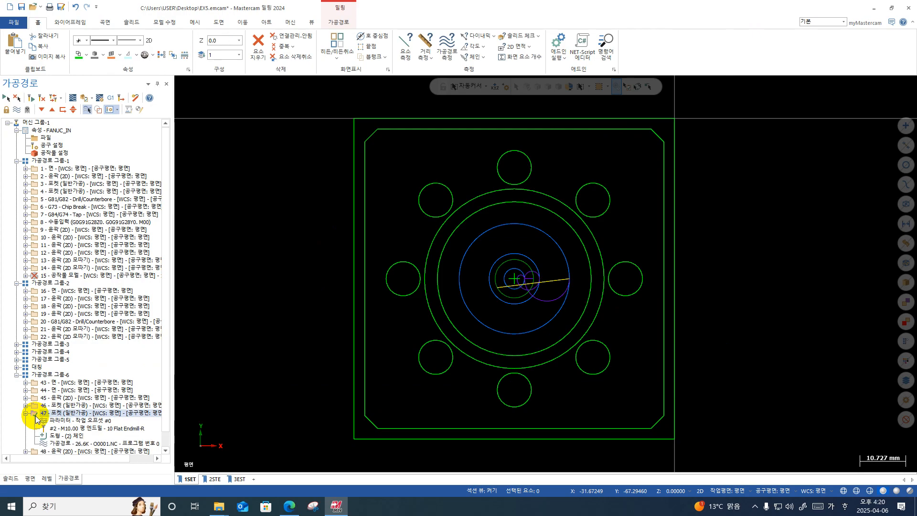
{"action": "left_click", "coordinate": [48, 420]}
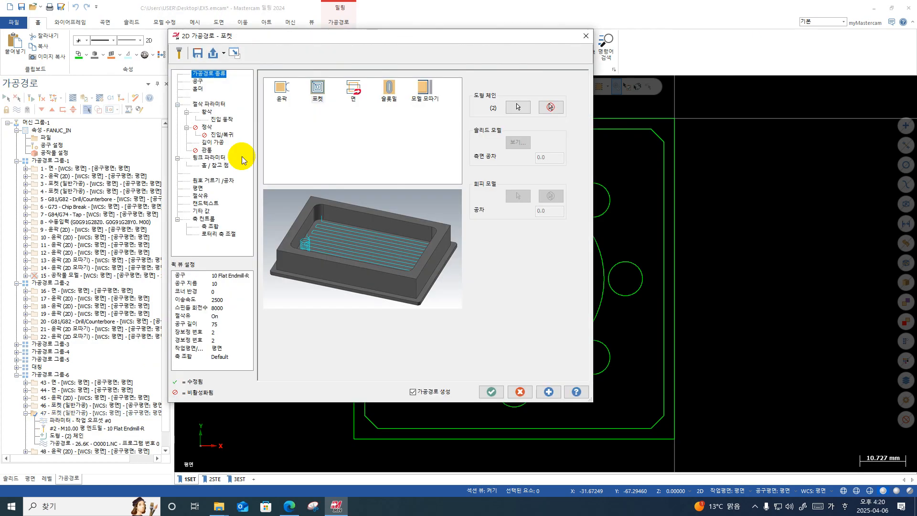
{"action": "left_click", "coordinate": [218, 108]}
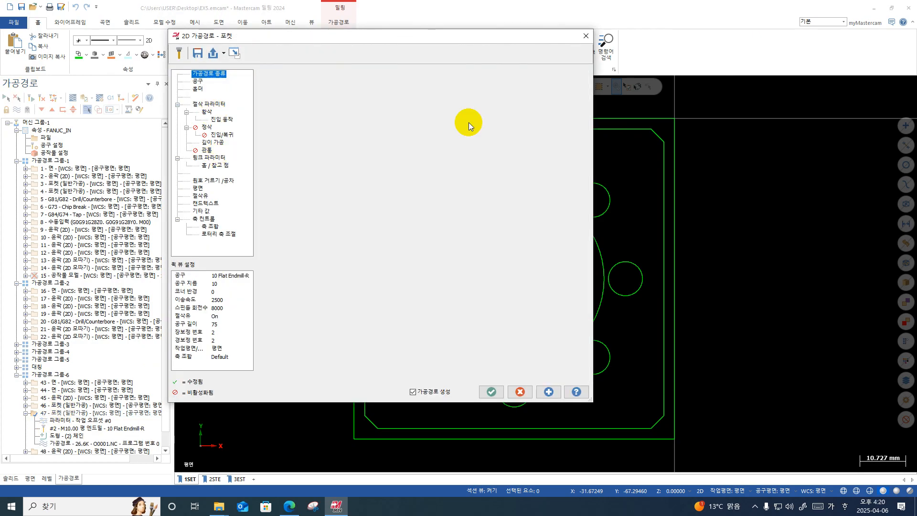
{"action": "left_click", "coordinate": [586, 36]}
{"action": "left_click", "coordinate": [25, 413]}
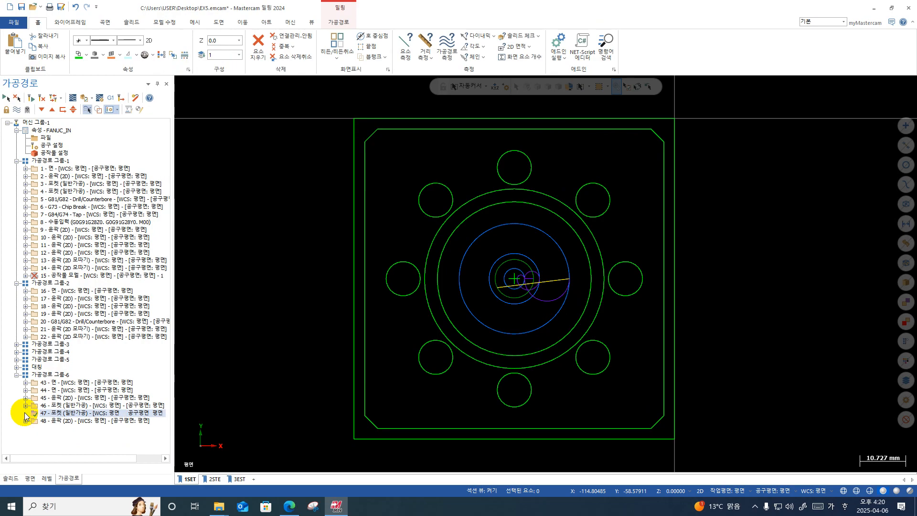
Open the cut parameters of pocket operation 47 in 가공경로 그룹-6.
{"action": "left_click", "coordinate": [25, 414]}
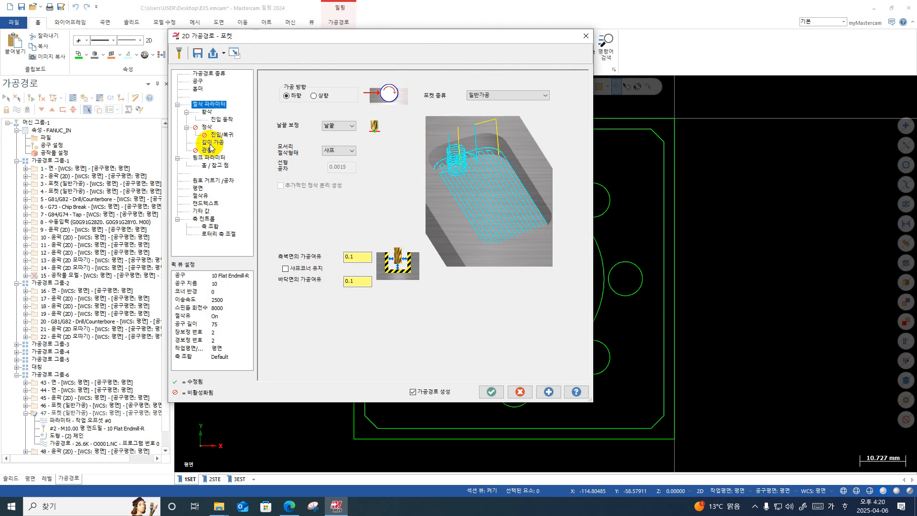
Enable the clearance height in the linking parameters of pocket operation 47 and regenerate its toolpath.
{"action": "left_click", "coordinate": [209, 150]}
{"action": "left_click", "coordinate": [212, 158]}
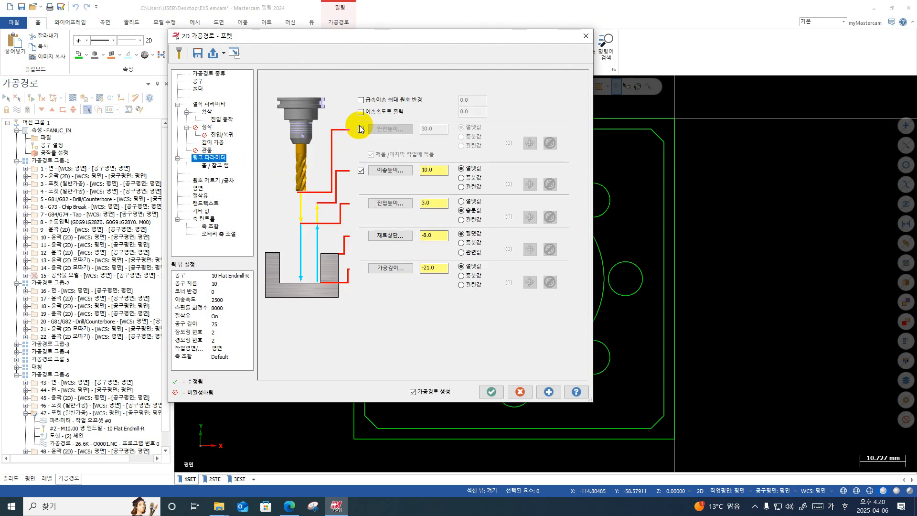
{"action": "left_click", "coordinate": [361, 130]}
{"action": "double_click", "coordinate": [432, 128]}
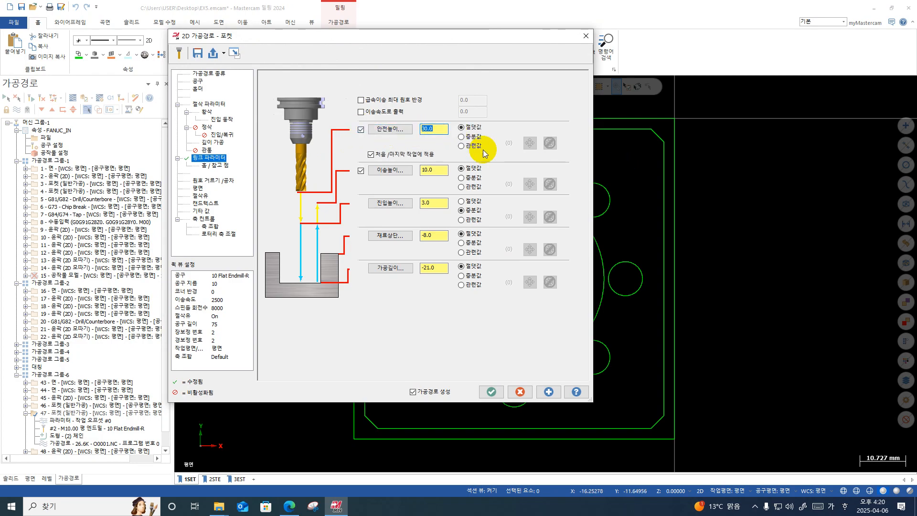
{"action": "left_click", "coordinate": [491, 391]}
{"action": "left_click", "coordinate": [25, 412]}
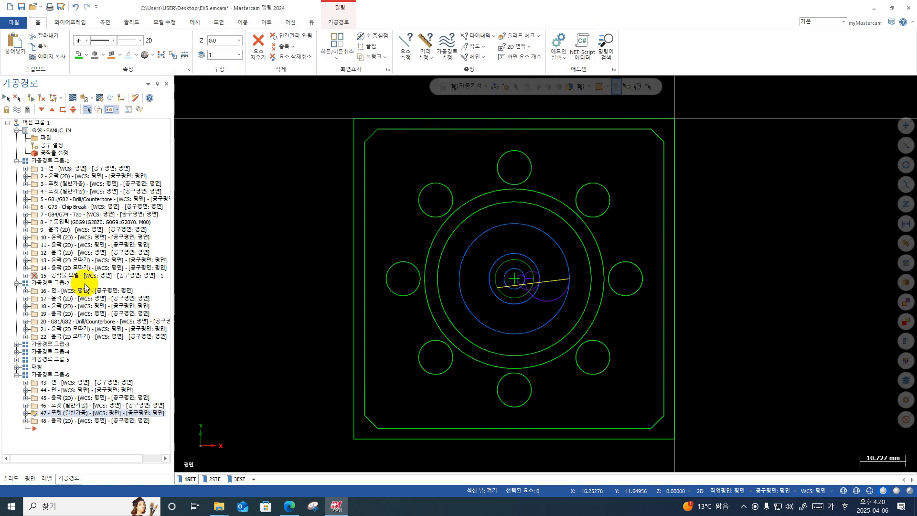
Copy G81/G82 Drill/Counterbore operations 5, 20 and 23 into toolpath group-6 as new operations at its end.
{"action": "left_click", "coordinate": [53, 201]}
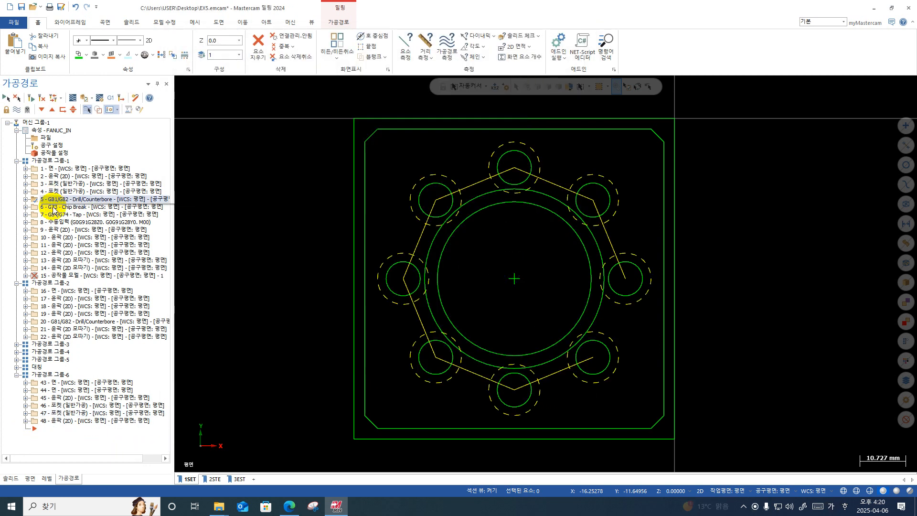
{"action": "left_click", "coordinate": [65, 320]}
{"action": "left_click", "coordinate": [17, 344]}
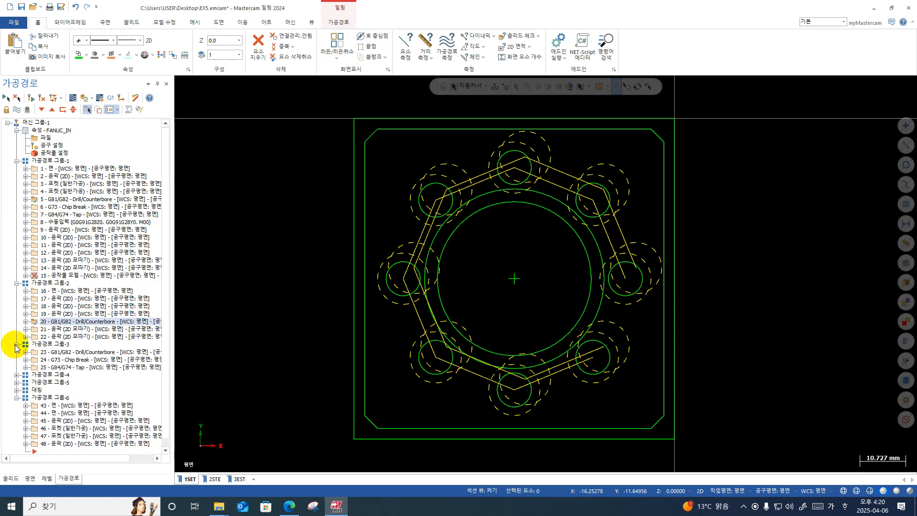
{"action": "left_click", "coordinate": [55, 353]}
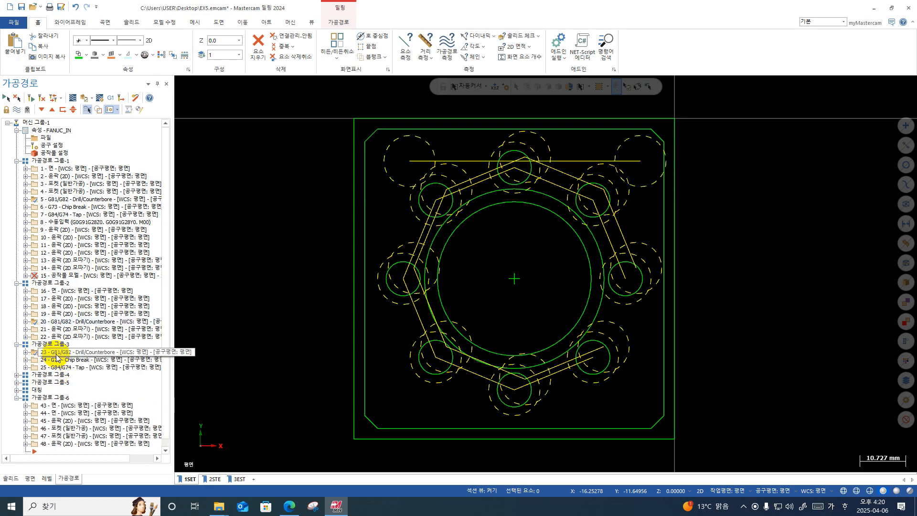
{"action": "key", "text": "ctrl+v"}
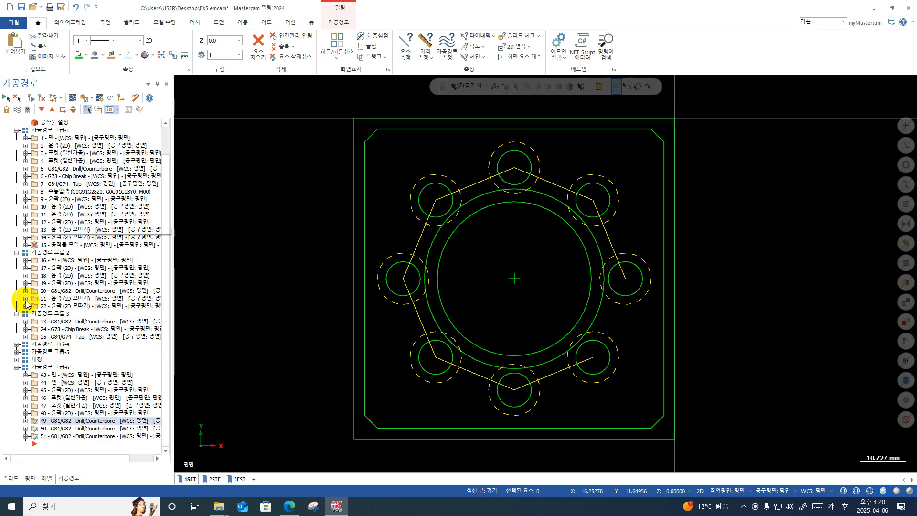
{"action": "left_click", "coordinate": [46, 366]}
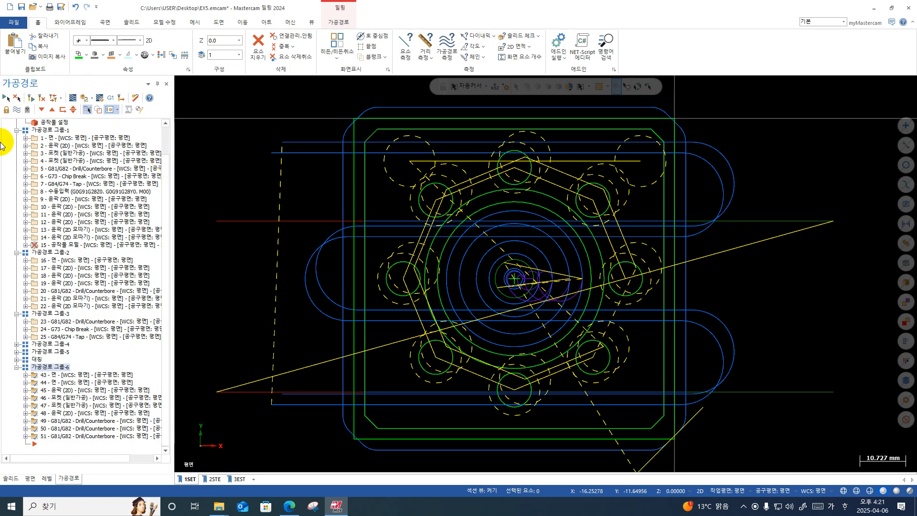
{"action": "left_click", "coordinate": [98, 169]}
{"action": "left_click", "coordinate": [57, 178]}
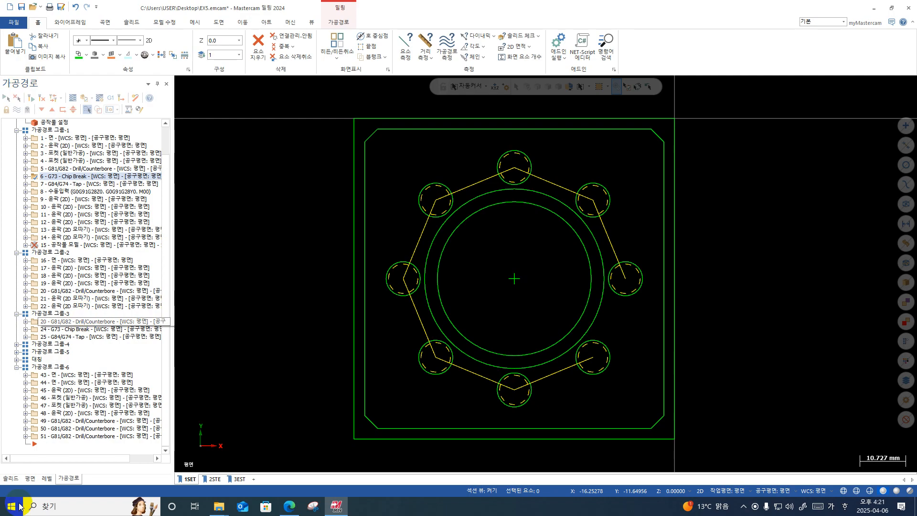
In the linking parameters of Drill/Counterbore operation 50, restrict the clearance height to the first and last operation only, and accept the changes.
{"action": "double_click", "coordinate": [32, 431]}
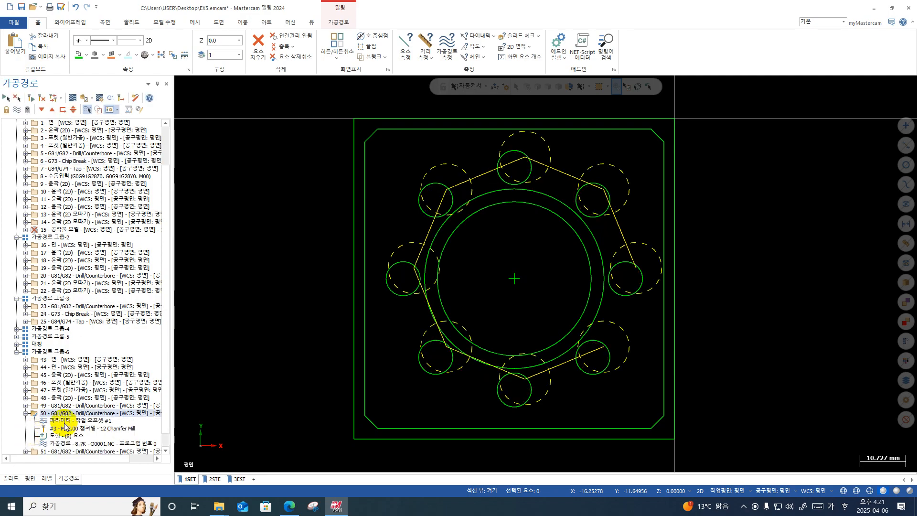
{"action": "left_click", "coordinate": [60, 438]}
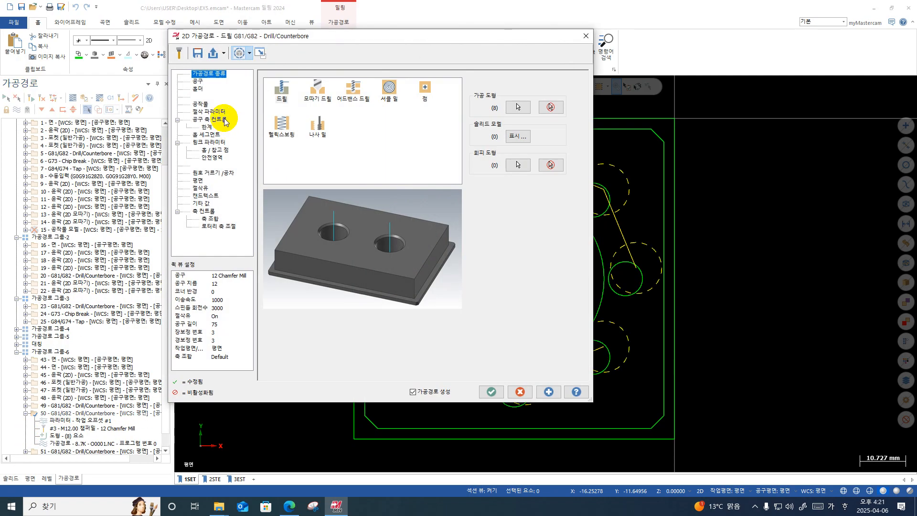
{"action": "left_click", "coordinate": [218, 142]}
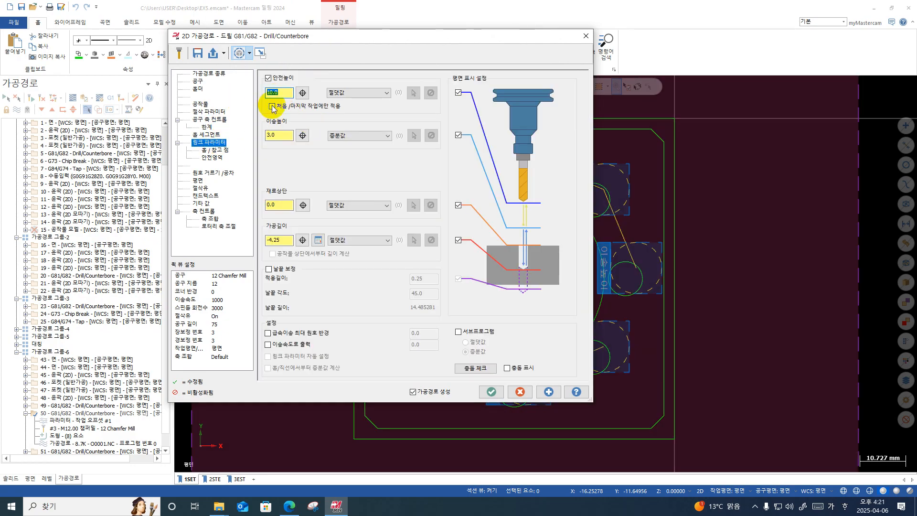
{"action": "left_click", "coordinate": [271, 106]}
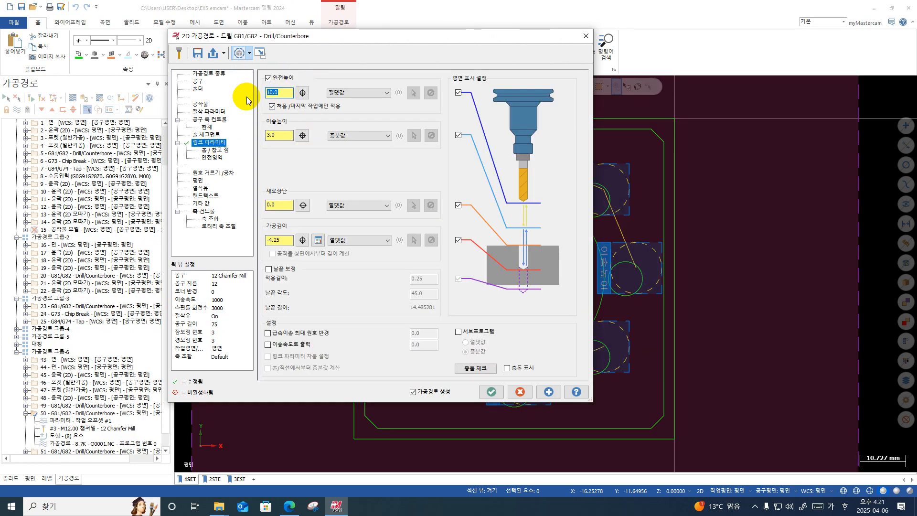
{"action": "type", "text": "4"}
{"action": "left_click", "coordinate": [491, 391]}
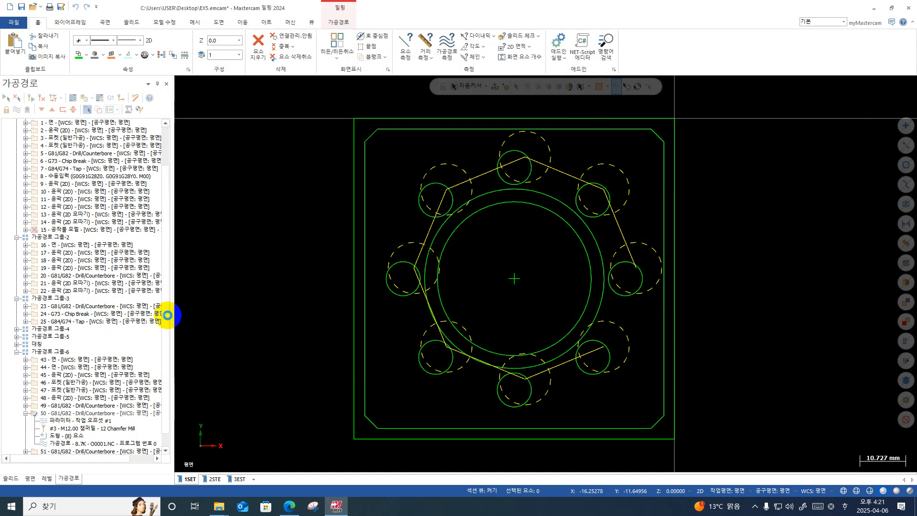
{"action": "left_click", "coordinate": [25, 412]}
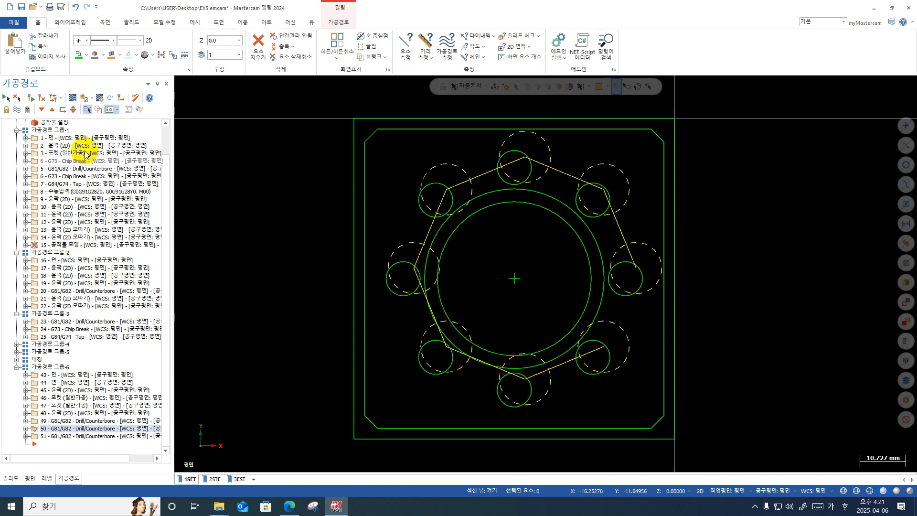
Copy G73 Chip Break operations 6 and 24 to the end of toolpath group-6.
{"action": "left_click", "coordinate": [71, 176]}
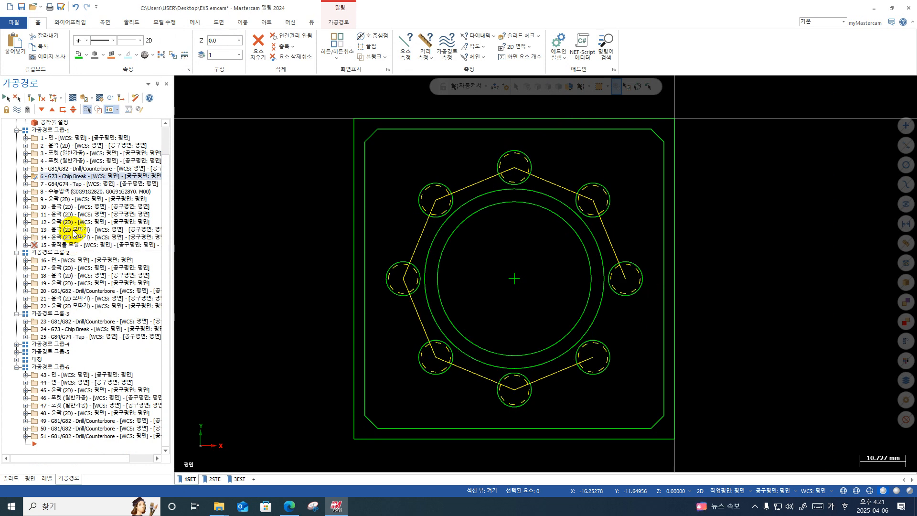
{"action": "left_click", "coordinate": [65, 184], "text": "ctrl"}
{"action": "left_click", "coordinate": [62, 175]}
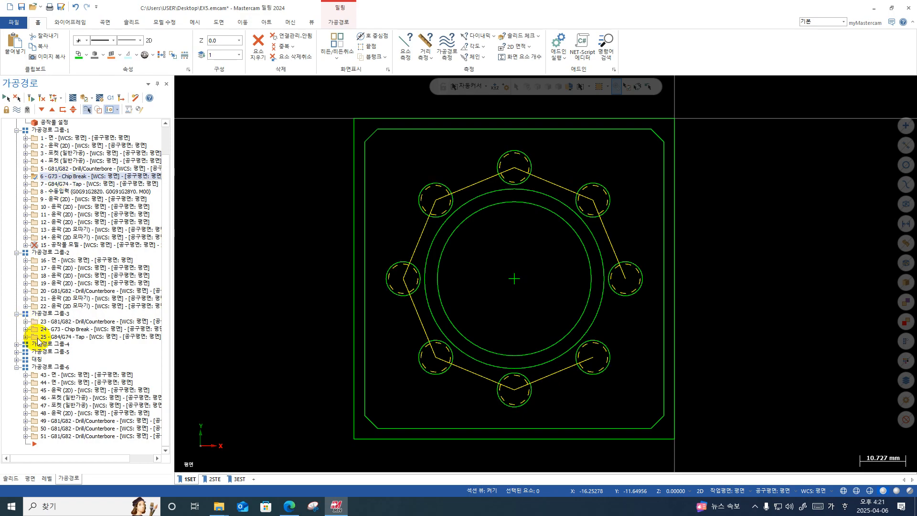
{"action": "left_click", "coordinate": [35, 329], "text": "ctrl"}
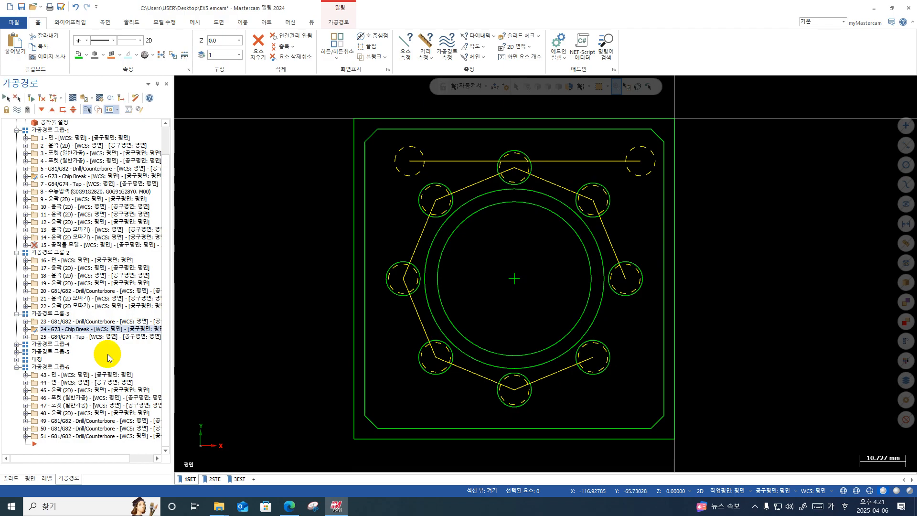
{"action": "left_click", "coordinate": [57, 161]}
{"action": "left_click", "coordinate": [59, 176]}
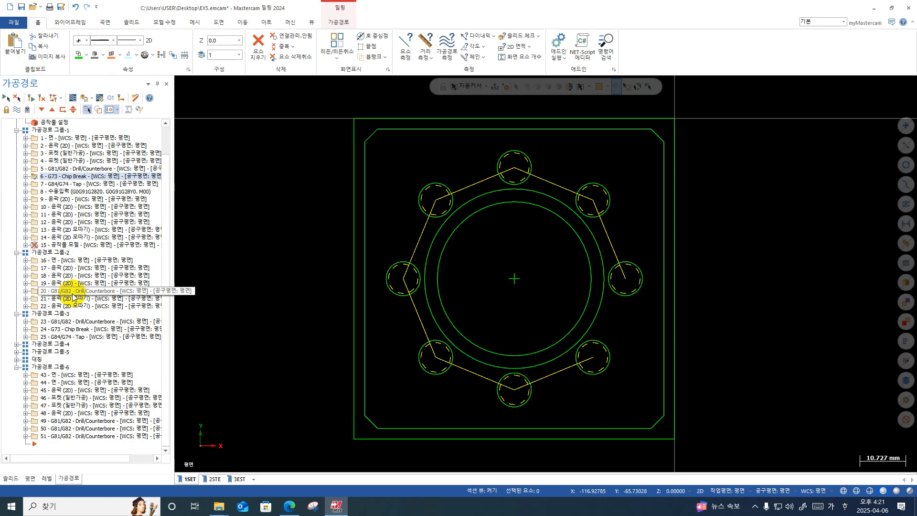
{"action": "left_click", "coordinate": [62, 331]}
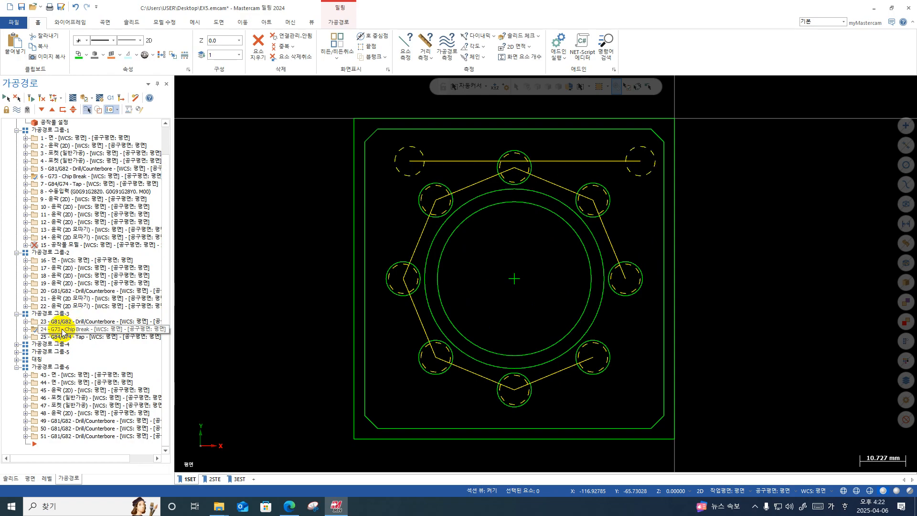
{"action": "key", "text": "ctrl+c"}
{"action": "key", "text": "ctrl+v"}
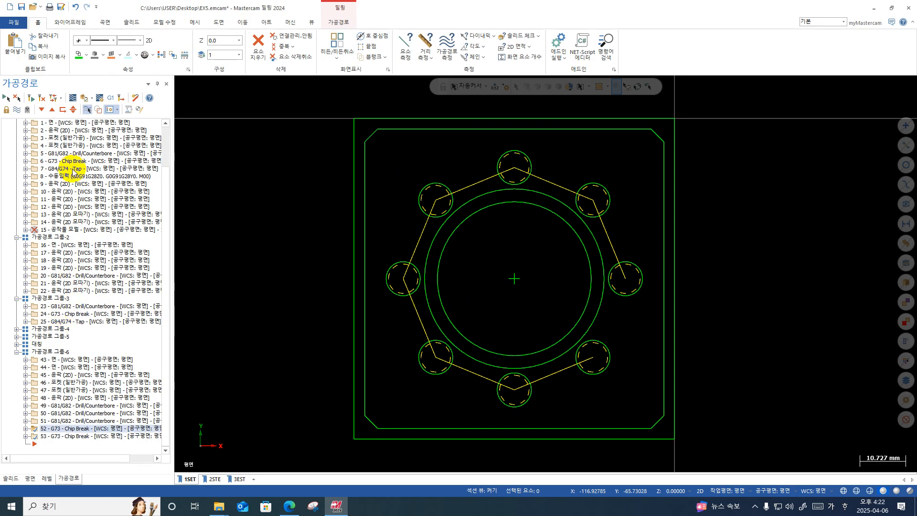
Copy G84/G74 Tap operations 7 and 25 to the end of toolpath group-6.
{"action": "left_click", "coordinate": [72, 170]}
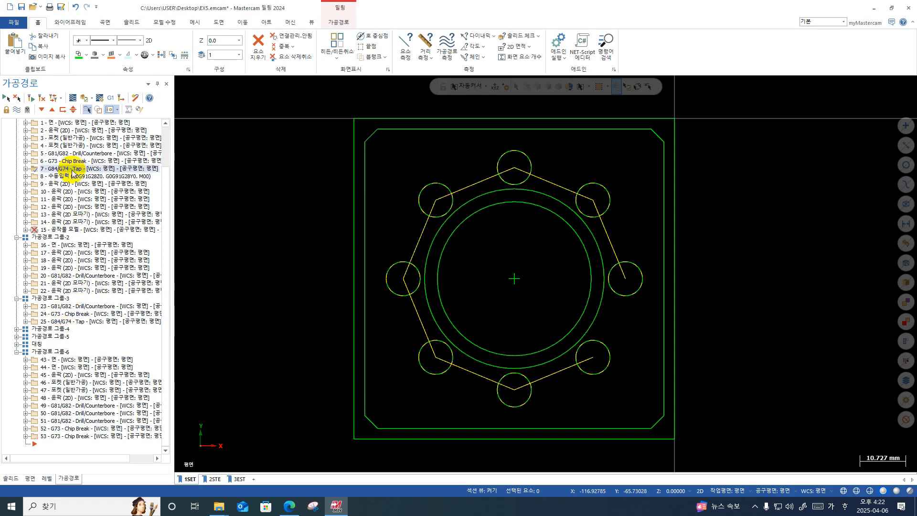
{"action": "left_click", "coordinate": [69, 324]}
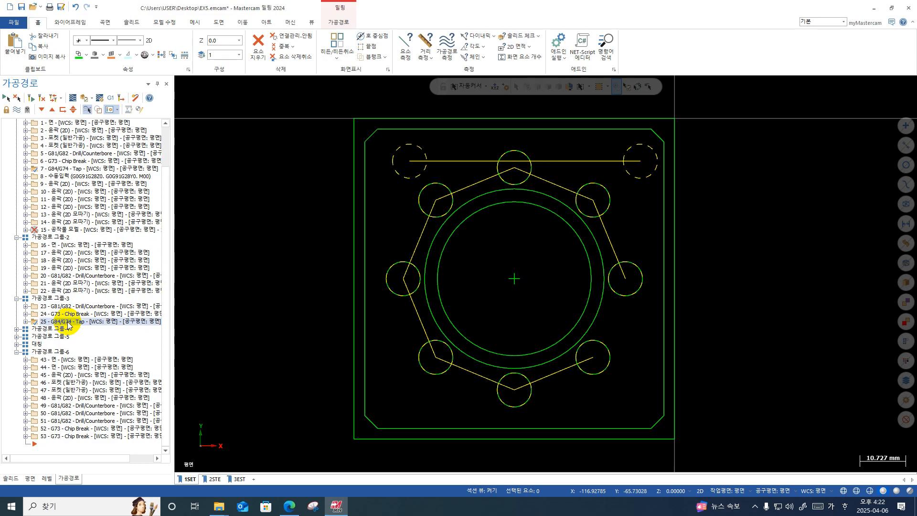
{"action": "key", "text": "ctrl+c"}
{"action": "key", "text": "ctrl+v"}
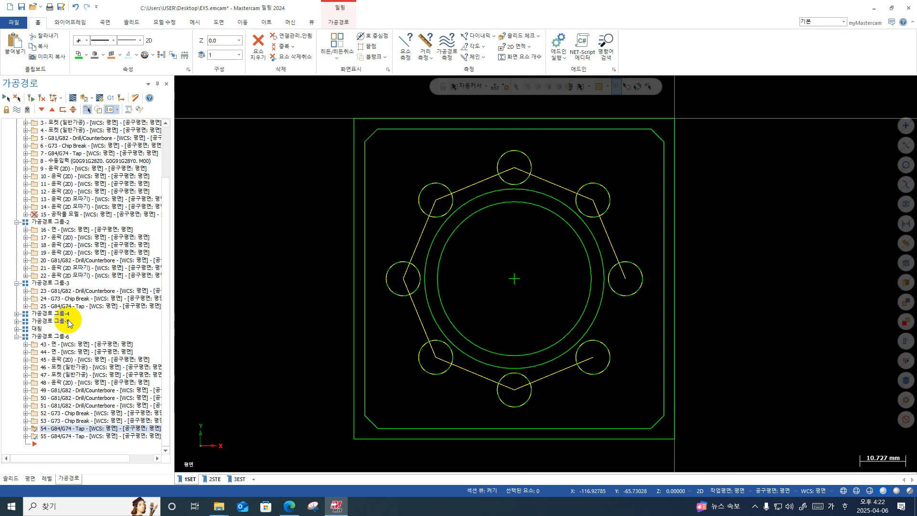
Post-process all operations of toolpath group-6 to the NC file O0001.NC, replacing the existing file.
{"action": "left_click", "coordinate": [50, 336]}
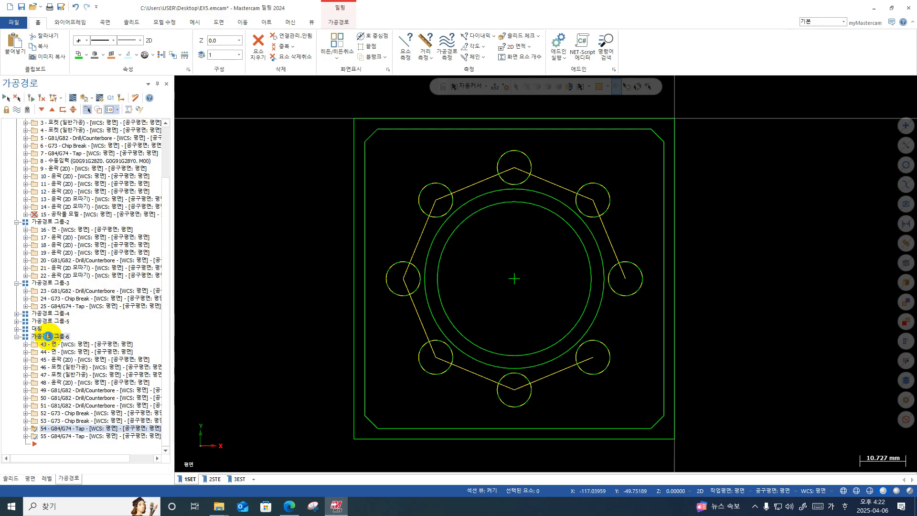
{"action": "left_click", "coordinate": [109, 97]}
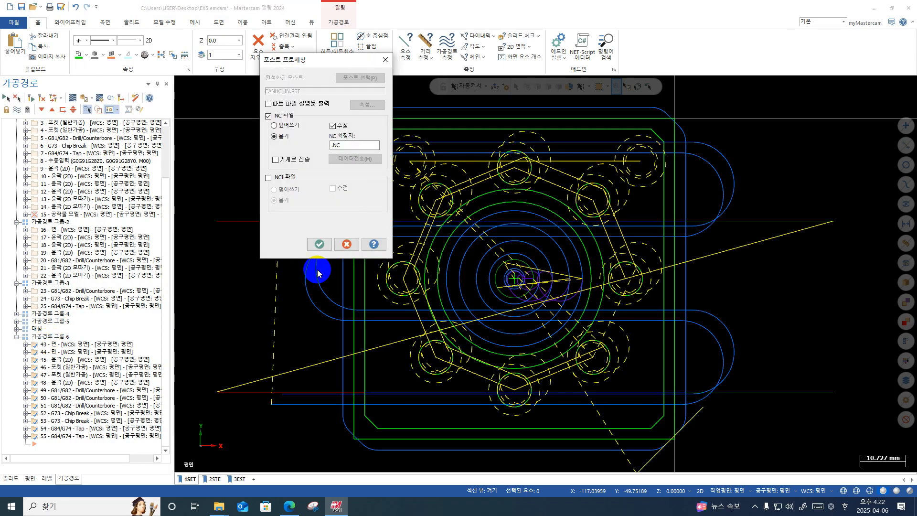
{"action": "left_click", "coordinate": [311, 250]}
{"action": "left_click", "coordinate": [487, 271]}
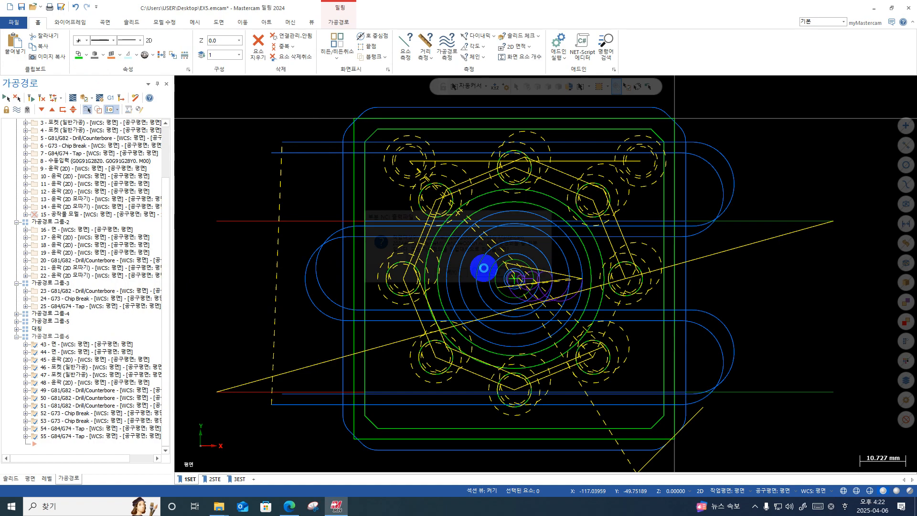
{"action": "key", "text": "Return"}
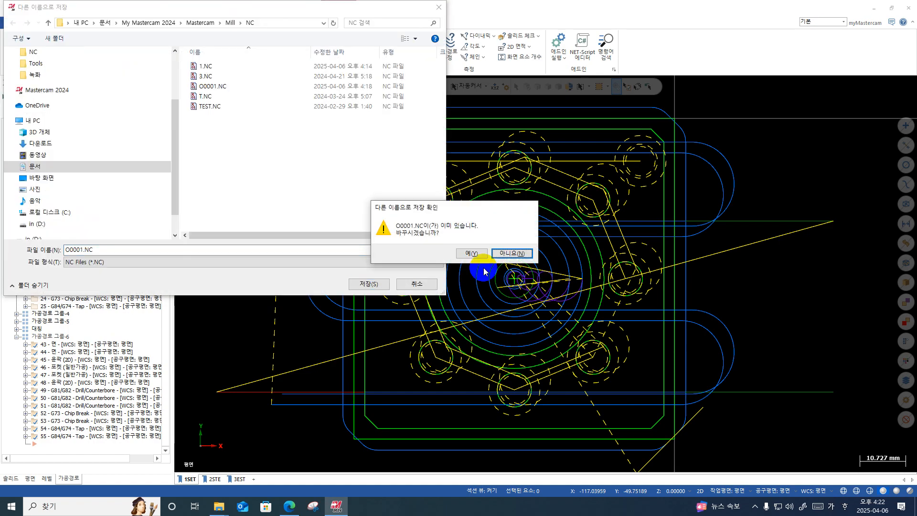
{"action": "left_click", "coordinate": [457, 254]}
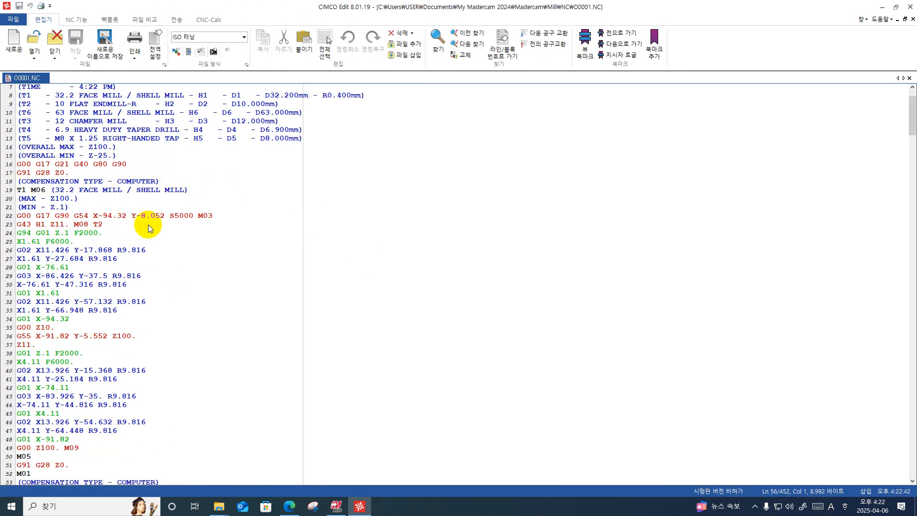
Examine the G54 and G55 work offset lines of the facing tool and the start of the 10 mm end mill section.
{"action": "left_click", "coordinate": [92, 217]}
{"action": "scroll", "coordinate": [88, 230], "scroll_direction": "down", "scroll_amount": 1}
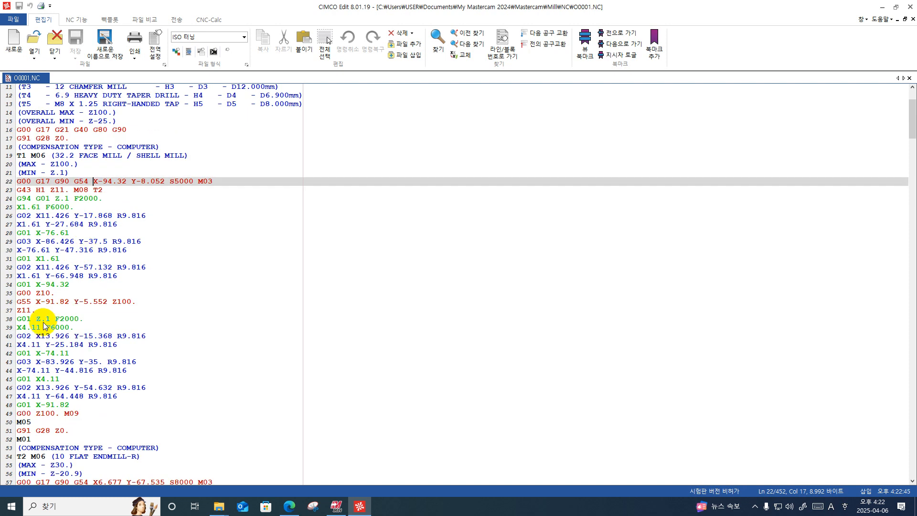
{"action": "left_click", "coordinate": [36, 301]}
{"action": "scroll", "coordinate": [38, 306], "scroll_direction": "down", "scroll_amount": 3}
{"action": "scroll", "coordinate": [39, 305], "scroll_direction": "down", "scroll_amount": 3}
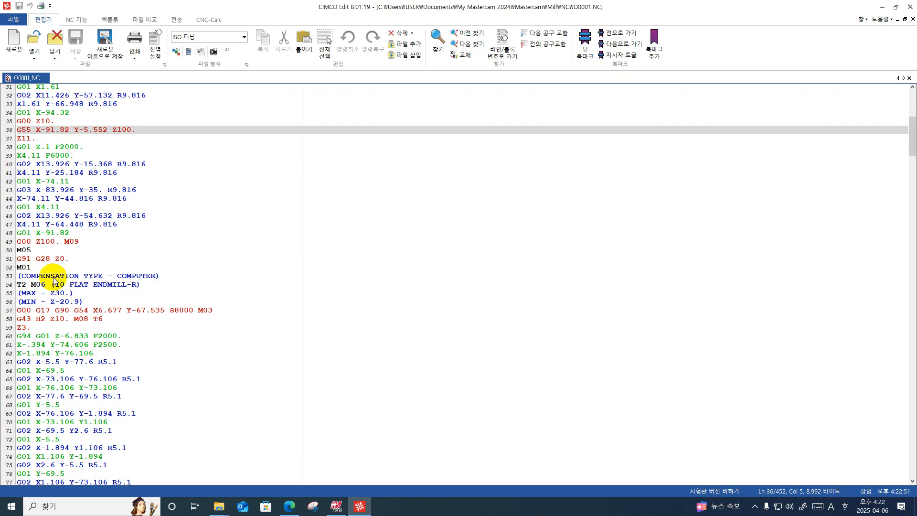
{"action": "scroll", "coordinate": [69, 287], "scroll_direction": "down", "scroll_amount": 2}
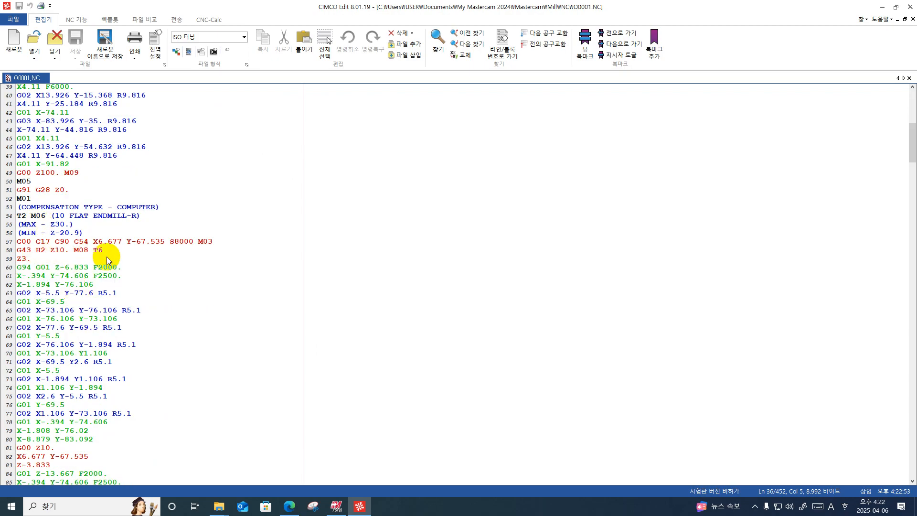
{"action": "left_click", "coordinate": [62, 257]}
{"action": "scroll", "coordinate": [62, 254], "scroll_direction": "down", "scroll_amount": 1}
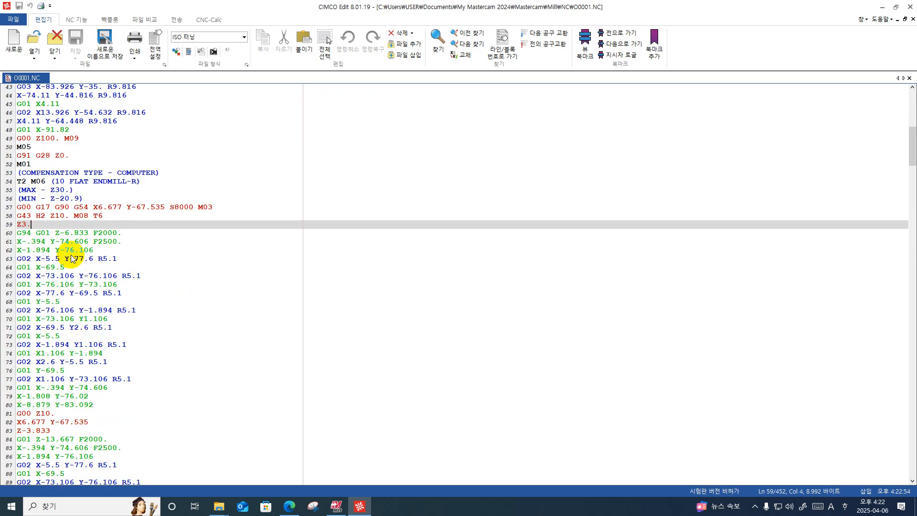
Examine the 10 mm end mill's contour and pocket passes and its retract moves up to the T6 tool change.
{"action": "scroll", "coordinate": [96, 393], "scroll_direction": "down", "scroll_amount": 8}
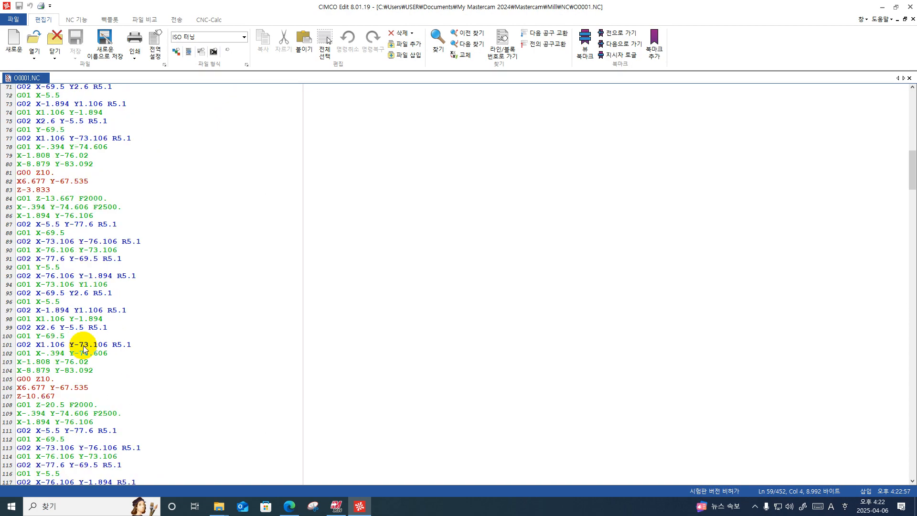
{"action": "scroll", "coordinate": [84, 353], "scroll_direction": "down", "scroll_amount": 10}
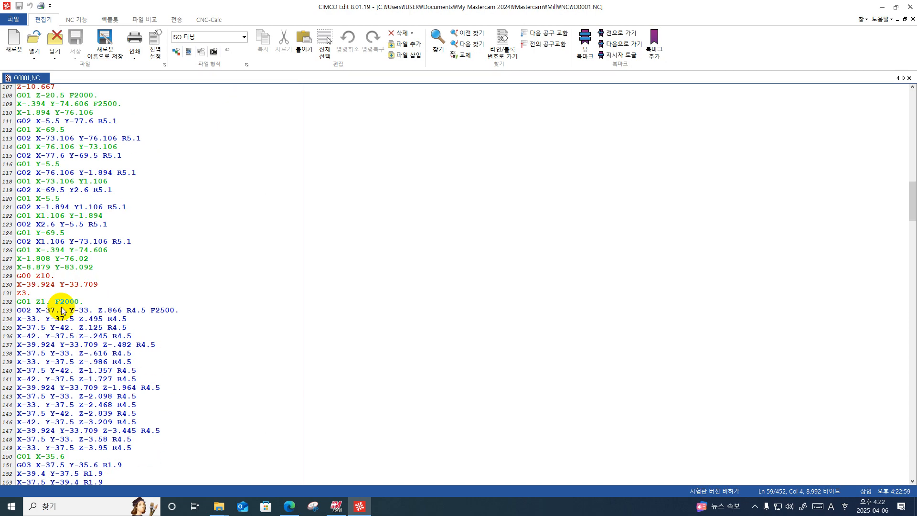
{"action": "scroll", "coordinate": [74, 319], "scroll_direction": "down", "scroll_amount": 15}
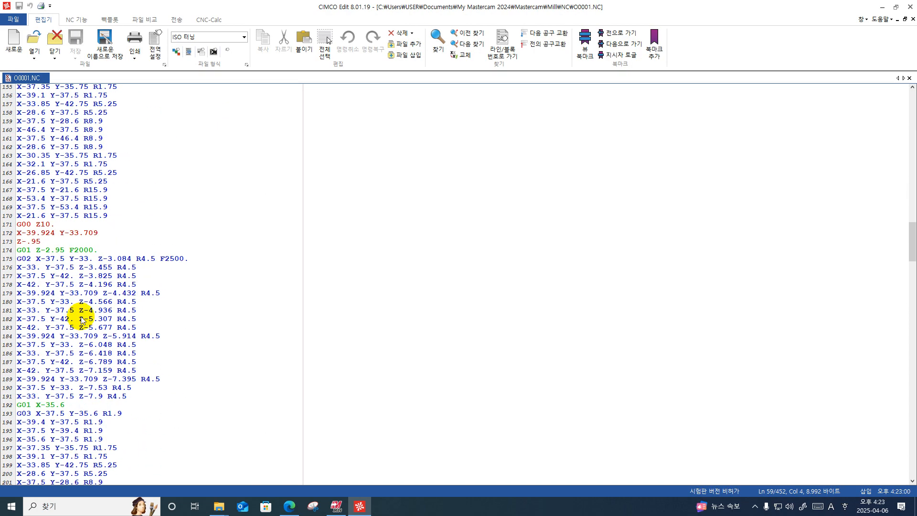
{"action": "scroll", "coordinate": [83, 323], "scroll_direction": "down", "scroll_amount": 14}
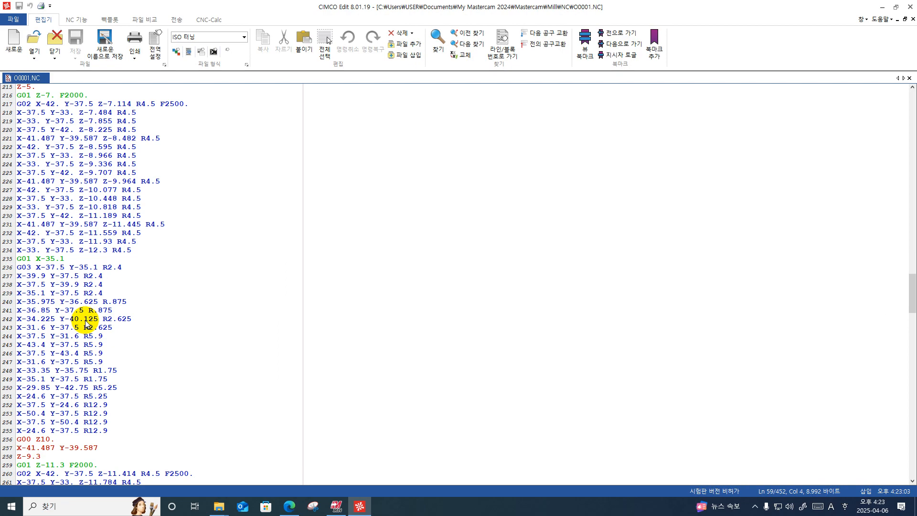
{"action": "left_click", "coordinate": [61, 302]}
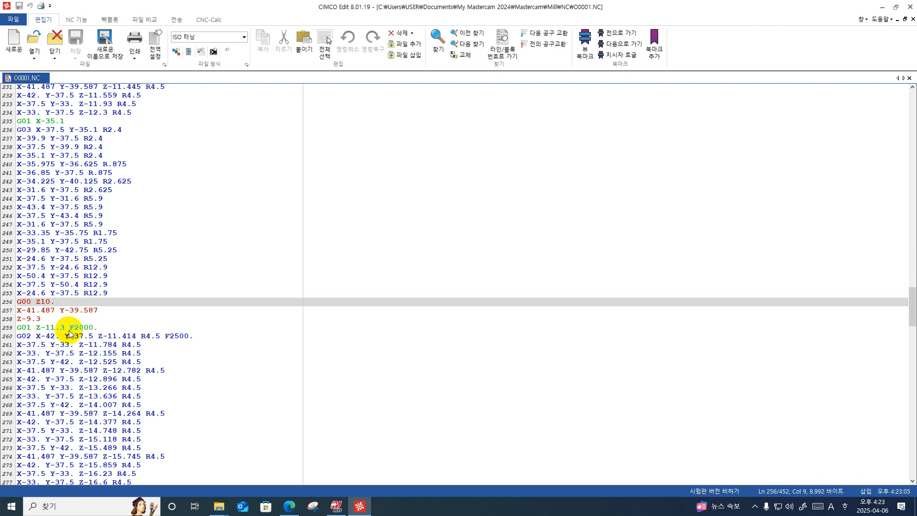
{"action": "scroll", "coordinate": [71, 315], "scroll_direction": "down", "scroll_amount": 2}
{"action": "scroll", "coordinate": [74, 269], "scroll_direction": "down", "scroll_amount": 6}
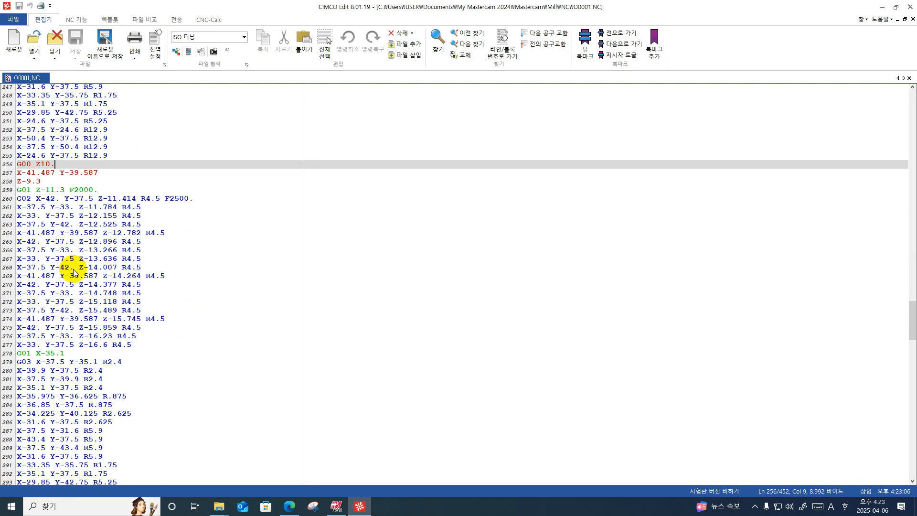
{"action": "scroll", "coordinate": [80, 277], "scroll_direction": "down", "scroll_amount": 10}
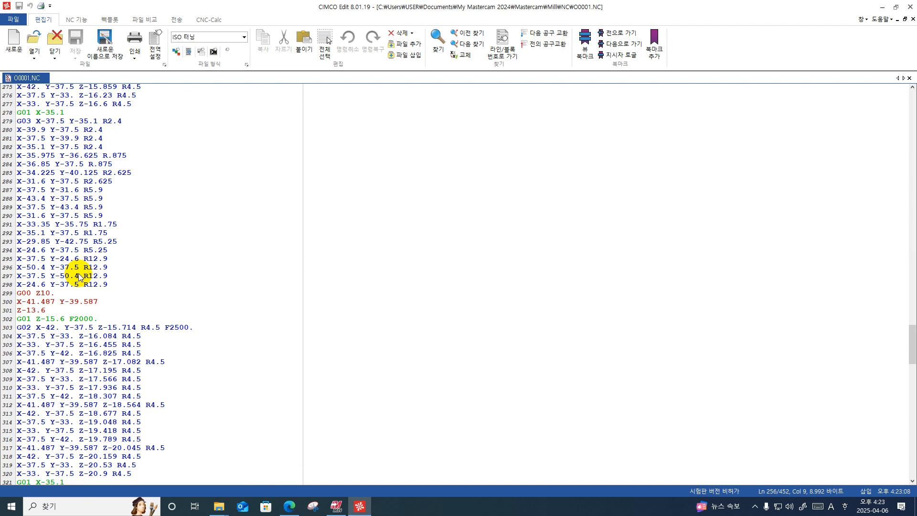
{"action": "scroll", "coordinate": [72, 367], "scroll_direction": "down", "scroll_amount": 2}
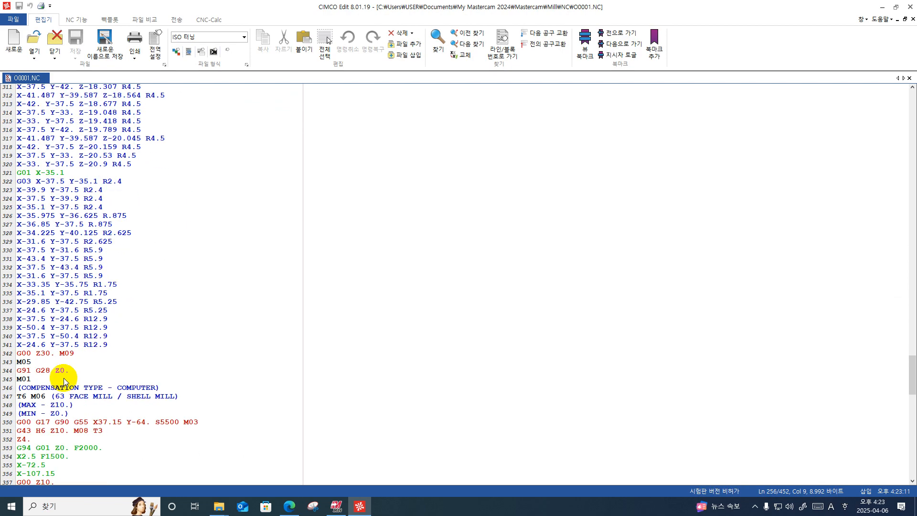
{"action": "scroll", "coordinate": [72, 370], "scroll_direction": "up", "scroll_amount": 4}
{"action": "scroll", "coordinate": [71, 375], "scroll_direction": "up", "scroll_amount": 2}
{"action": "scroll", "coordinate": [70, 375], "scroll_direction": "up", "scroll_amount": 6}
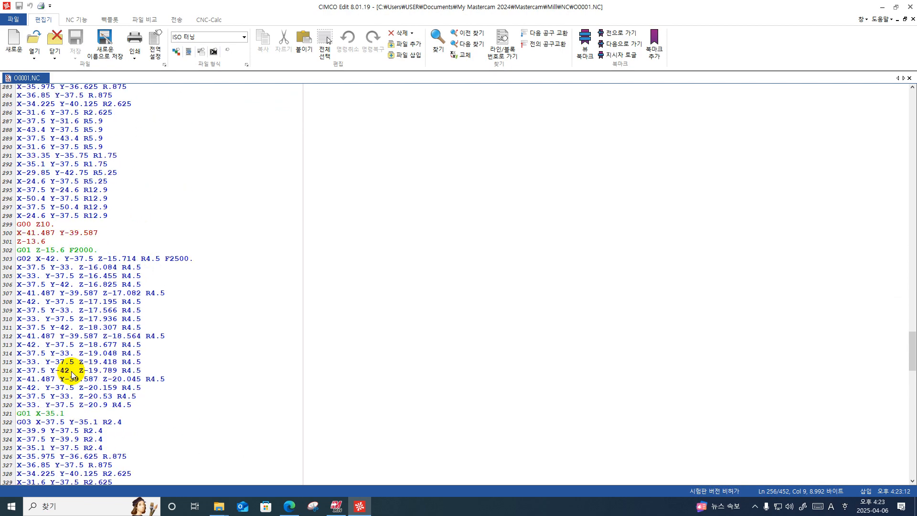
{"action": "scroll", "coordinate": [335, 270], "scroll_direction": "down", "scroll_amount": 3}
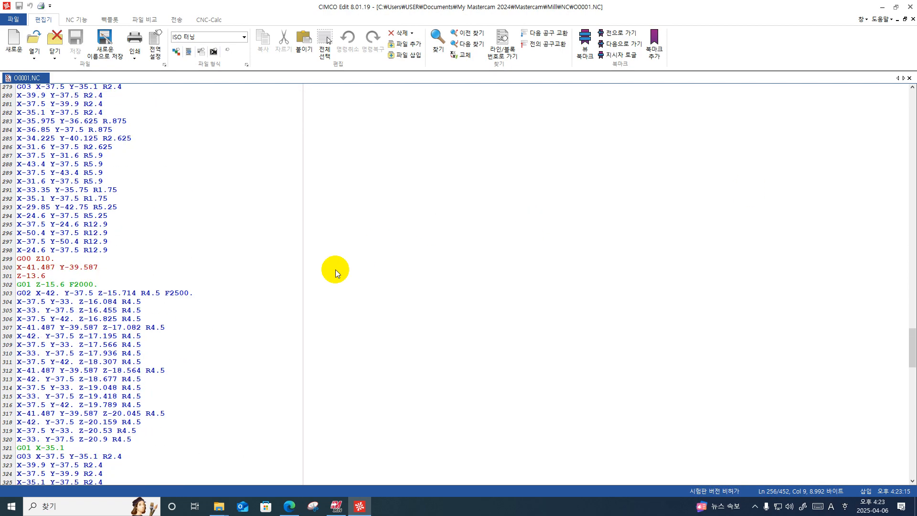
{"action": "scroll", "coordinate": [322, 276], "scroll_direction": "down", "scroll_amount": 2}
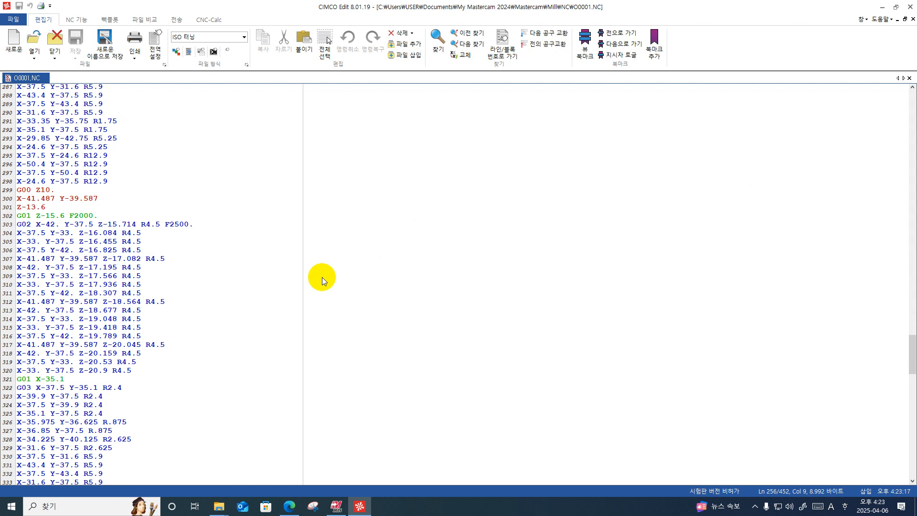
Search the NC program for the G55 work offset calls and close the NC editor.
{"action": "left_click", "coordinate": [239, 146]}
{"action": "left_click", "coordinate": [439, 53]}
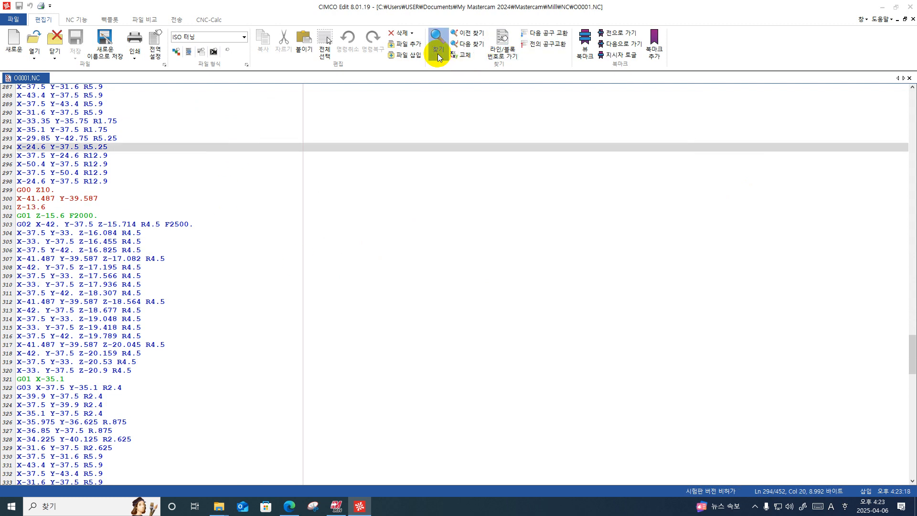
{"action": "type", "text": "G55"}
{"action": "key", "text": "Return"}
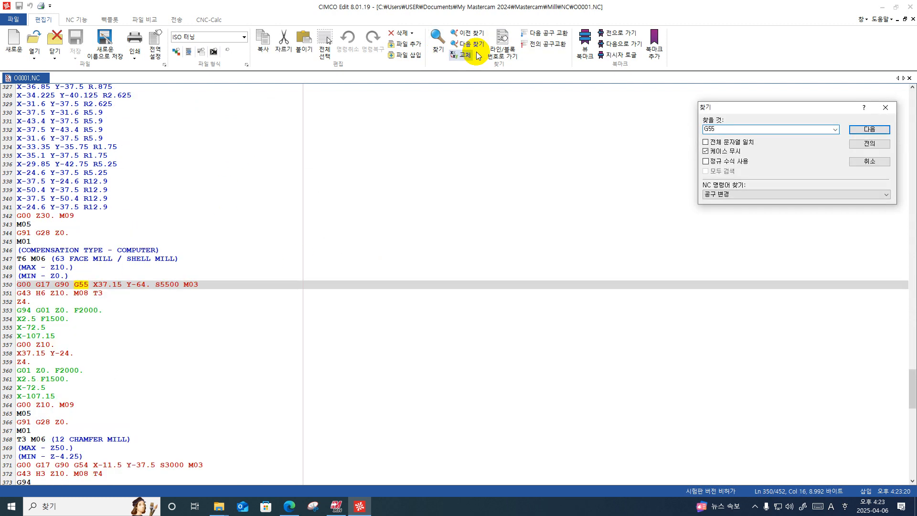
{"action": "left_click", "coordinate": [865, 145]}
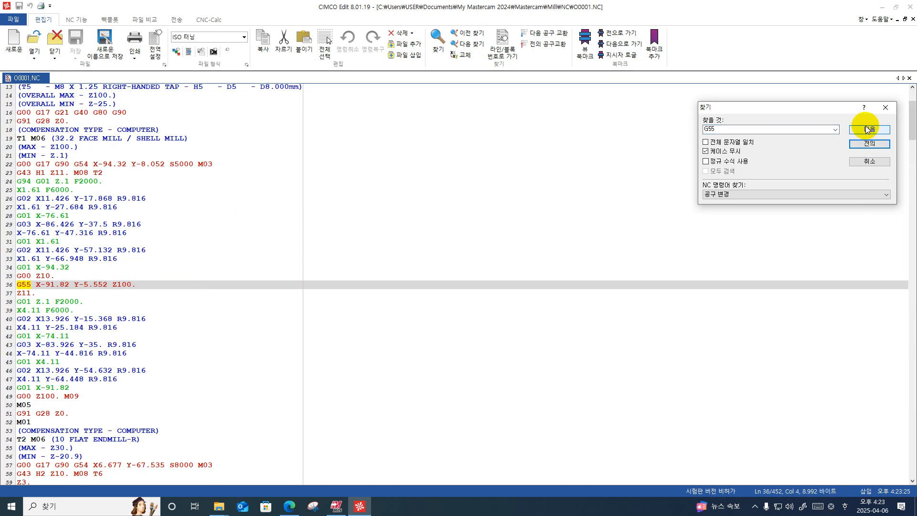
{"action": "left_click", "coordinate": [867, 130]}
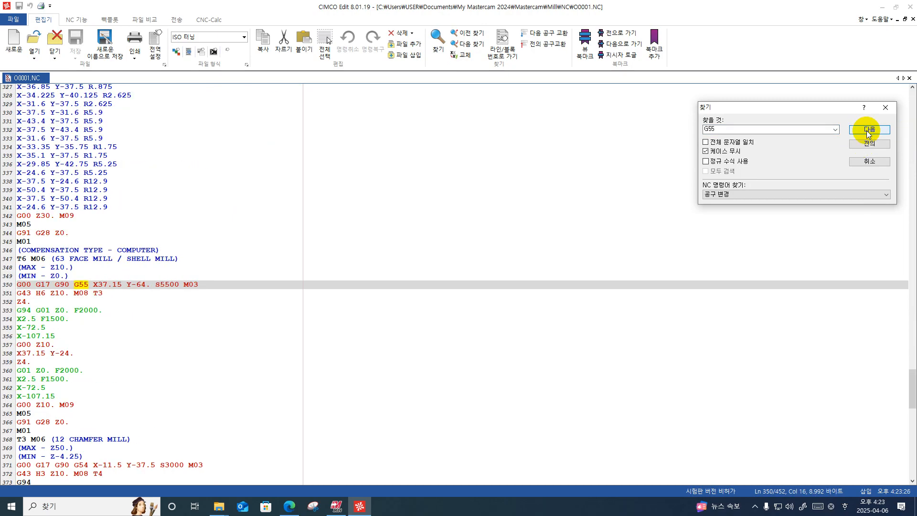
{"action": "double_click", "coordinate": [712, 128]}
{"action": "left_click", "coordinate": [868, 130]}
{"action": "left_click", "coordinate": [443, 252]}
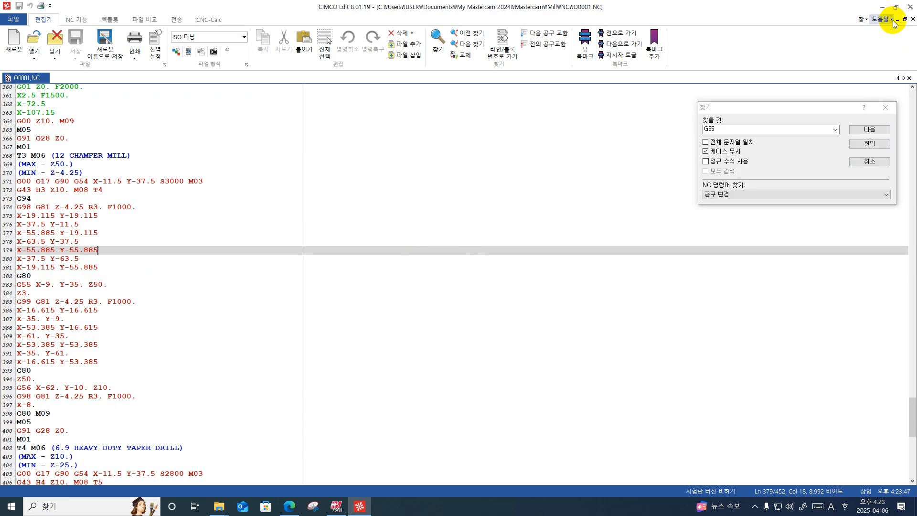
{"action": "left_click", "coordinate": [909, 7]}
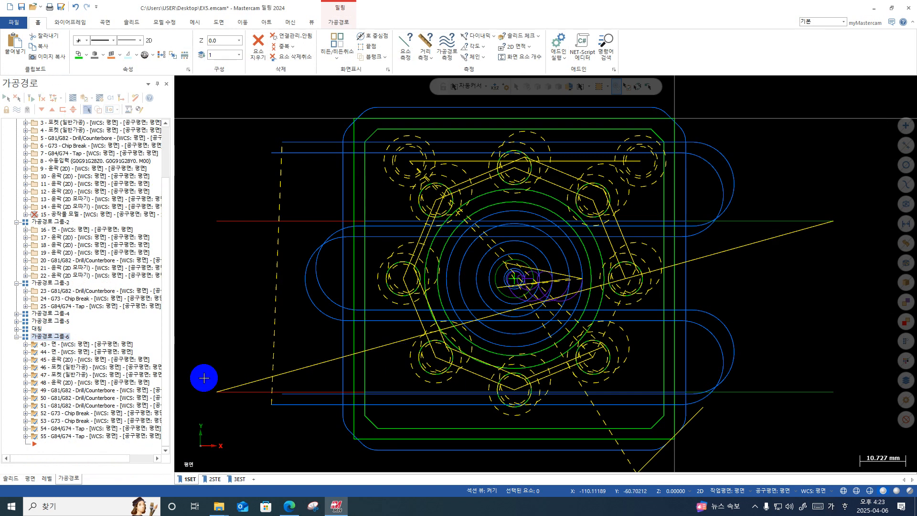
Start a trial contour operation on the outer square to view its linking and work offset settings, and discard it.
{"action": "scroll", "coordinate": [72, 196], "scroll_direction": "up", "scroll_amount": 3}
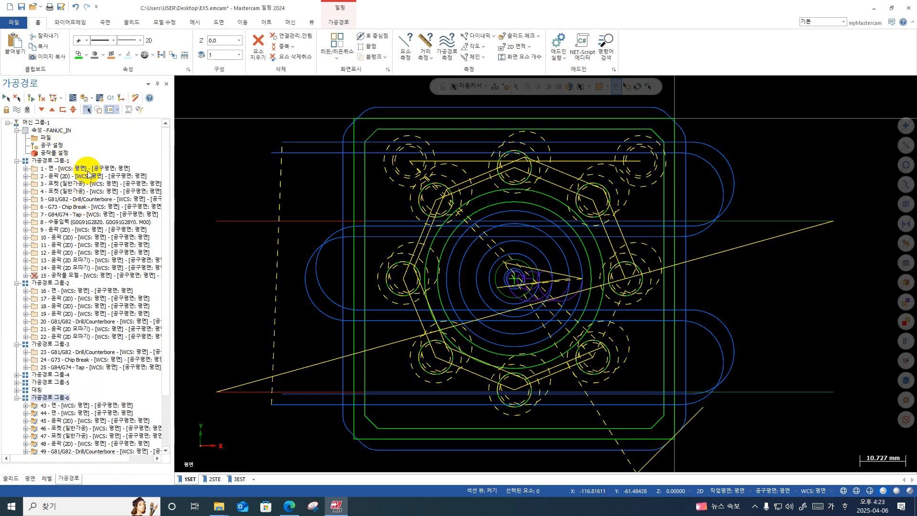
{"action": "scroll", "coordinate": [61, 324], "scroll_direction": "down", "scroll_amount": 3}
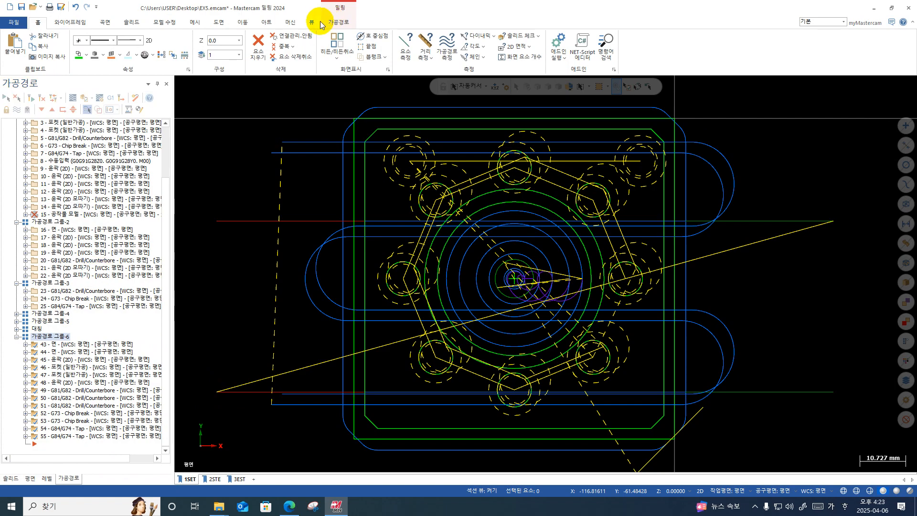
{"action": "left_click", "coordinate": [338, 22]}
{"action": "left_click", "coordinate": [28, 45]}
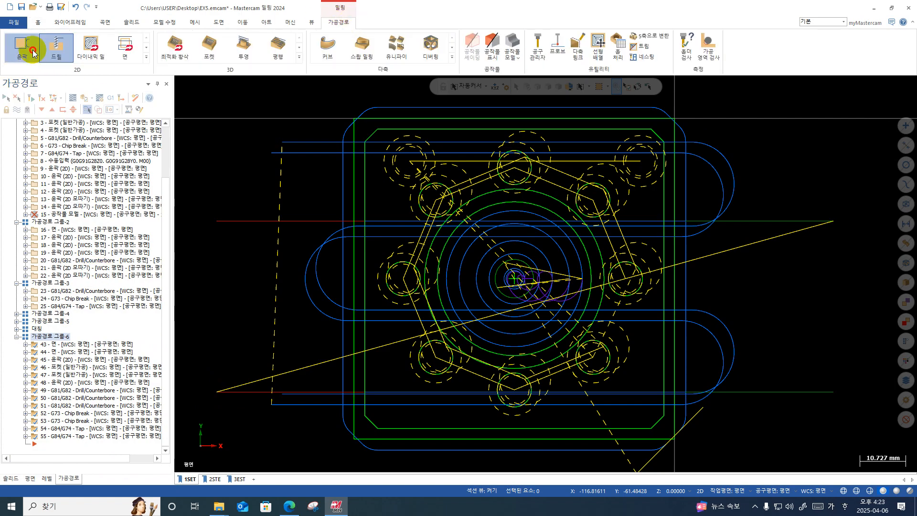
{"action": "left_click", "coordinate": [674, 189]}
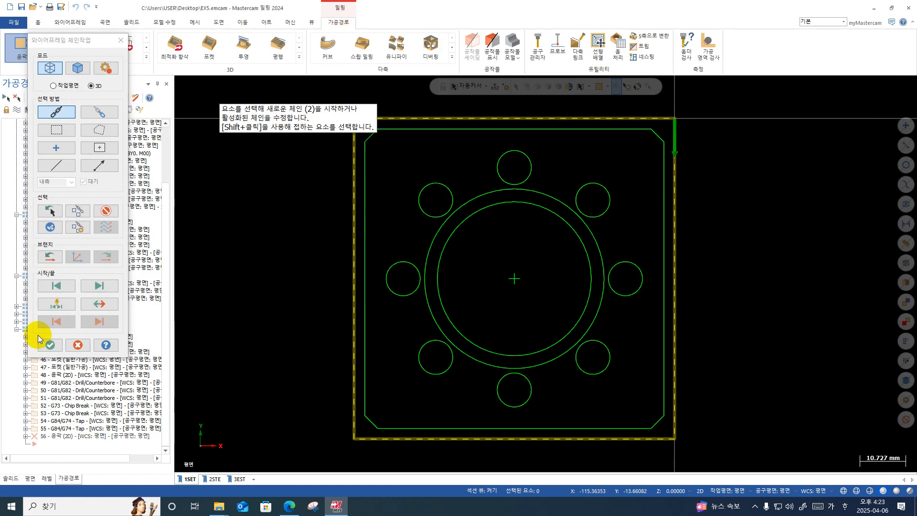
{"action": "left_click", "coordinate": [50, 345]}
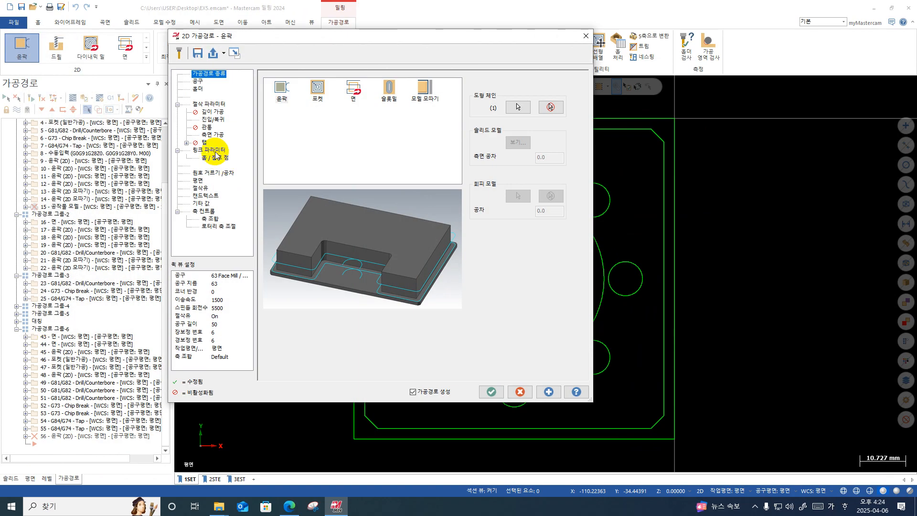
{"action": "left_click", "coordinate": [215, 150]}
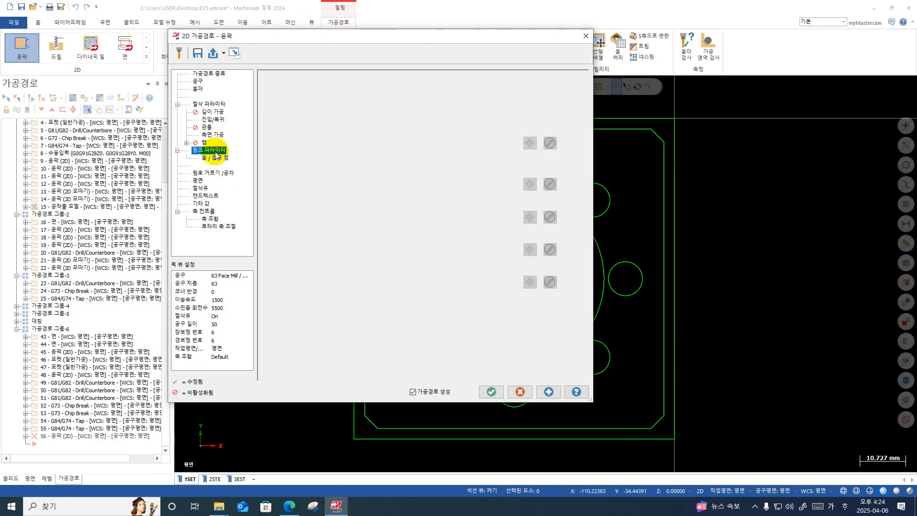
{"action": "left_click", "coordinate": [196, 182]}
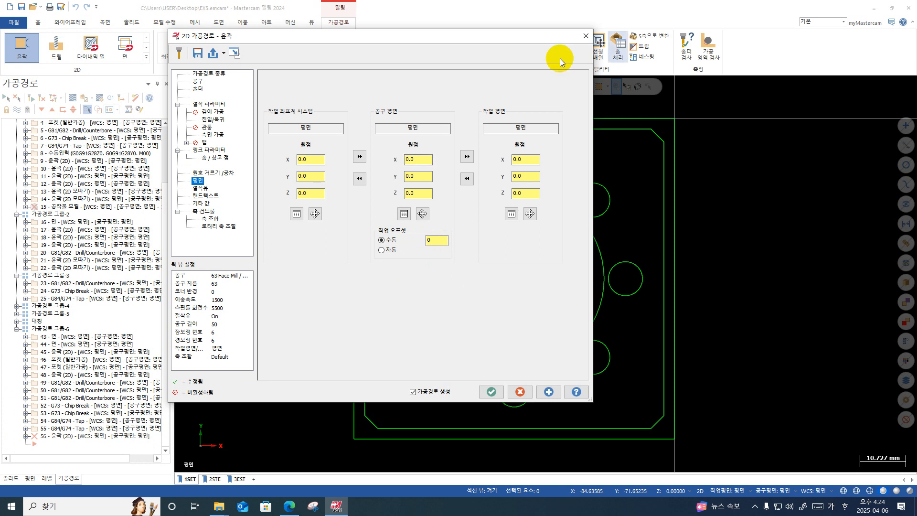
{"action": "left_click", "coordinate": [585, 36]}
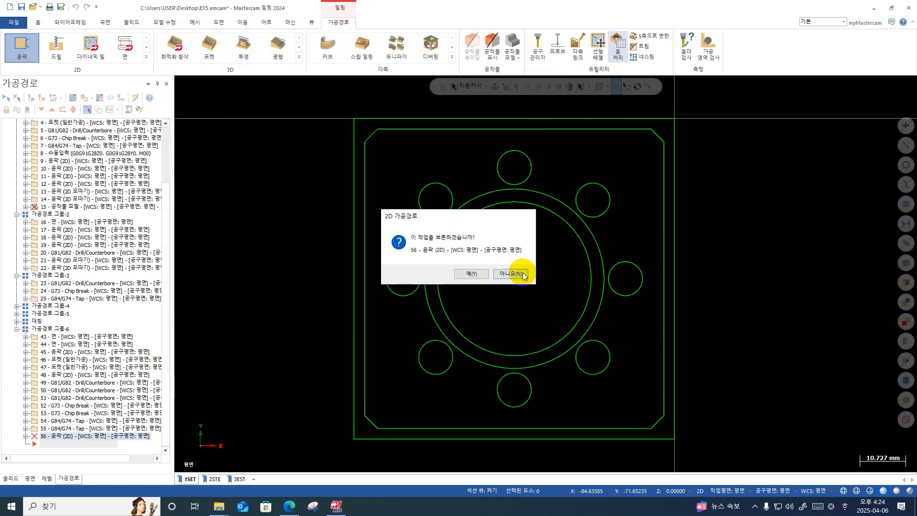
{"action": "left_click", "coordinate": [523, 275]}
{"action": "key", "text": "ctrl+1"}
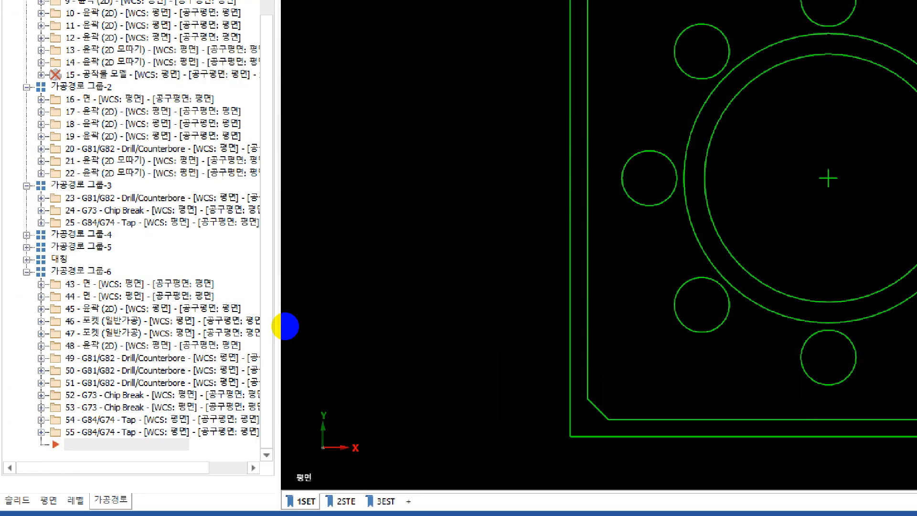
{"action": "left_click", "coordinate": [296, 319]}
{"action": "mouse_move", "coordinate": [343, 287]}
{"action": "left_mouse_down"}
{"action": "mouse_move", "coordinate": [222, 408]}
{"action": "mouse_move", "coordinate": [359, 366]}
{"action": "left_mouse_up"}
{"action": "mouse_move", "coordinate": [472, 368]}
{"action": "left_mouse_down"}
{"action": "mouse_move", "coordinate": [485, 179]}
{"action": "mouse_move", "coordinate": [545, 238]}
{"action": "left_mouse_up"}
{"action": "left_click_drag", "start_coordinate": [267, 298], "coordinate": [545, 180]}
{"action": "left_click_drag", "start_coordinate": [309, 285], "coordinate": [542, 201]}
{"action": "left_click_drag", "start_coordinate": [487, 219], "coordinate": [549, 198]}
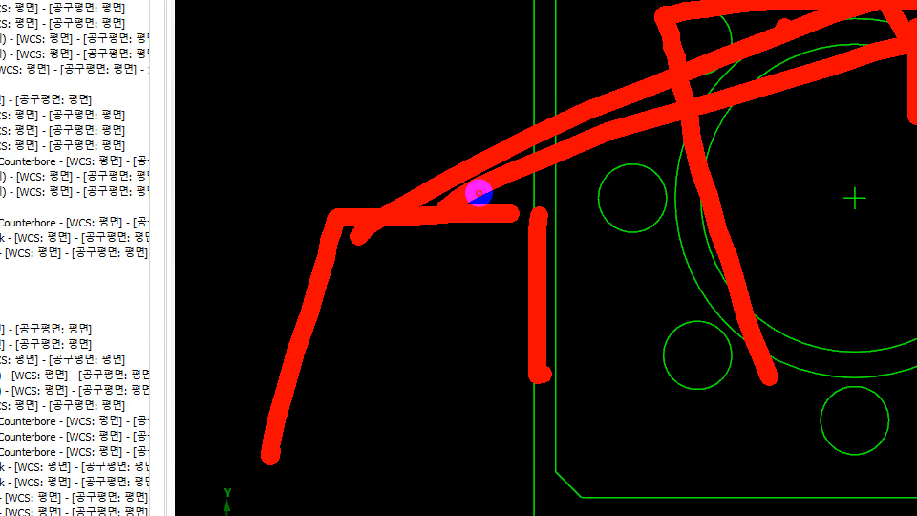
{"action": "left_click_drag", "start_coordinate": [496, 187], "coordinate": [543, 198]}
{"action": "left_click_drag", "start_coordinate": [550, 206], "coordinate": [420, 280]}
{"action": "key", "text": "Escape"}
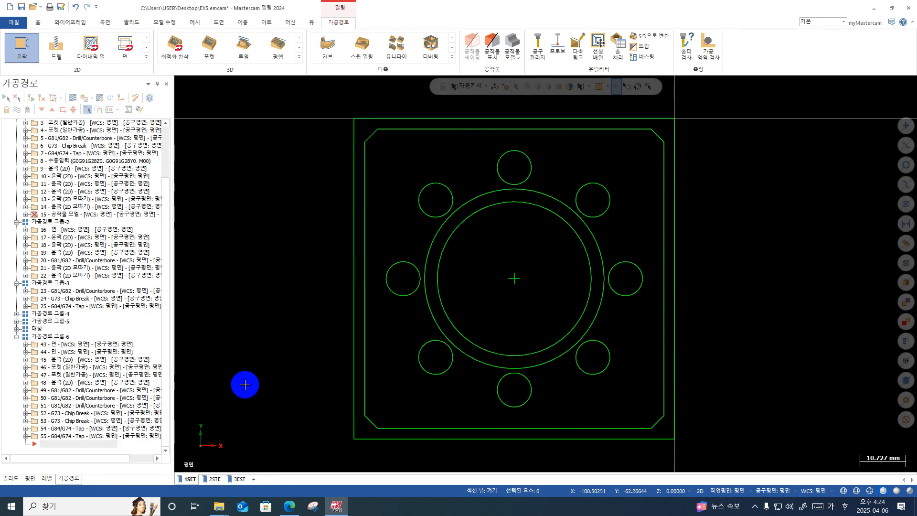
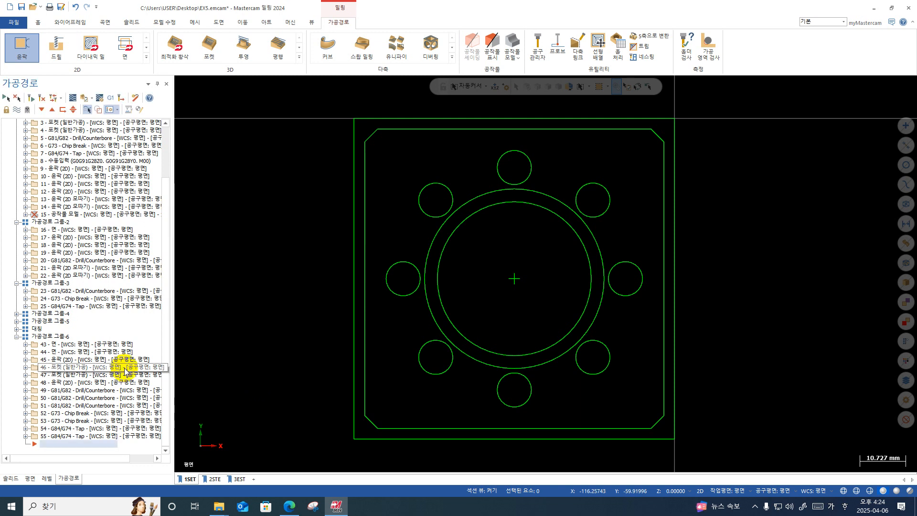
Show the complete set of 2D toolpath types to examine the milling and hole-making operations.
{"action": "left_click", "coordinate": [234, 422]}
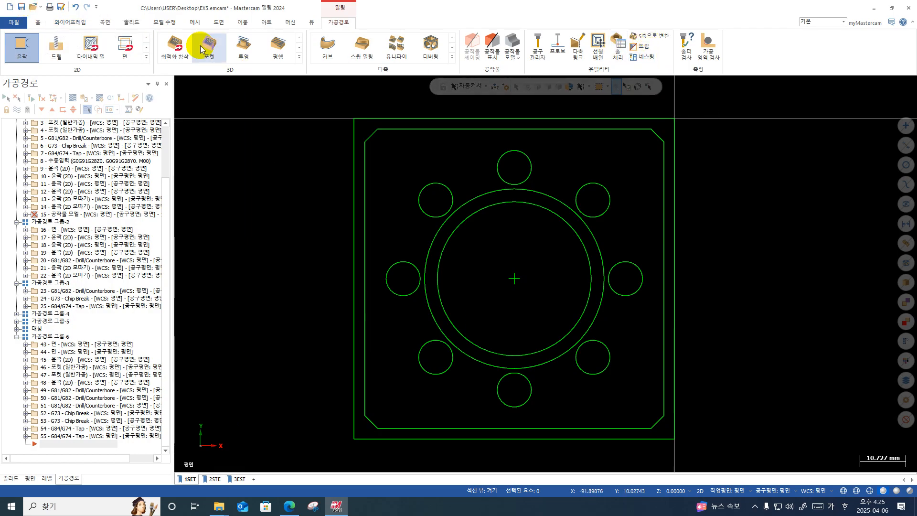
{"action": "left_click", "coordinate": [147, 57]}
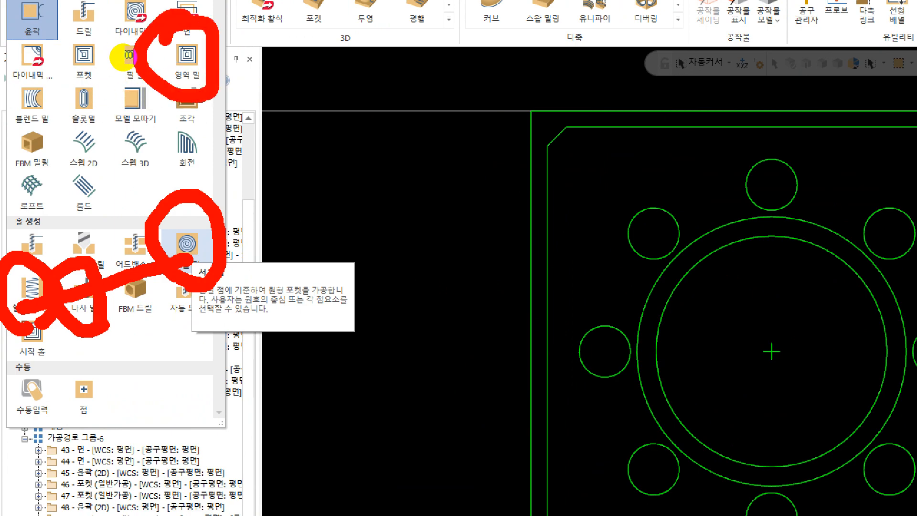
{"action": "key", "text": "Escape"}
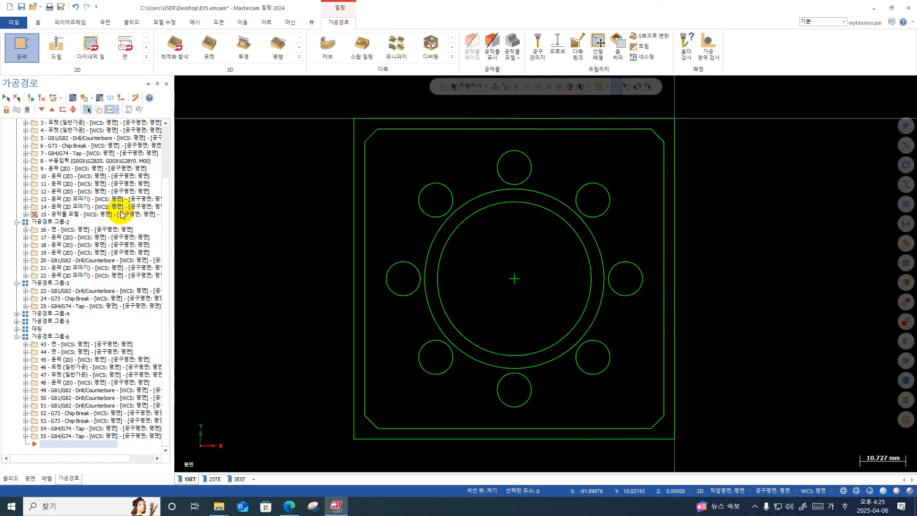
{"action": "left_click", "coordinate": [21, 48]}
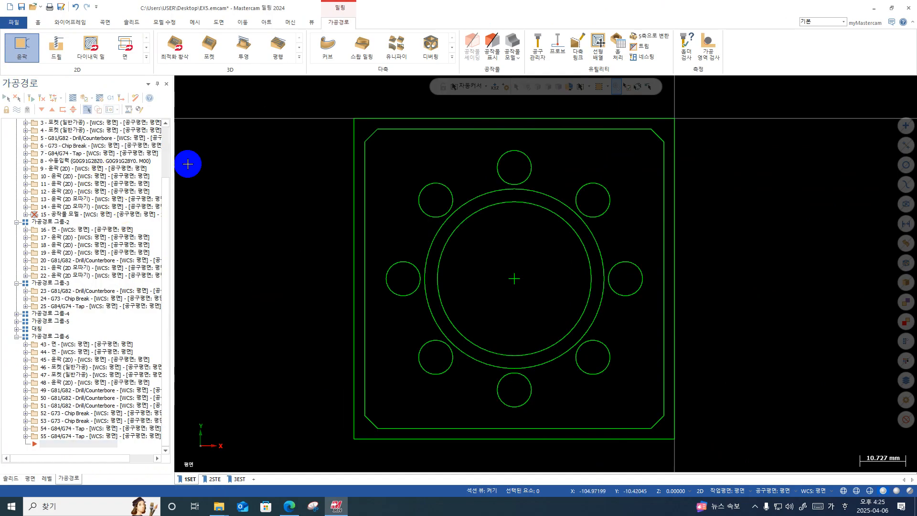
{"action": "left_click", "coordinate": [147, 56]}
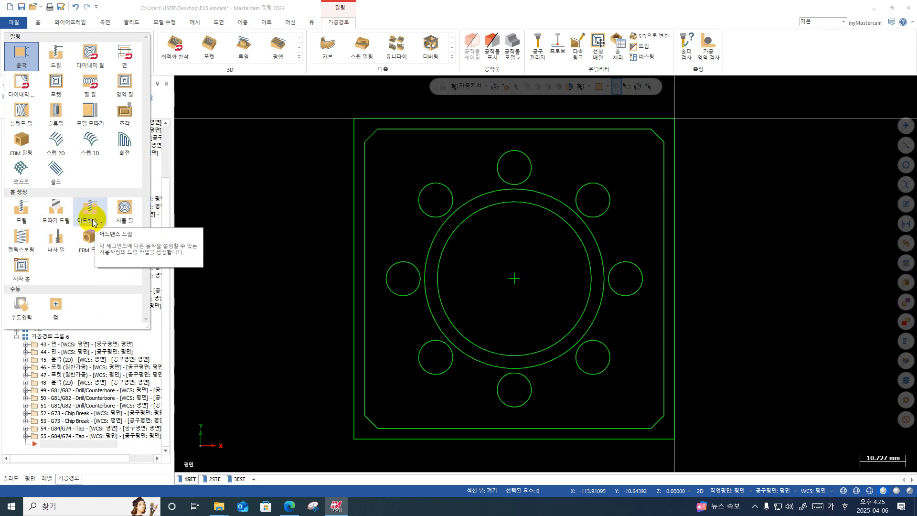
{"action": "left_click", "coordinate": [274, 267]}
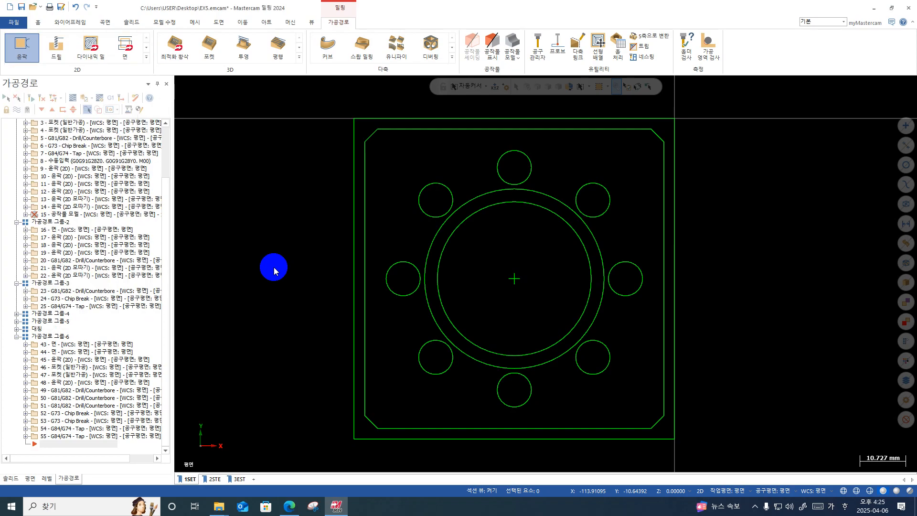
Start a new empty part file, discarding the changes to EX5.emcam.
{"action": "scroll", "coordinate": [281, 361], "scroll_direction": "down", "scroll_amount": 1}
{"action": "scroll", "coordinate": [769, 315], "scroll_direction": "down", "scroll_amount": 1}
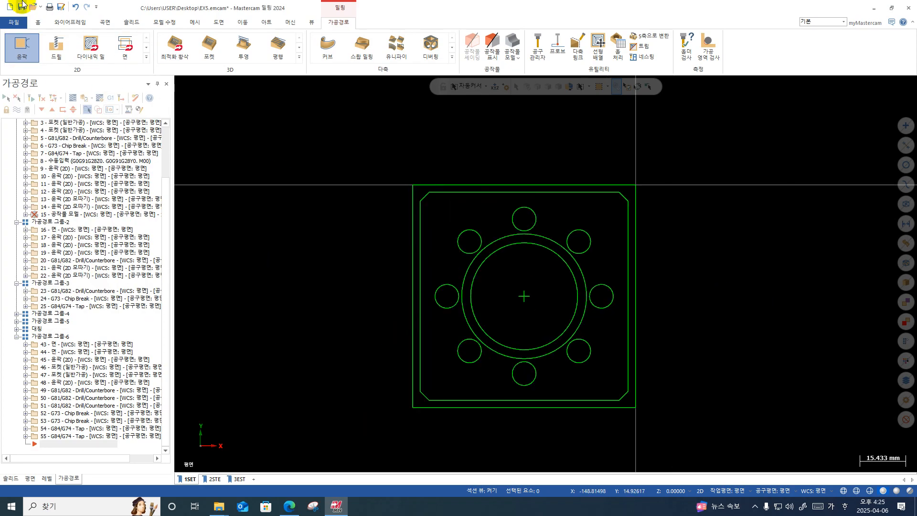
{"action": "left_click", "coordinate": [7, 9]}
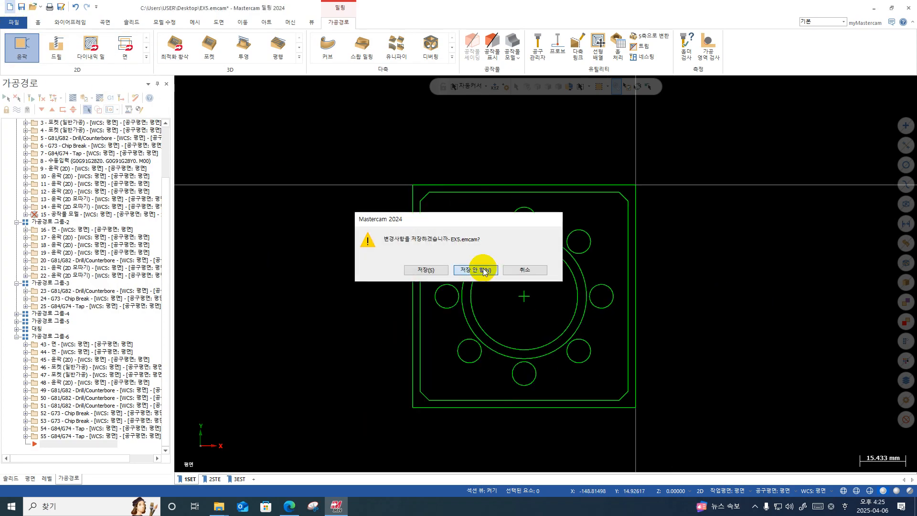
{"action": "left_click", "coordinate": [483, 267]}
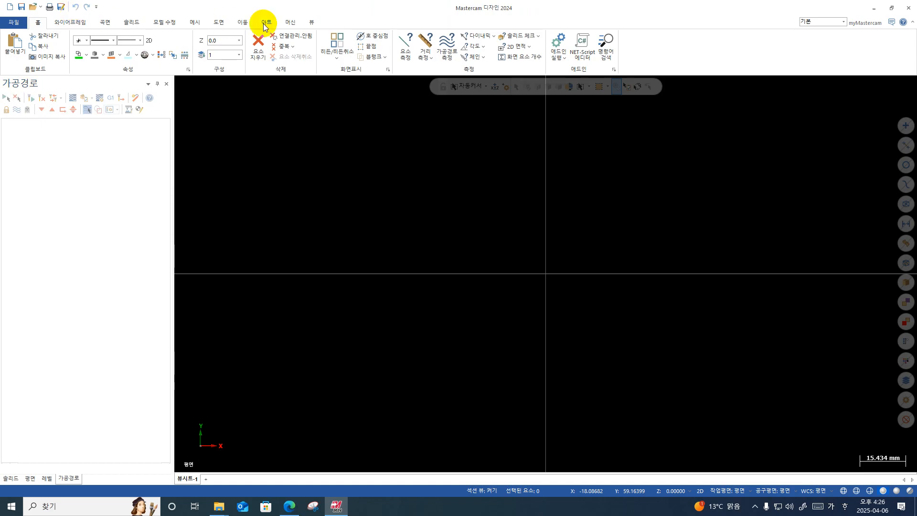
Add a milling machine group using the FANUC_IN.mcam-mmd machine definition.
{"action": "left_click", "coordinate": [288, 24]}
{"action": "left_click", "coordinate": [15, 55]}
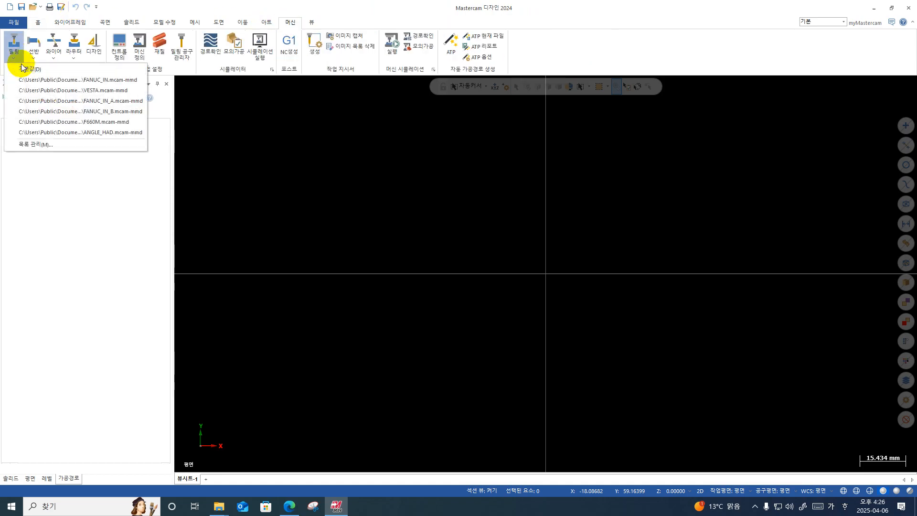
{"action": "left_click", "coordinate": [26, 82]}
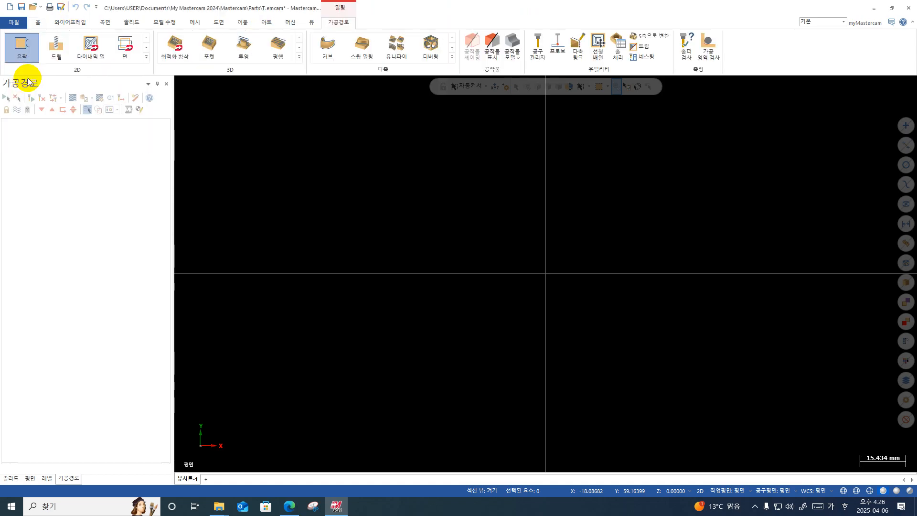
Show the hole-making toolpath types and look at Circle Mill, Helix Bore and Thread Mill.
{"action": "left_click", "coordinate": [147, 60]}
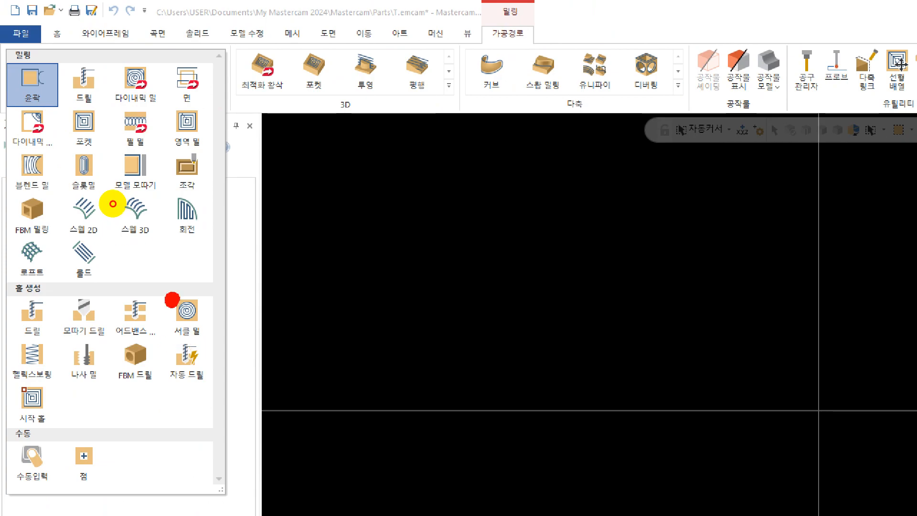
{"action": "mouse_move", "coordinate": [172, 298]}
{"action": "left_mouse_down"}
{"action": "mouse_move", "coordinate": [193, 332]}
{"action": "mouse_move", "coordinate": [195, 299]}
{"action": "left_mouse_up"}
{"action": "left_click", "coordinate": [59, 372]}
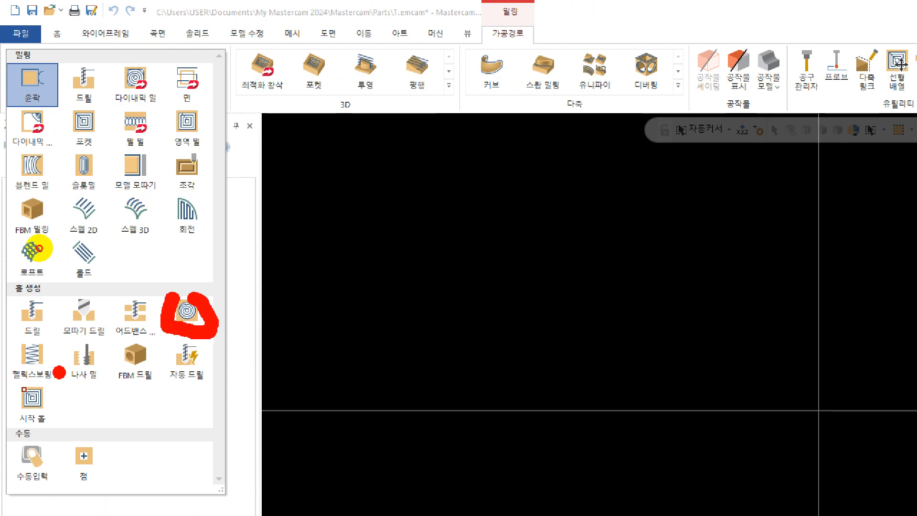
{"action": "mouse_move", "coordinate": [79, 391]}
{"action": "left_mouse_down"}
{"action": "mouse_move", "coordinate": [136, 365]}
{"action": "mouse_move", "coordinate": [57, 334]}
{"action": "mouse_move", "coordinate": [7, 377]}
{"action": "mouse_move", "coordinate": [91, 377]}
{"action": "left_mouse_up"}
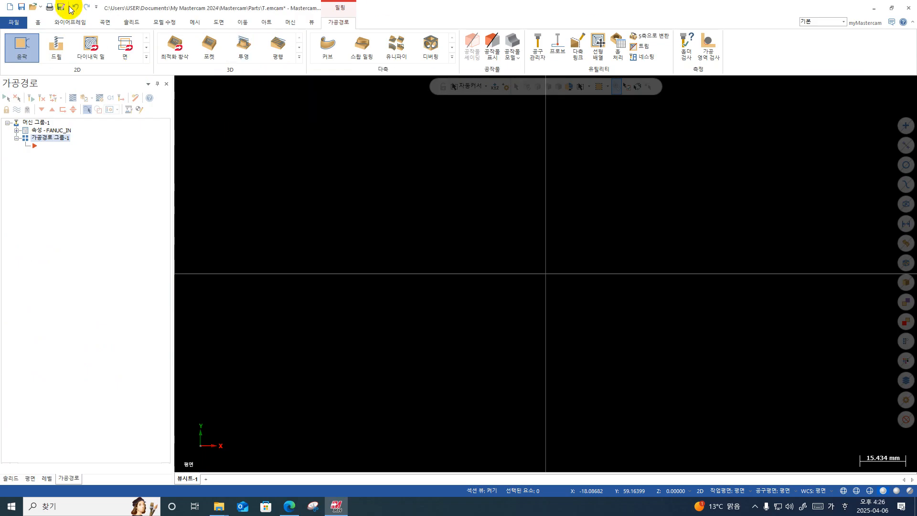
Draw six separate circles with a 30 mm diameter at scattered positions around the origin using the center point circle tool.
{"action": "left_click", "coordinate": [104, 35]}
{"action": "left_click", "coordinate": [125, 49]}
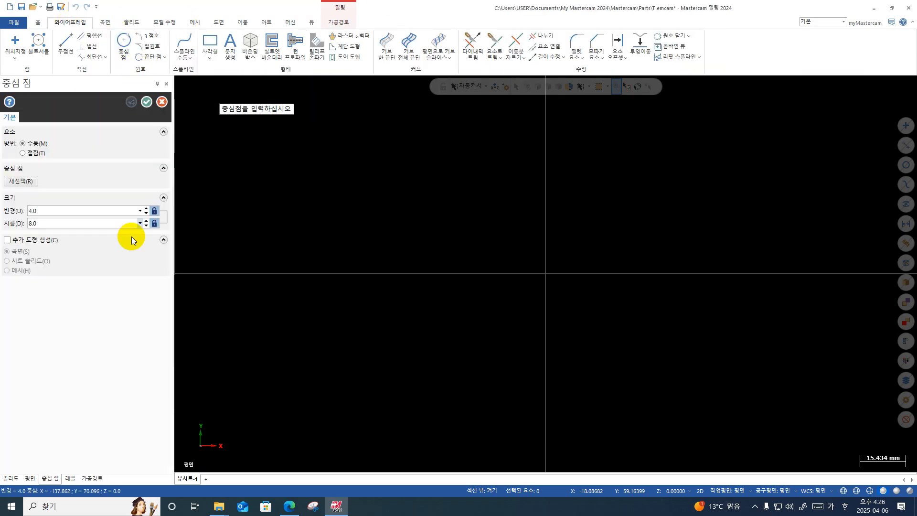
{"action": "left_click", "coordinate": [96, 227]}
{"action": "type", "text": "30"}
{"action": "key", "text": "Return"}
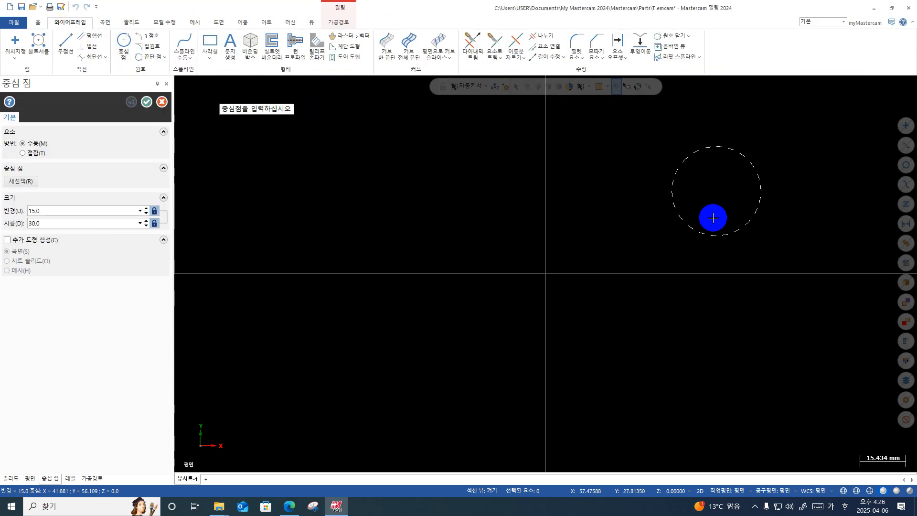
{"action": "left_click", "coordinate": [334, 209]}
{"action": "left_click", "coordinate": [651, 188]}
{"action": "scroll", "coordinate": [700, 345], "scroll_direction": "down", "scroll_amount": 1}
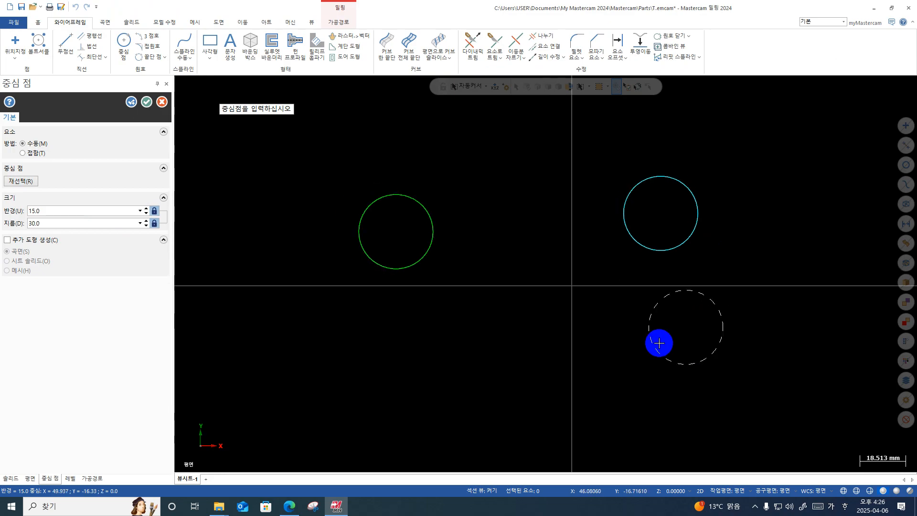
{"action": "left_click", "coordinate": [588, 361]}
{"action": "left_click", "coordinate": [383, 397]}
{"action": "left_click", "coordinate": [528, 168]}
{"action": "left_click", "coordinate": [801, 144]}
{"action": "key", "text": "Escape"}
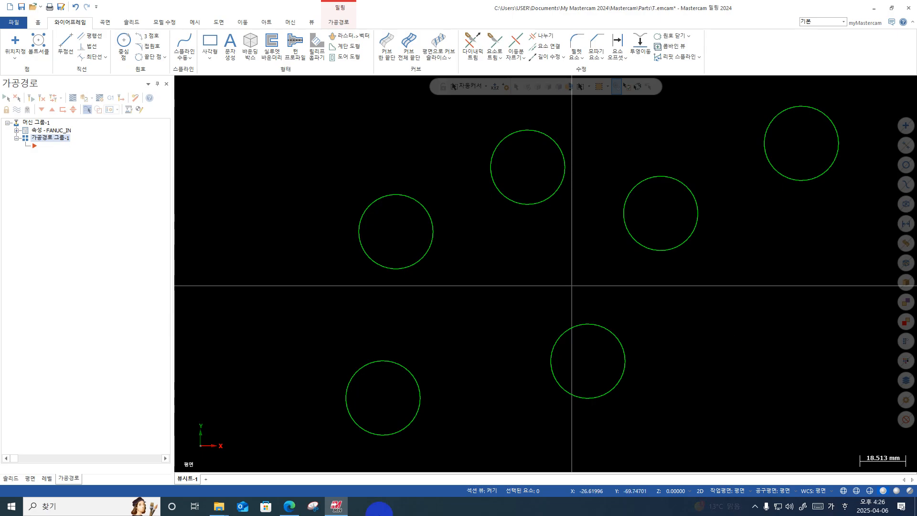
Switch to mastercam2025.pdf in the browser and read the toolpath transform pages on translate, rotate and mirror, including the machining direction notes.
{"action": "left_click", "coordinate": [287, 509]}
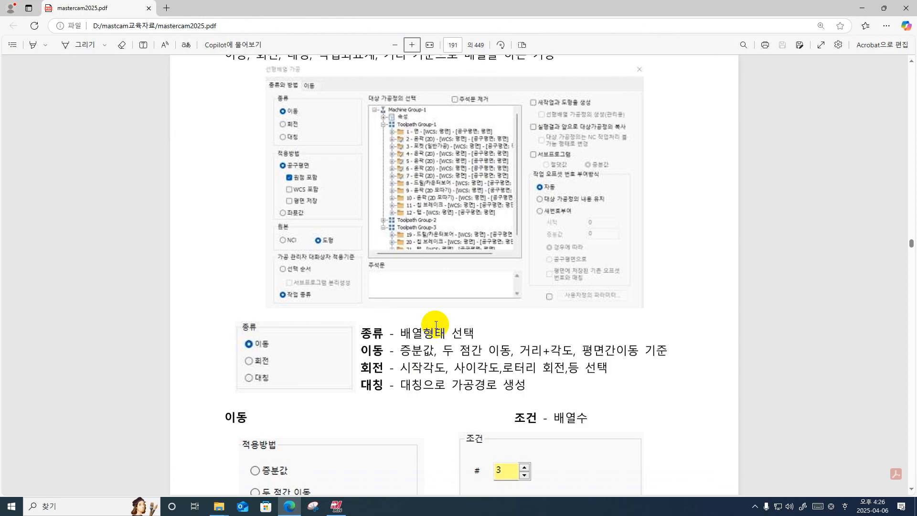
{"action": "scroll", "coordinate": [434, 325], "scroll_direction": "down", "scroll_amount": 2}
{"action": "scroll", "coordinate": [525, 206], "scroll_direction": "up", "scroll_amount": 2}
{"action": "scroll", "coordinate": [502, 221], "scroll_direction": "down", "scroll_amount": 12}
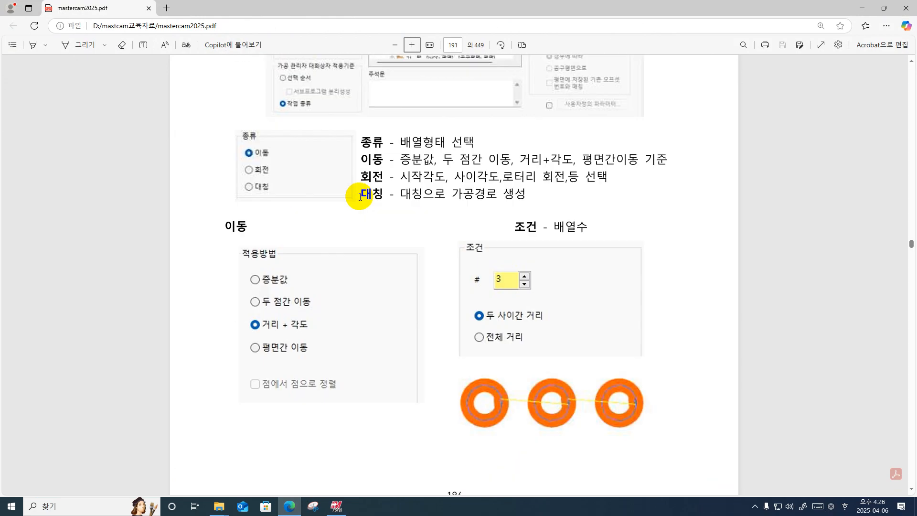
{"action": "scroll", "coordinate": [434, 290], "scroll_direction": "down", "scroll_amount": 15}
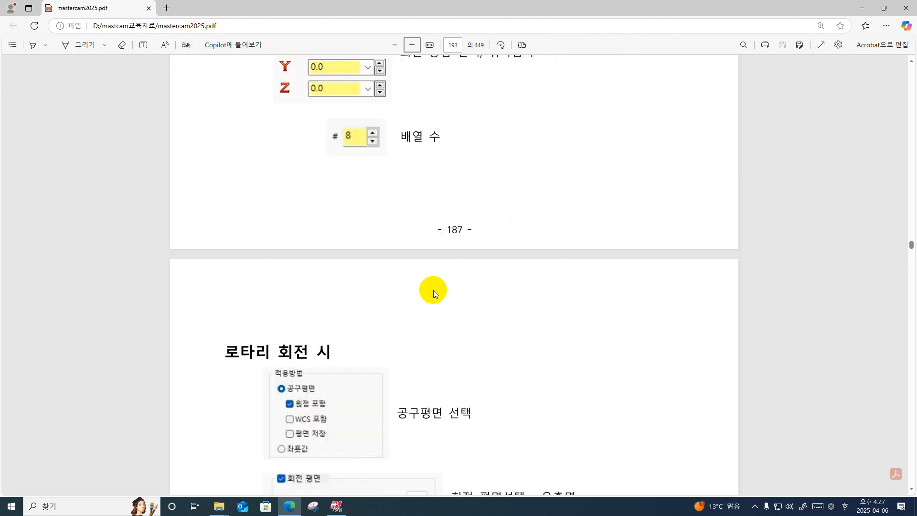
{"action": "scroll", "coordinate": [428, 289], "scroll_direction": "down", "scroll_amount": 4}
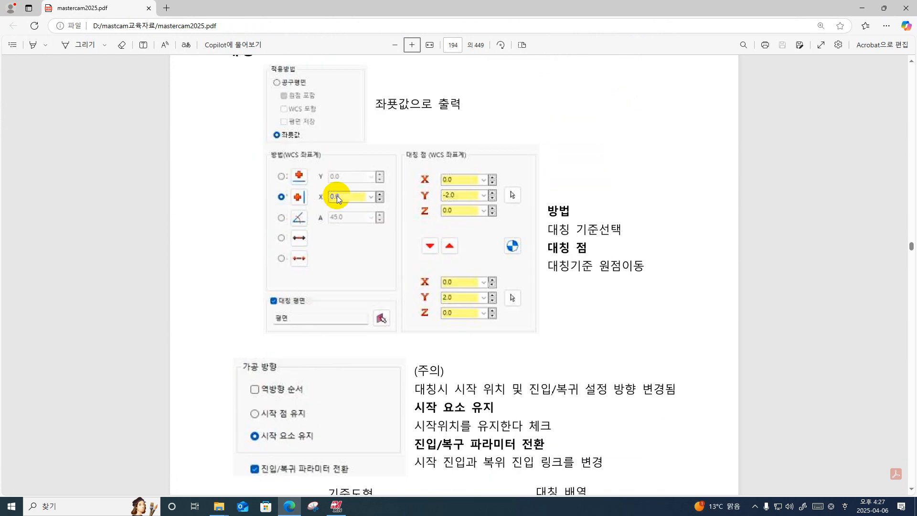
{"action": "scroll", "coordinate": [336, 196], "scroll_direction": "up", "scroll_amount": 4}
{"action": "scroll", "coordinate": [402, 225], "scroll_direction": "down", "scroll_amount": 5}
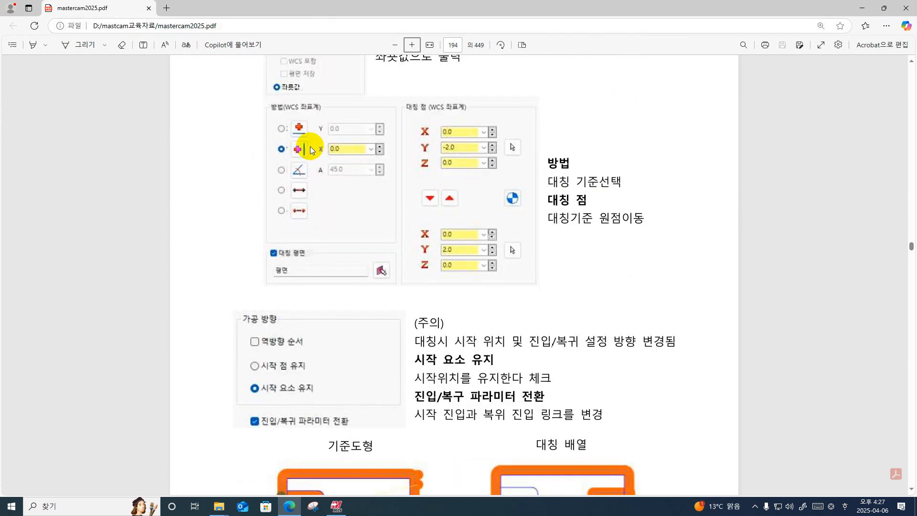
{"action": "scroll", "coordinate": [310, 146], "scroll_direction": "up", "scroll_amount": 1}
{"action": "scroll", "coordinate": [358, 287], "scroll_direction": "down", "scroll_amount": 3}
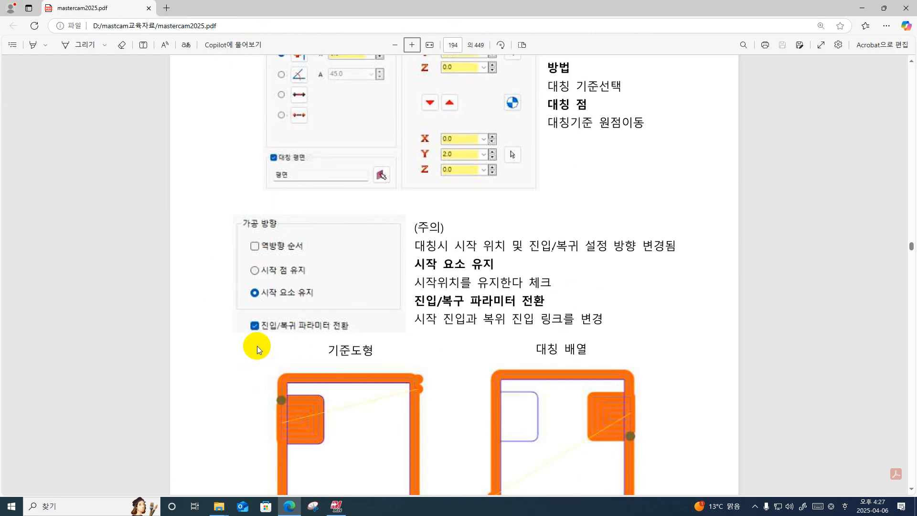
{"action": "scroll", "coordinate": [257, 349], "scroll_direction": "down", "scroll_amount": 2}
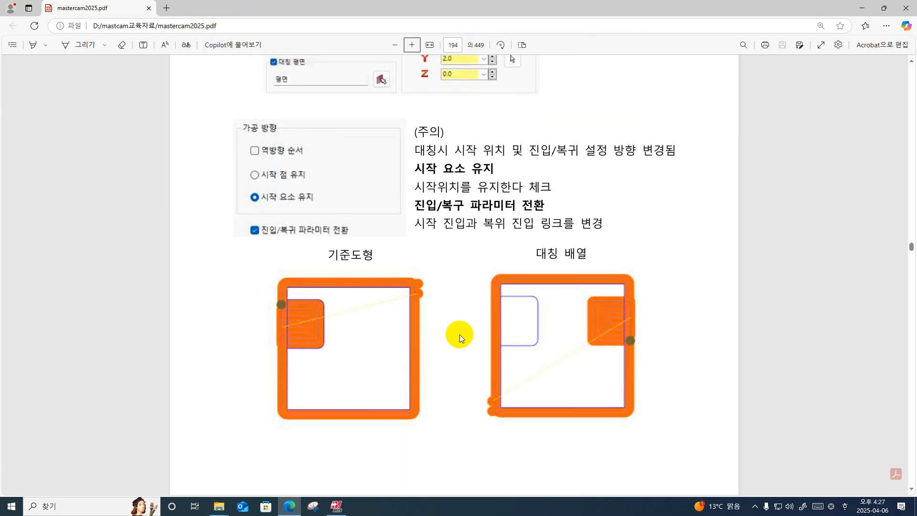
{"action": "left_click", "coordinate": [861, 8]}
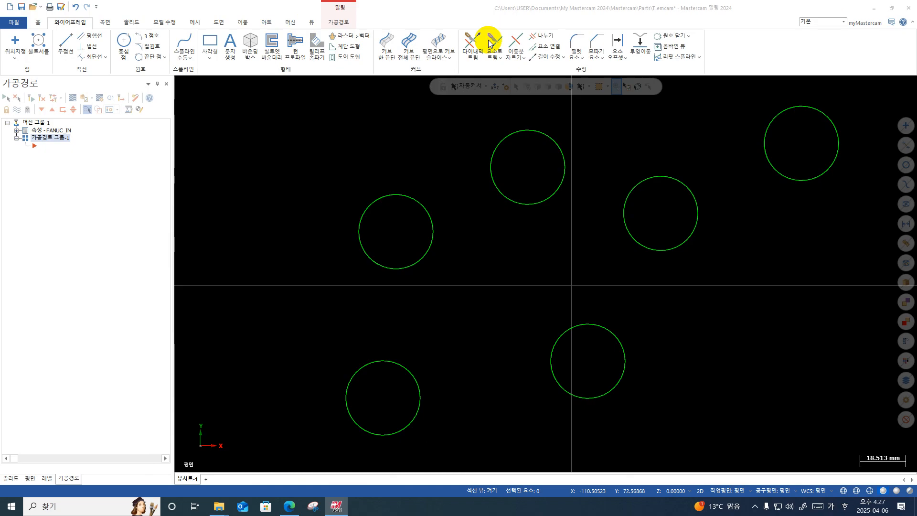
Start a Circle Mill toolpath and select the two neighbouring circles at the upper left as holes, using one of them as the reference arc.
{"action": "left_click", "coordinate": [487, 320]}
{"action": "left_click", "coordinate": [338, 22]}
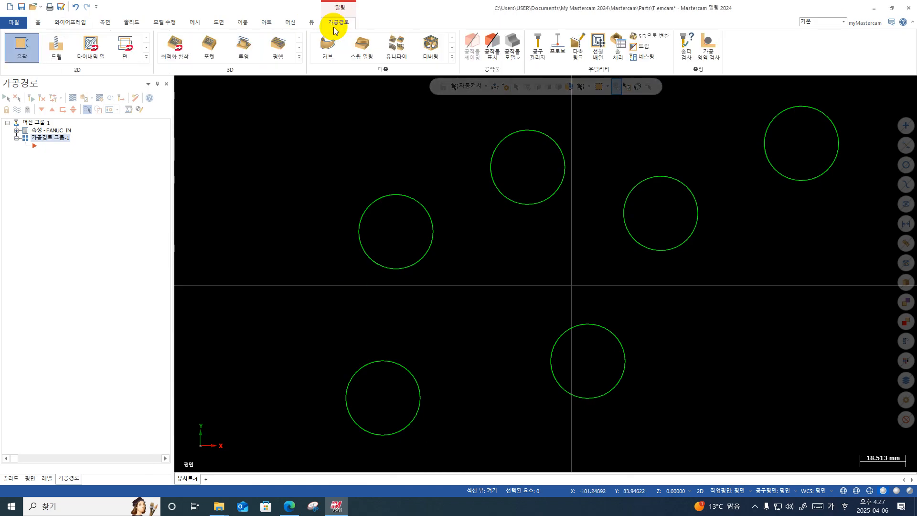
{"action": "left_click", "coordinate": [147, 61]}
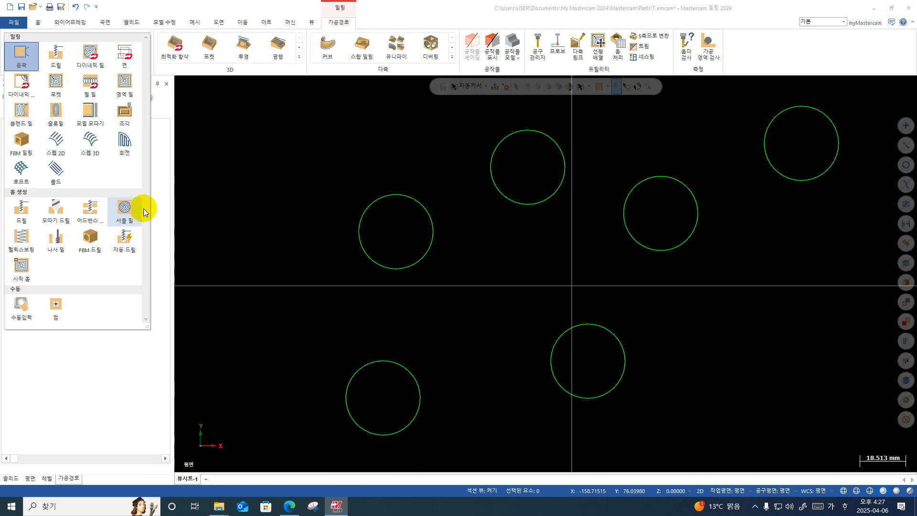
{"action": "left_click", "coordinate": [124, 208]}
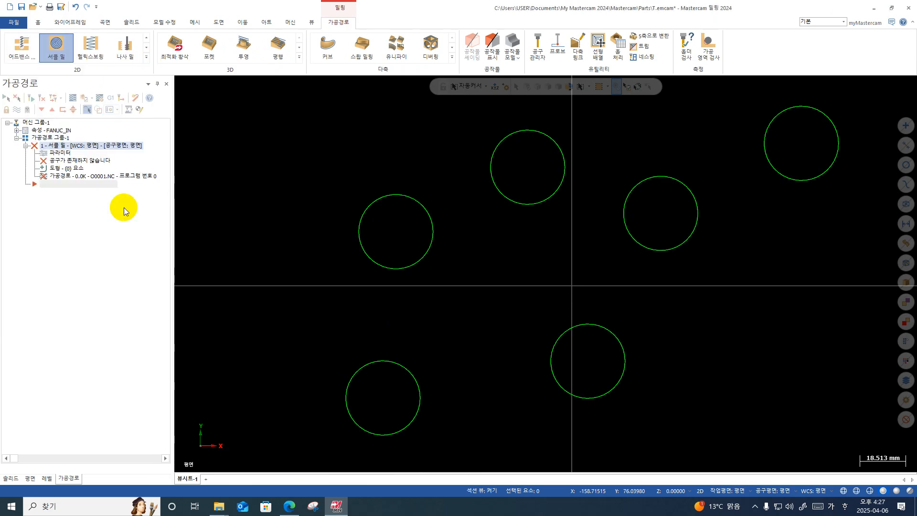
{"action": "scroll", "coordinate": [439, 218], "scroll_direction": "down", "scroll_amount": 2}
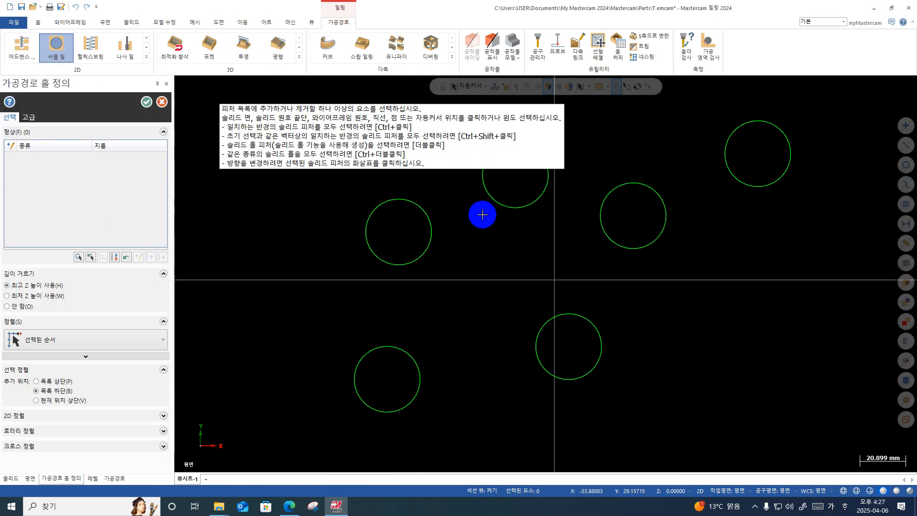
{"action": "scroll", "coordinate": [724, 300], "scroll_direction": "down", "scroll_amount": 3}
{"action": "scroll", "coordinate": [727, 299], "scroll_direction": "down", "scroll_amount": 1}
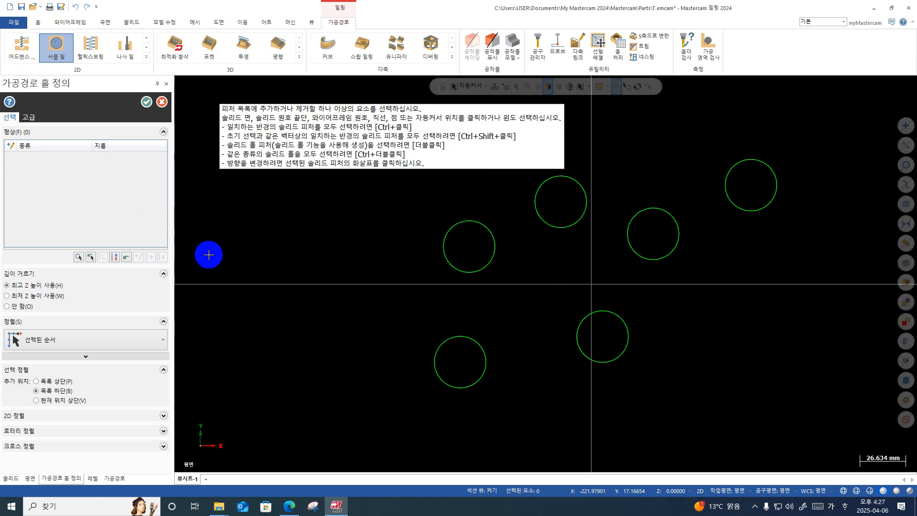
{"action": "left_click", "coordinate": [78, 257]}
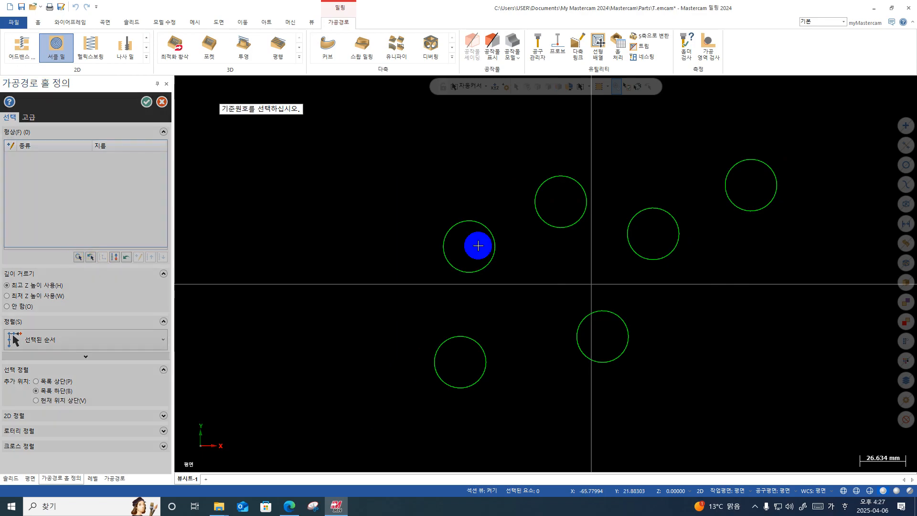
{"action": "left_click", "coordinate": [470, 271]}
{"action": "left_click_drag", "start_coordinate": [622, 160], "coordinate": [421, 294]}
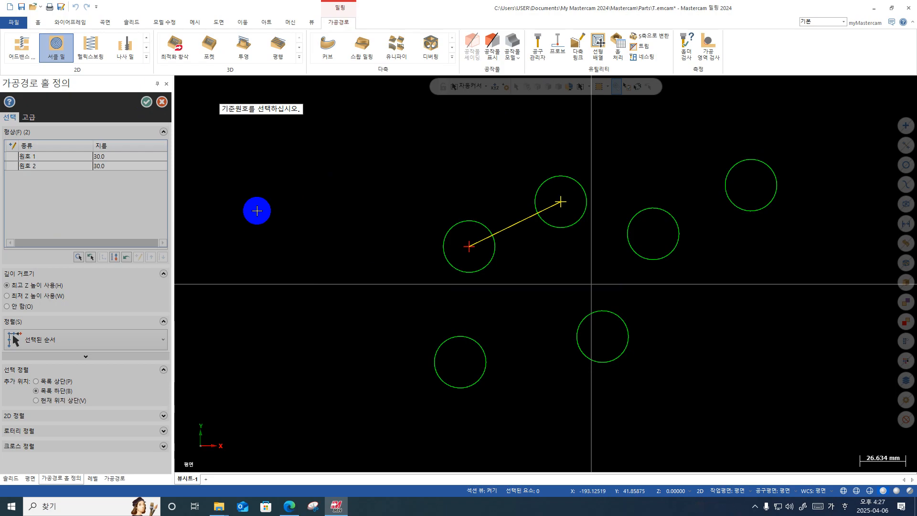
{"action": "key", "text": "Return"}
{"action": "left_click", "coordinate": [146, 102]}
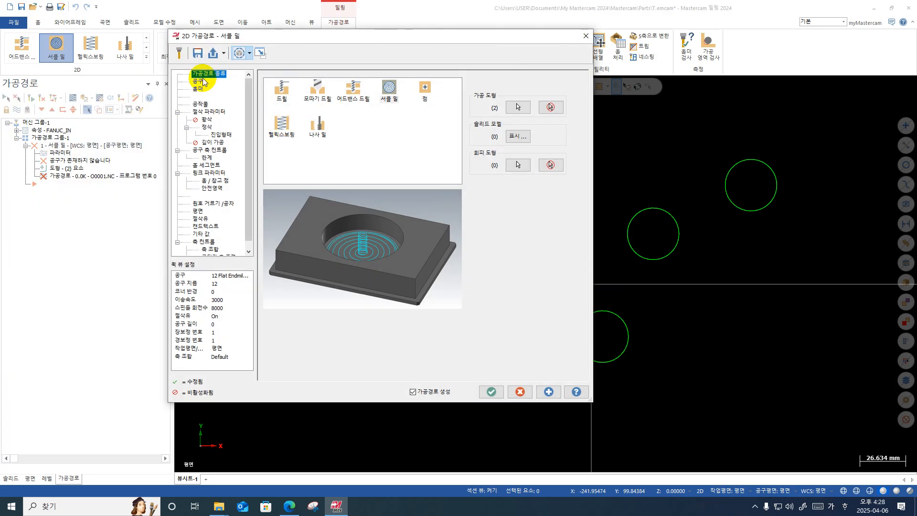
Create a new flat endmill with a 10 mm cutting diameter as the tool for the Circle Mill operation.
{"action": "left_click", "coordinate": [197, 82]}
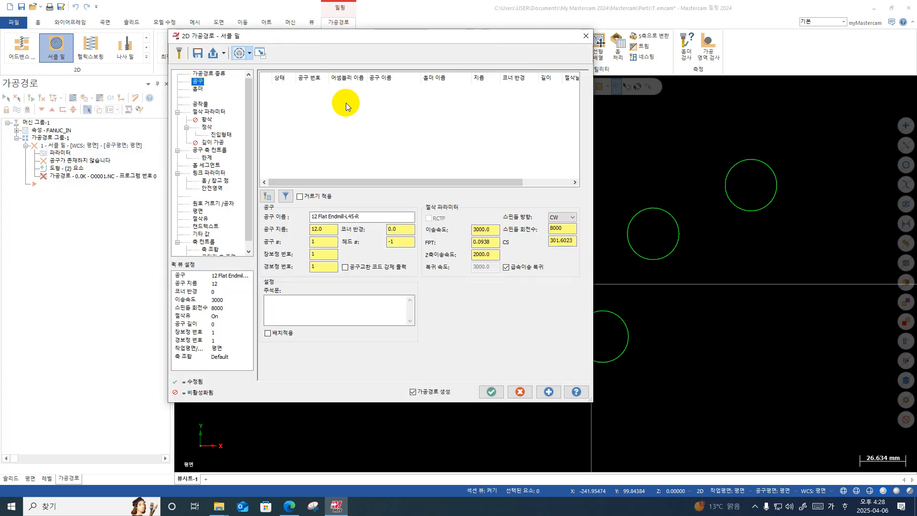
{"action": "right_click", "coordinate": [346, 102]}
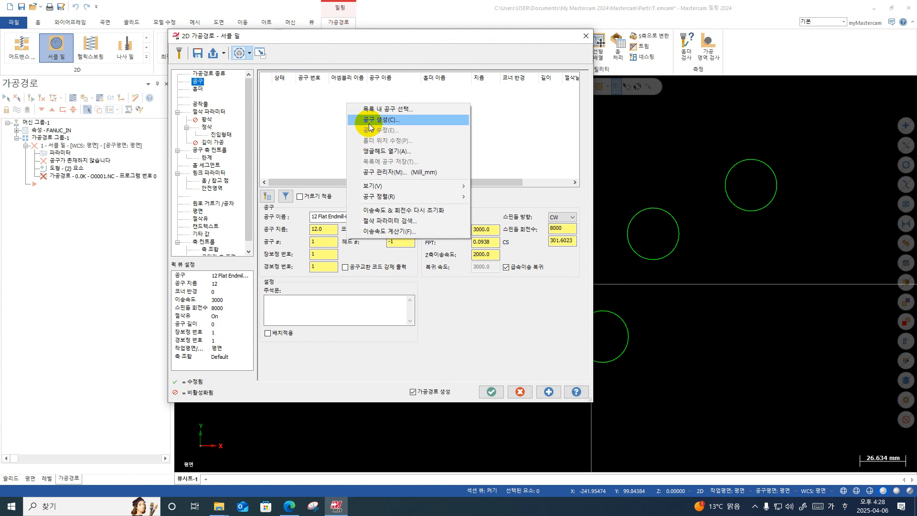
{"action": "left_click", "coordinate": [369, 120]}
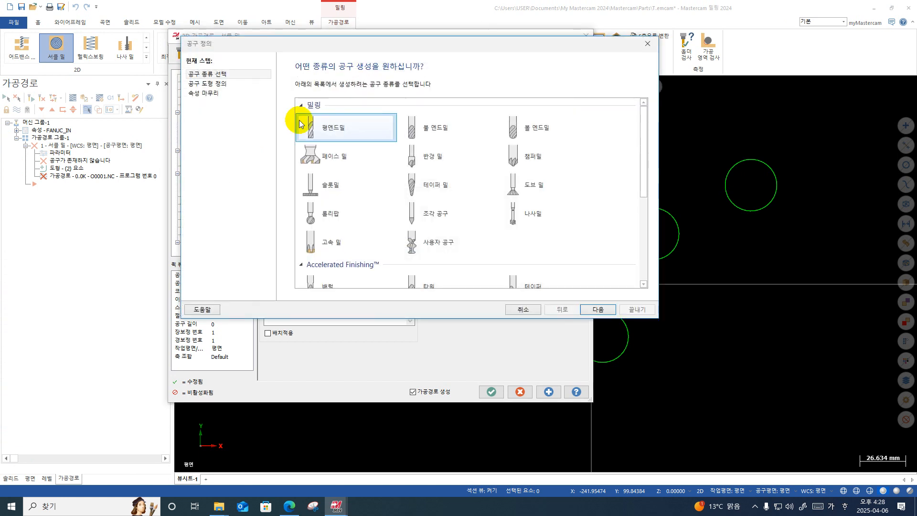
{"action": "left_click", "coordinate": [325, 130]}
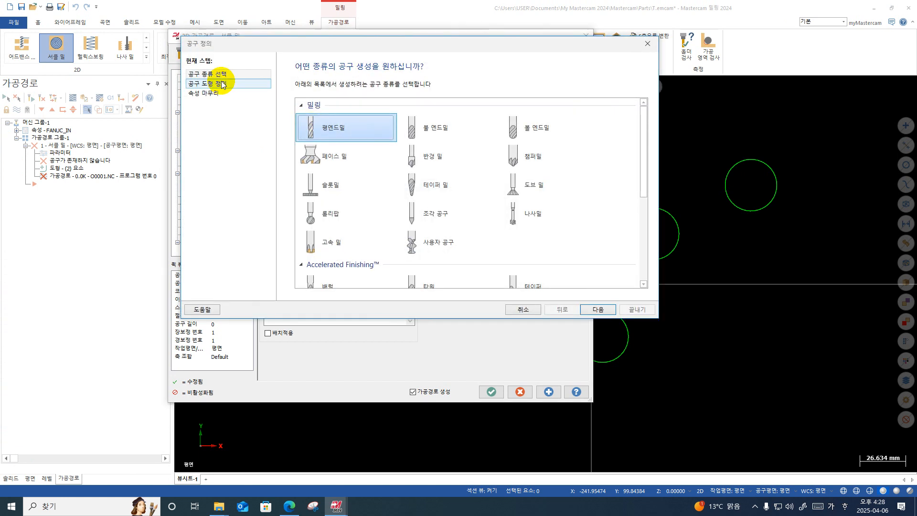
{"action": "left_click", "coordinate": [222, 85]}
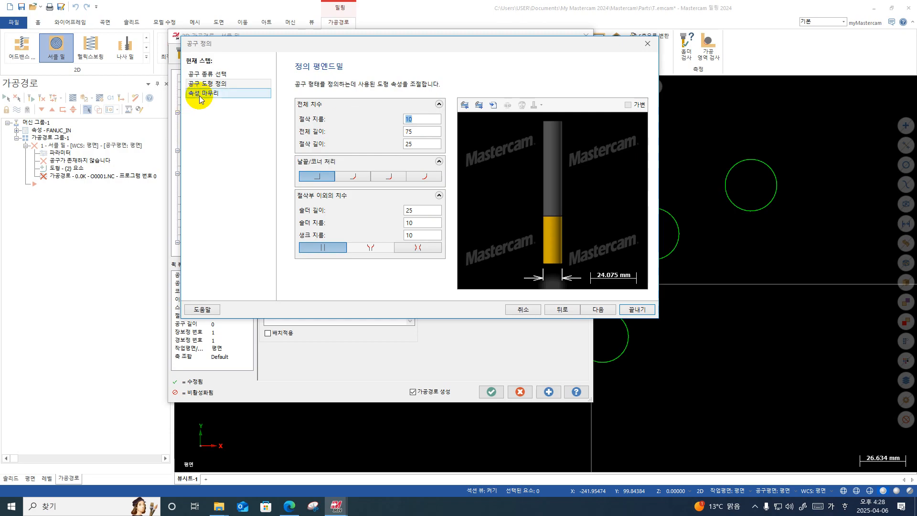
{"action": "left_click", "coordinate": [640, 309]}
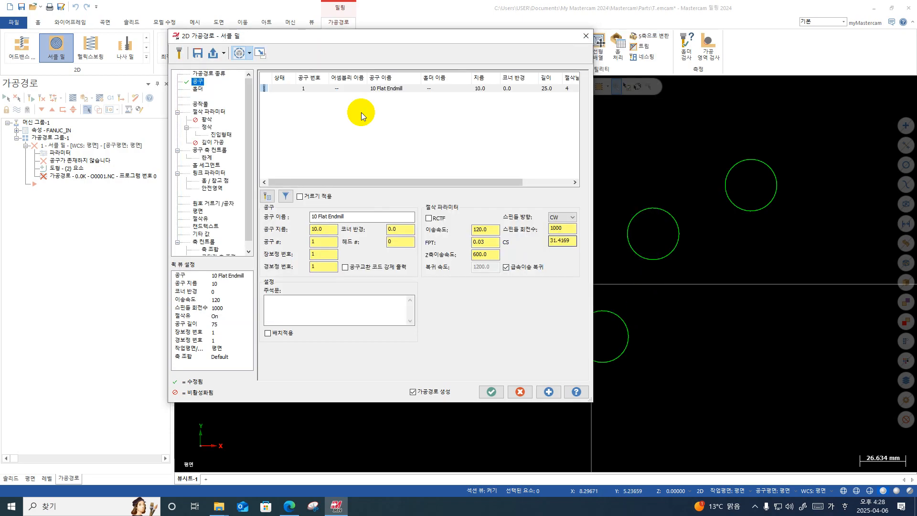
Review the Circle Mill cut parameters, trying the circle diameter override and comparing the start angle with a circle in the drawing.
{"action": "left_click", "coordinate": [209, 112]}
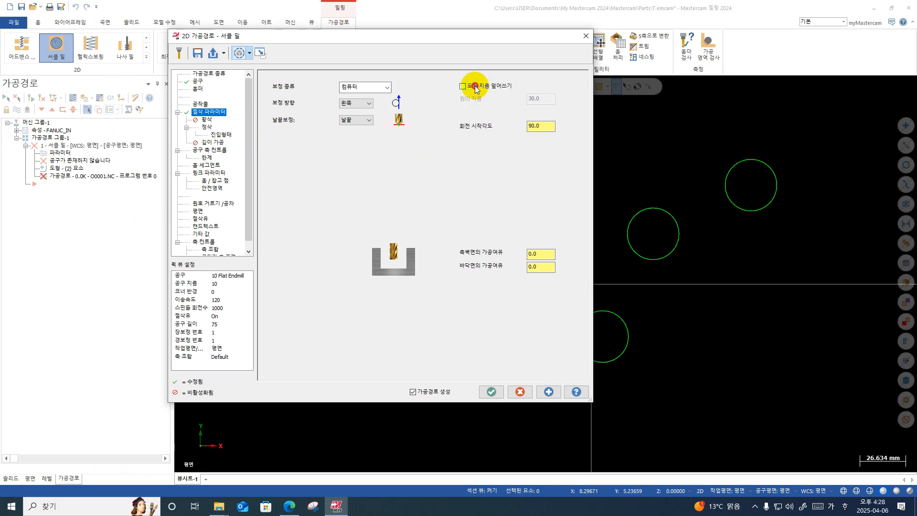
{"action": "left_click", "coordinate": [476, 87]}
{"action": "left_click", "coordinate": [535, 99]}
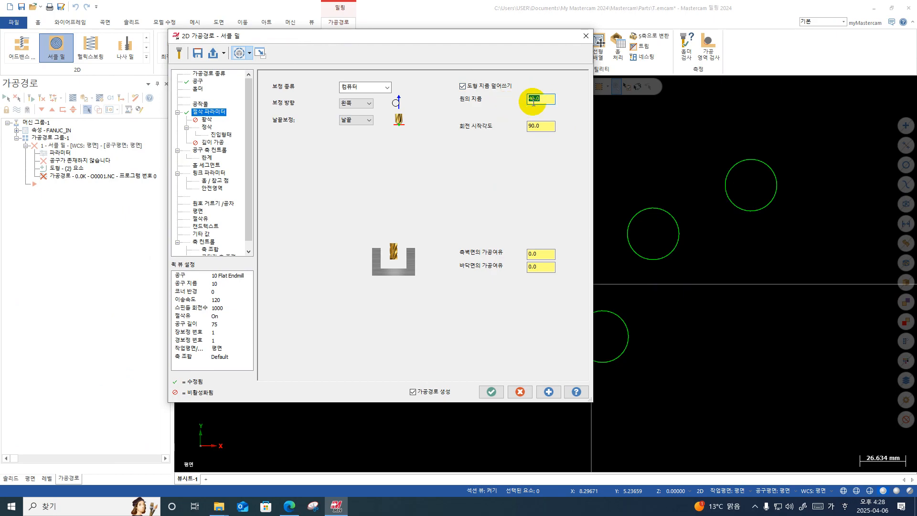
{"action": "left_click", "coordinate": [481, 86]}
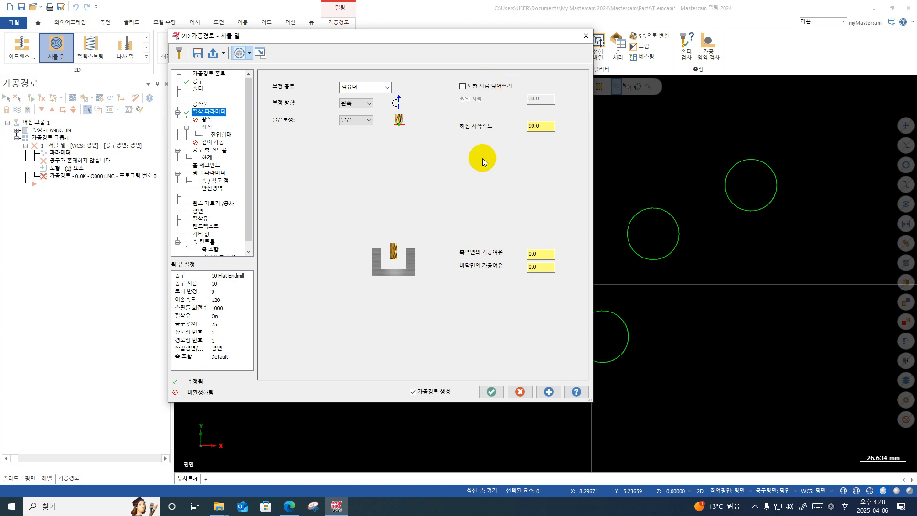
{"action": "left_click", "coordinate": [552, 126]}
{"action": "left_click_drag", "start_coordinate": [499, 50], "coordinate": [475, 324]}
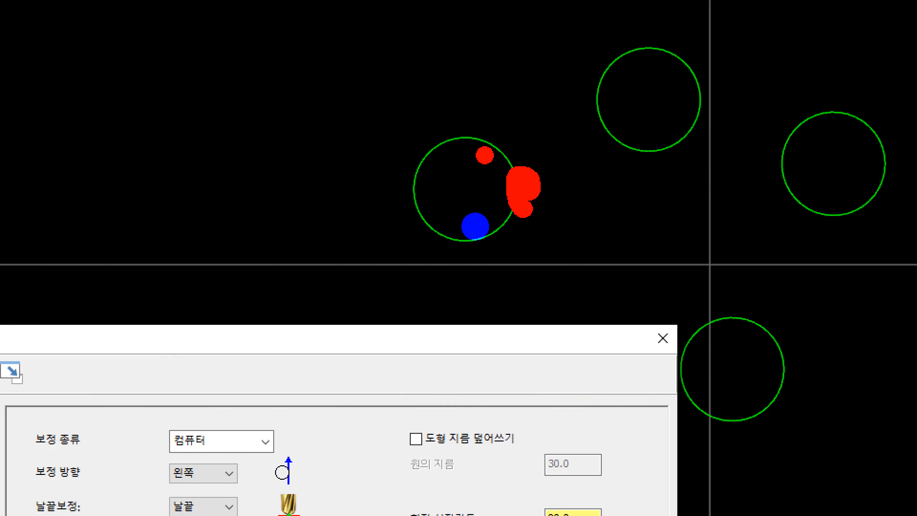
{"action": "left_click_drag", "start_coordinate": [466, 138], "coordinate": [464, 147]}
{"action": "left_click_drag", "start_coordinate": [427, 194], "coordinate": [334, 167]}
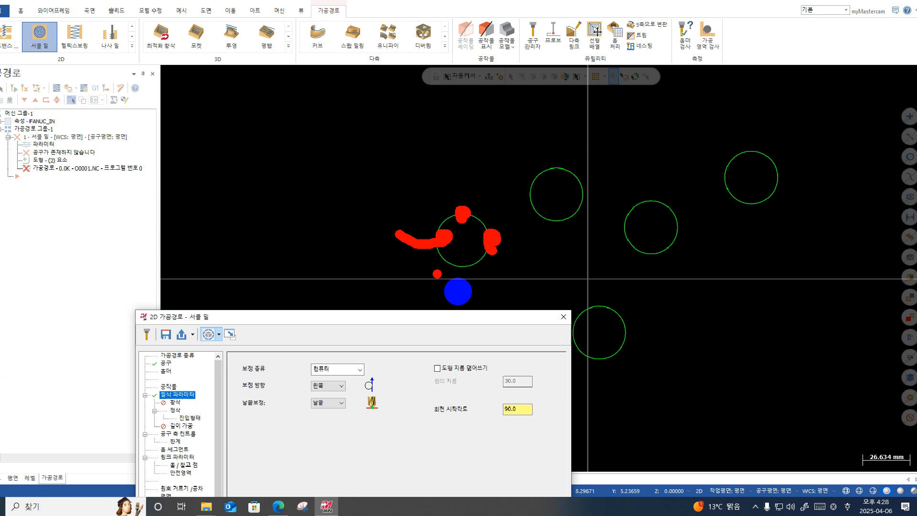
{"action": "left_click_drag", "start_coordinate": [507, 348], "coordinate": [465, 0]}
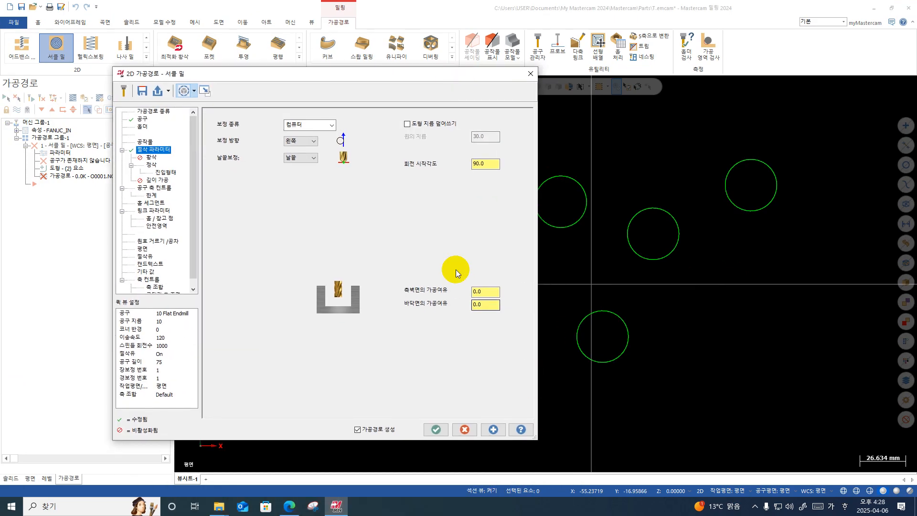
Look at the roughing and semi-finish pass settings, leave the parameters, and keep the Circle Mill operation instead of deleting it.
{"action": "left_click", "coordinate": [151, 158]}
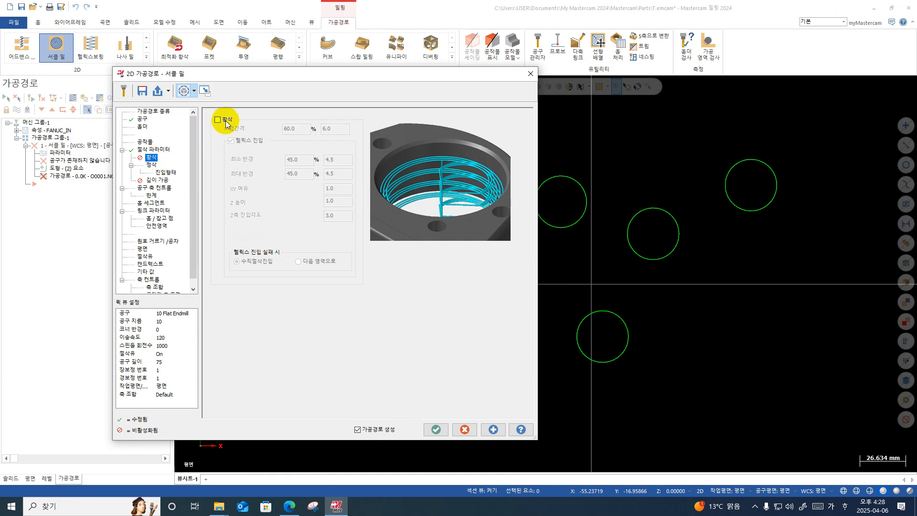
{"action": "left_click", "coordinate": [152, 165]}
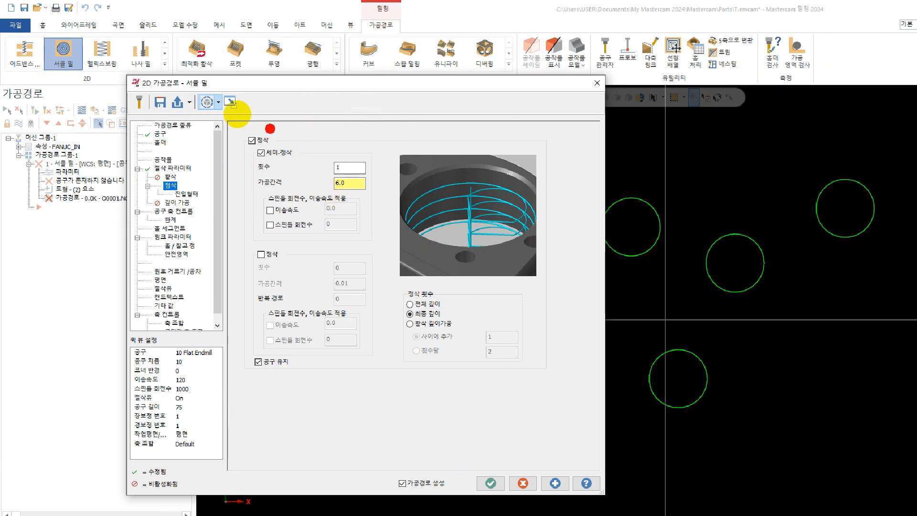
{"action": "mouse_move", "coordinate": [239, 126]}
{"action": "left_mouse_down"}
{"action": "mouse_move", "coordinate": [238, 184]}
{"action": "mouse_move", "coordinate": [287, 218]}
{"action": "mouse_move", "coordinate": [405, 217]}
{"action": "mouse_move", "coordinate": [330, 98]}
{"action": "mouse_move", "coordinate": [228, 109]}
{"action": "left_mouse_up"}
{"action": "mouse_move", "coordinate": [328, 173]}
{"action": "left_mouse_down"}
{"action": "mouse_move", "coordinate": [332, 146]}
{"action": "mouse_move", "coordinate": [366, 167]}
{"action": "left_mouse_up"}
{"action": "left_click", "coordinate": [332, 206]}
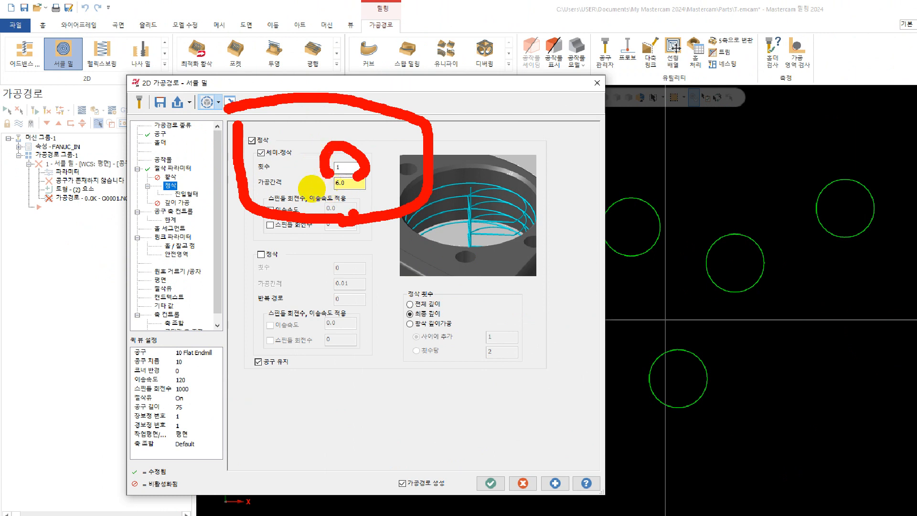
{"action": "mouse_move", "coordinate": [333, 206]}
{"action": "left_mouse_down"}
{"action": "mouse_move", "coordinate": [327, 175]}
{"action": "mouse_move", "coordinate": [360, 183]}
{"action": "left_mouse_up"}
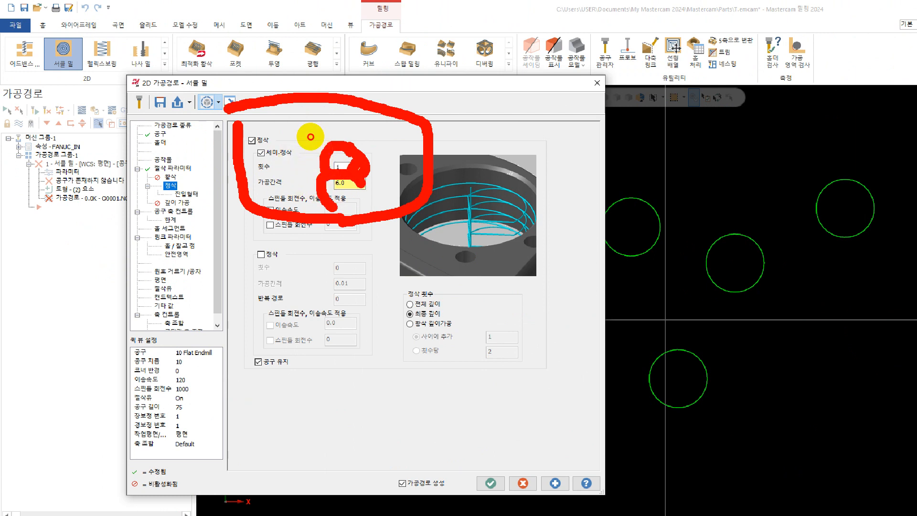
{"action": "left_click_drag", "start_coordinate": [348, 153], "coordinate": [365, 163]}
{"action": "key", "text": "Escape"}
{"action": "key", "text": "Escape"}
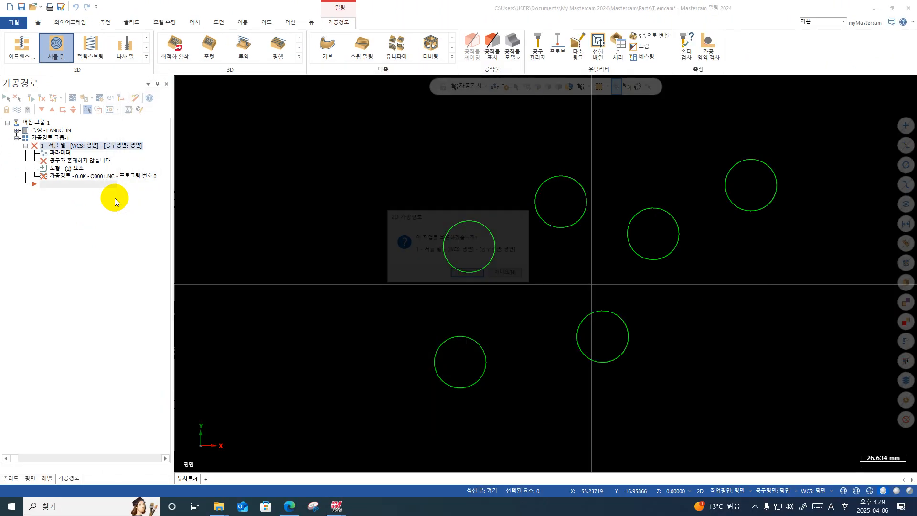
{"action": "left_click", "coordinate": [474, 273]}
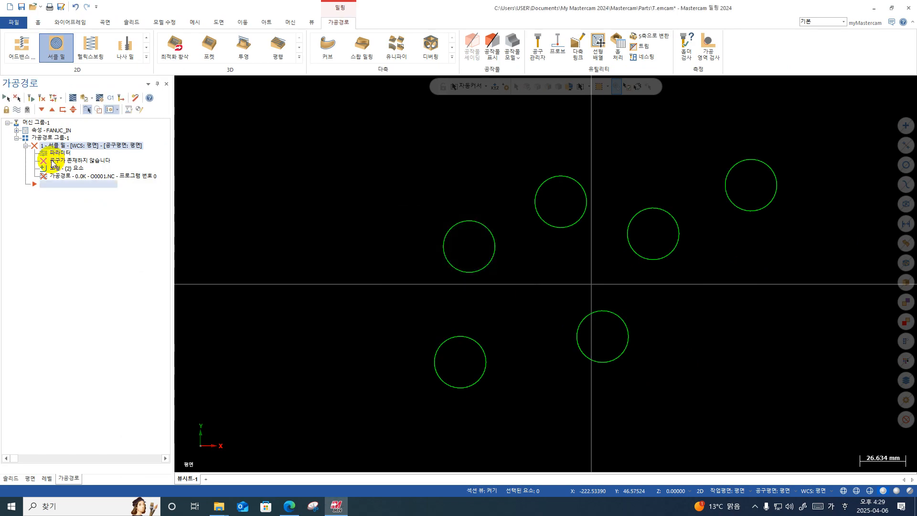
Reopen the Circle Mill parameters and look at the finish entry, depth cut, tool axis control and linking settings.
{"action": "left_click", "coordinate": [45, 155]}
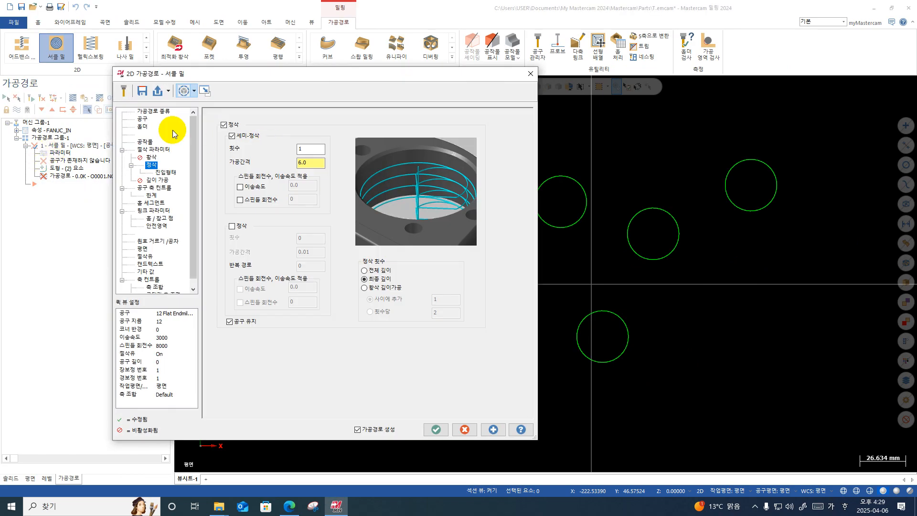
{"action": "left_click", "coordinate": [169, 174]}
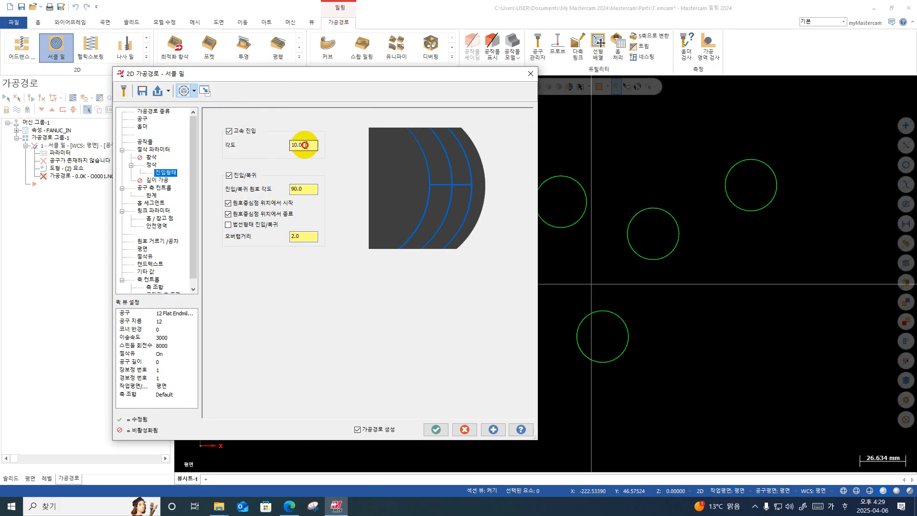
{"action": "left_click", "coordinate": [305, 145]}
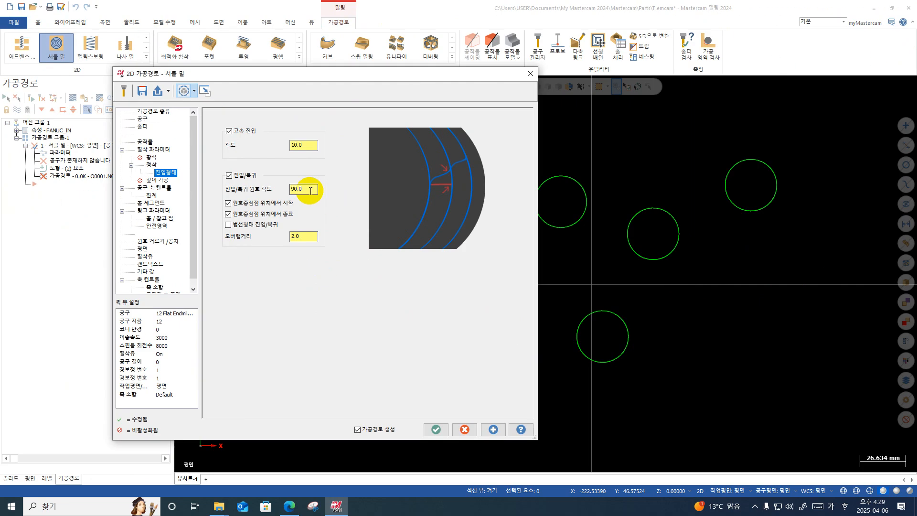
{"action": "left_click", "coordinate": [414, 237]}
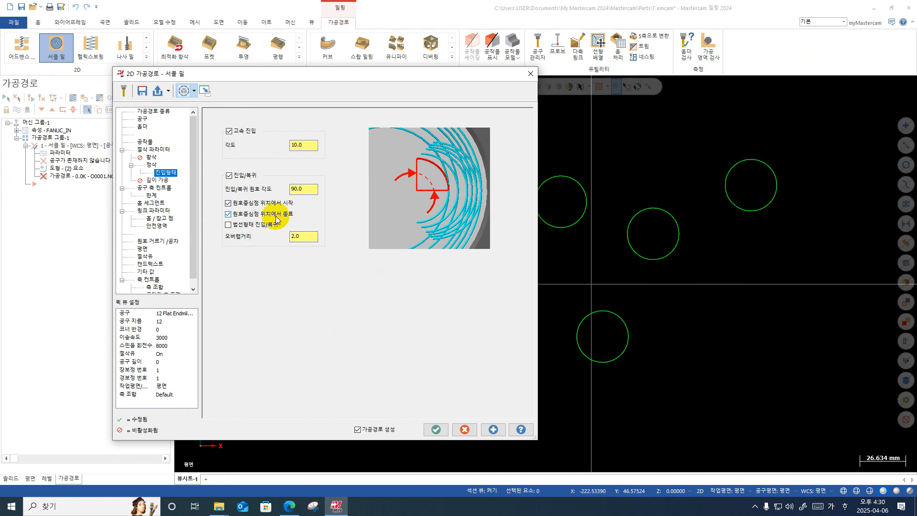
{"action": "left_click", "coordinate": [157, 181]}
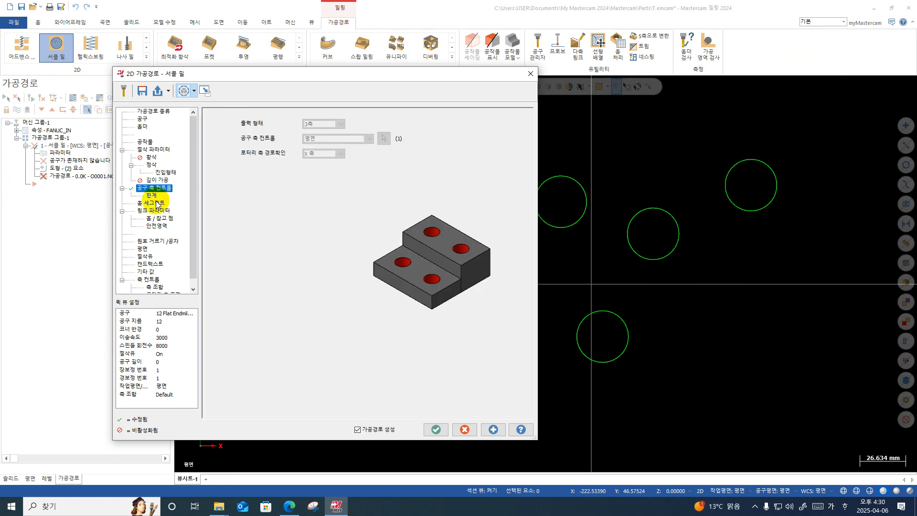
{"action": "left_click", "coordinate": [157, 188]}
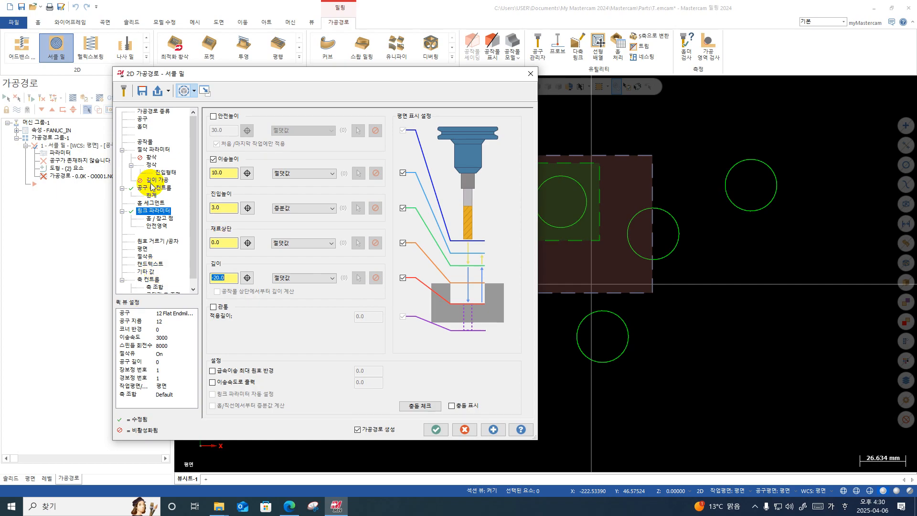
{"action": "left_click", "coordinate": [156, 188]}
Enable depth cuts with a maximum rough step of 5.0 and generate the Circle Mill toolpath.
{"action": "left_click", "coordinate": [157, 180]}
{"action": "left_click", "coordinate": [241, 141]}
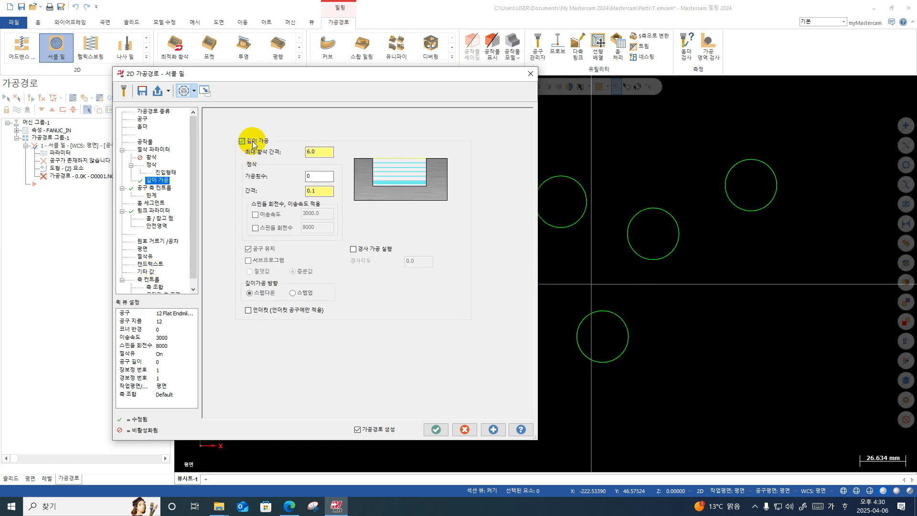
{"action": "double_click", "coordinate": [307, 152]}
{"action": "left_click_drag", "start_coordinate": [321, 153], "coordinate": [279, 152]}
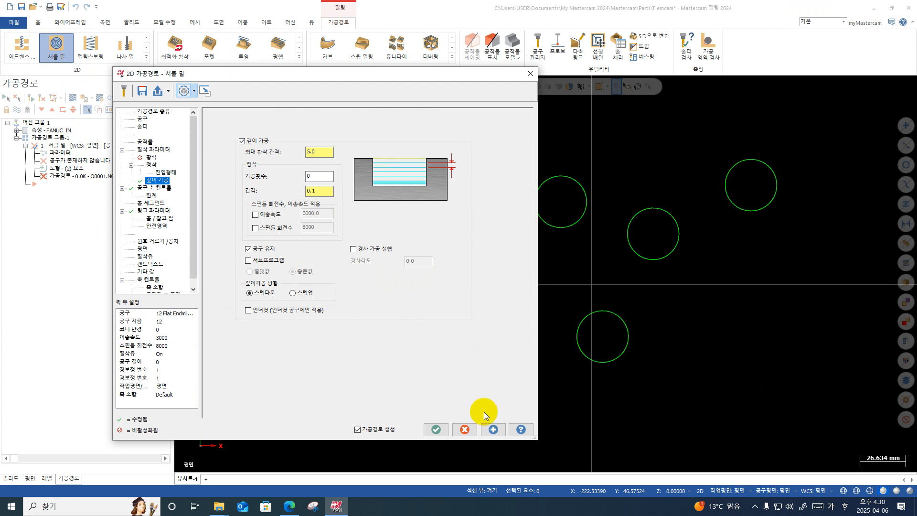
{"action": "left_click", "coordinate": [436, 429]}
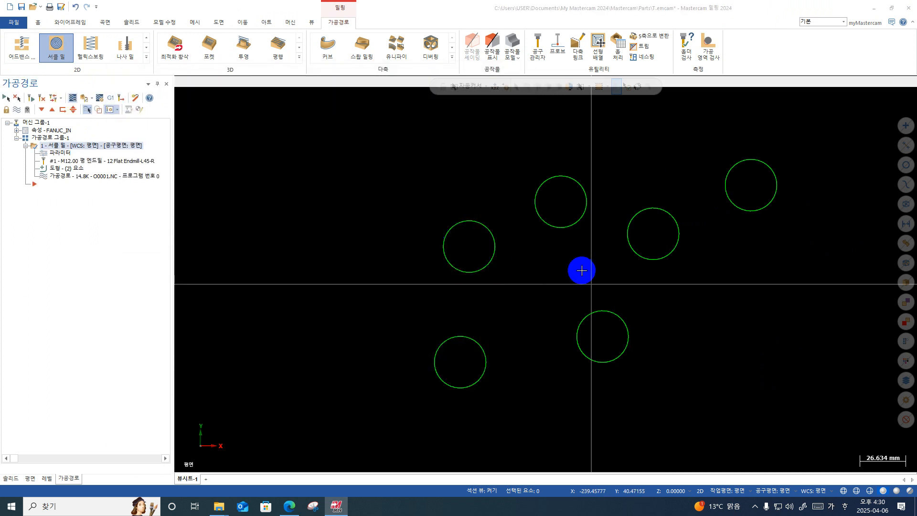
Backplot the Circle Mill toolpath over both selected holes in a tilted 3D view.
{"action": "key", "text": "alt+t"}
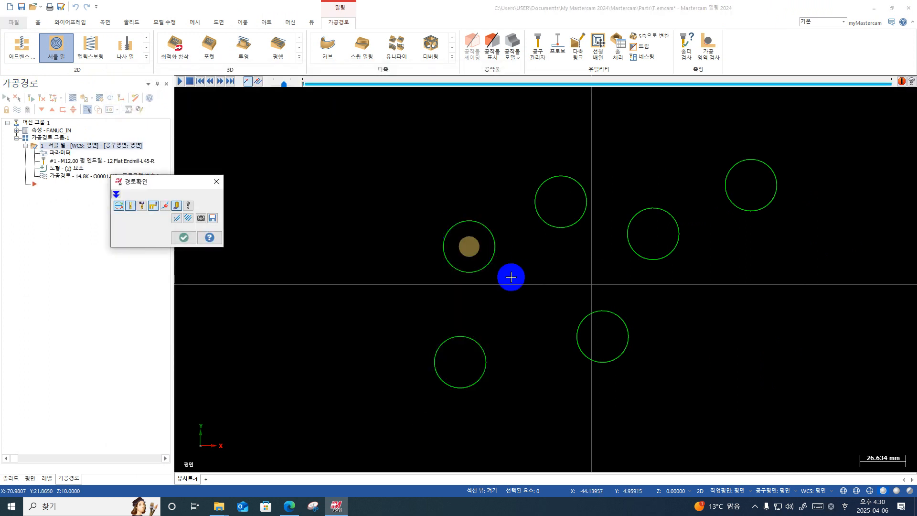
{"action": "middle_click_drag", "start_coordinate": [509, 275], "coordinate": [430, 193]}
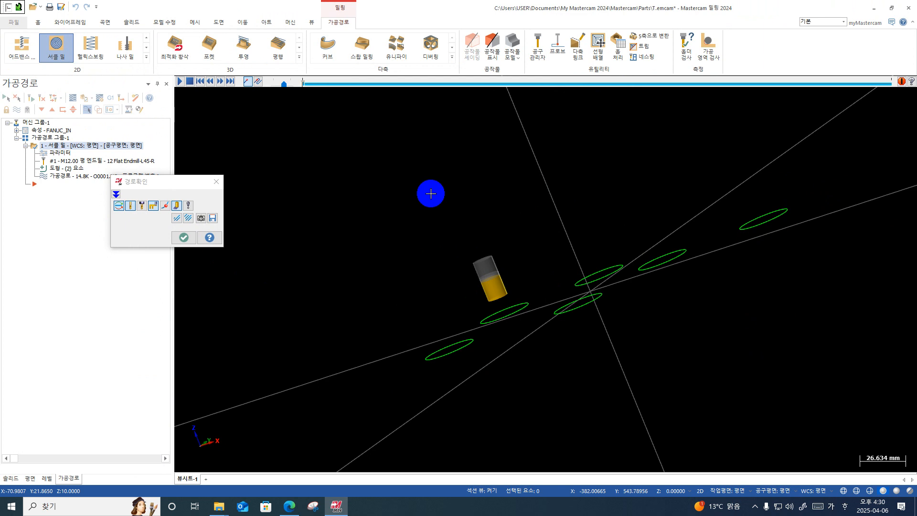
{"action": "left_click", "coordinate": [72, 98]}
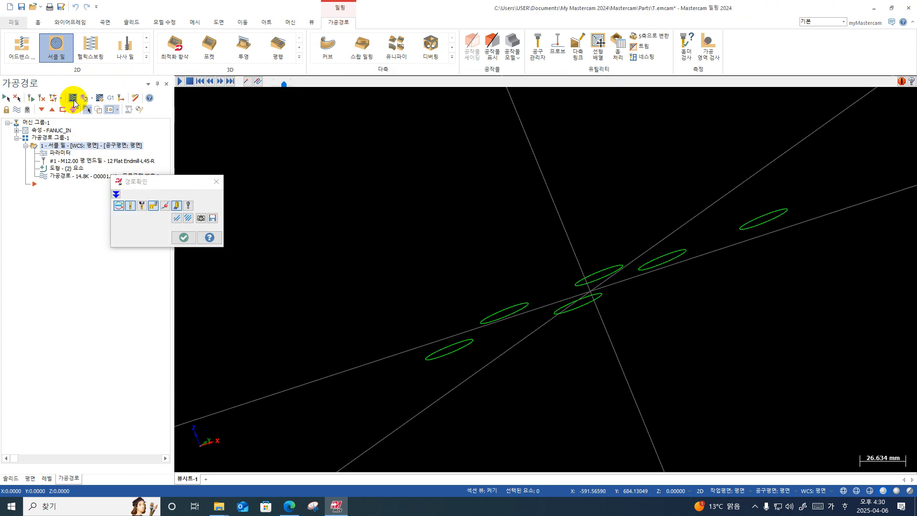
{"action": "key", "text": "r"}
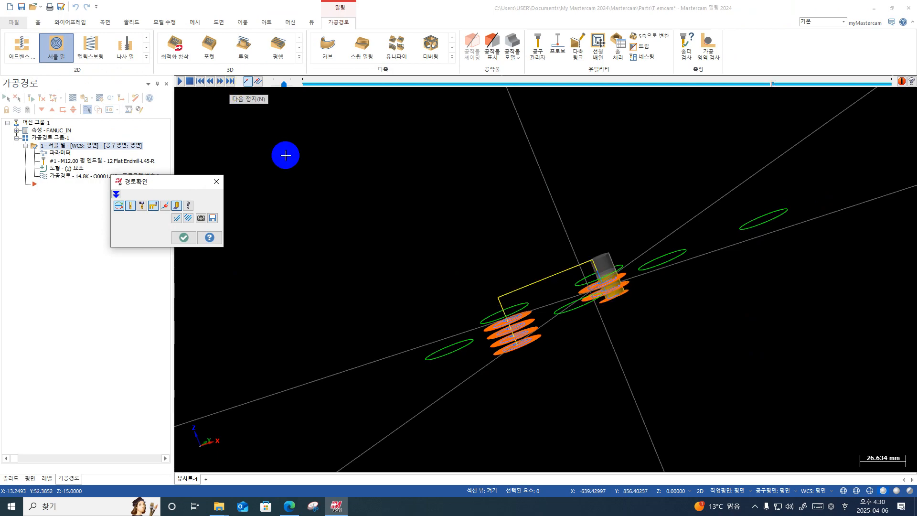
{"action": "middle_click_drag", "start_coordinate": [696, 281], "coordinate": [726, 315]}
{"action": "key", "text": "Escape"}
Restart the backplot and step through the first hole's cutting moves at close range to examine the entry and exit motion.
{"action": "left_click", "coordinate": [87, 110]}
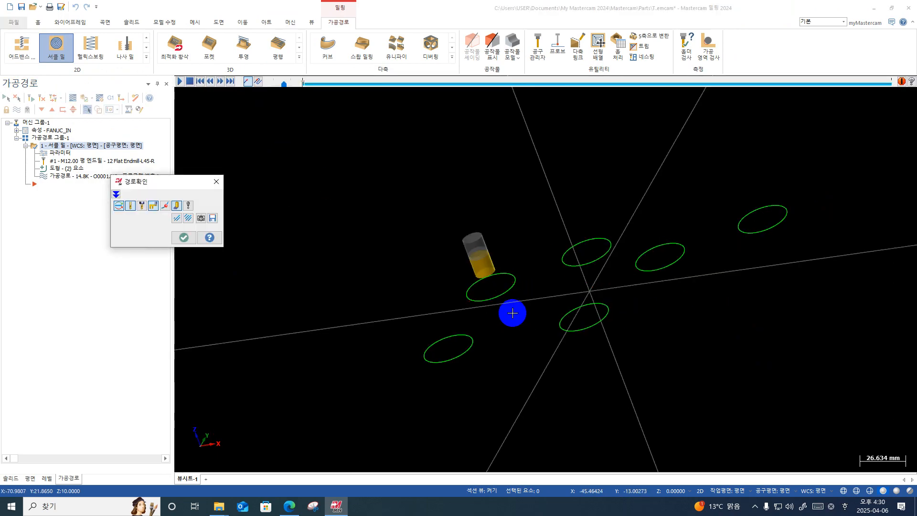
{"action": "key", "text": "s"}
{"action": "key", "text": "s"}
{"action": "key", "text": "s"}
{"action": "key", "text": "s"}
{"action": "key", "text": "s"}
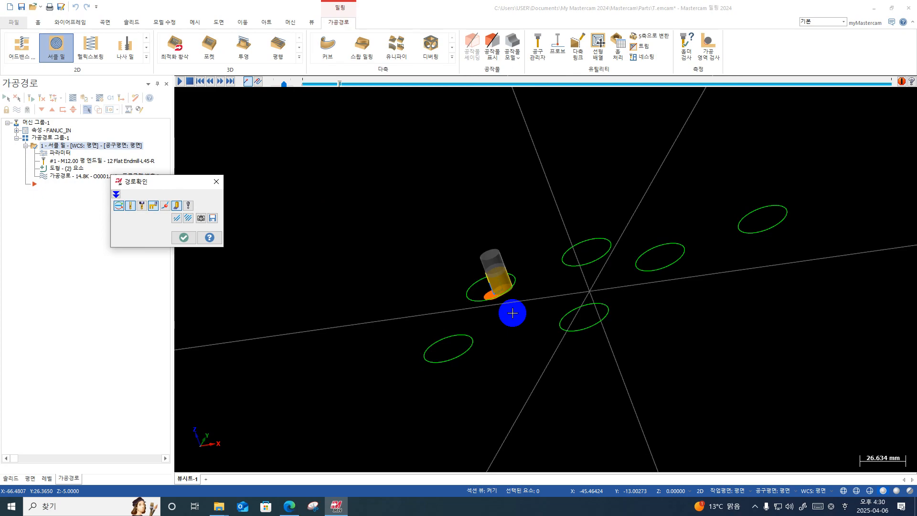
{"action": "key", "text": "s"}
{"action": "scroll", "coordinate": [496, 274], "scroll_direction": "up", "scroll_amount": 4}
{"action": "key", "text": "s"}
{"action": "key", "text": "s"}
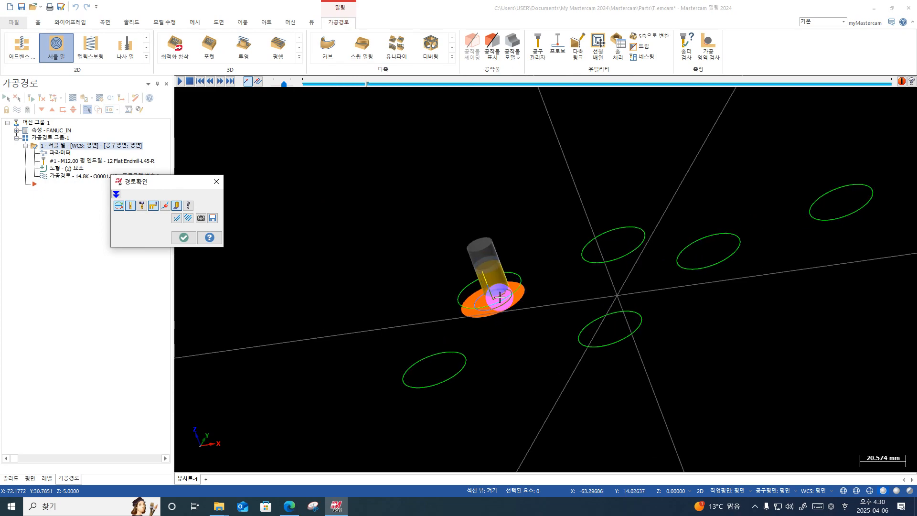
{"action": "scroll", "coordinate": [500, 299], "scroll_direction": "up", "scroll_amount": 3}
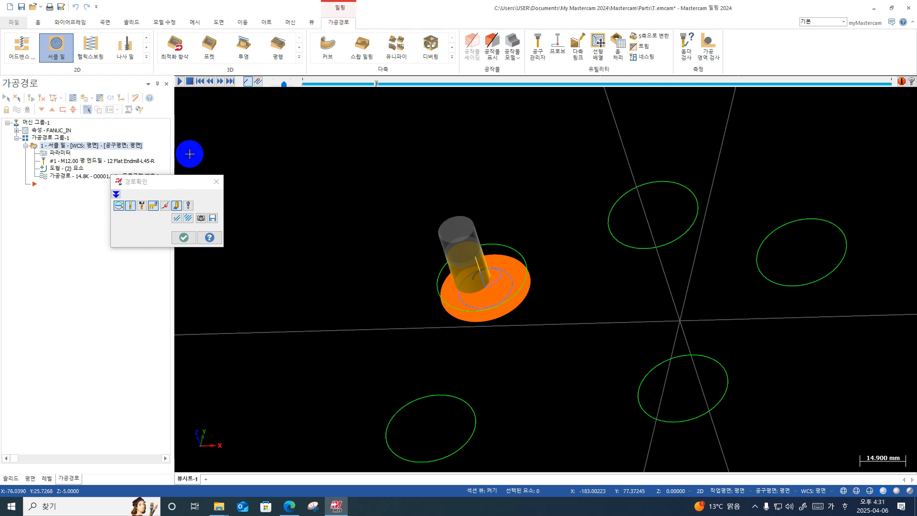
Restart the Circle Mill backplot, watch both holes being cut at their depth levels, and close it.
{"action": "left_click", "coordinate": [75, 97]}
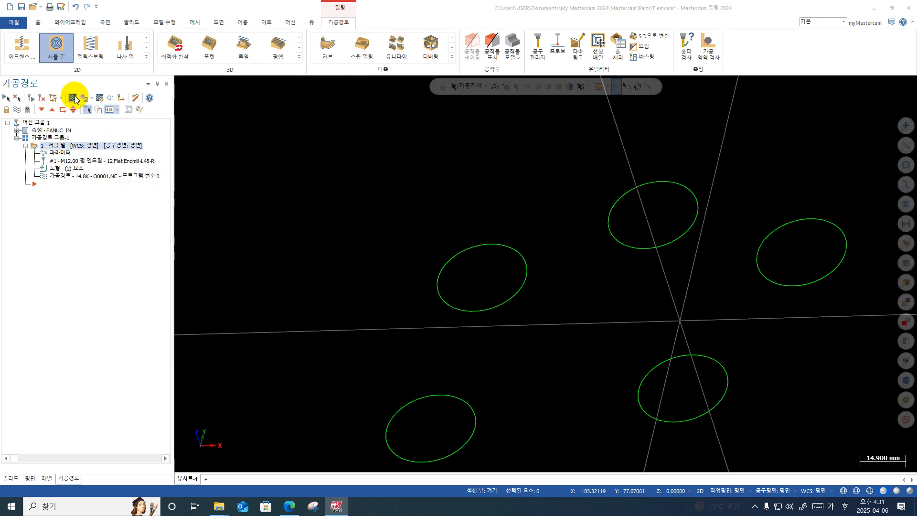
{"action": "left_click", "coordinate": [75, 97]}
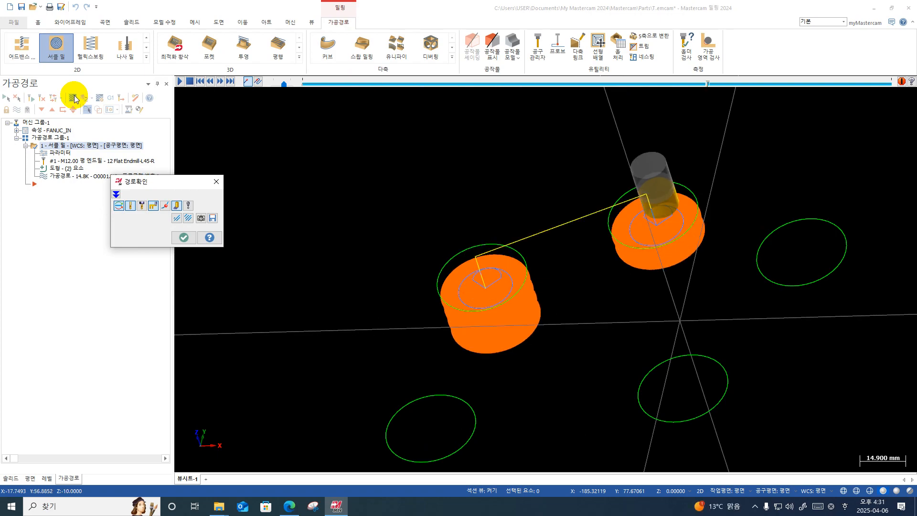
{"action": "key", "text": "Escape"}
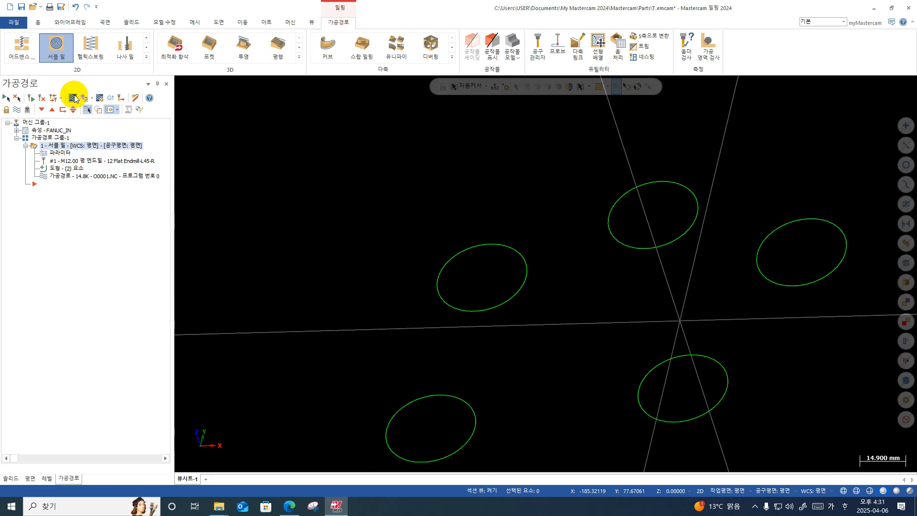
{"action": "left_click", "coordinate": [241, 458]}
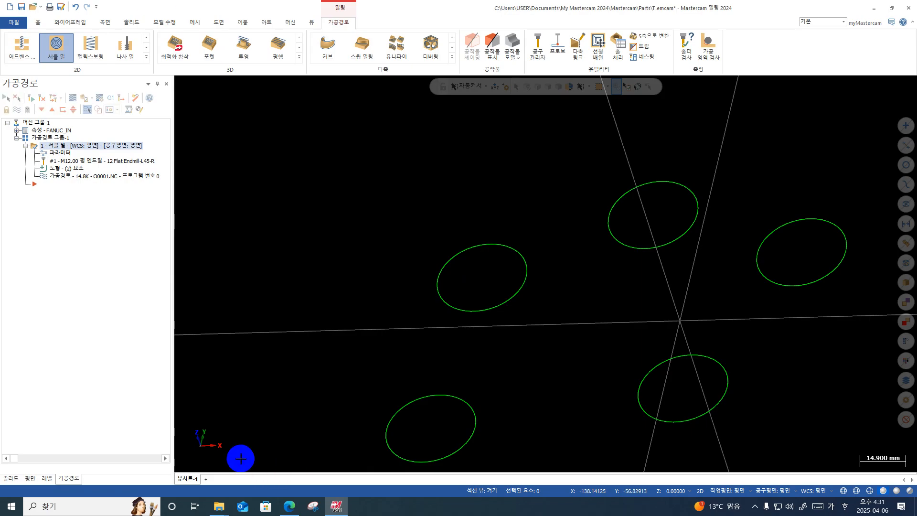
Reopen the Circle Mill parameters and look at the maximum rough step and finish pass count of the depth cuts.
{"action": "left_click", "coordinate": [67, 154]}
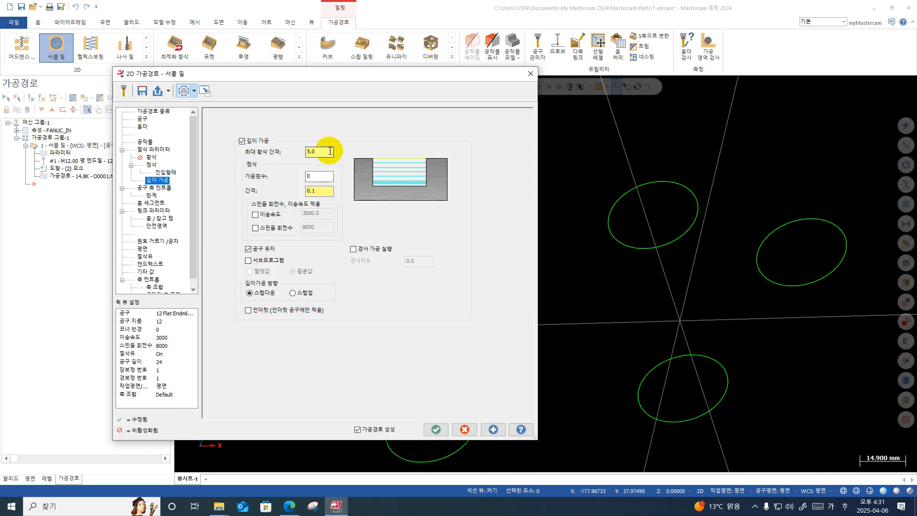
{"action": "double_click", "coordinate": [319, 154]}
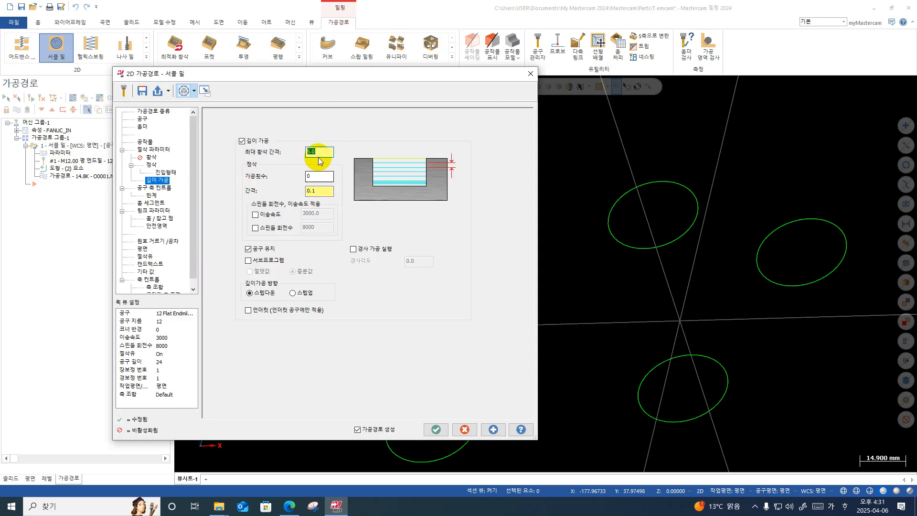
{"action": "left_click", "coordinate": [309, 177]}
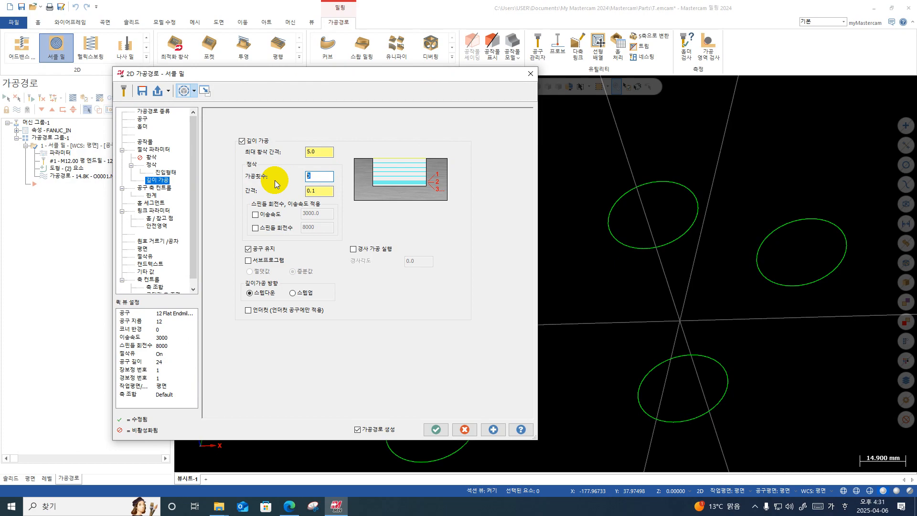
{"action": "left_click", "coordinate": [310, 151]}
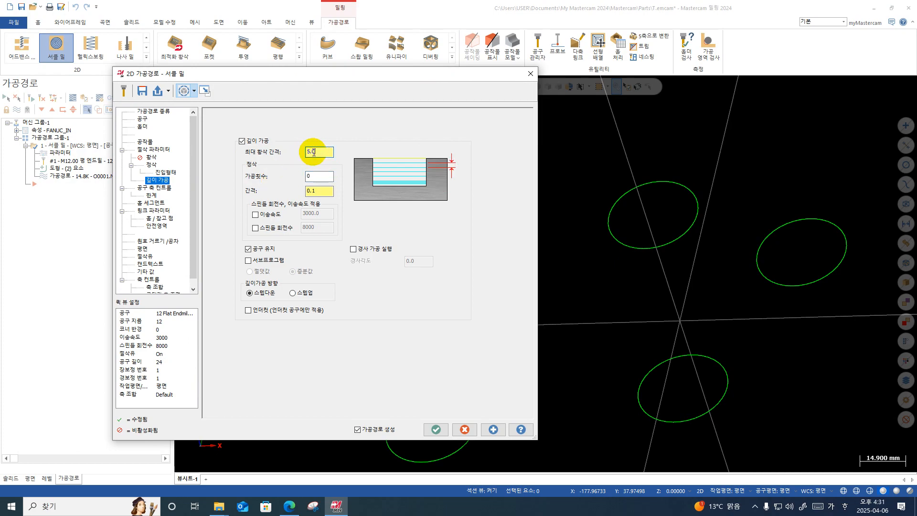
Set the semi-finish to 2 passes with a spacing of 4.0, regenerate the toolpath and backplot both holes.
{"action": "left_click", "coordinate": [151, 165]}
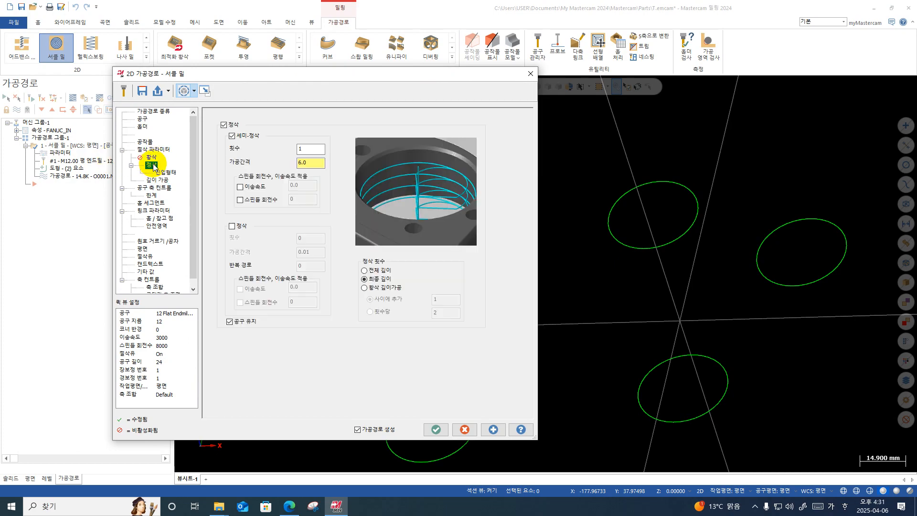
{"action": "left_click", "coordinate": [315, 149]}
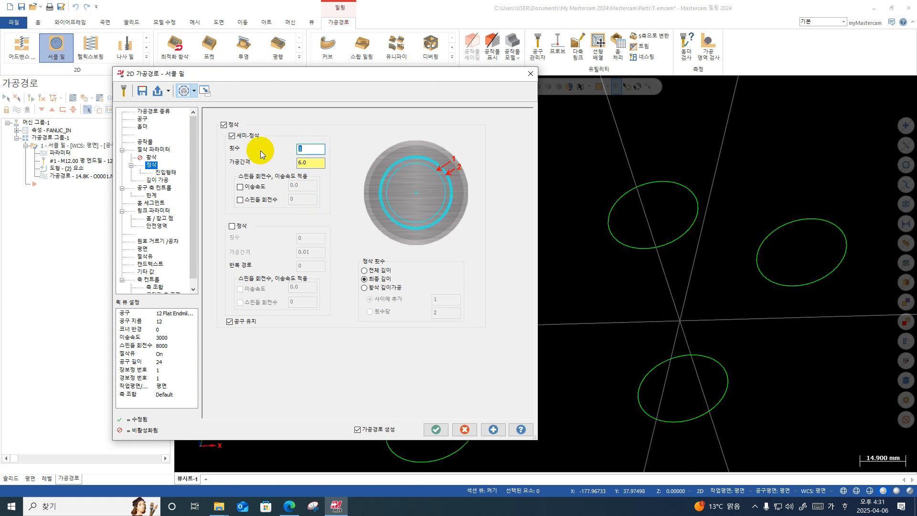
{"action": "type", "text": "2"}
{"action": "left_click_drag", "start_coordinate": [310, 163], "coordinate": [259, 166]}
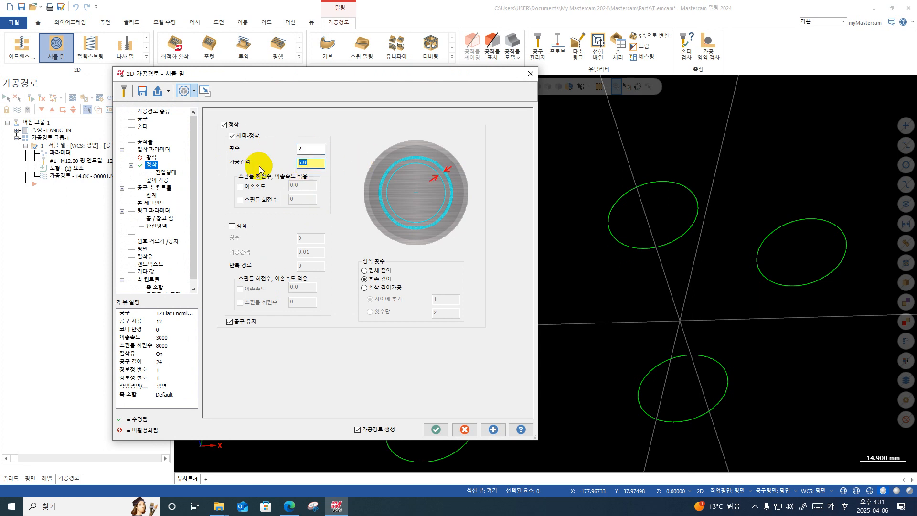
{"action": "type", "text": "4"}
{"action": "key", "text": "Return"}
{"action": "left_click", "coordinate": [444, 428]}
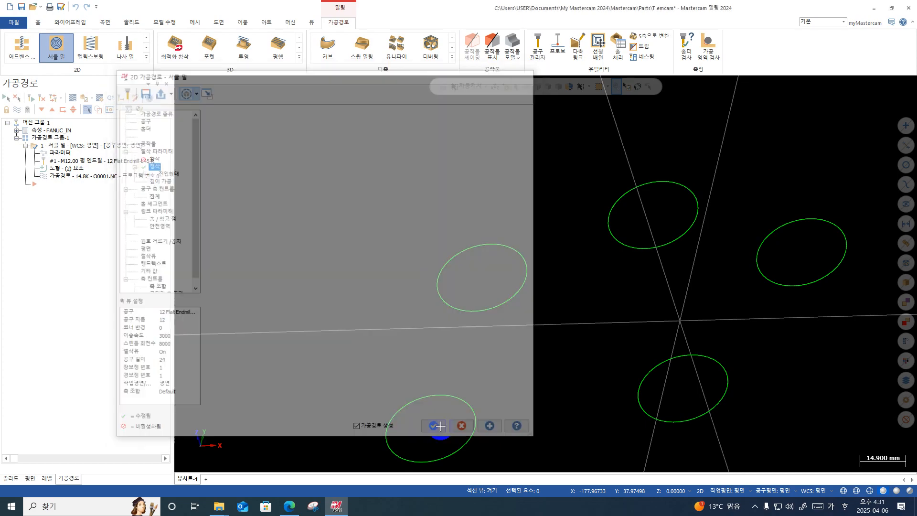
{"action": "left_click", "coordinate": [72, 97]}
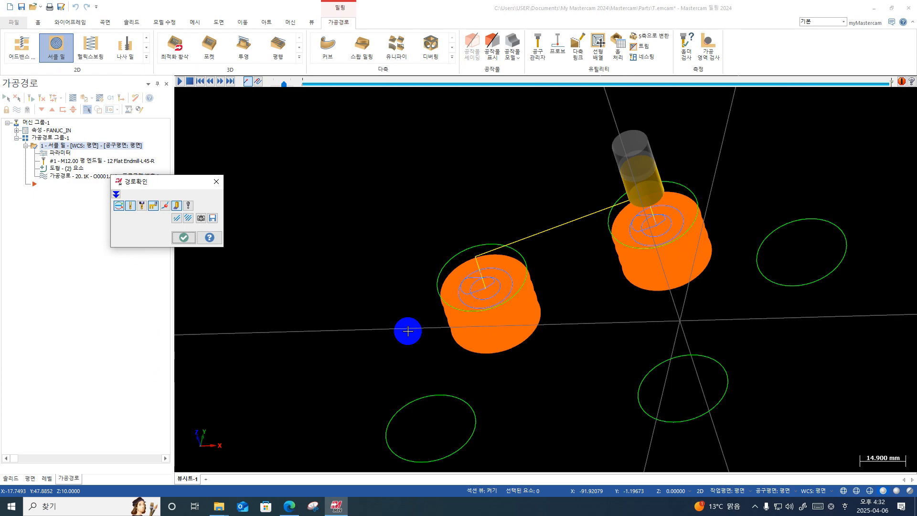
{"action": "left_click", "coordinate": [184, 238]}
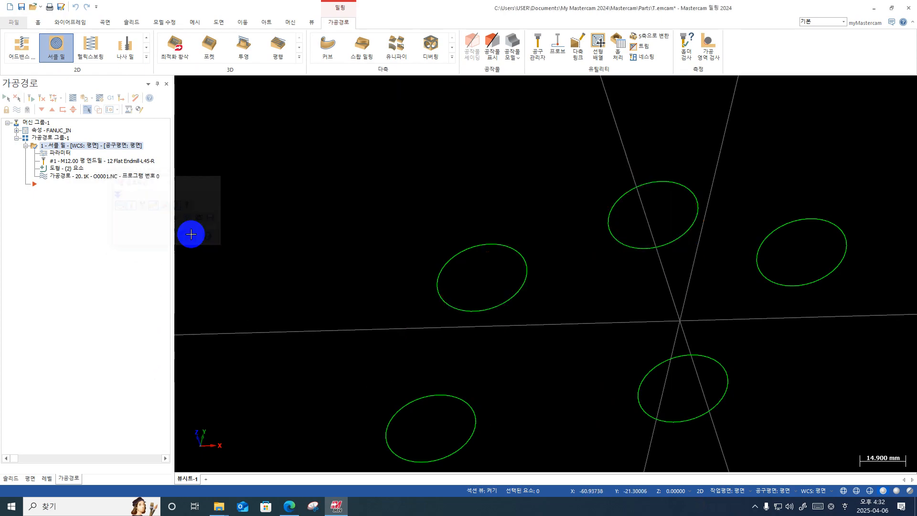
Set the semi-finish passes to 1 and the number of finish passes in the depth cuts to 1.
{"action": "left_click", "coordinate": [65, 155]}
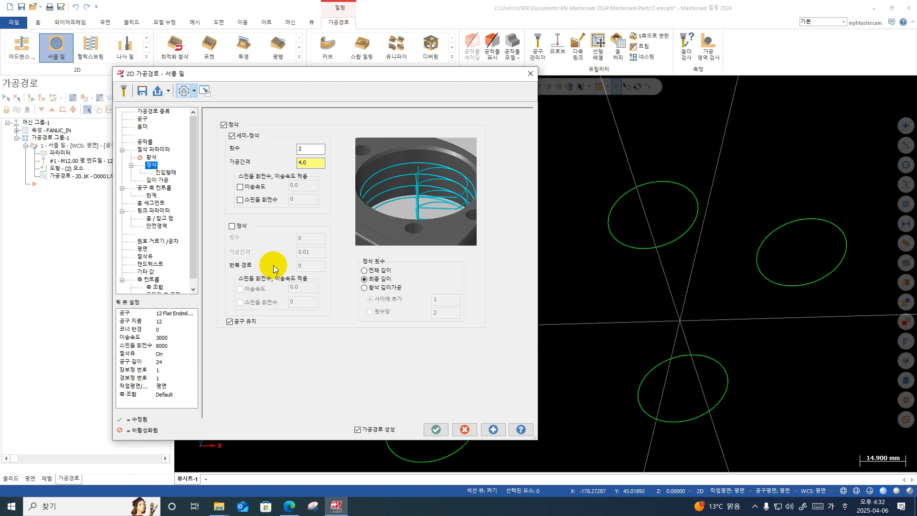
{"action": "double_click", "coordinate": [309, 149]}
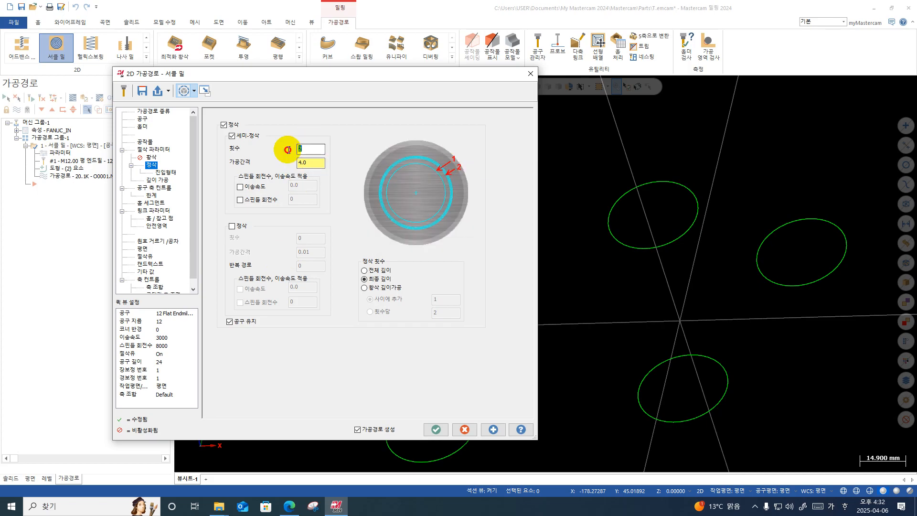
{"action": "left_click", "coordinate": [160, 179]}
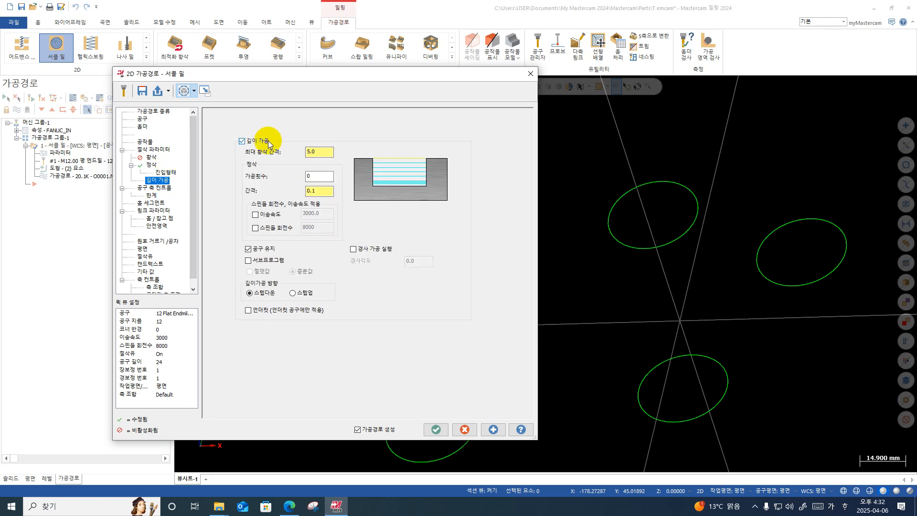
{"action": "double_click", "coordinate": [315, 176]}
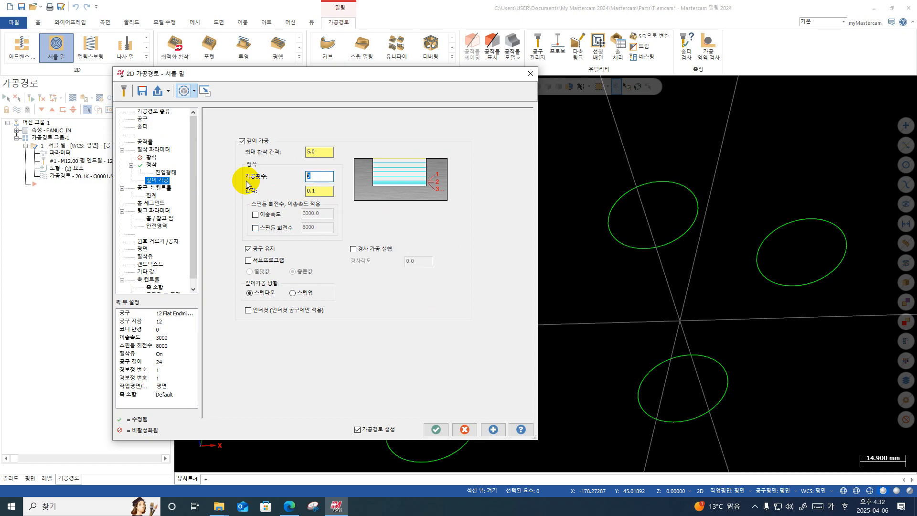
{"action": "type", "text": "1"}
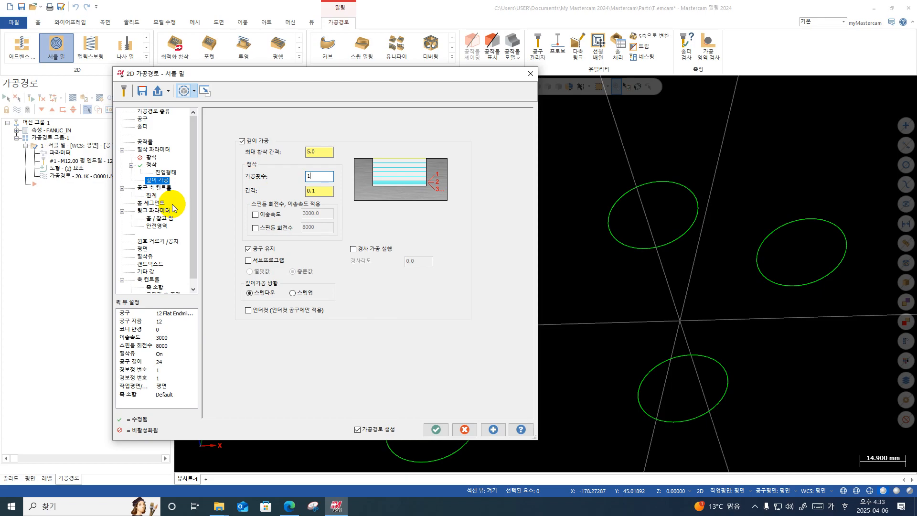
Review the finish and entry settings, enable roughing with a 60% stepover and helix entry, and regenerate the toolpath.
{"action": "left_click", "coordinate": [151, 157]}
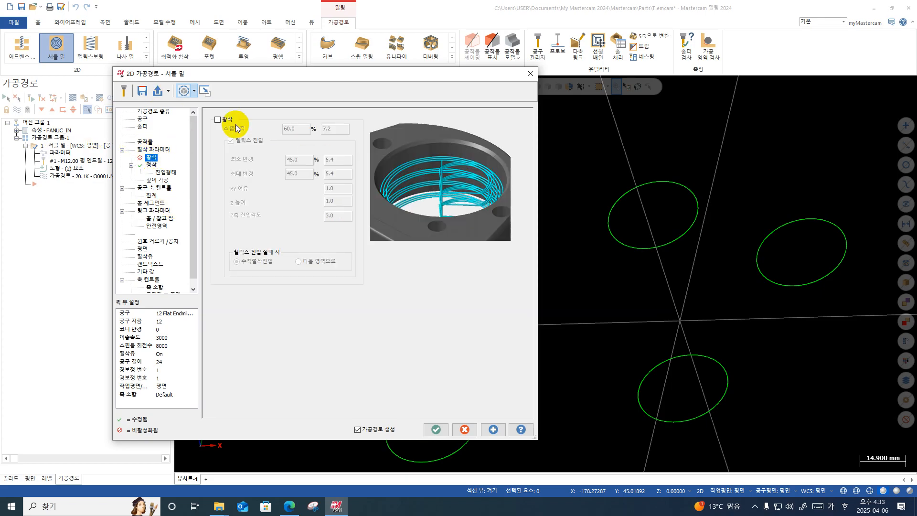
{"action": "left_click", "coordinate": [167, 173]}
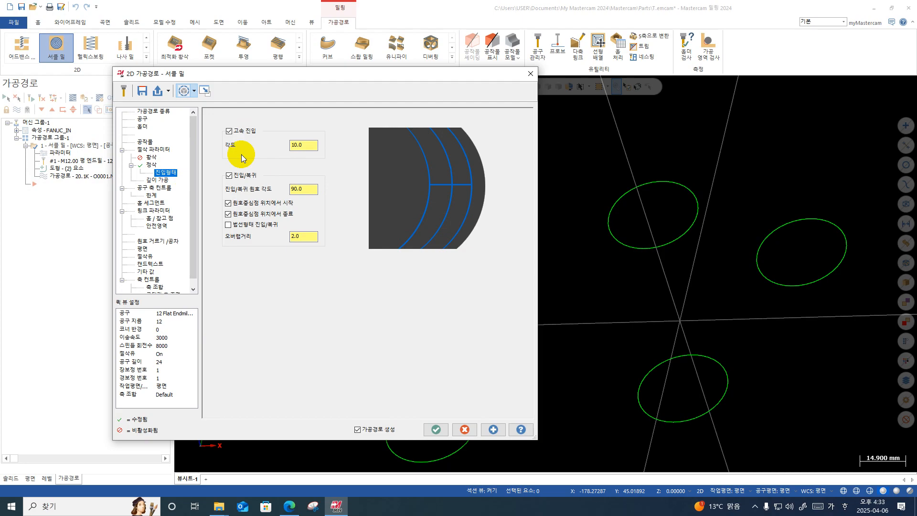
{"action": "left_click", "coordinate": [153, 166]}
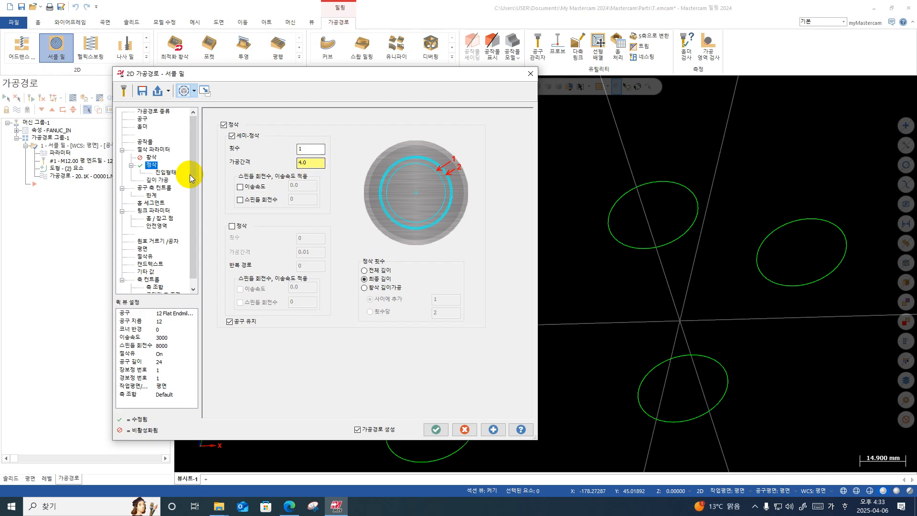
{"action": "left_click", "coordinate": [151, 157]}
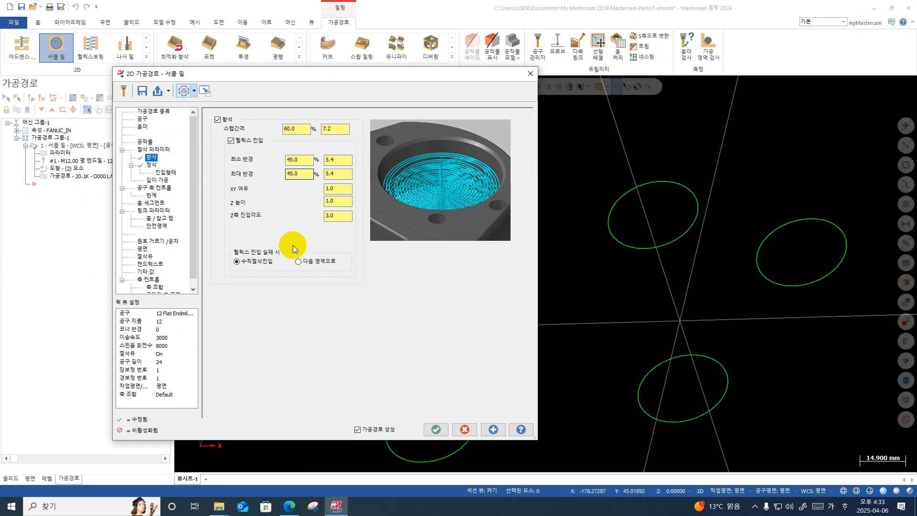
{"action": "left_click", "coordinate": [435, 428]}
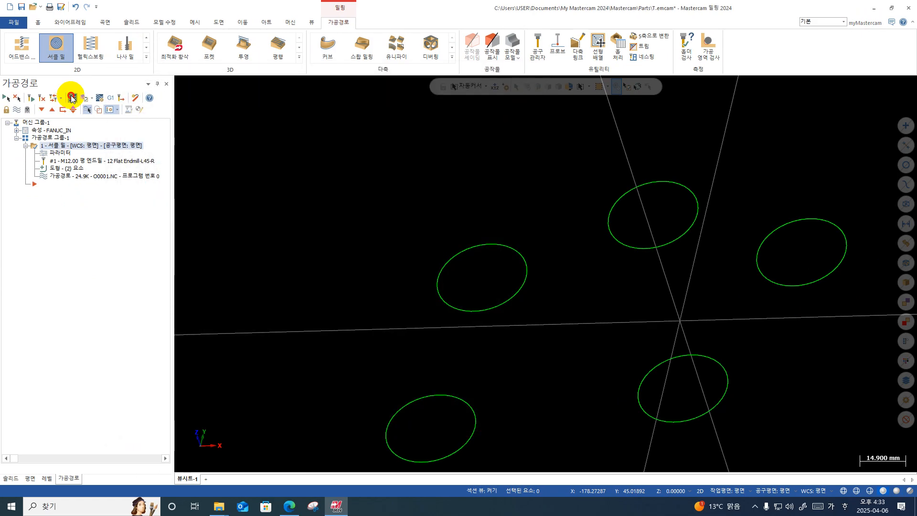
Backplot the roughing toolpath on the first hole from a low side angle to examine the helical entry.
{"action": "left_click", "coordinate": [71, 99]}
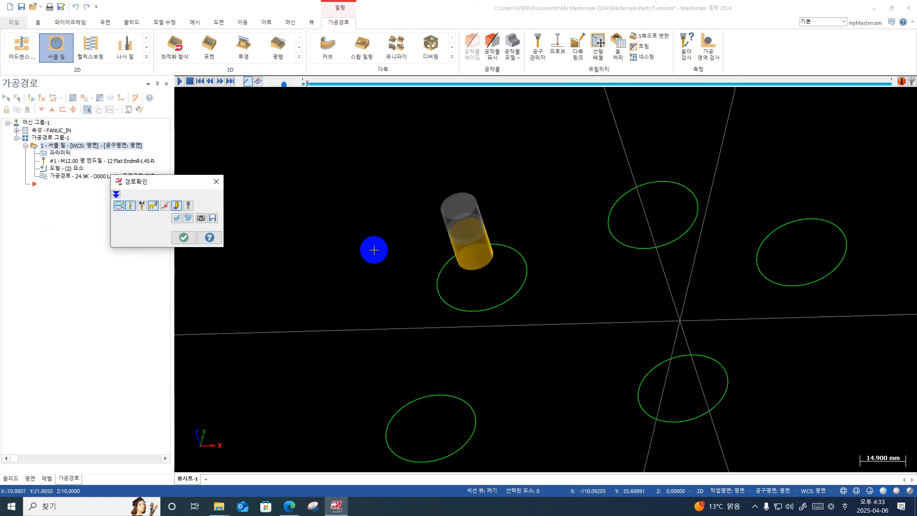
{"action": "middle_click_drag", "start_coordinate": [374, 249], "coordinate": [472, 277]}
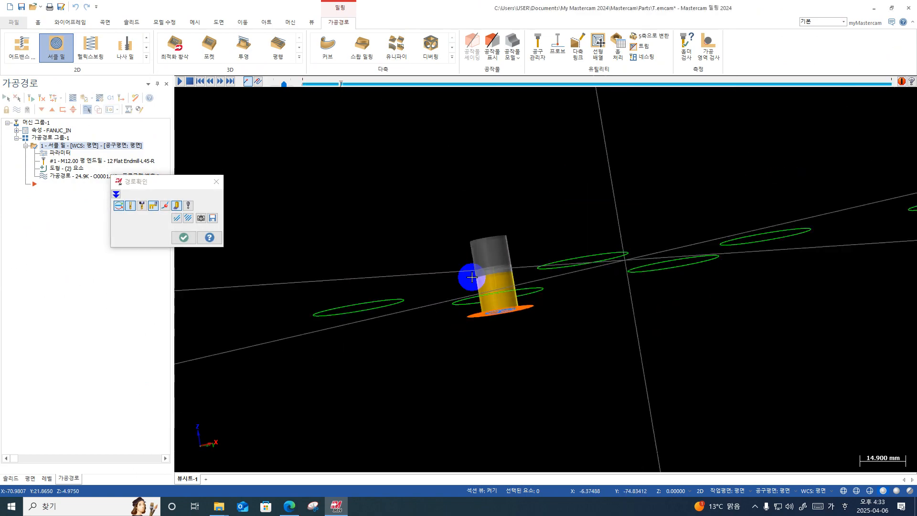
{"action": "left_click", "coordinate": [184, 238]}
Set the roughing stepover to 50%, turn off the finish passes, and regenerate the Circle Mill toolpath.
{"action": "left_click", "coordinate": [60, 153]}
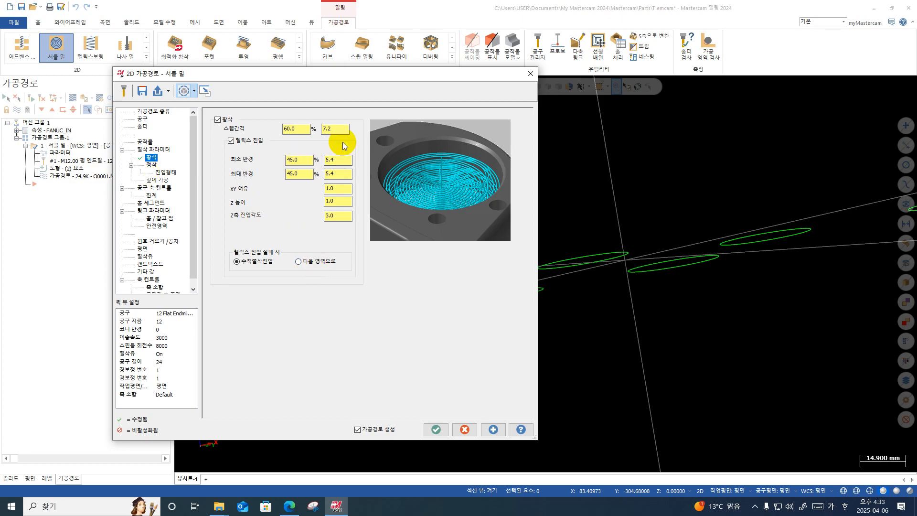
{"action": "double_click", "coordinate": [296, 129]}
{"action": "type", "text": "50"}
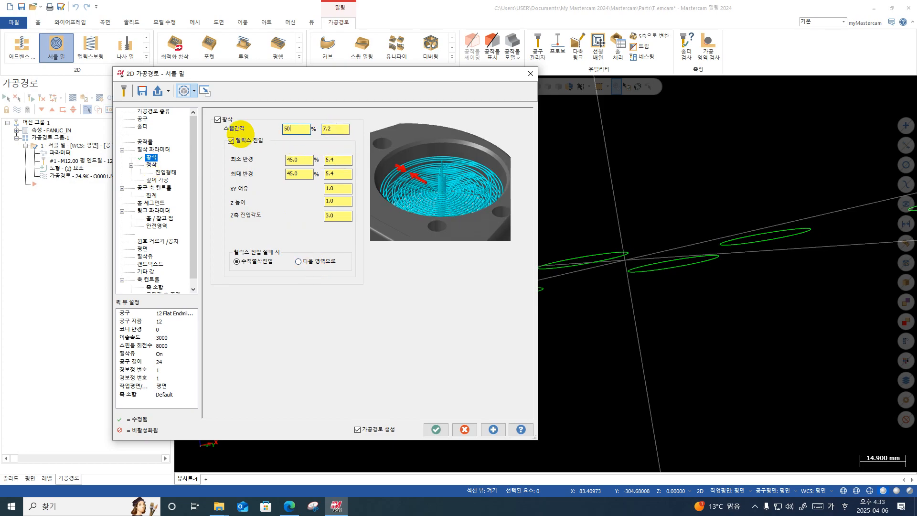
{"action": "left_click", "coordinate": [151, 164]}
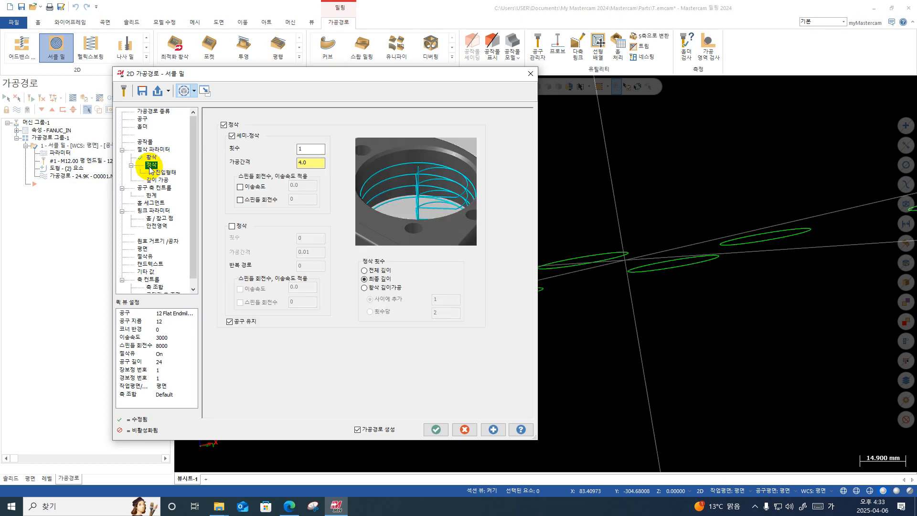
{"action": "left_click", "coordinate": [223, 125]}
{"action": "left_click", "coordinate": [434, 429]}
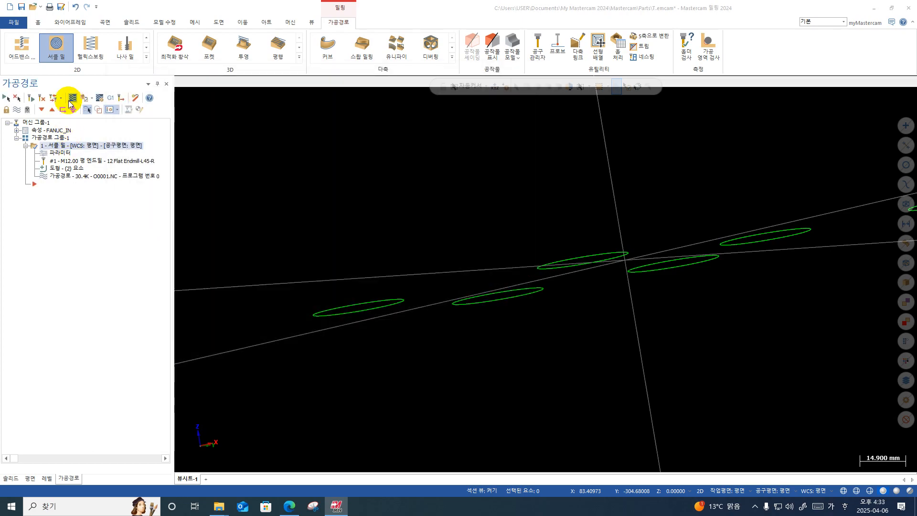
Backplot the roughing-only toolpath from a tilted view, replay it from the start, and close the backplot.
{"action": "left_click", "coordinate": [70, 98]}
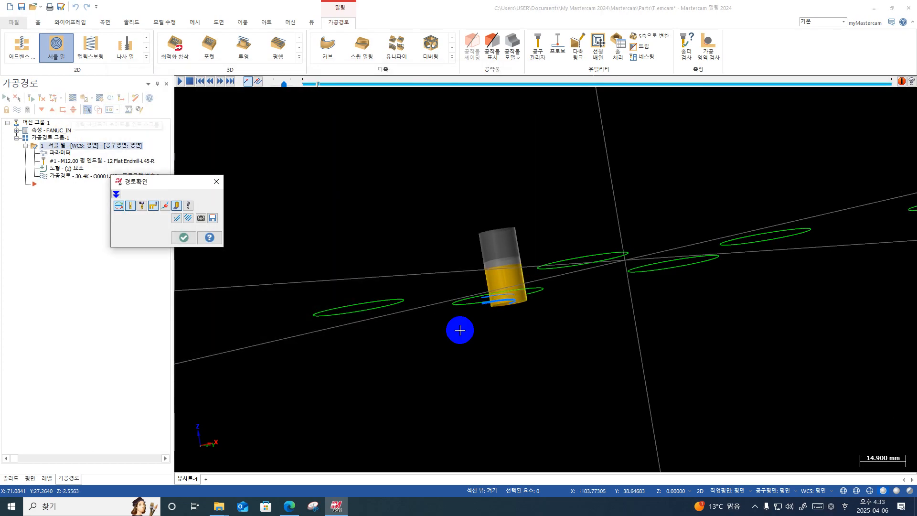
{"action": "middle_click_drag", "start_coordinate": [460, 330], "coordinate": [491, 348]}
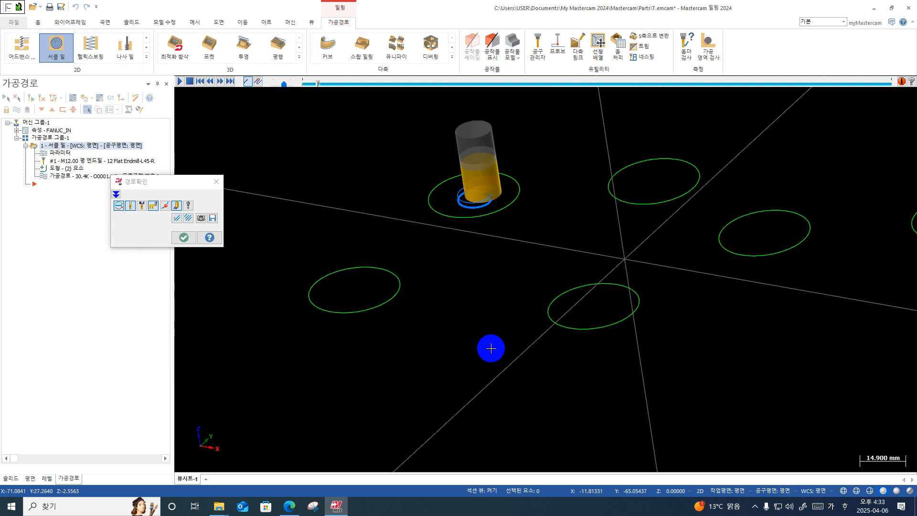
{"action": "left_click", "coordinate": [74, 97]}
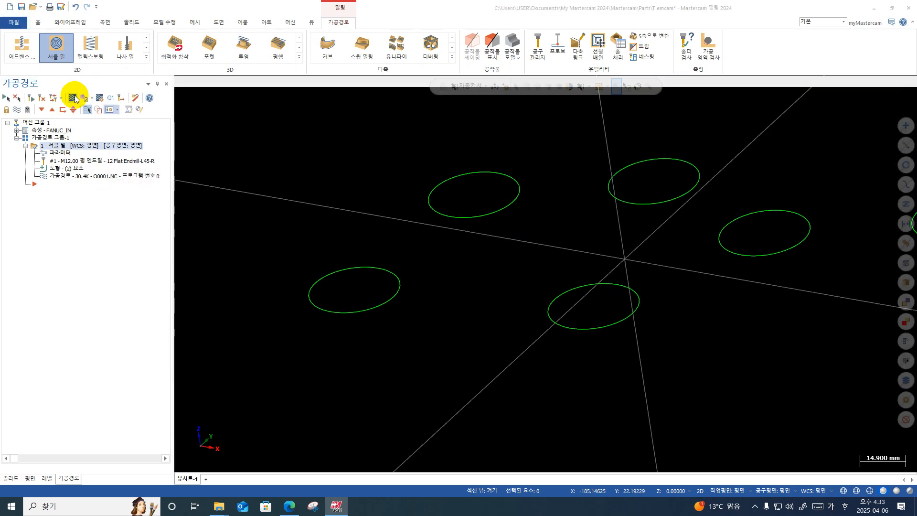
{"action": "left_click", "coordinate": [74, 97]}
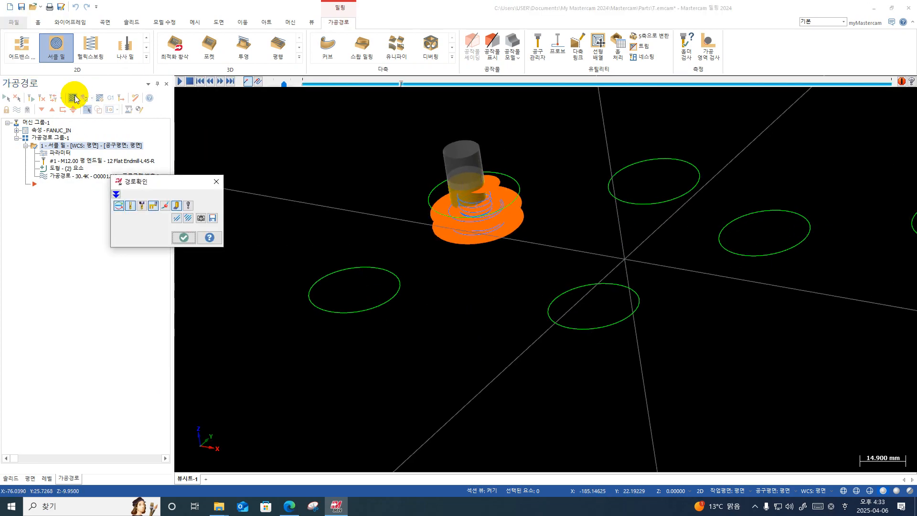
{"action": "left_click", "coordinate": [74, 98]}
Enable the finish passes of the Circle Mill toolpath with one semi-finish pass at 1.0 mm spacing, and regenerate it.
{"action": "left_click", "coordinate": [61, 153]}
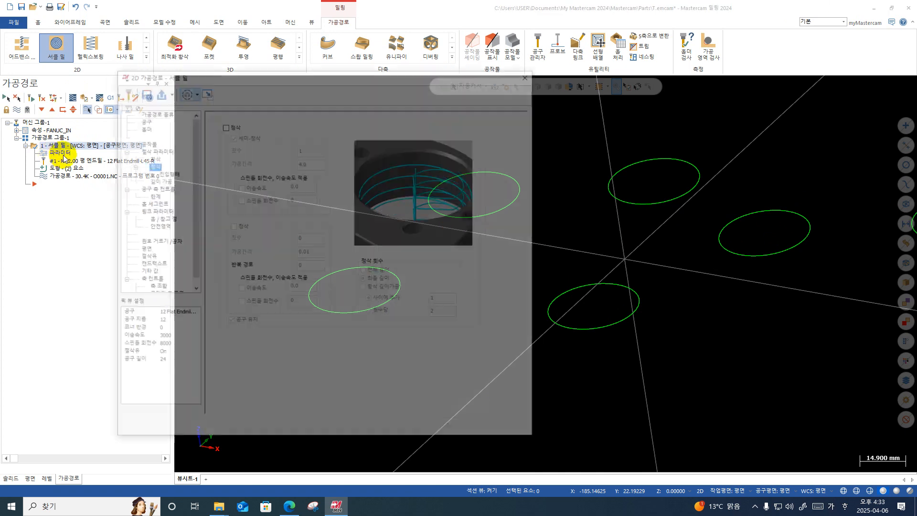
{"action": "left_click", "coordinate": [223, 125]}
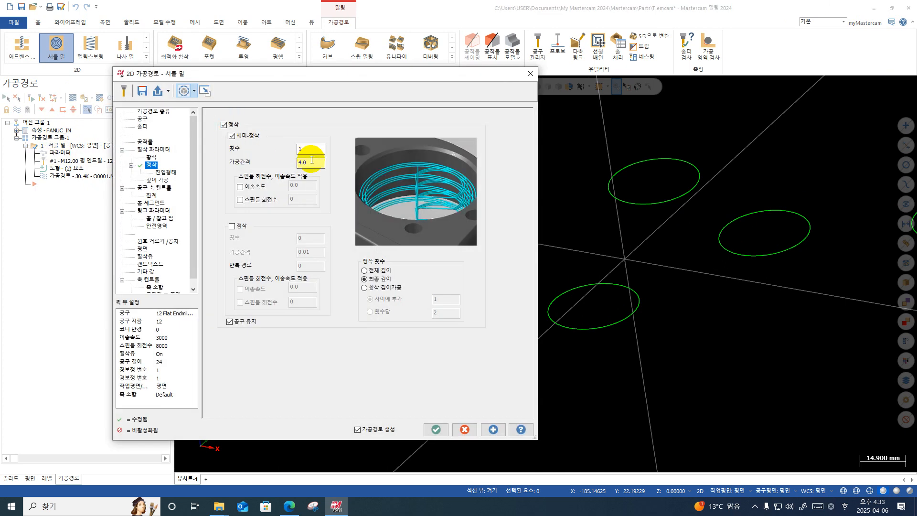
{"action": "left_click_drag", "start_coordinate": [312, 160], "coordinate": [267, 161]}
{"action": "type", "text": "1"}
{"action": "key", "text": "Return"}
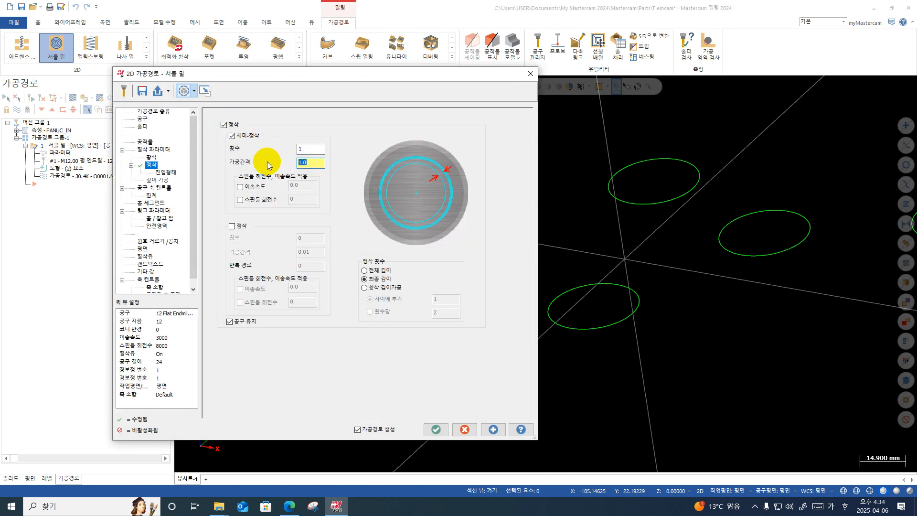
{"action": "left_click", "coordinate": [232, 227]}
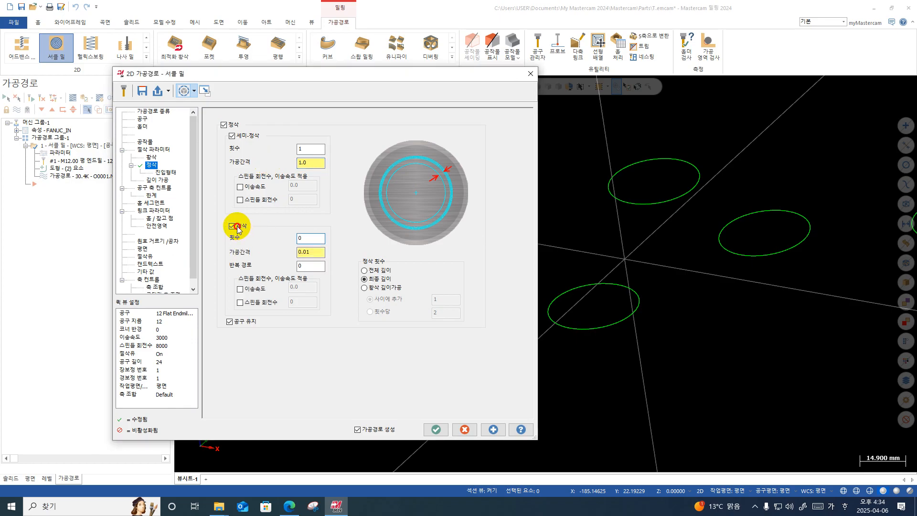
{"action": "left_click", "coordinate": [237, 226]}
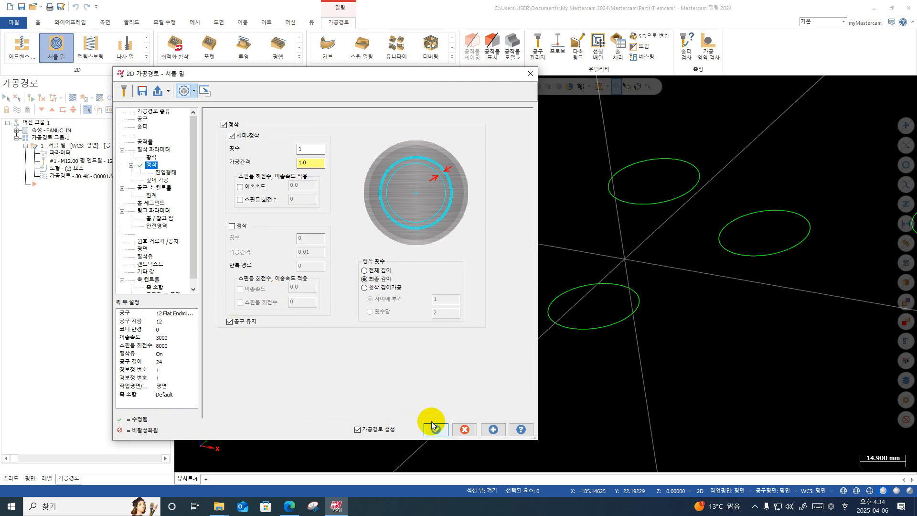
{"action": "left_click", "coordinate": [442, 432]}
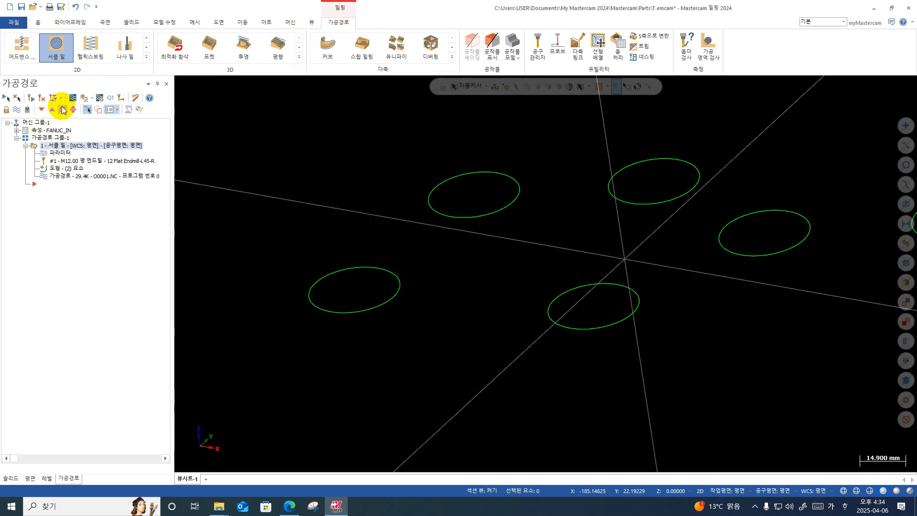
Backplot the Circle Mill toolpath with the semi-finish pass on both holes, examine it from a tilted view, and close the backplot.
{"action": "left_click", "coordinate": [53, 97]}
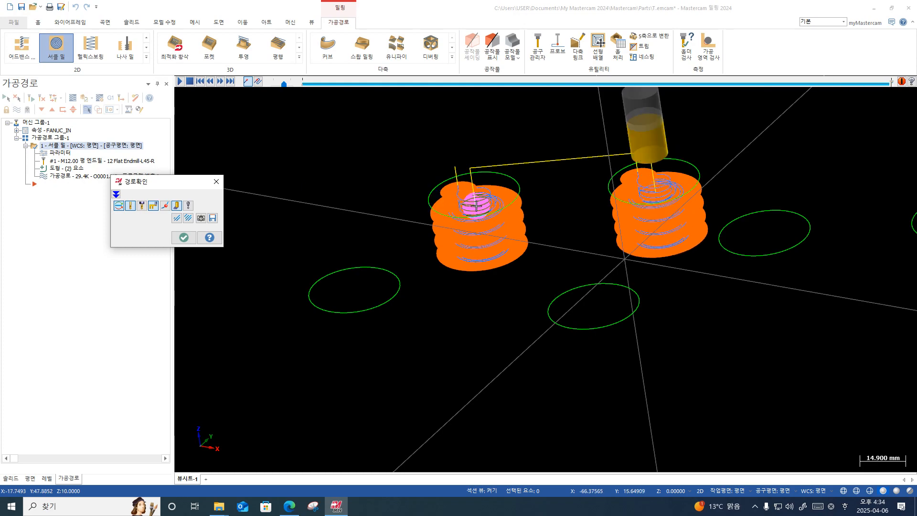
{"action": "scroll", "coordinate": [484, 229], "scroll_direction": "up", "scroll_amount": 2}
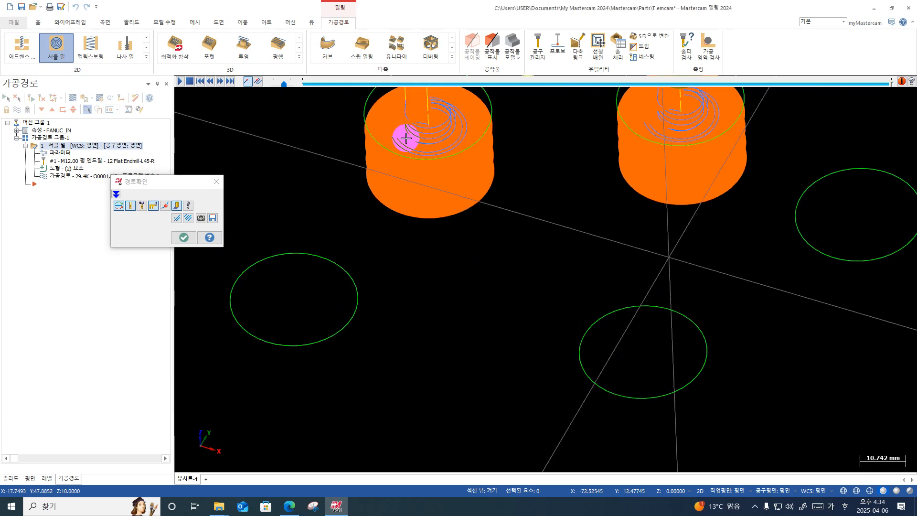
{"action": "scroll", "coordinate": [406, 138], "scroll_direction": "down", "scroll_amount": 5}
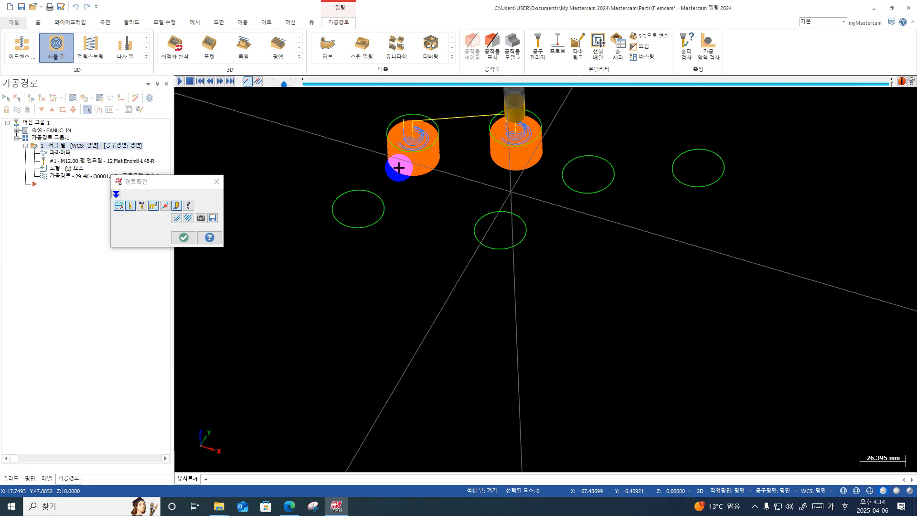
{"action": "key", "text": "Escape"}
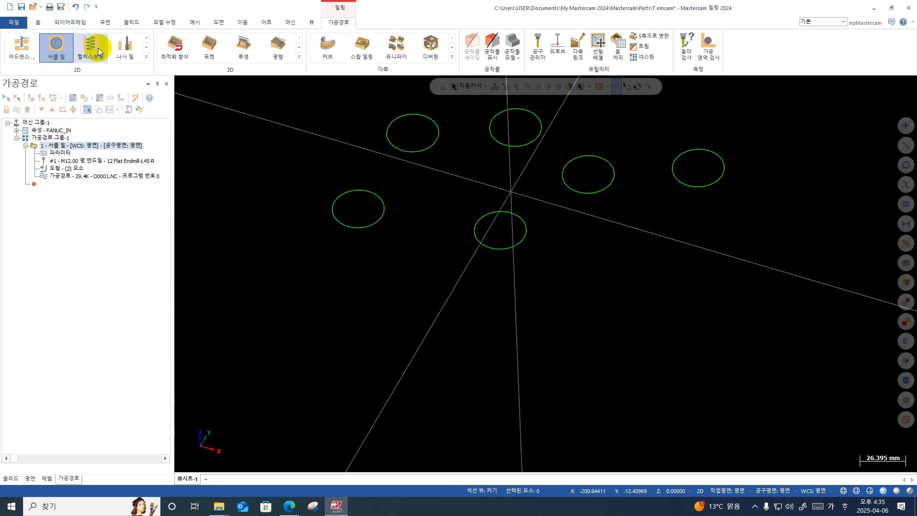
Create a Helix Bore toolpath on the 30 mm circle just right of the origin and assign the 10 Flat Endmill.
{"action": "left_click", "coordinate": [98, 47]}
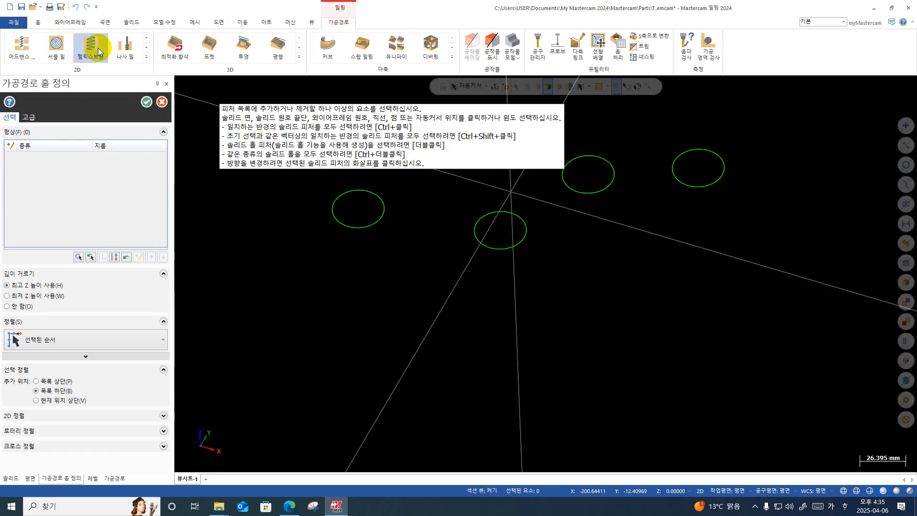
{"action": "left_click", "coordinate": [589, 193]}
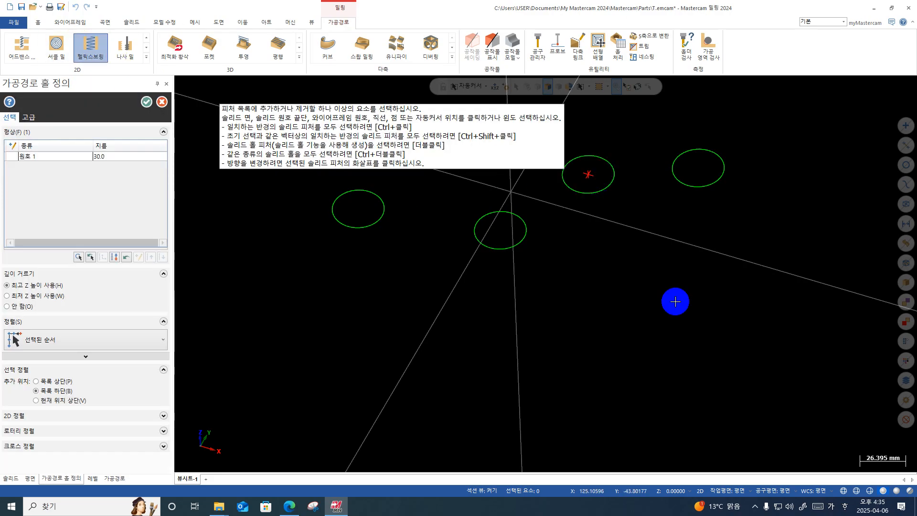
{"action": "left_click", "coordinate": [146, 102]}
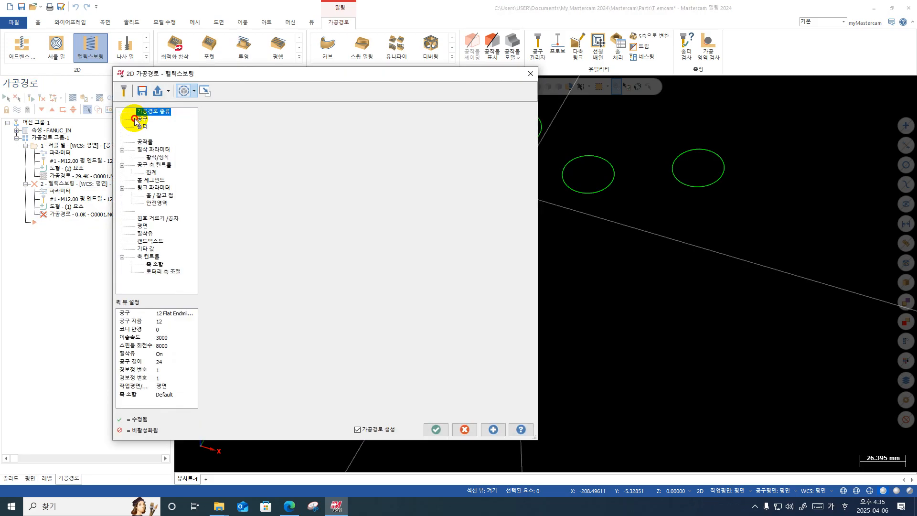
{"action": "left_click", "coordinate": [138, 119]}
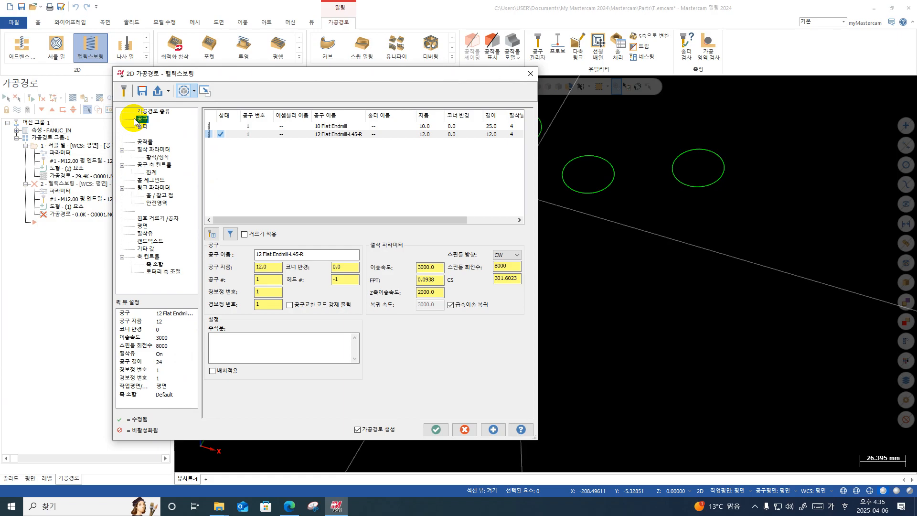
{"action": "left_click", "coordinate": [327, 126]}
Override the geometry diameter in the Helix Bore cut parameters with a circle diameter of 40 mm.
{"action": "left_click", "coordinate": [156, 150]}
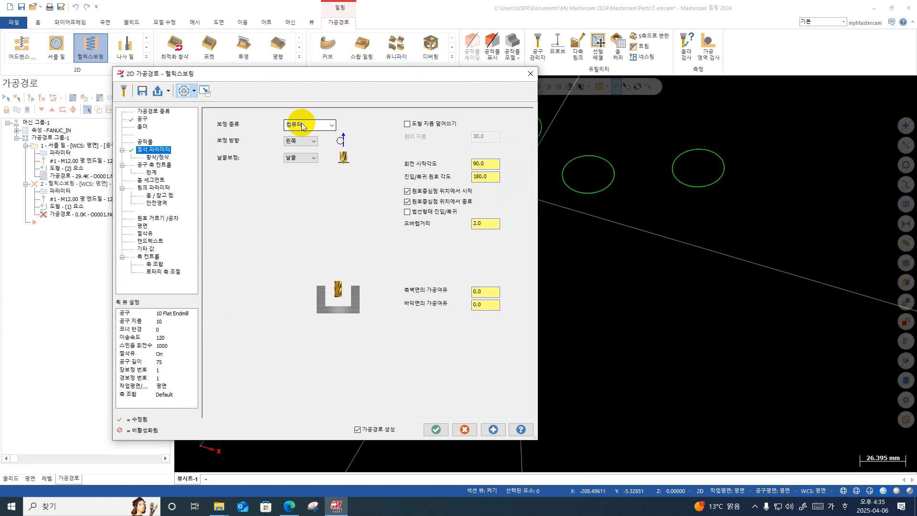
{"action": "left_click", "coordinate": [407, 123]}
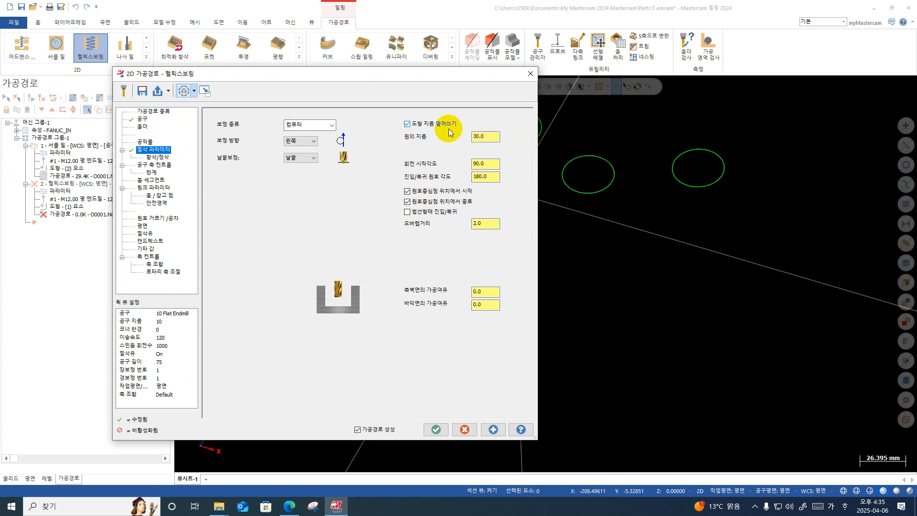
{"action": "double_click", "coordinate": [489, 136]}
{"action": "type", "text": "40"}
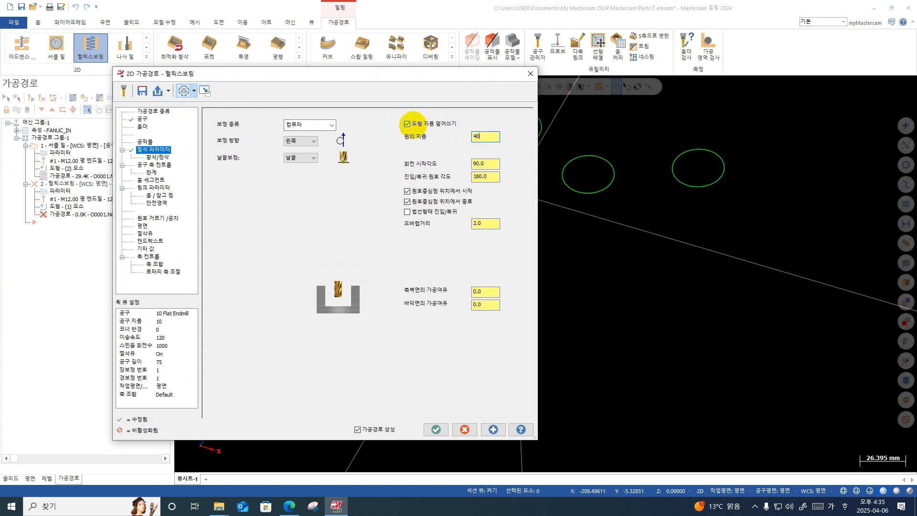
{"action": "key", "text": "Return"}
{"action": "double_click", "coordinate": [494, 163]}
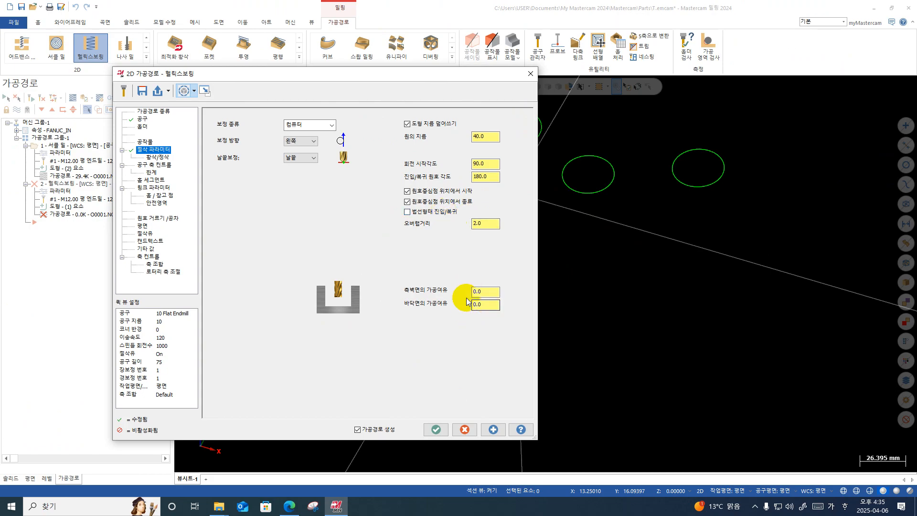
Set the Helix Bore rough pitch to 2 mm.
{"action": "left_click", "coordinate": [158, 156]}
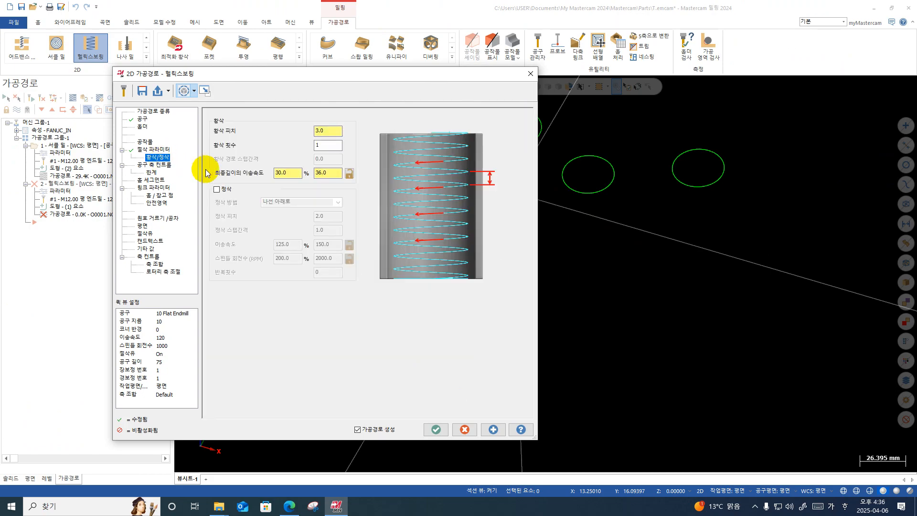
{"action": "left_click", "coordinate": [323, 145]}
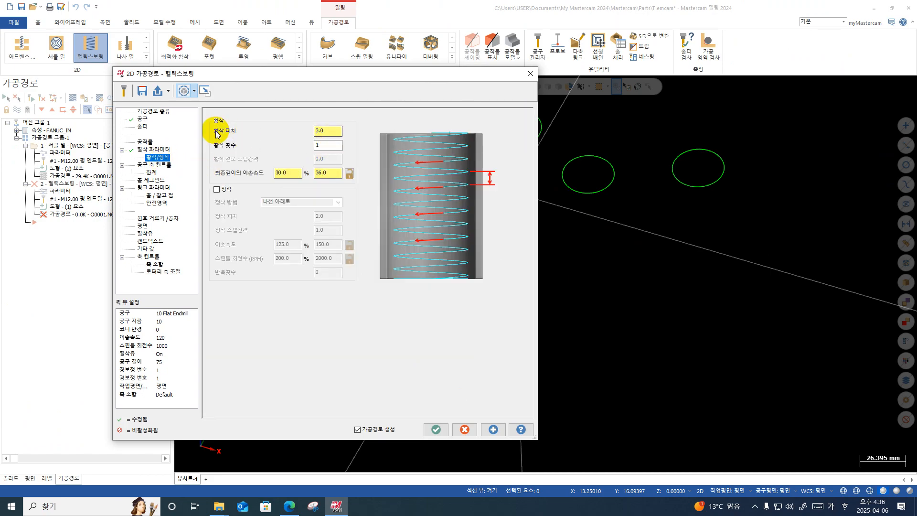
{"action": "left_click_drag", "start_coordinate": [332, 132], "coordinate": [274, 135]}
{"action": "type", "text": "2"}
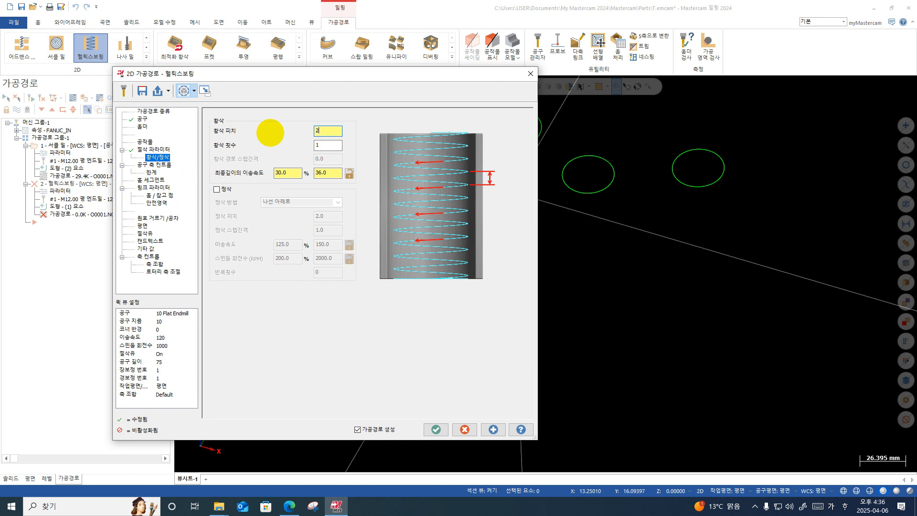
{"action": "key", "text": "Return"}
Set the Helix Bore depth to -40 mm in the linking parameters and generate the toolpath.
{"action": "left_click", "coordinate": [157, 188]}
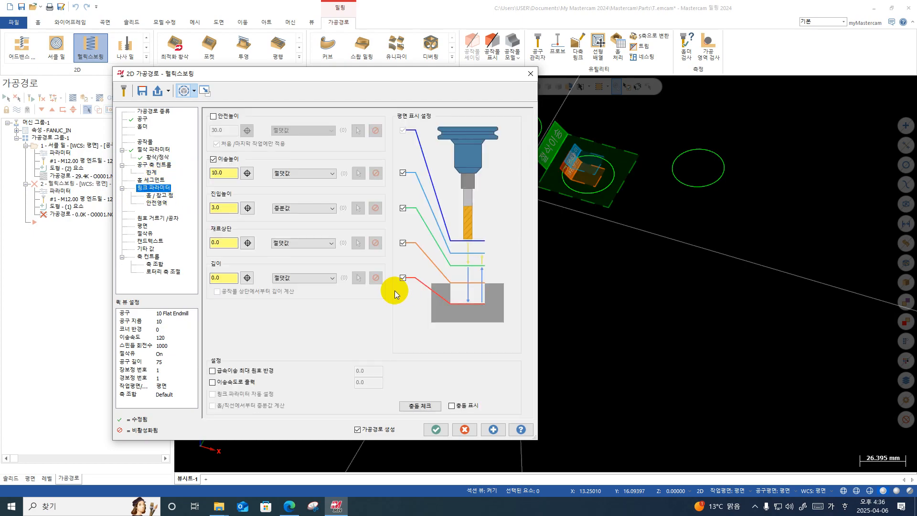
{"action": "type", "text": "-40"}
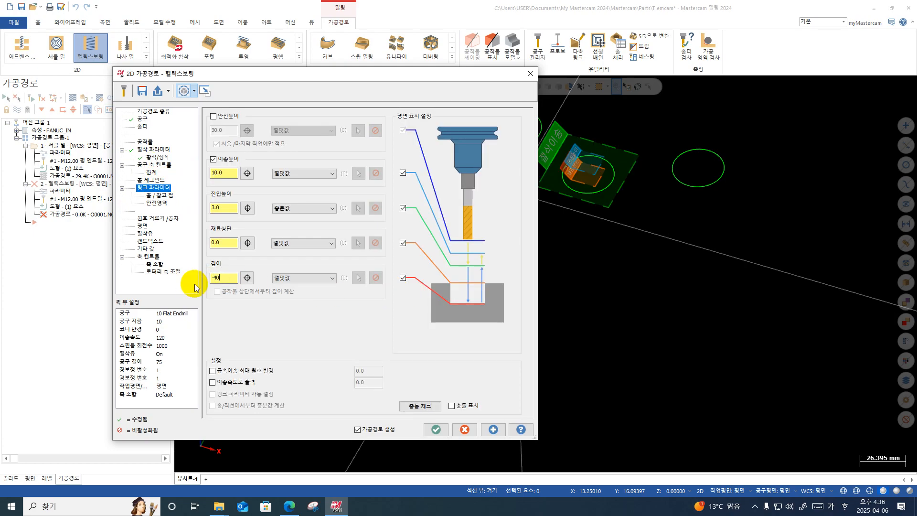
{"action": "key", "text": "Return"}
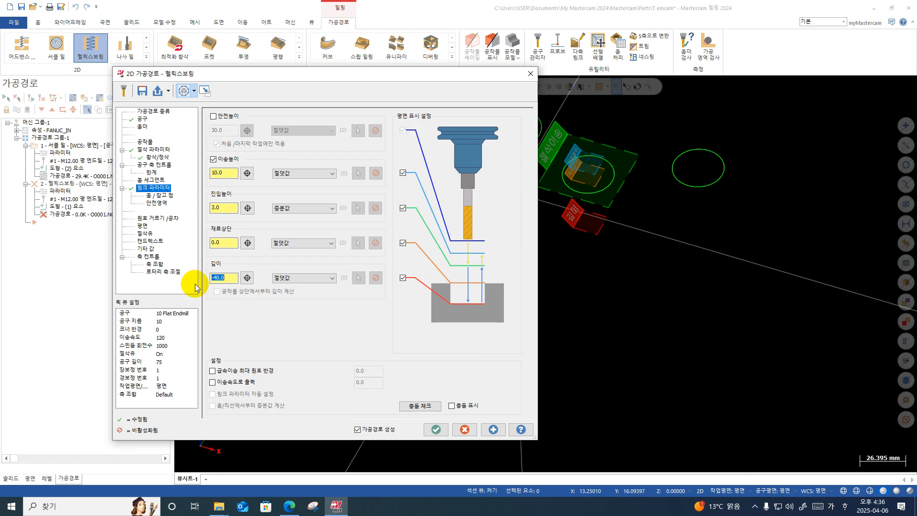
{"action": "scroll", "coordinate": [658, 228], "scroll_direction": "down", "scroll_amount": 3}
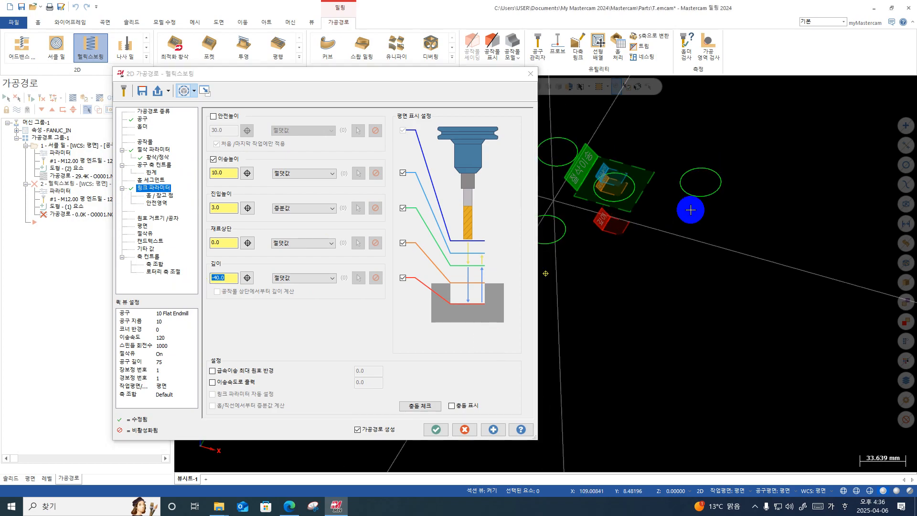
{"action": "left_click", "coordinate": [432, 430]}
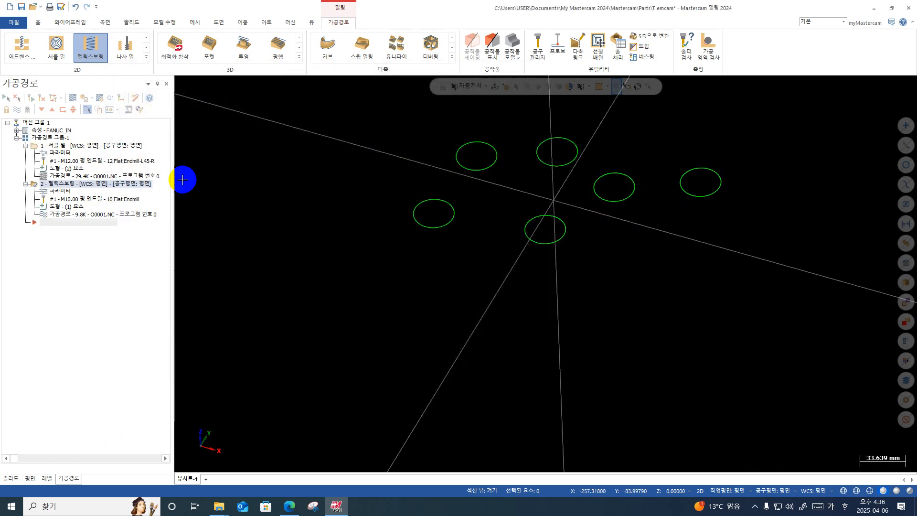
Backplot the Helix Bore toolpath with a closer view of its helical passes, and close the backplot.
{"action": "left_click", "coordinate": [71, 102]}
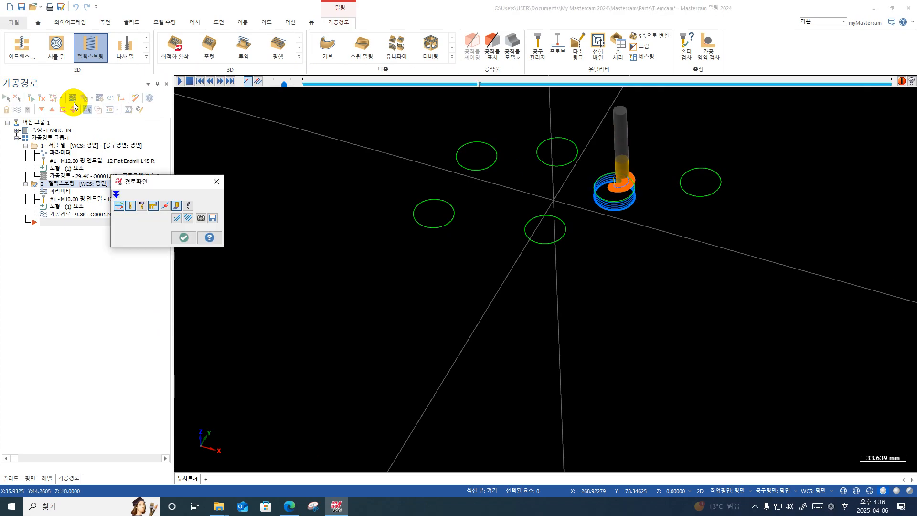
{"action": "scroll", "coordinate": [627, 211], "scroll_direction": "up", "scroll_amount": 5}
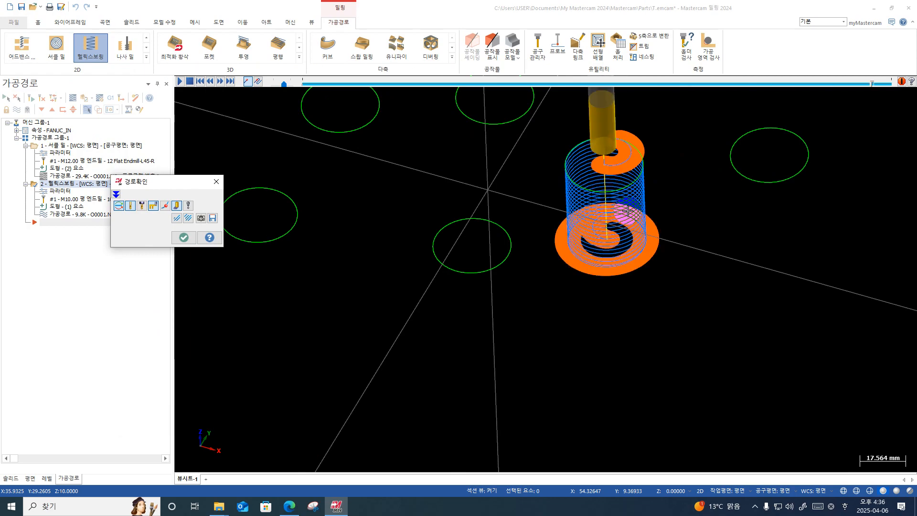
{"action": "left_click", "coordinate": [184, 238]}
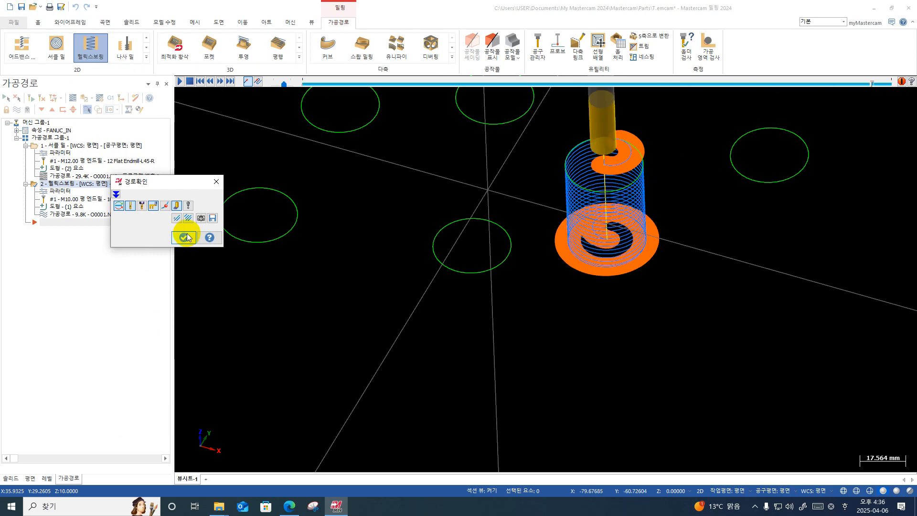
Set the Helix Bore roughing to 3 passes with a 3 mm stepover and regenerate the toolpath.
{"action": "left_click", "coordinate": [54, 189]}
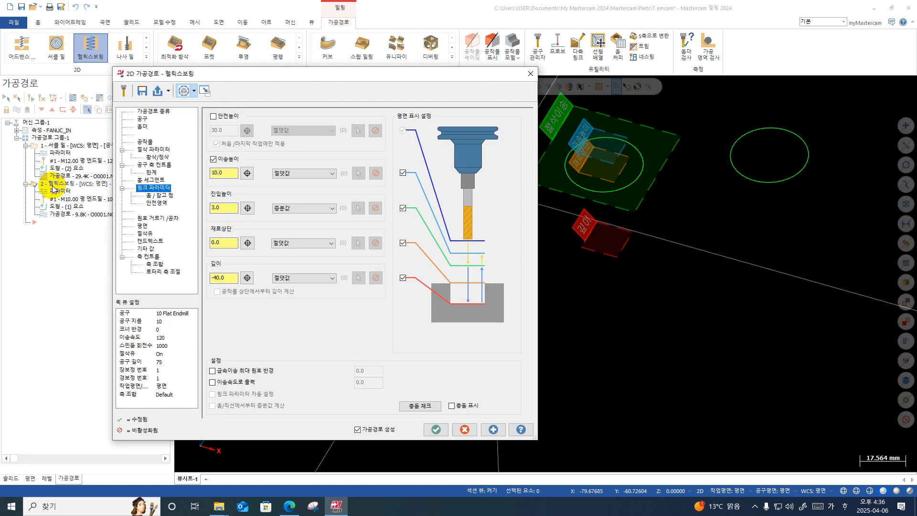
{"action": "left_click", "coordinate": [158, 157]}
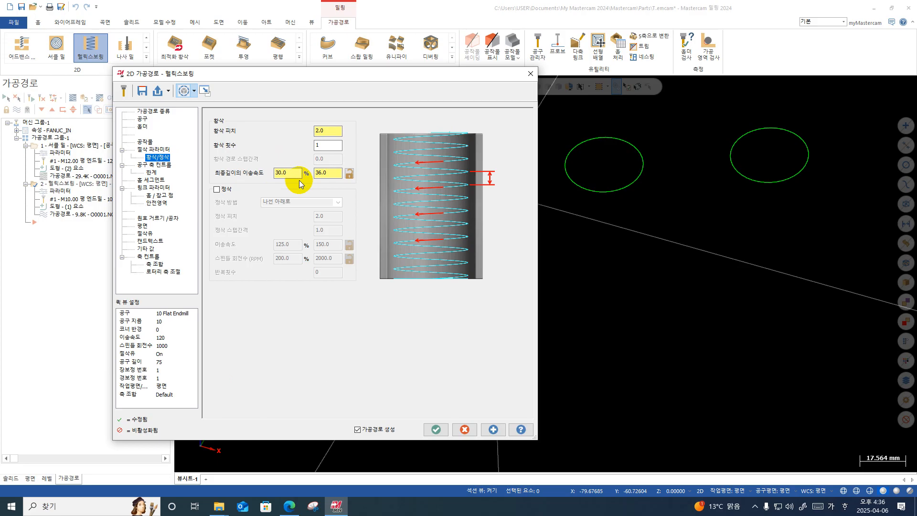
{"action": "left_click", "coordinate": [122, 150]}
{"action": "left_click", "coordinate": [122, 150]}
{"action": "left_click", "coordinate": [157, 157]}
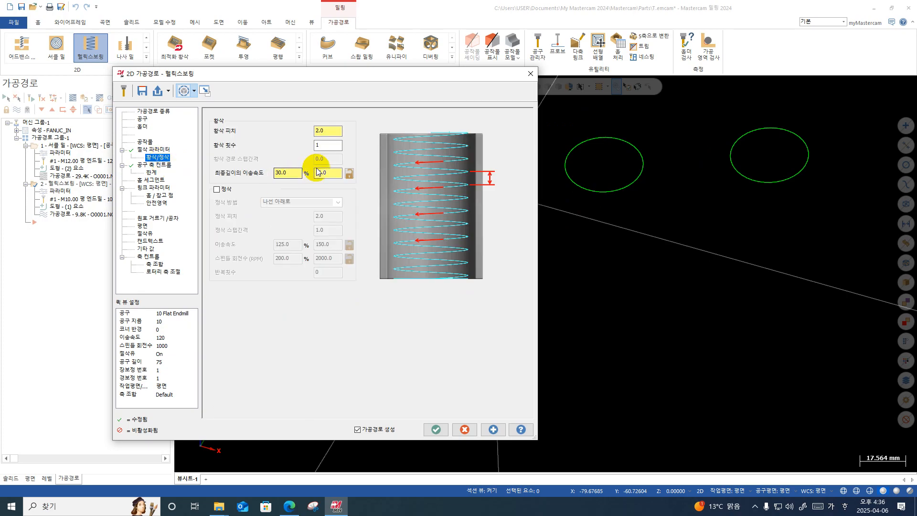
{"action": "left_click", "coordinate": [327, 145]}
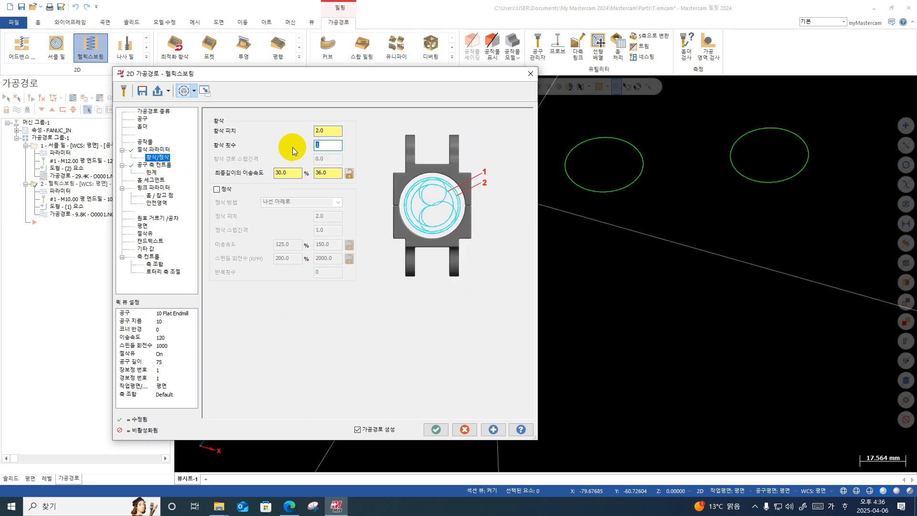
{"action": "type", "text": "3"}
{"action": "key", "text": "Tab"}
{"action": "type", "text": "4"}
{"action": "key", "text": "Return"}
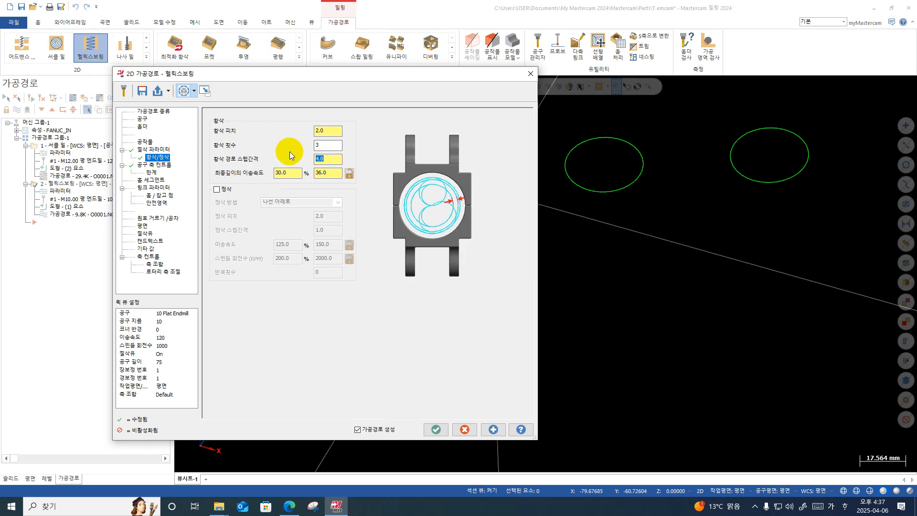
{"action": "type", "text": "3"}
{"action": "left_click", "coordinate": [436, 429]}
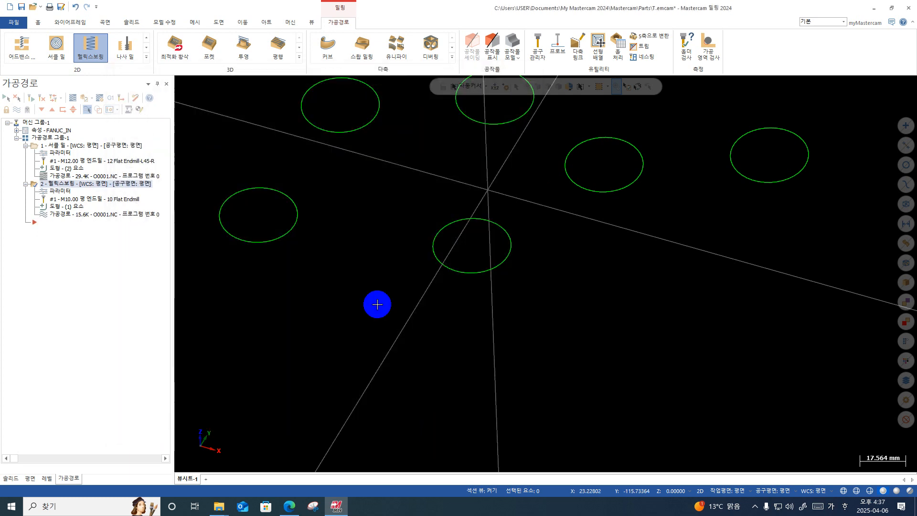
Backplot the Helix Bore toolpath from a tilted view to check its roughing passes, and close the backplot.
{"action": "left_click", "coordinate": [76, 95]}
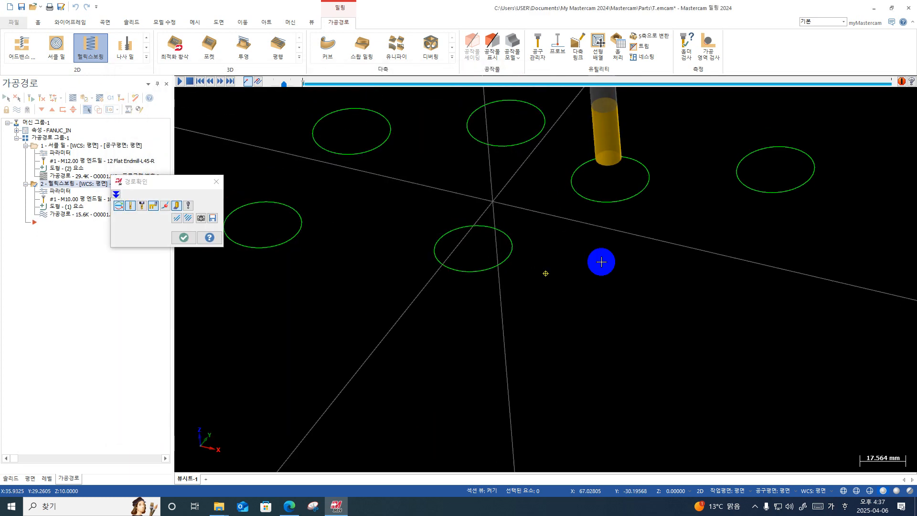
{"action": "middle_click_drag", "start_coordinate": [601, 260], "coordinate": [645, 313]}
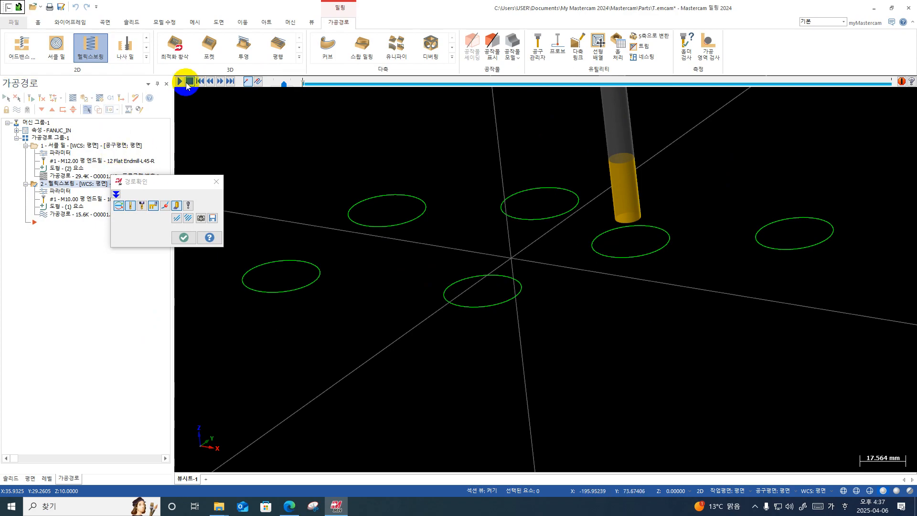
{"action": "left_click", "coordinate": [72, 97]}
{"action": "left_click", "coordinate": [73, 97]}
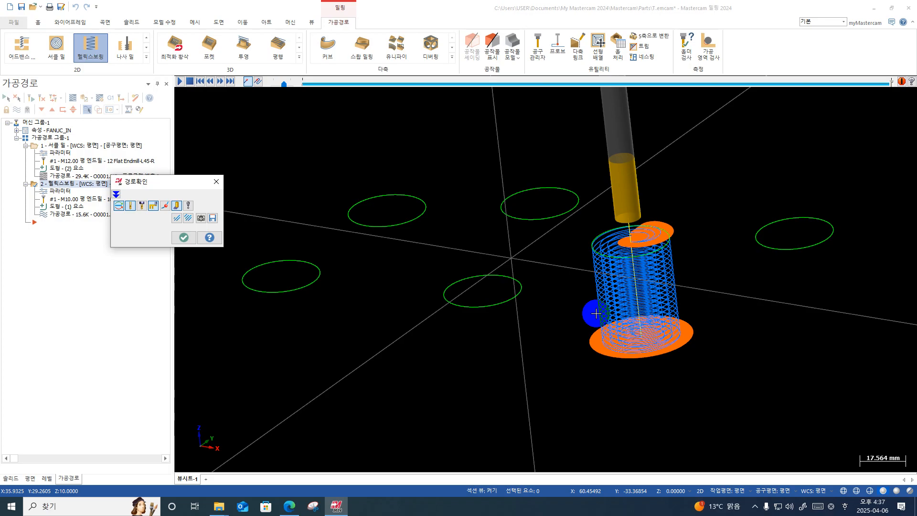
{"action": "key", "text": "Escape"}
Reopen the Helix Bore roughing/finishing parameters and enable finishing (정삭).
{"action": "left_click", "coordinate": [65, 193]}
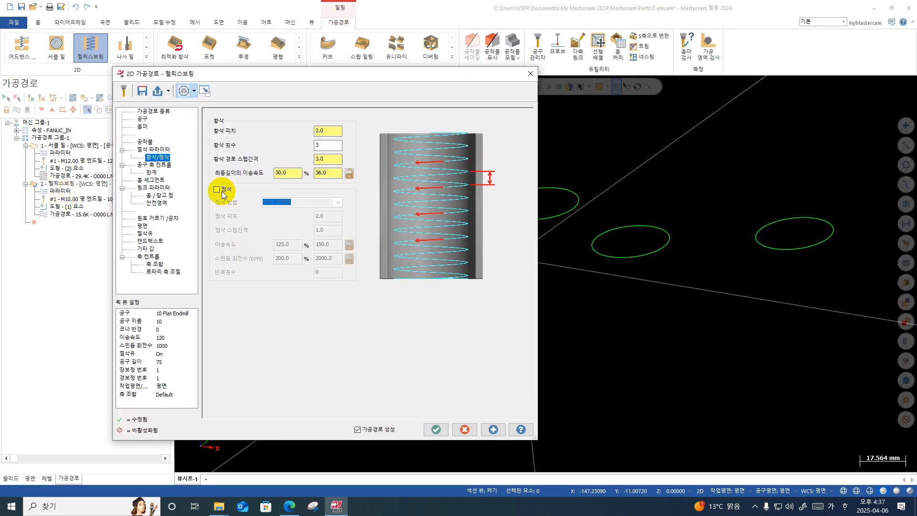
{"action": "left_click", "coordinate": [223, 193]}
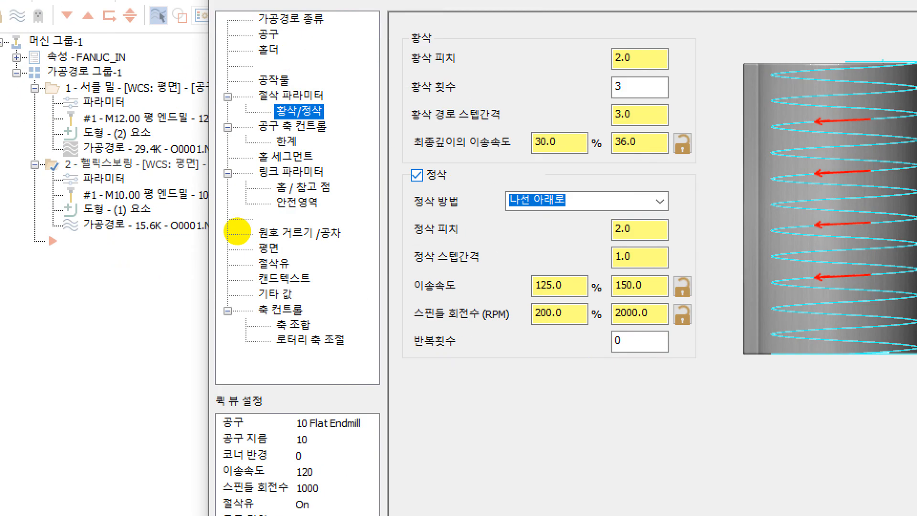
{"action": "left_click", "coordinate": [238, 228]}
{"action": "mouse_move", "coordinate": [295, 224]}
{"action": "left_mouse_down"}
{"action": "mouse_move", "coordinate": [275, 223]}
{"action": "mouse_move", "coordinate": [353, 184]}
{"action": "mouse_move", "coordinate": [312, 224]}
{"action": "left_mouse_up"}
{"action": "left_click_drag", "start_coordinate": [420, 151], "coordinate": [406, 317]}
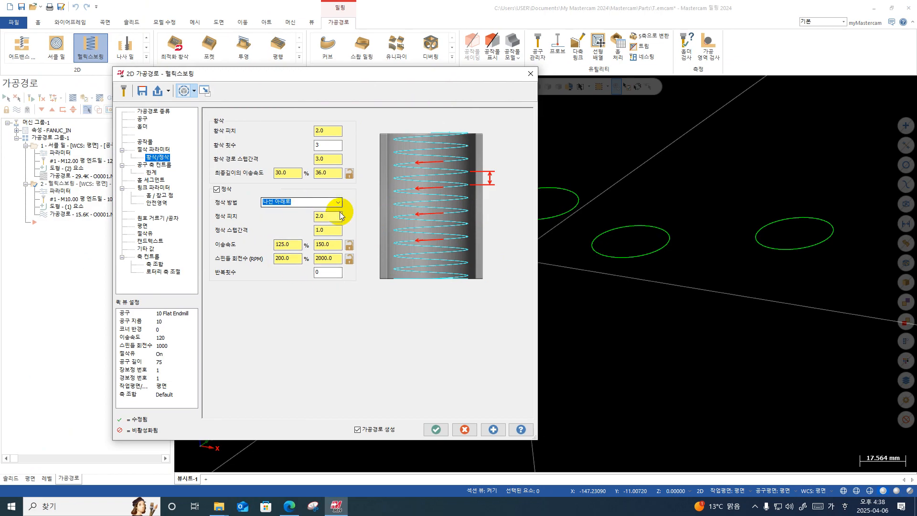
Set the finish method to 나선 위로 (spiral up) with a 0.5 mm pitch and 0.1 mm stepover, and regenerate the toolpath.
{"action": "left_click", "coordinate": [337, 202]}
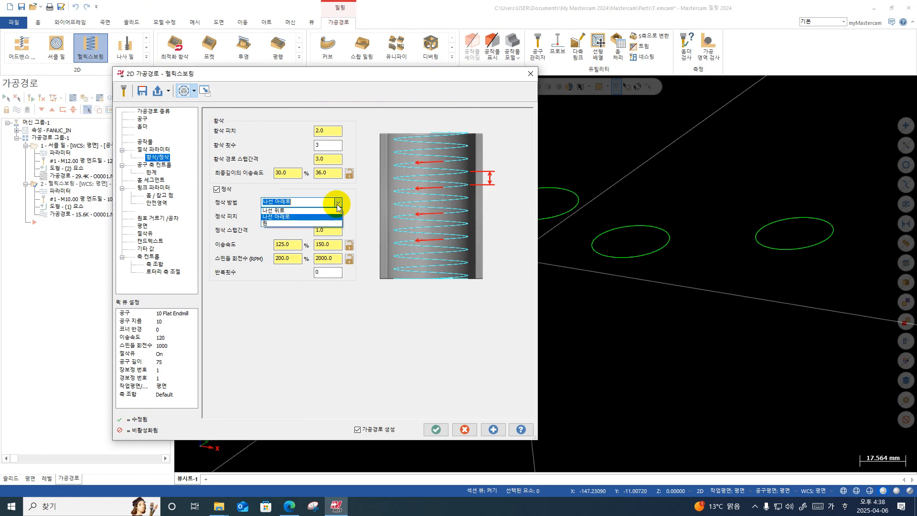
{"action": "left_click", "coordinate": [296, 212]}
{"action": "key", "text": "Tab"}
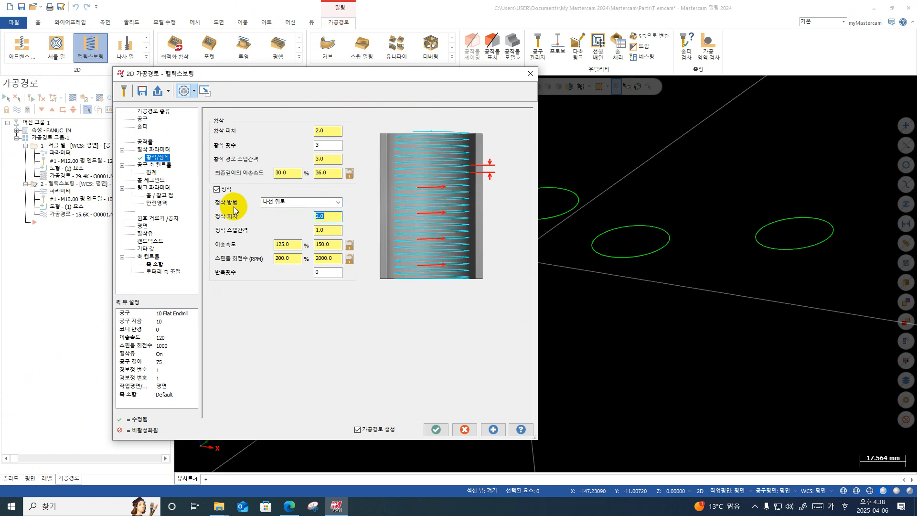
{"action": "type", "text": "0.5"}
{"action": "key", "text": "Tab"}
{"action": "type", "text": "0.1"}
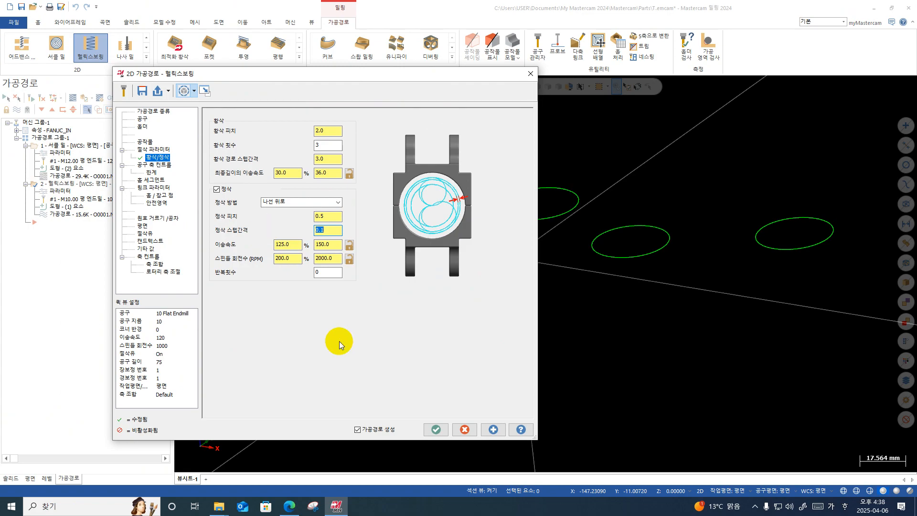
{"action": "left_click", "coordinate": [434, 428]}
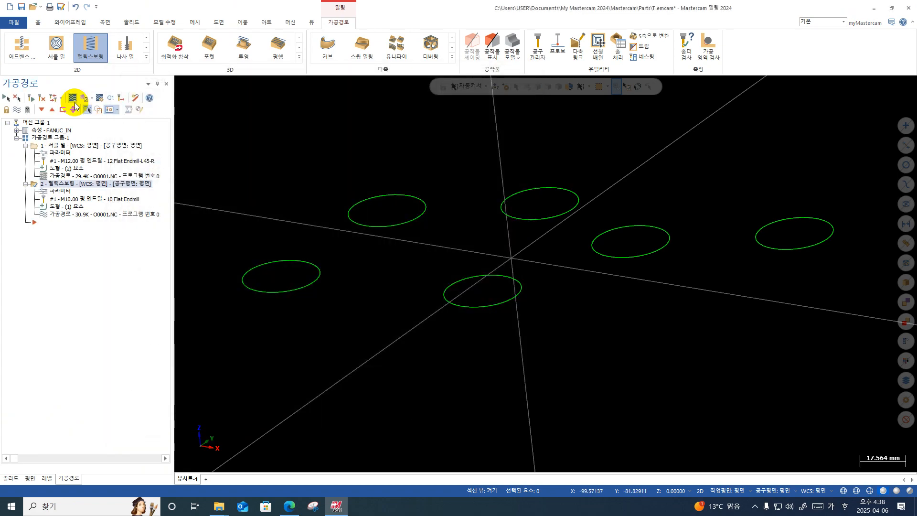
Backplot the Helix Bore toolpath step by step through the roughing passes to the start of finishing.
{"action": "left_click", "coordinate": [74, 101]}
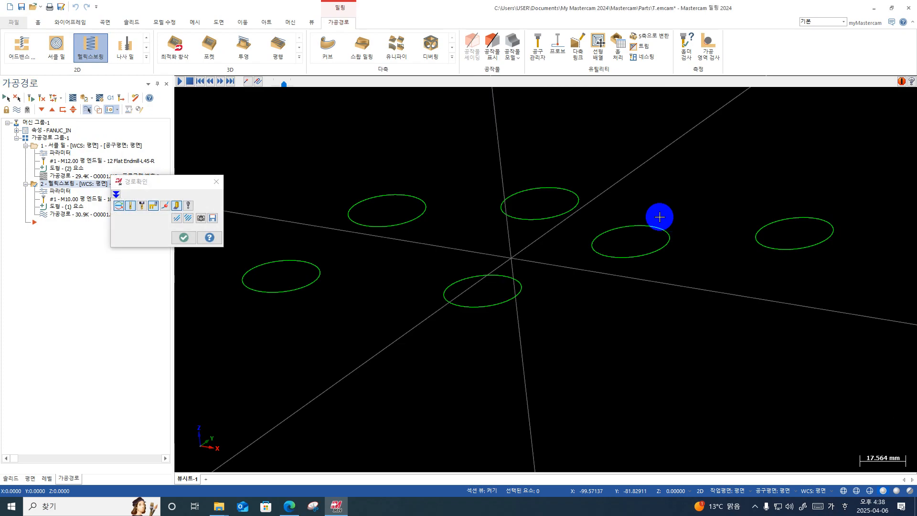
{"action": "key", "text": "s"}
{"action": "key", "text": "s"}
{"action": "key", "text": "s"}
{"action": "key", "text": "s"}
{"action": "key", "text": "s"}
{"action": "key", "text": "s"}
{"action": "key", "text": "s"}
{"action": "key", "text": "s"}
{"action": "key", "text": "s"}
{"action": "key", "text": "s"}
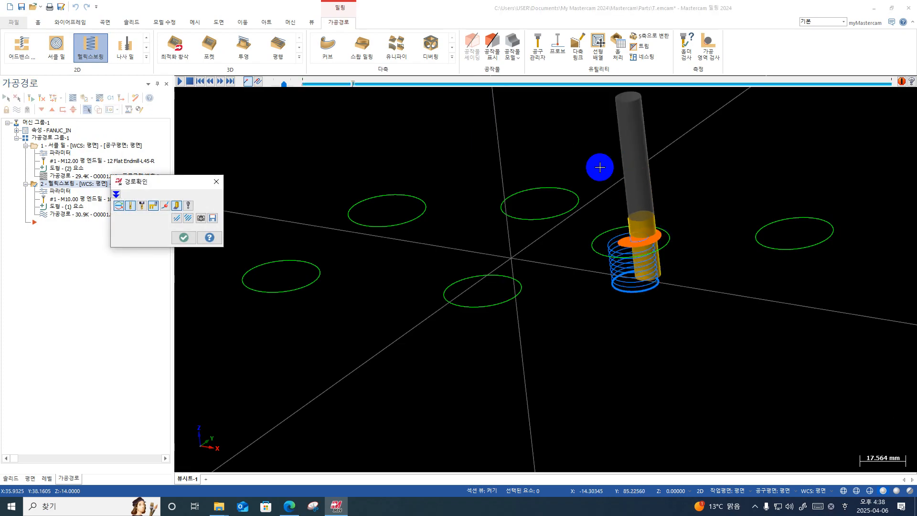
{"action": "key", "text": "s"}
{"action": "key", "text": "s"}
{"action": "key", "text": "s"}
{"action": "key", "text": "s"}
{"action": "key", "text": "s"}
{"action": "key", "text": "s"}
{"action": "key", "text": "s"}
{"action": "key", "text": "s"}
{"action": "key", "text": "s"}
{"action": "key", "text": "s"}
{"action": "key", "text": "s"}
{"action": "key", "text": "s"}
{"action": "key", "text": "s"}
{"action": "key", "text": "s"}
{"action": "key", "text": "s"}
{"action": "key", "text": "s"}
{"action": "key", "text": "s"}
{"action": "key", "text": "s"}
{"action": "key", "text": "s"}
{"action": "key", "text": "s"}
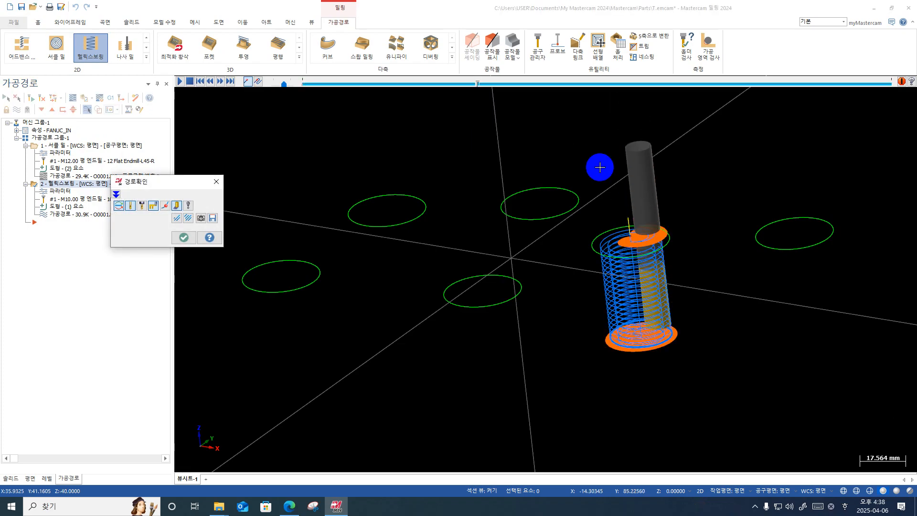
{"action": "key", "text": "s"}
{"action": "key", "text": "s"}
{"action": "key", "text": "s"}
{"action": "key", "text": "s"}
{"action": "key", "text": "s"}
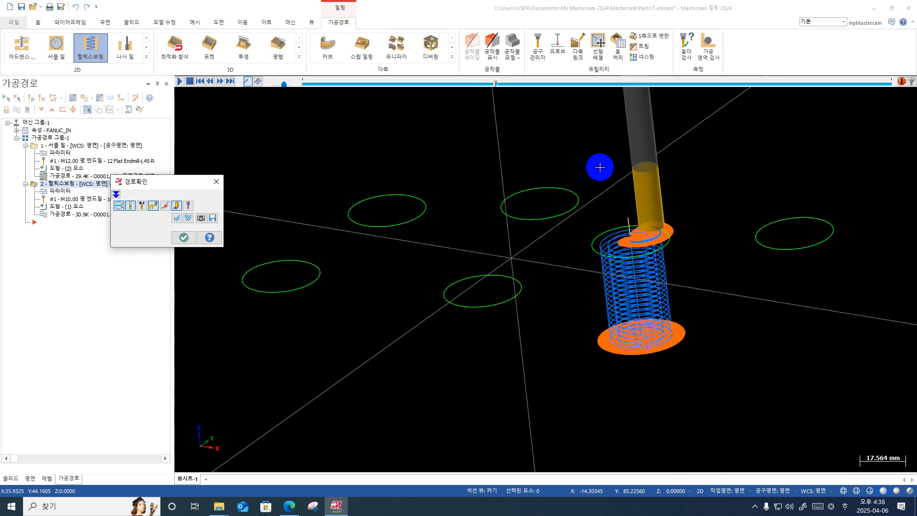
{"action": "key", "text": "s"}
{"action": "key", "text": "s"}
{"action": "key", "text": "s"}
{"action": "key", "text": "s"}
{"action": "key", "text": "s"}
{"action": "key", "text": "s"}
{"action": "key", "text": "s"}
Hide the shaded tool sweep, check the complete roughing and finishing path in the backplot, and close it.
{"action": "left_click", "coordinate": [173, 209]}
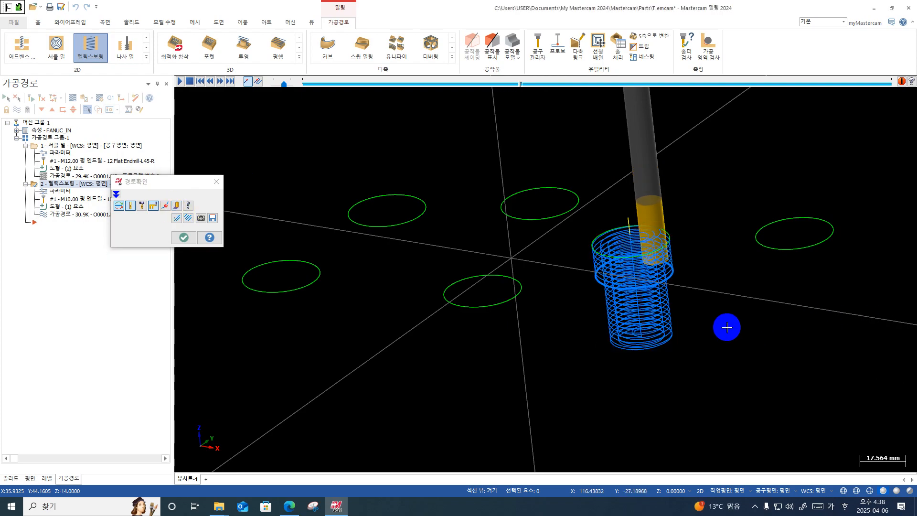
{"action": "left_click", "coordinate": [73, 97]}
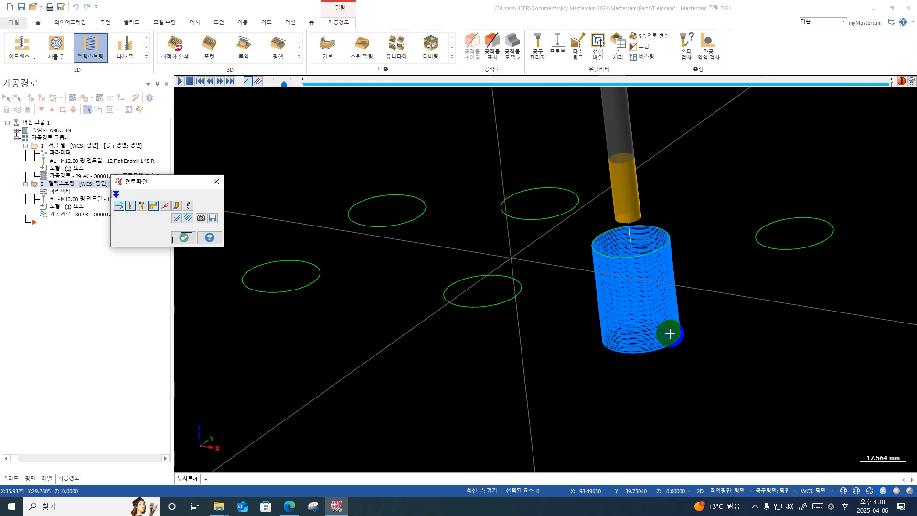
{"action": "left_click", "coordinate": [184, 238]}
Try the finish methods 나선 아래로, 원 and 나선 위로, switch finishing off, and close the Helix Bore parameters without saving.
{"action": "left_click", "coordinate": [48, 193]}
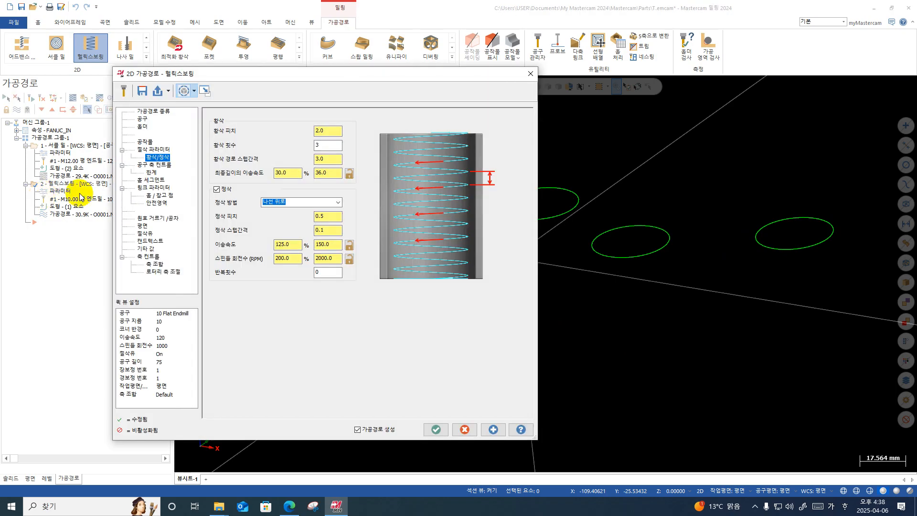
{"action": "left_click", "coordinate": [334, 203]}
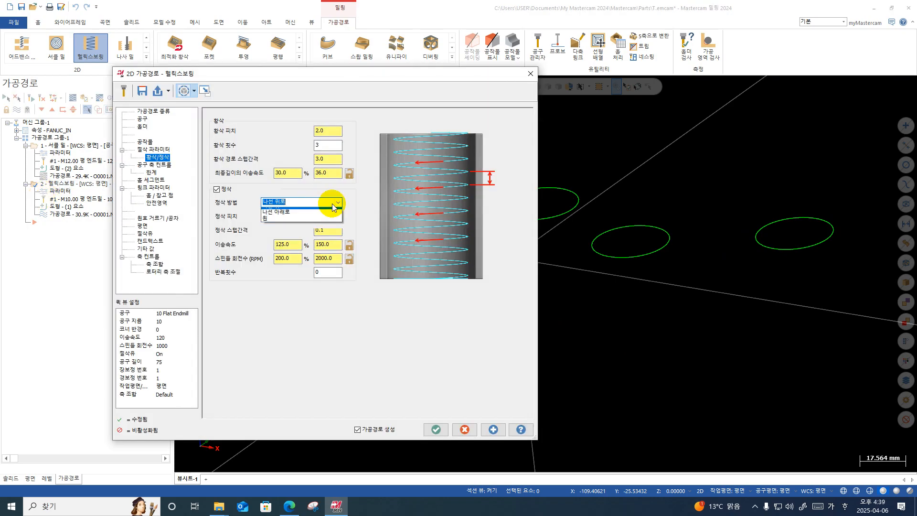
{"action": "left_click", "coordinate": [330, 211]}
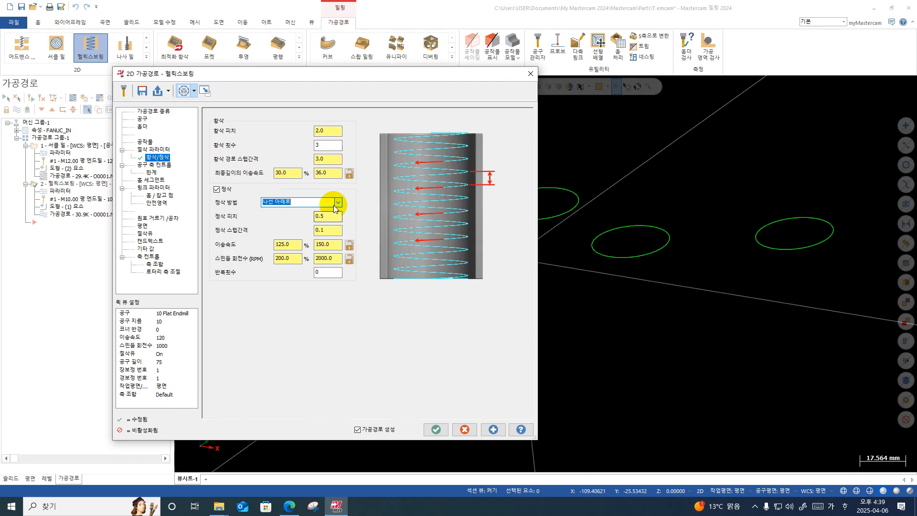
{"action": "left_click", "coordinate": [336, 204]}
{"action": "left_click", "coordinate": [292, 222]}
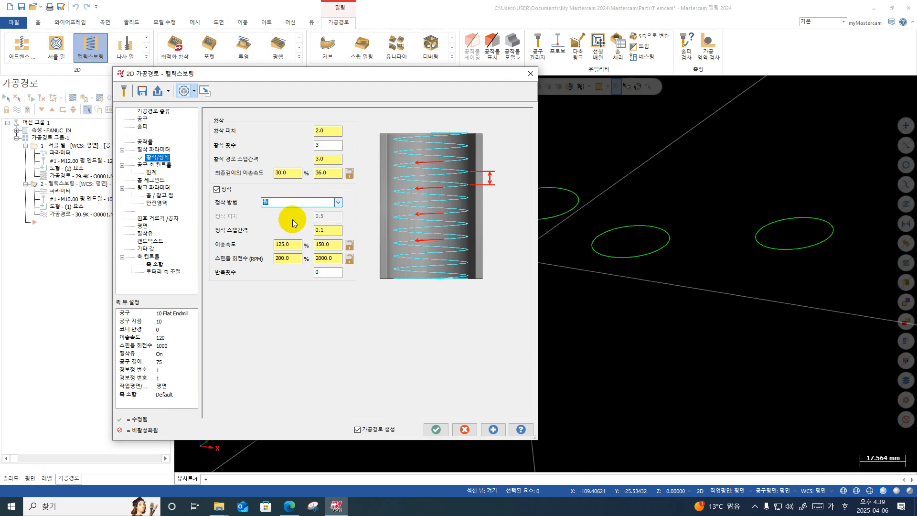
{"action": "left_click", "coordinate": [338, 203]}
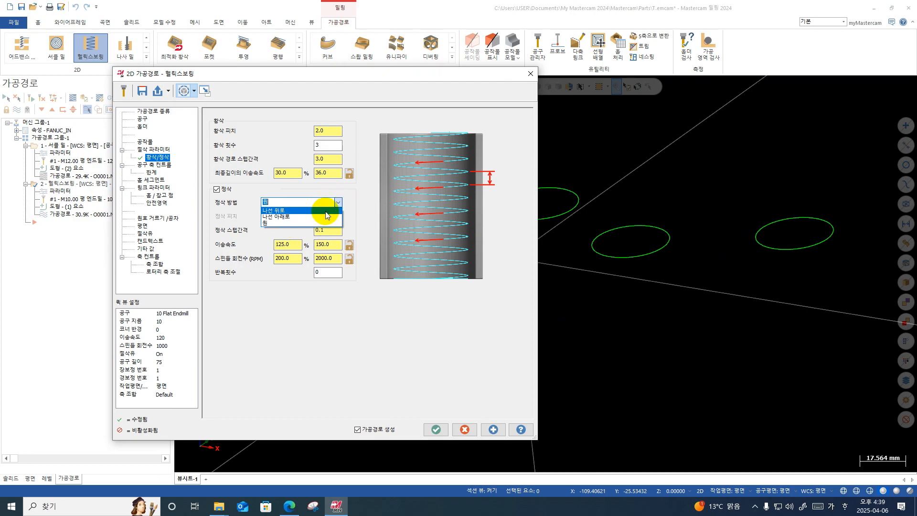
{"action": "left_click", "coordinate": [325, 211]}
{"action": "left_click", "coordinate": [218, 190]}
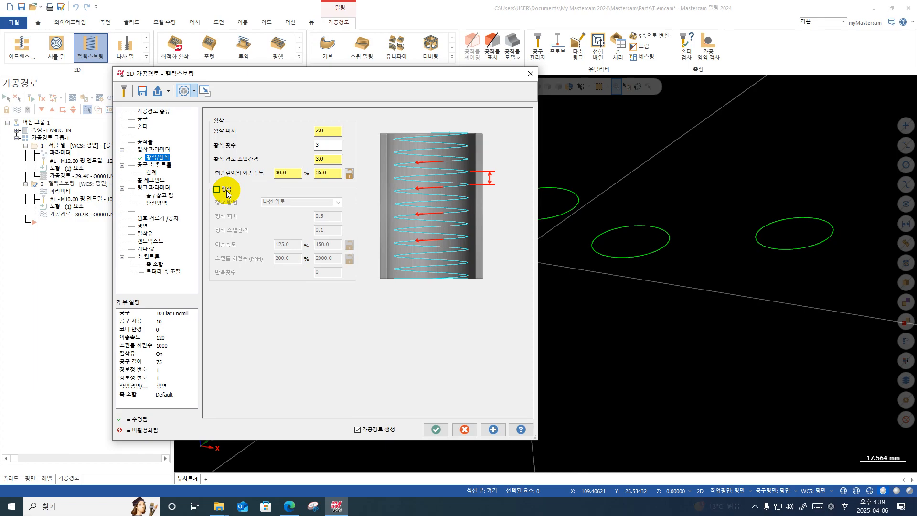
{"action": "left_click", "coordinate": [530, 74]}
Switch to the top view (평면) and collapse the Circle Mill and Helix Bore operations in the toolpath tree.
{"action": "right_click", "coordinate": [628, 198]}
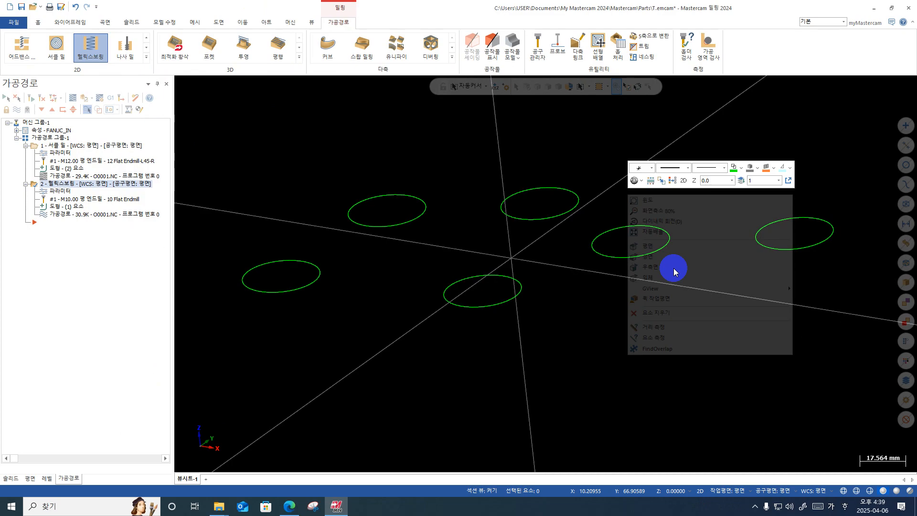
{"action": "left_click", "coordinate": [661, 242]}
{"action": "left_click", "coordinate": [52, 183]}
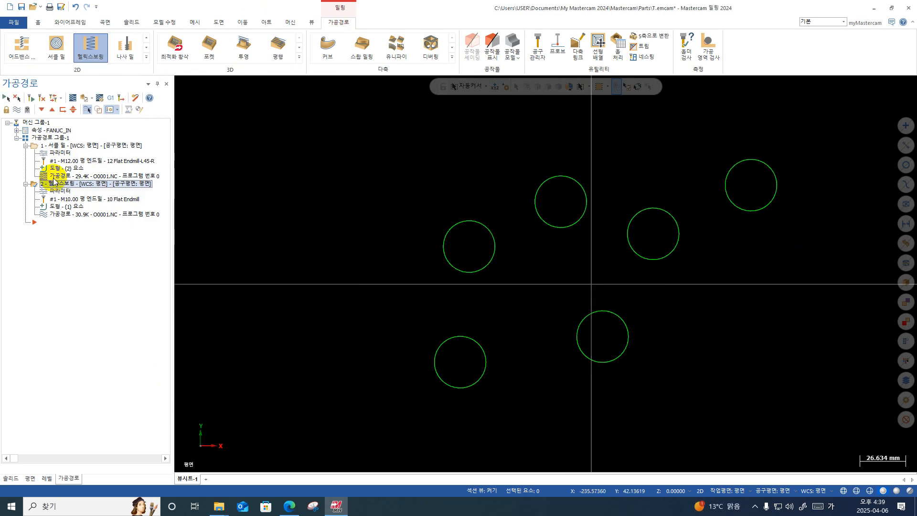
{"action": "left_click", "coordinate": [25, 145]}
{"action": "left_click", "coordinate": [25, 154]}
{"action": "right_click", "coordinate": [708, 288]}
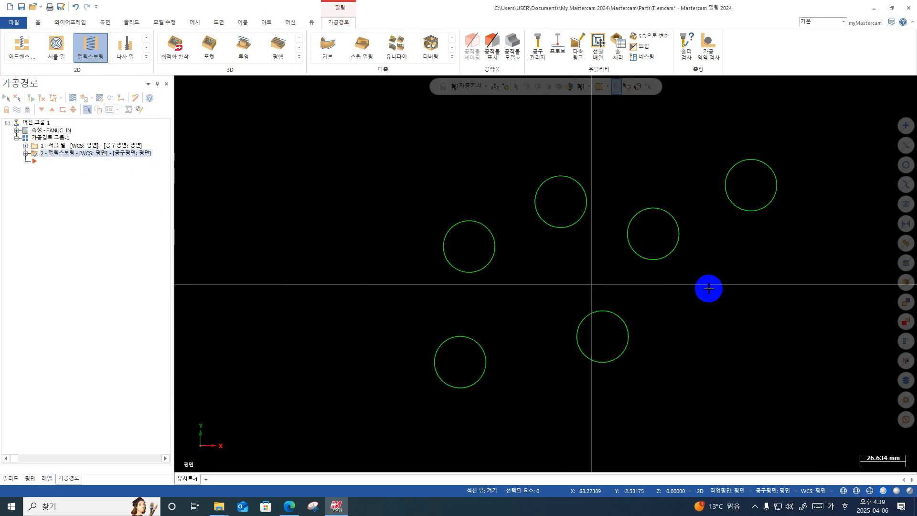